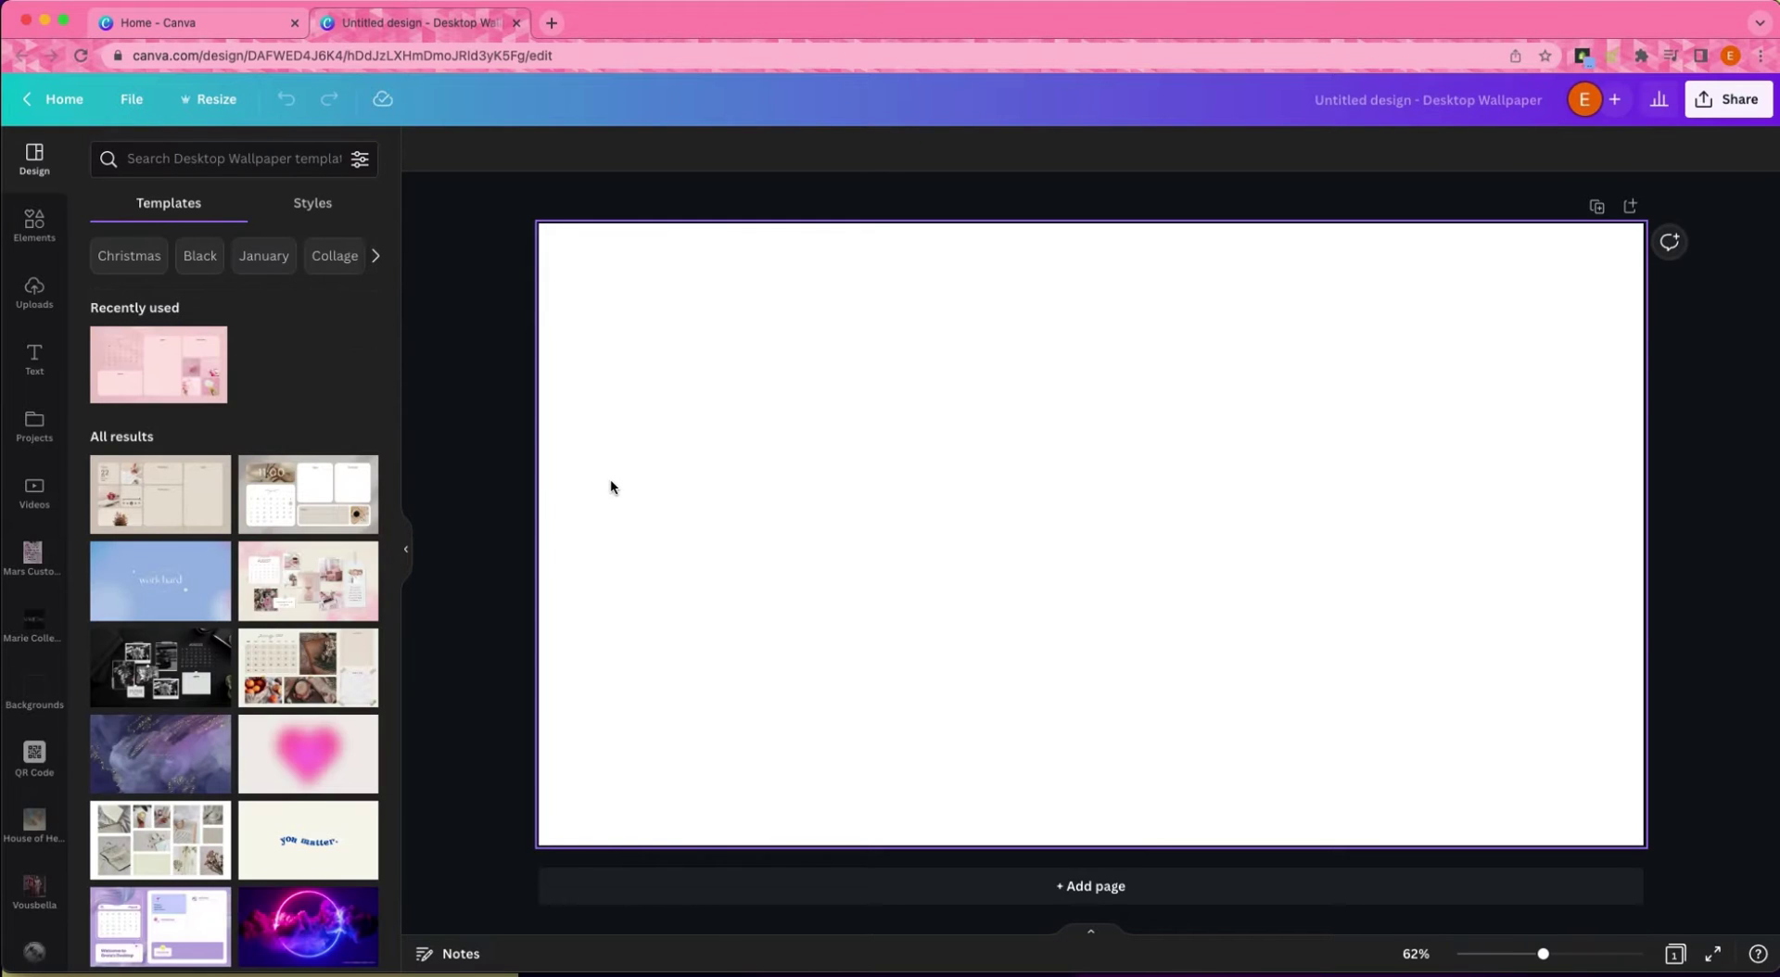
# Search Canva templates for 'desktop wallpaper' from the Home tab.
pyautogui.scroll(-2, 231, 660)
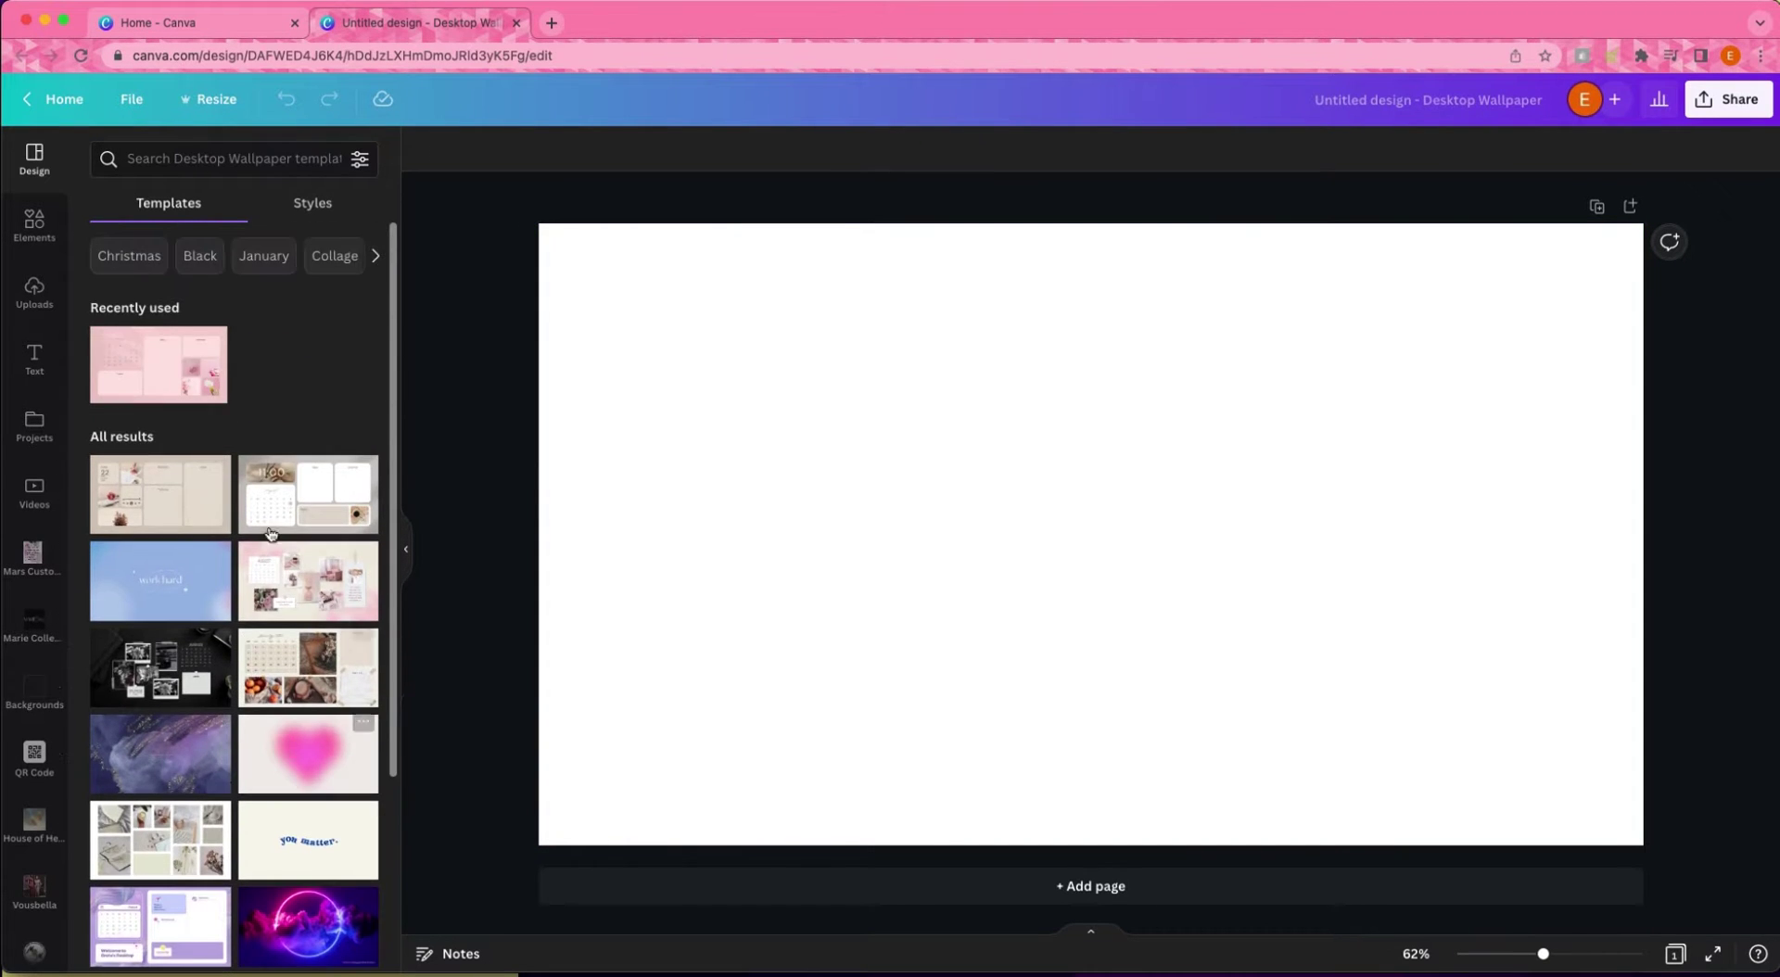
pyautogui.scroll(-10, 254, 775)
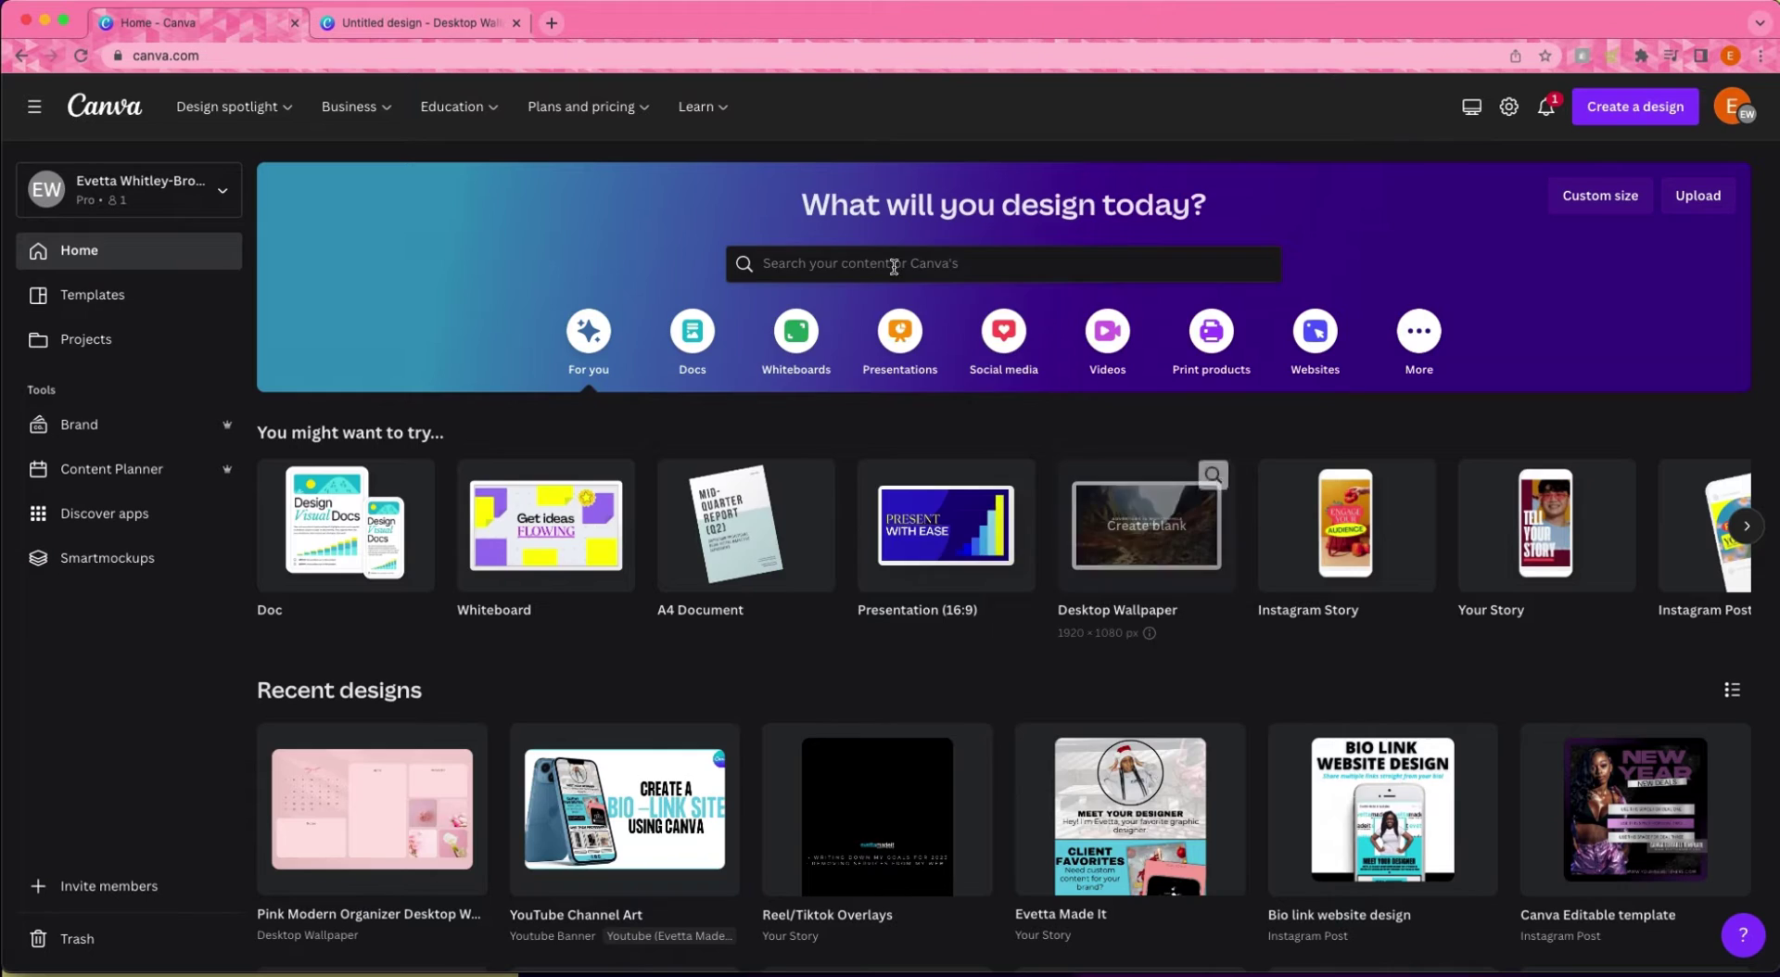
pyautogui.click(195, 22)
pyautogui.click(1001, 263)
pyautogui.click(834, 358)
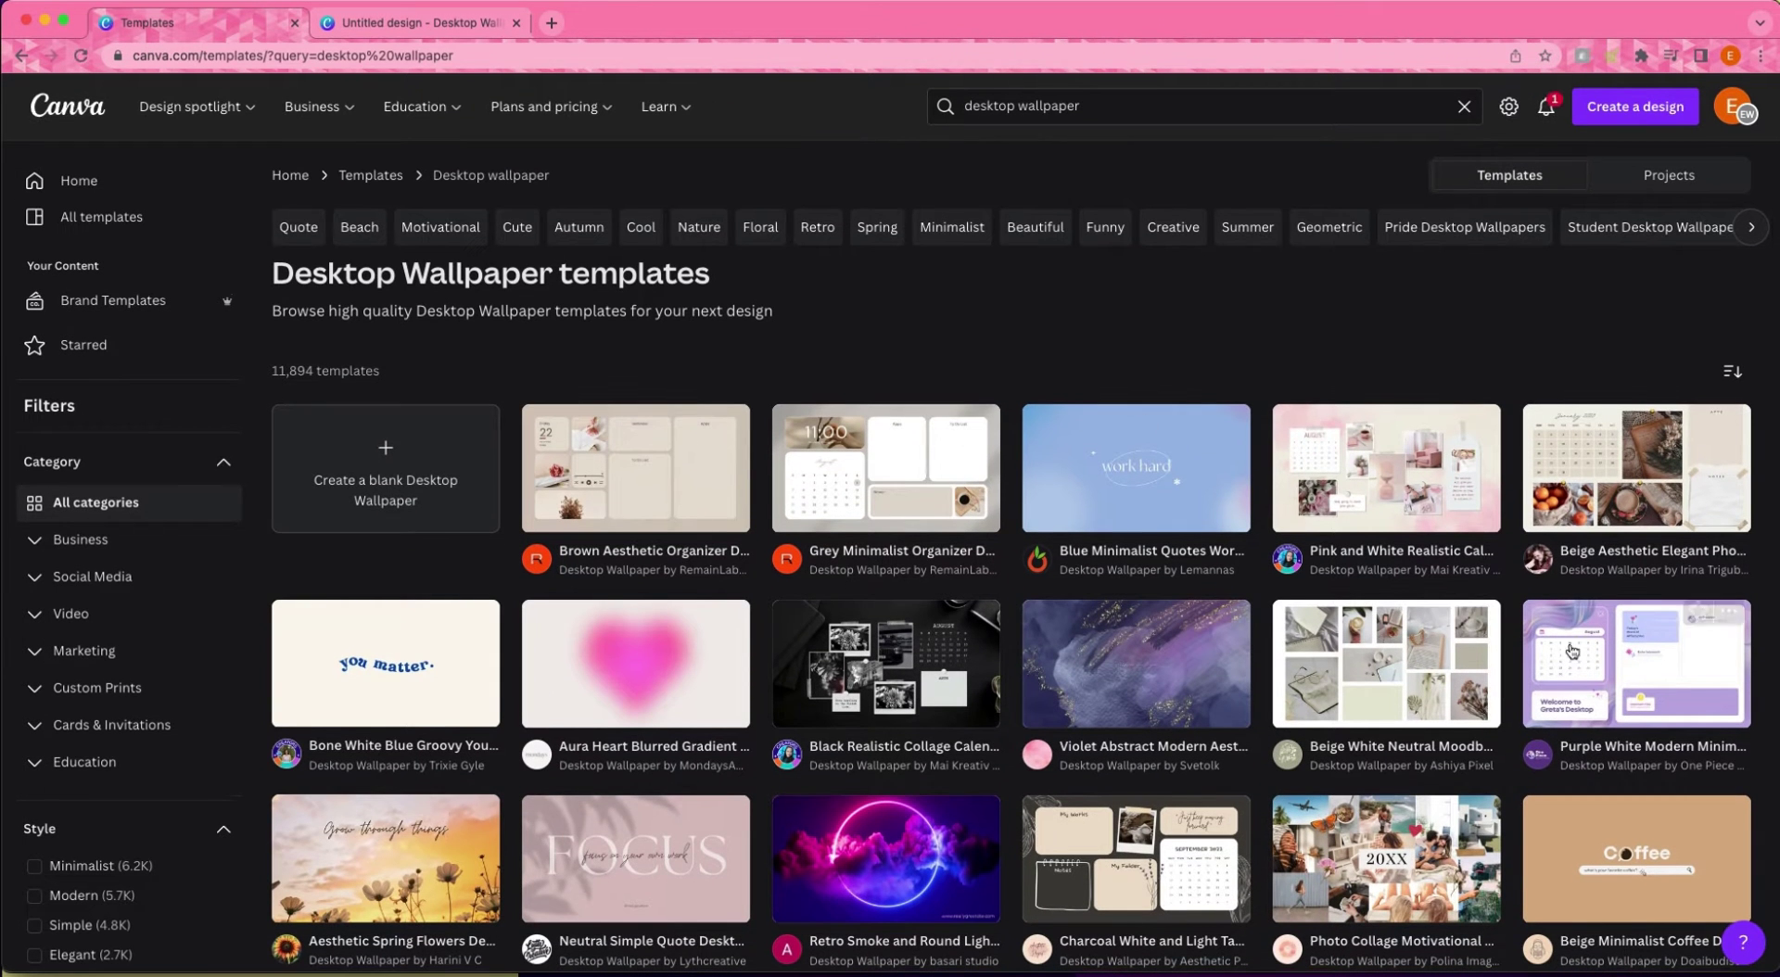
# Scroll far down through the desktop wallpaper template results for ideas.
pyautogui.scroll(-2, 1648, 753)
pyautogui.scroll(-10, 1647, 754)
pyautogui.scroll(-5, 1647, 754)
pyautogui.scroll(-12, 1676, 684)
pyautogui.scroll(-2, 1661, 665)
pyautogui.scroll(-4, 1456, 735)
pyautogui.scroll(-10, 1456, 735)
pyautogui.scroll(-8, 1676, 841)
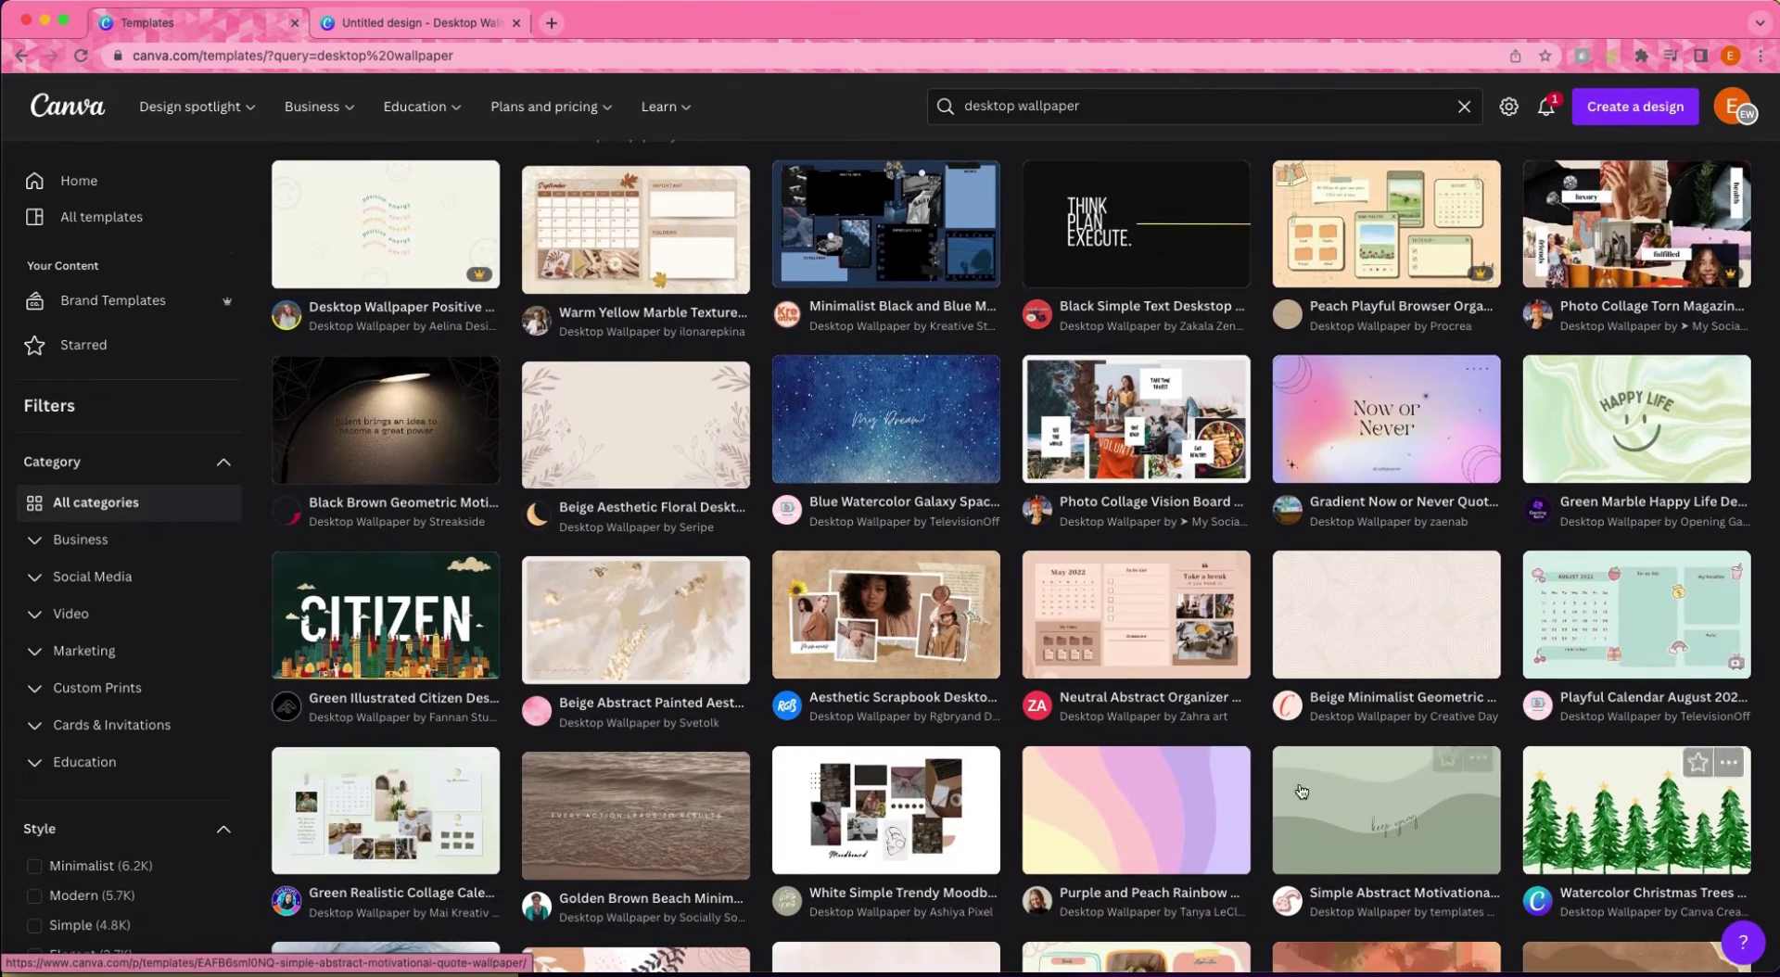
pyautogui.scroll(-9, 1365, 721)
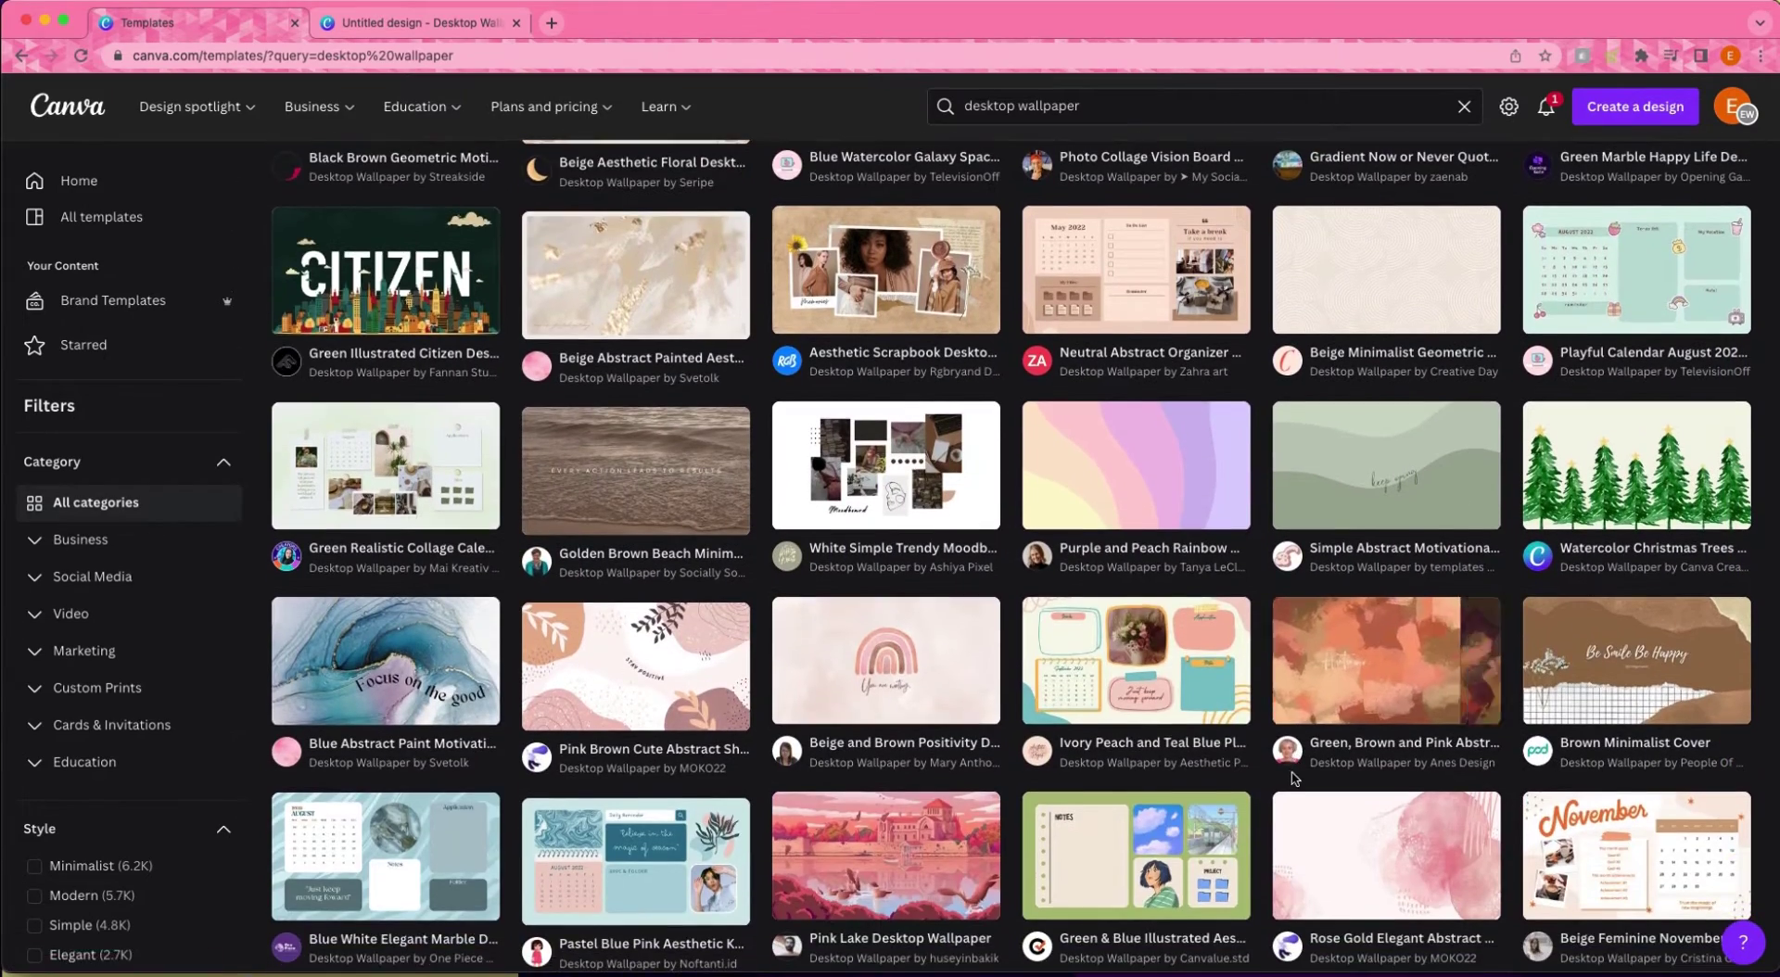
pyautogui.scroll(-5, 1295, 779)
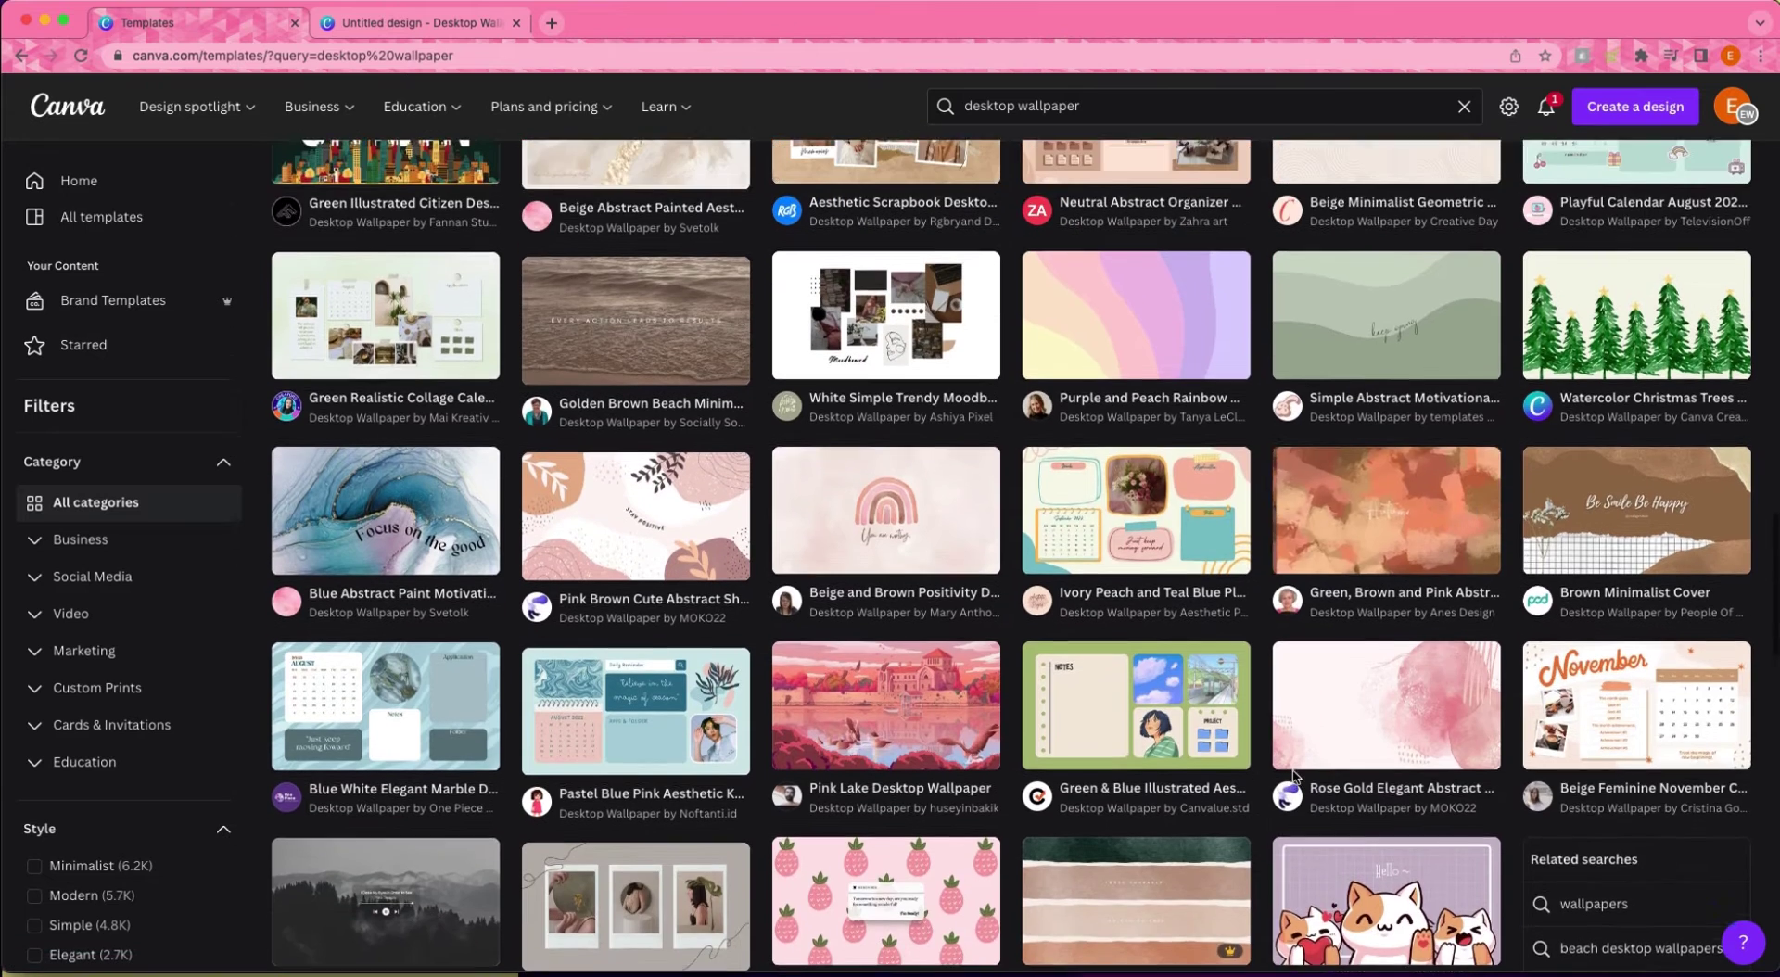
# Back in the design, search Elements for 'pink background' and show only Photos.
pyautogui.scroll(3, 1295, 776)
pyautogui.click(422, 23)
pyautogui.click(34, 222)
pyautogui.click(171, 158)
pyautogui.write('pink background')
pyautogui.press('Return')
pyautogui.click(360, 426)
# Scroll down through the pink background photo results.
pyautogui.scroll(-3, 291, 574)
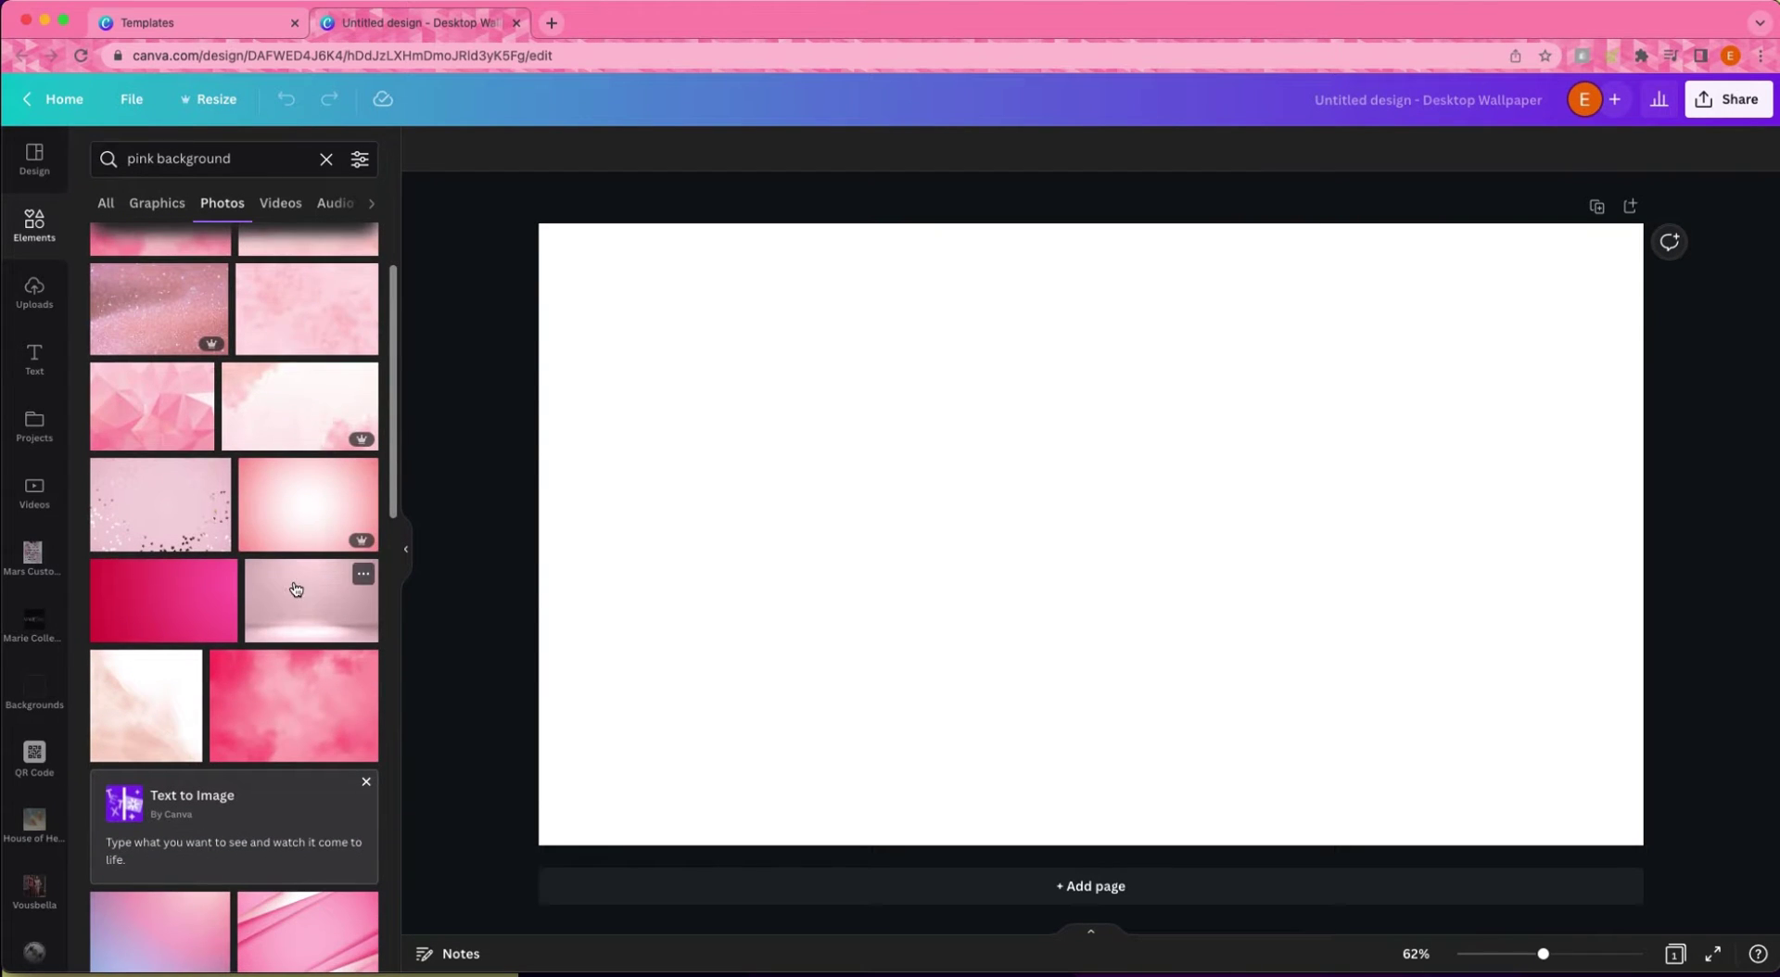
pyautogui.scroll(-3, 289, 580)
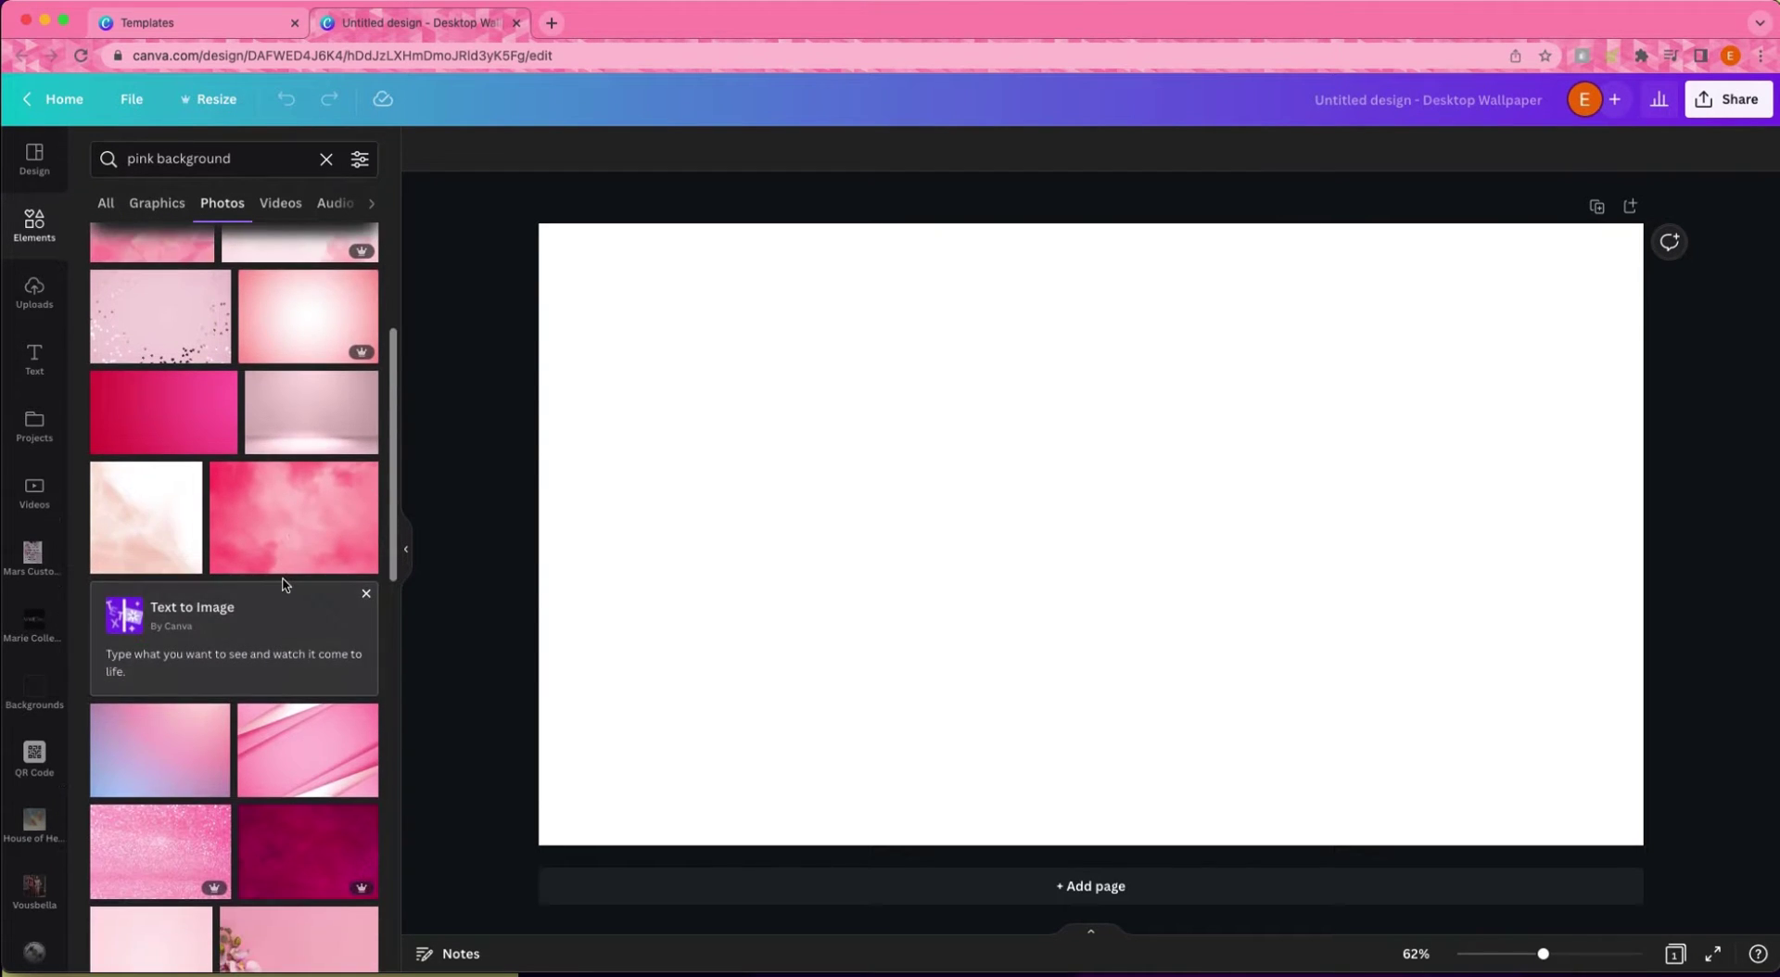
pyautogui.scroll(-3, 283, 584)
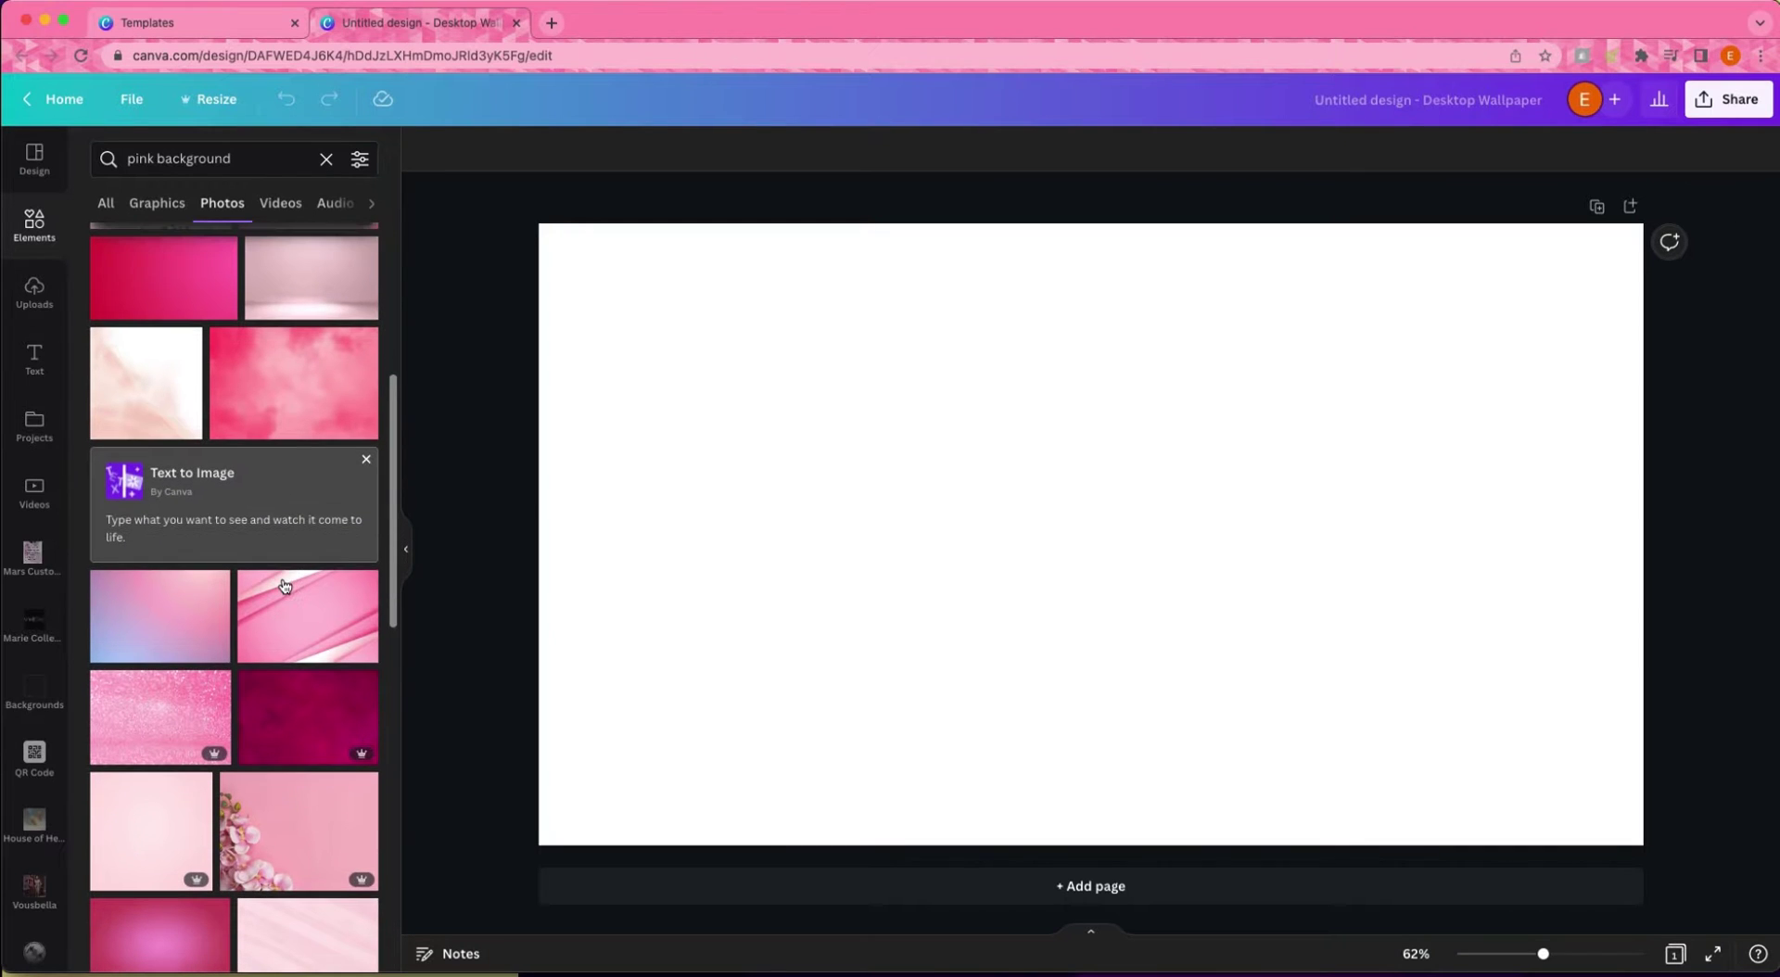
pyautogui.scroll(-2, 285, 585)
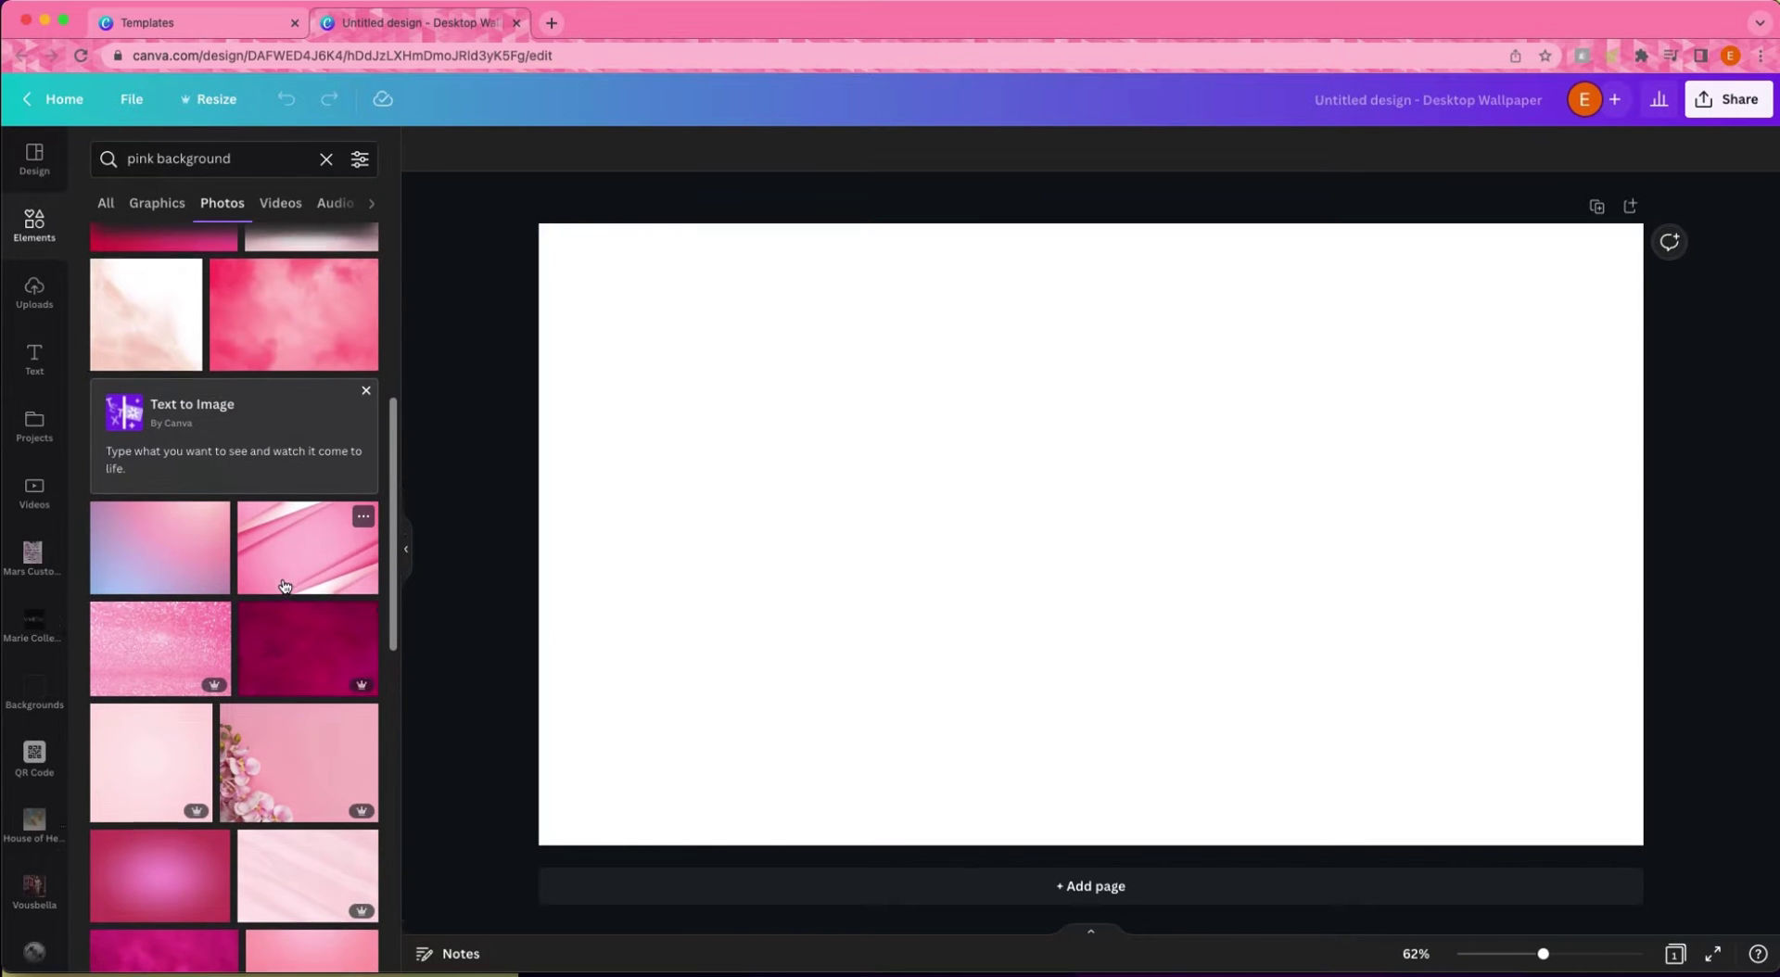
pyautogui.scroll(-3, 285, 585)
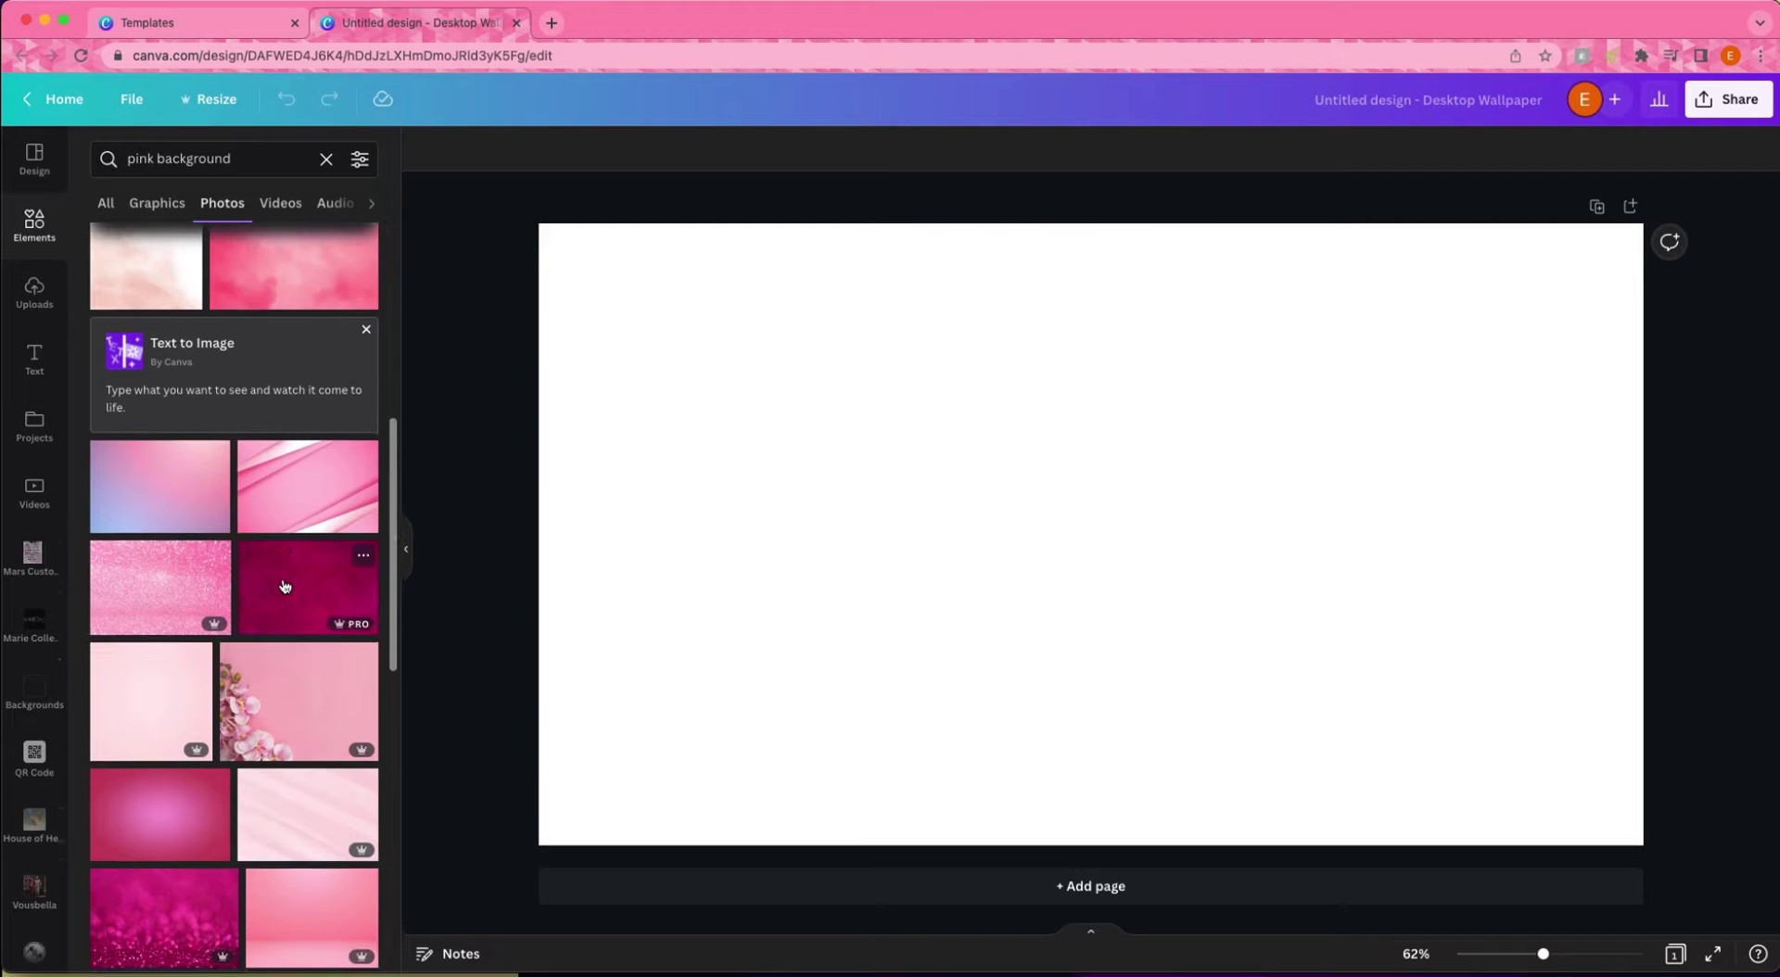
pyautogui.scroll(-1, 284, 585)
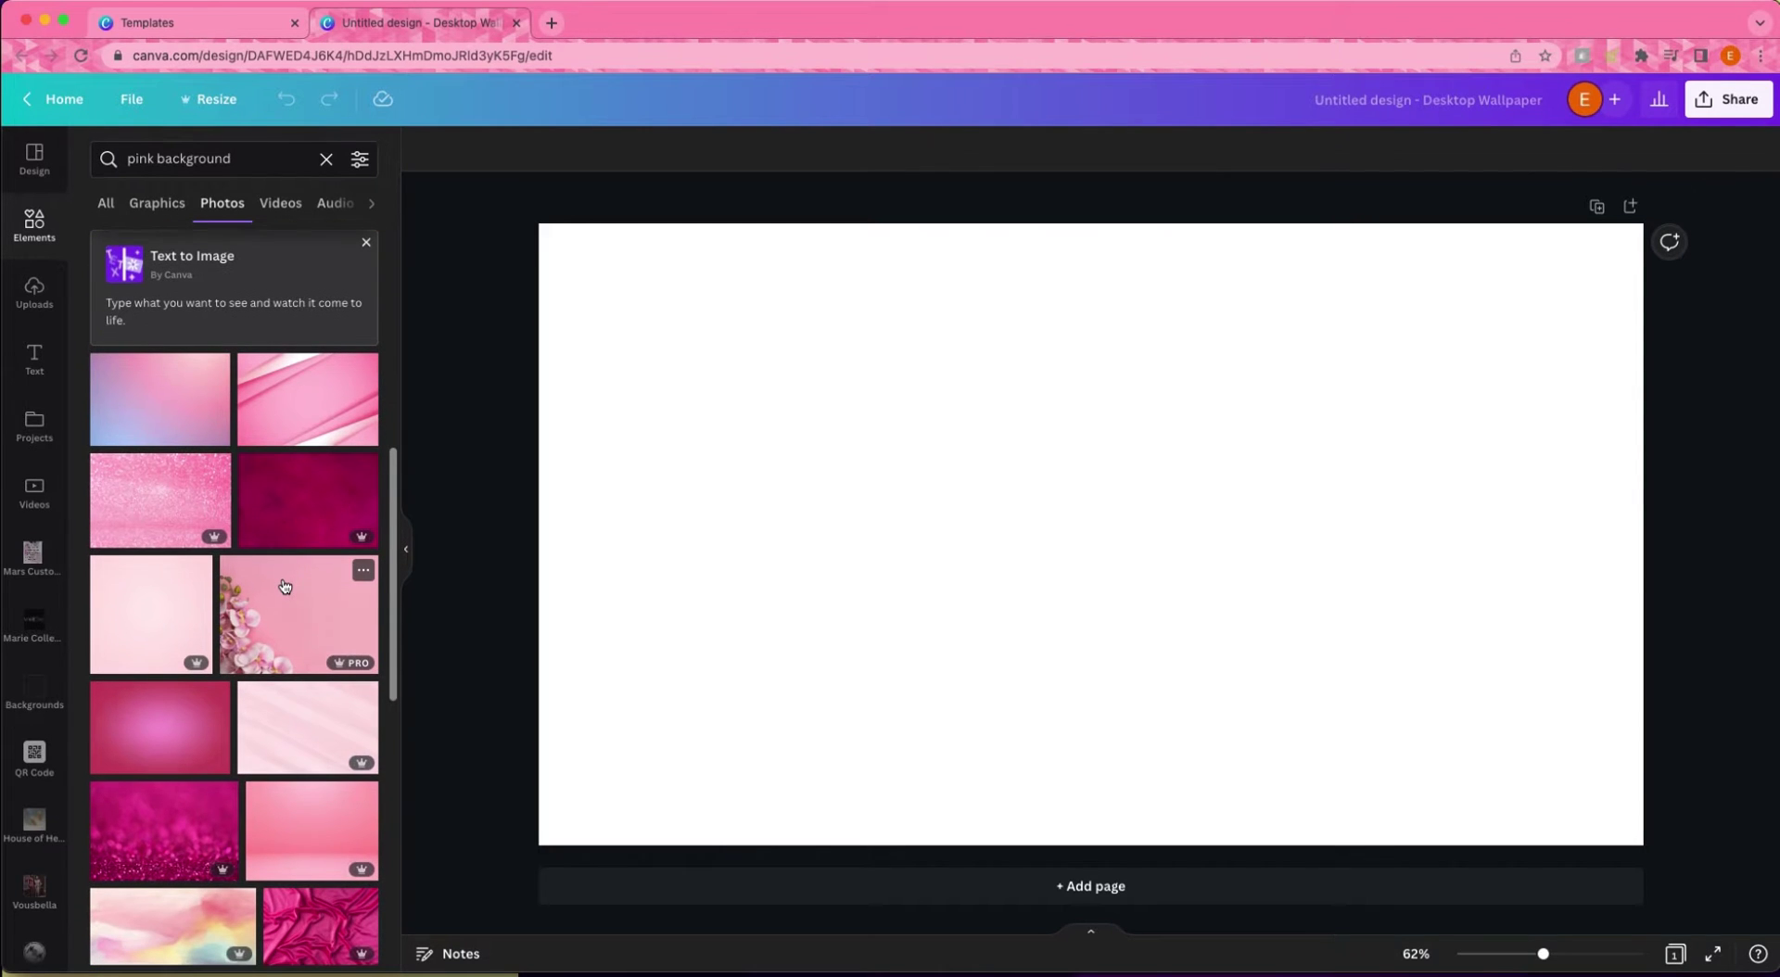
pyautogui.scroll(-1, 284, 585)
pyautogui.scroll(-1, 285, 584)
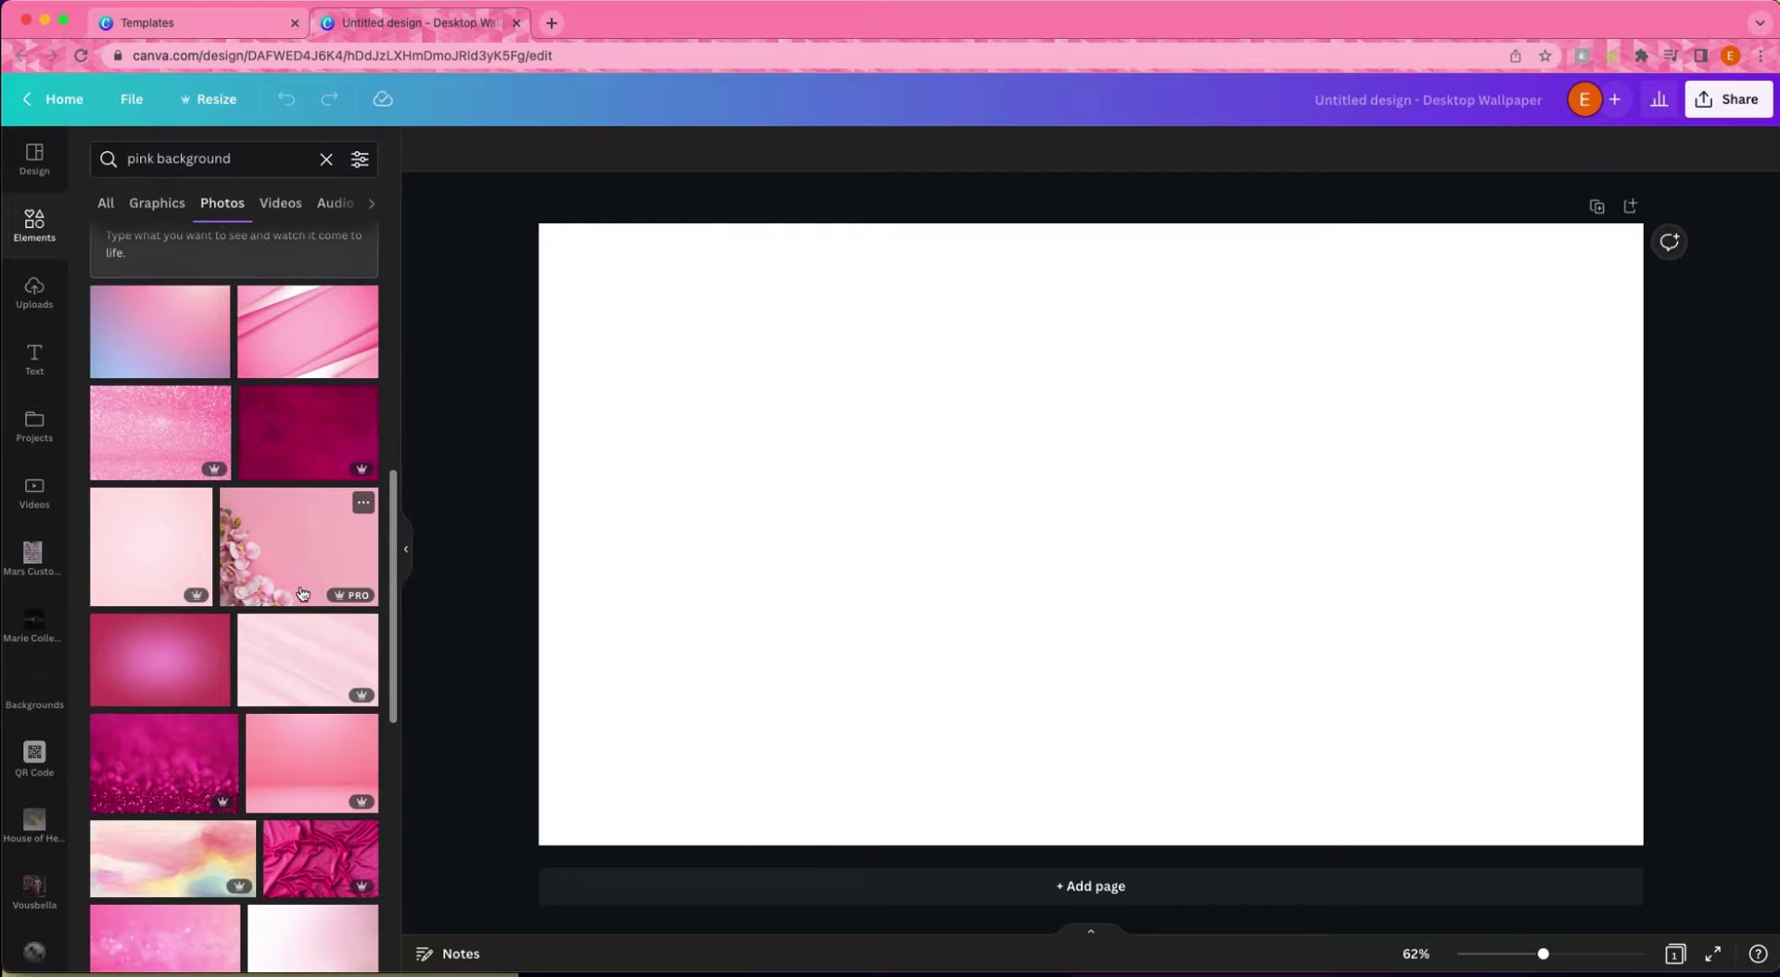
pyautogui.scroll(-1, 301, 593)
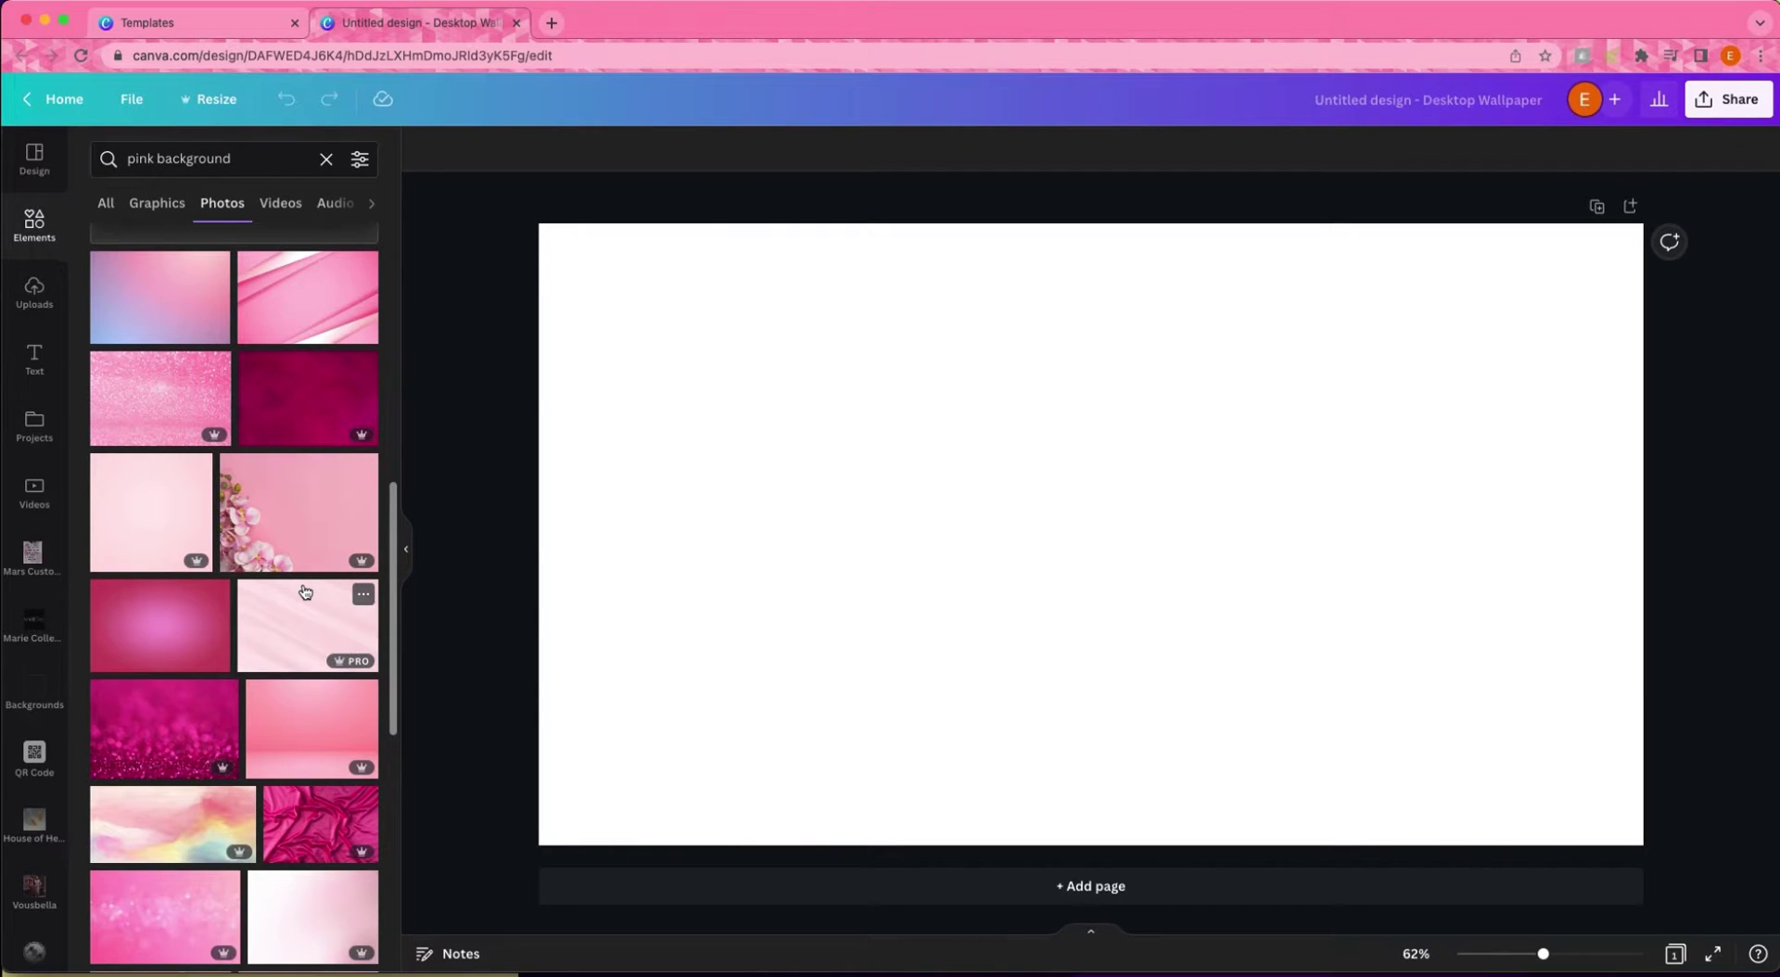
pyautogui.scroll(-8, 305, 592)
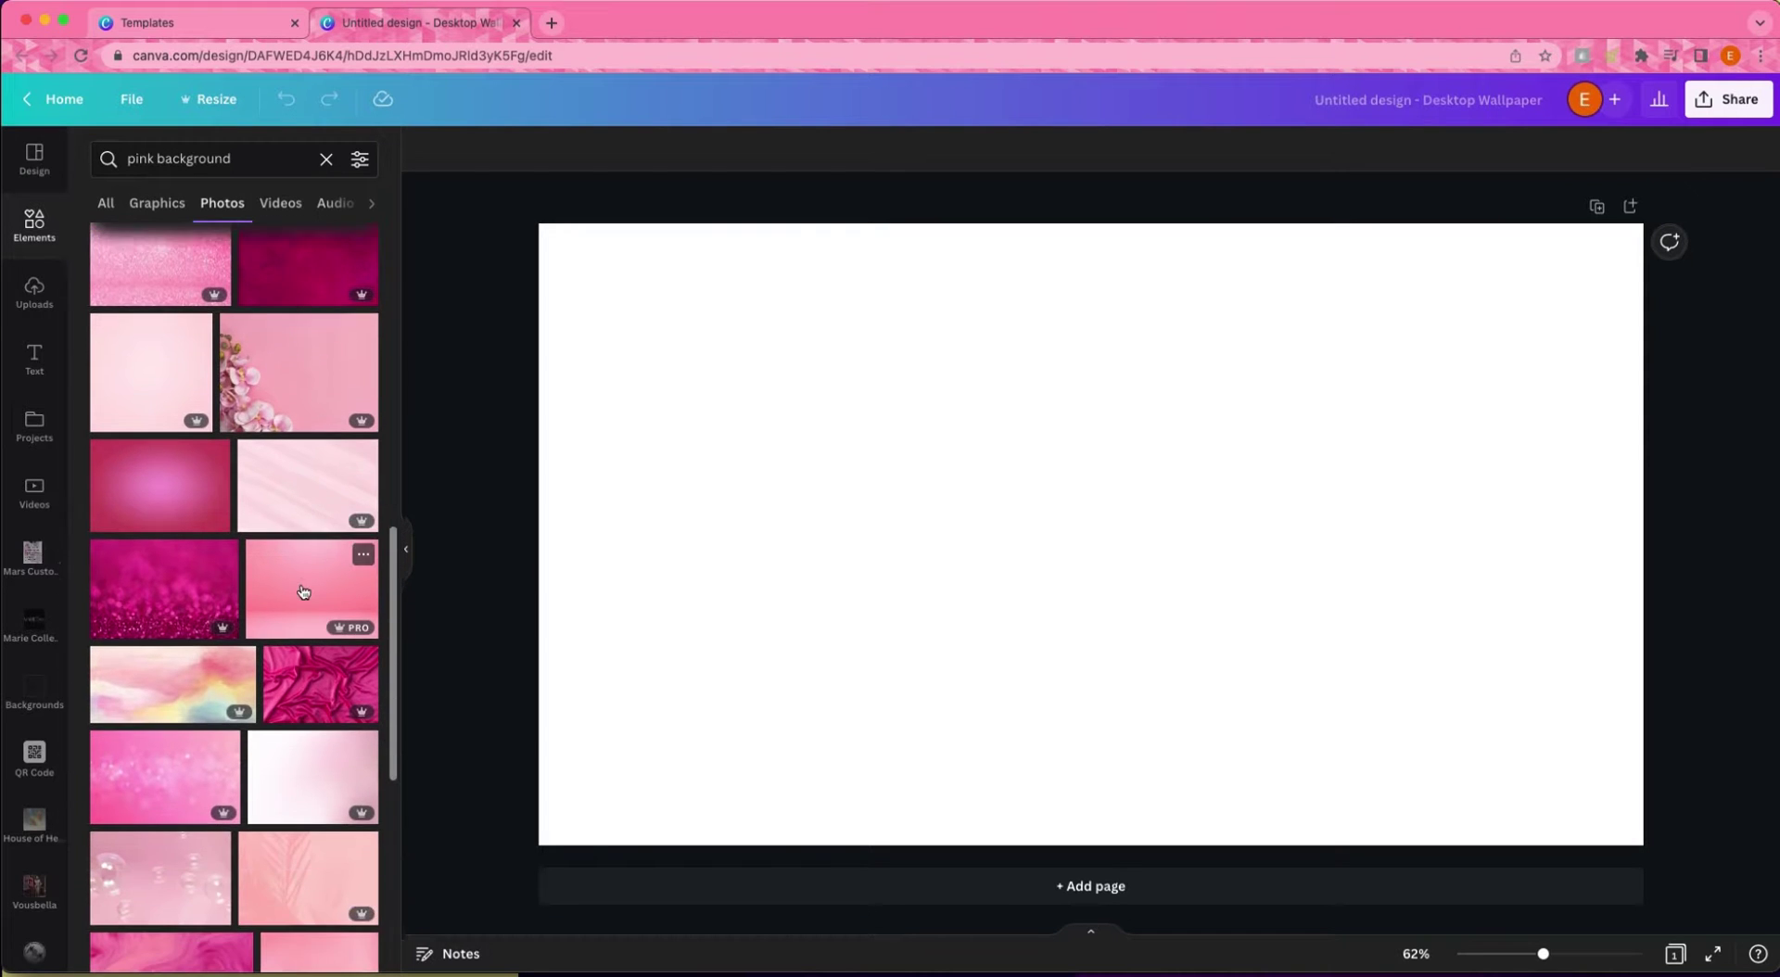
# Try the pink bokeh, bubbles and water-ripple photos on the page.
pyautogui.click(165, 593)
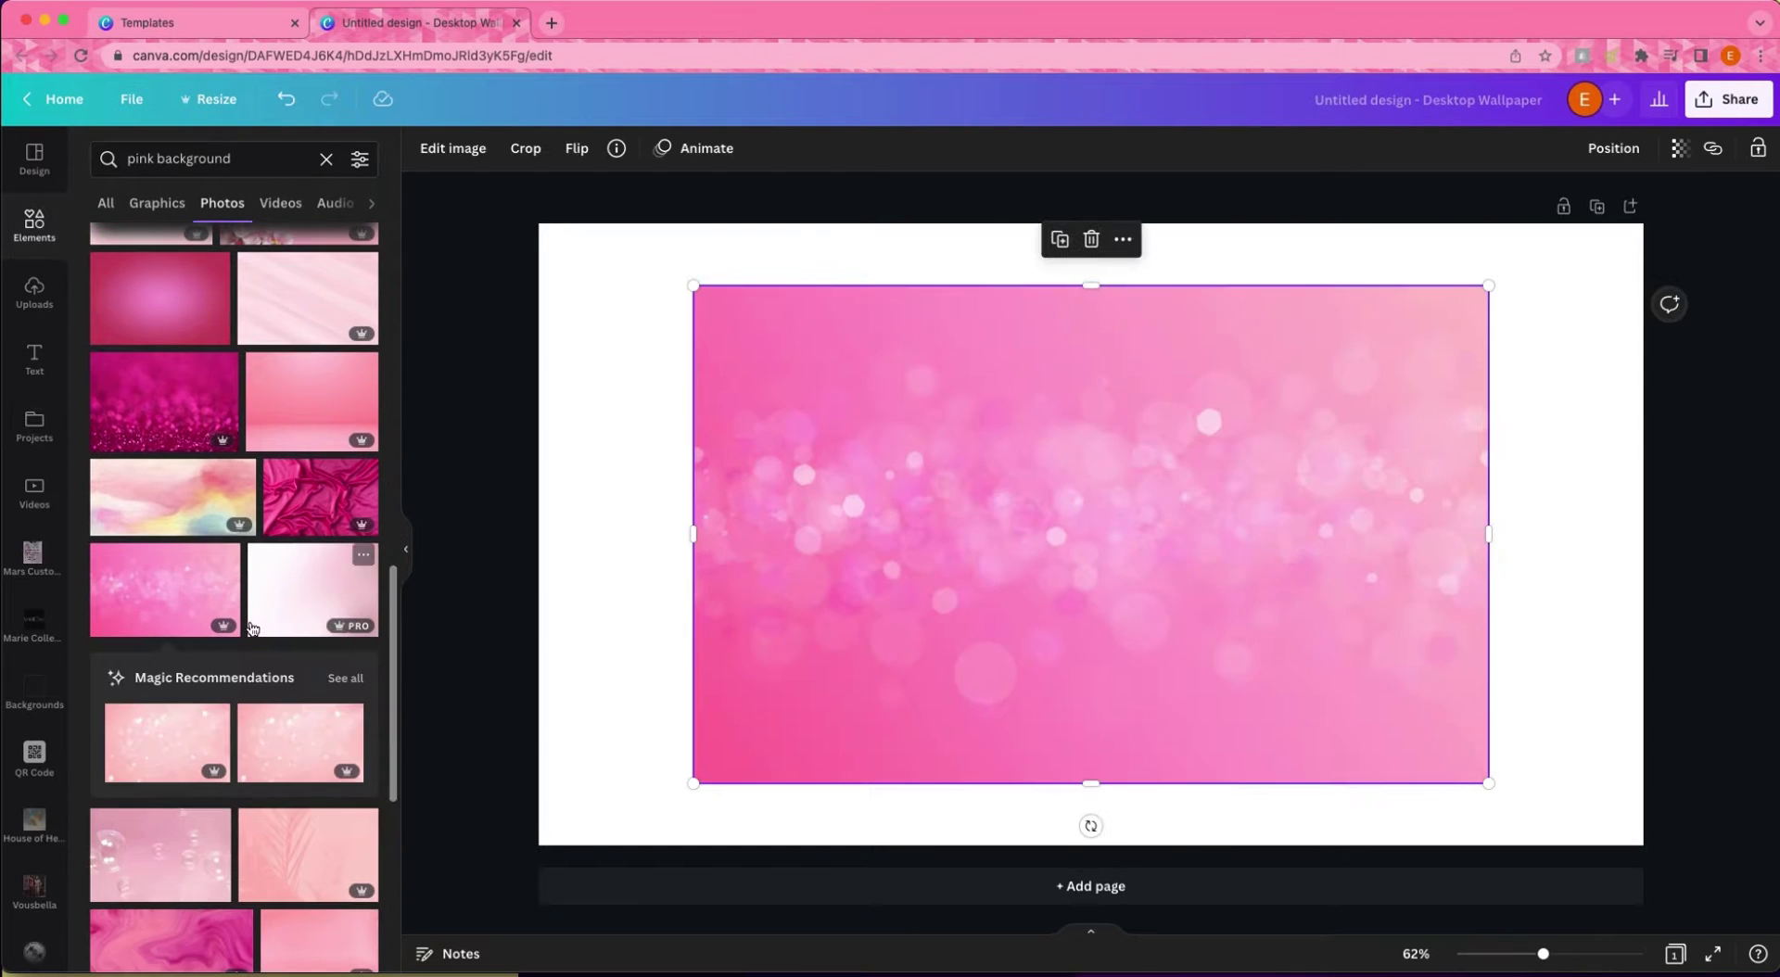
pyautogui.moveTo(161, 630); pyautogui.dragTo(997, 670)
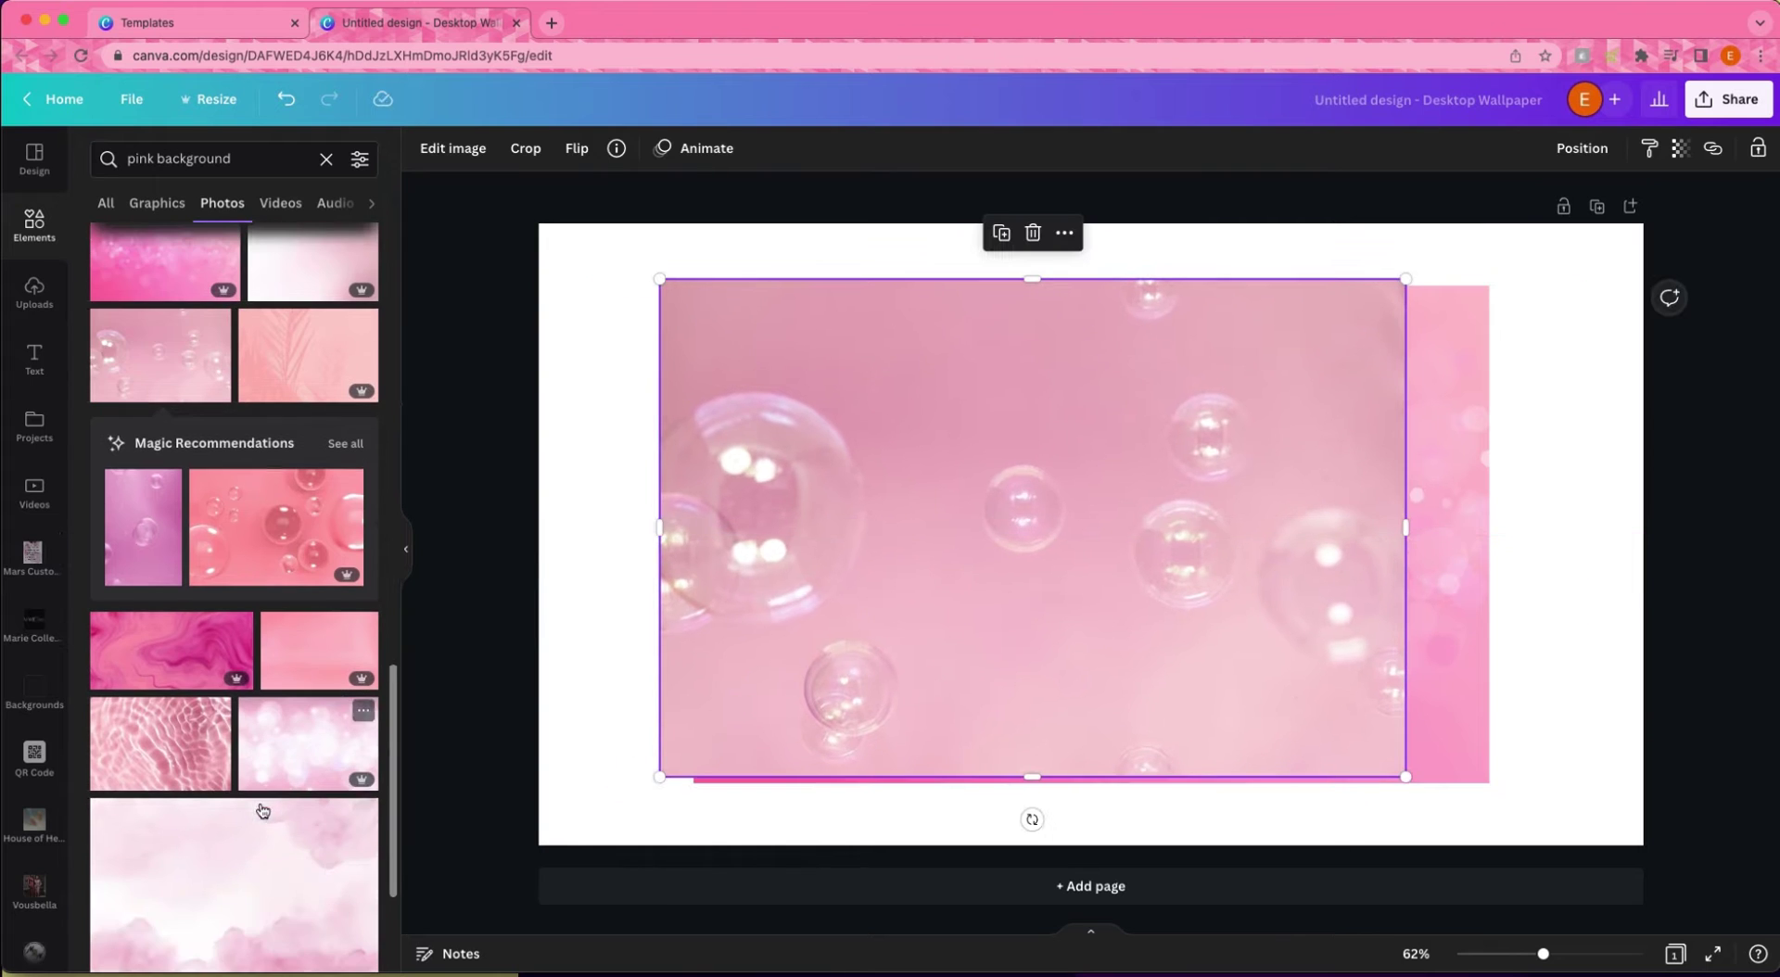
pyautogui.moveTo(232, 803); pyautogui.dragTo(1337, 582)
pyautogui.scroll(-10, 206, 858)
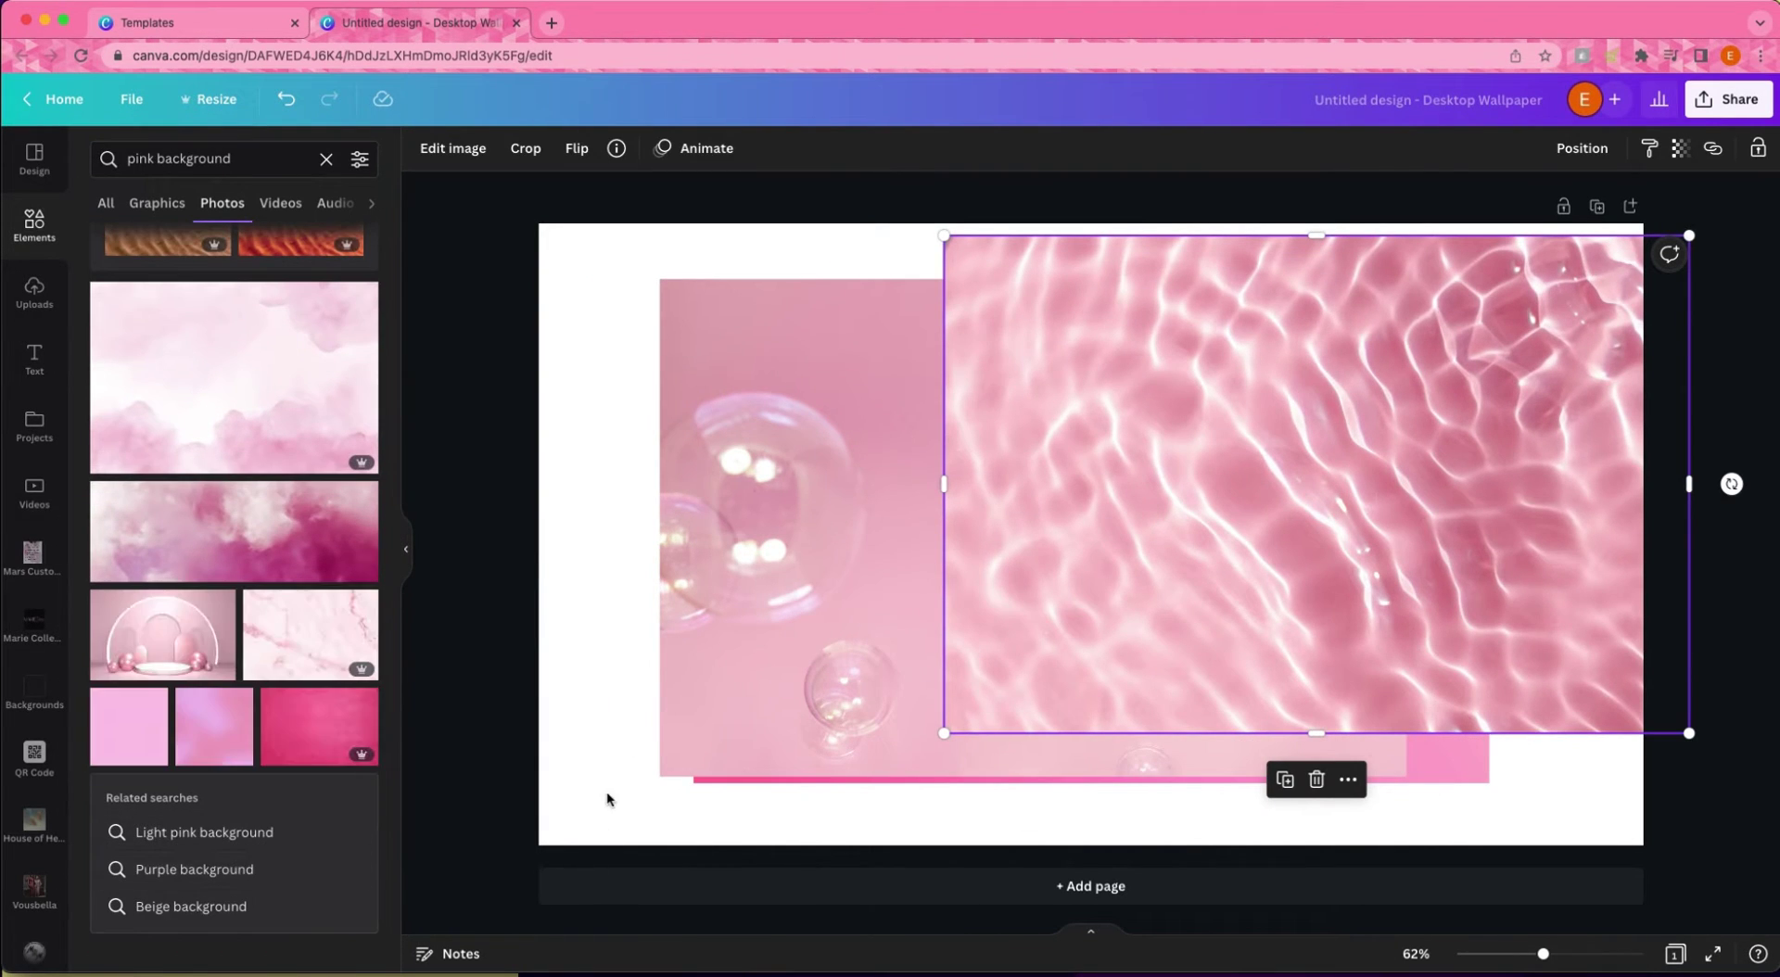
# Add a light pink texture photo, delete the water and bubble photos, and stretch it over the page.
pyautogui.click(129, 726)
pyautogui.moveTo(949, 603); pyautogui.dragTo(595, 490)
pyautogui.moveTo(1151, 805); pyautogui.dragTo(1222, 512)
pyautogui.press('Delete')
pyautogui.moveTo(863, 465); pyautogui.dragTo(894, 520)
pyautogui.moveTo(1038, 724); pyautogui.dragTo(1139, 836)
pyautogui.moveTo(1142, 524); pyautogui.dragTo(1680, 535)
# Replace the light pink photo with the pink glitter photo stretched to fill the page.
pyautogui.click(155, 534)
pyautogui.press('Escape')
pyautogui.click(213, 556)
pyautogui.moveTo(1131, 706); pyautogui.dragTo(1251, 673)
pyautogui.click(813, 498)
pyautogui.press('Delete')
pyautogui.moveTo(1177, 520); pyautogui.dragTo(756, 492)
pyautogui.moveTo(1037, 720); pyautogui.dragTo(1156, 843)
pyautogui.moveTo(1159, 534); pyautogui.dragTo(1649, 540)
pyautogui.click(884, 402)
# Add a rectangle with corner rounding 24, resized and placed at the page's bottom-left.
pyautogui.press('r')
pyautogui.moveTo(1038, 473); pyautogui.dragTo(609, 320)
pyautogui.click(555, 148)
pyautogui.click(797, 454)
pyautogui.click(777, 454)
pyautogui.moveTo(784, 402); pyautogui.dragTo(962, 405)
pyautogui.moveTo(779, 494); pyautogui.dragTo(816, 582)
pyautogui.moveTo(876, 405); pyautogui.dragTo(843, 646)
pyautogui.moveTo(932, 684); pyautogui.dragTo(964, 683)
# Fill the rounded rectangle with pink.
pyautogui.click(1044, 655)
pyautogui.click(927, 602)
pyautogui.click(520, 161)
pyautogui.click(215, 500)
pyautogui.click(360, 500)
# Open the background photo's crop mode and transparency setting without changing them.
pyautogui.doubleClick(1307, 426)
pyautogui.click(519, 146)
pyautogui.click(1684, 150)
pyautogui.doubleClick(1549, 334)
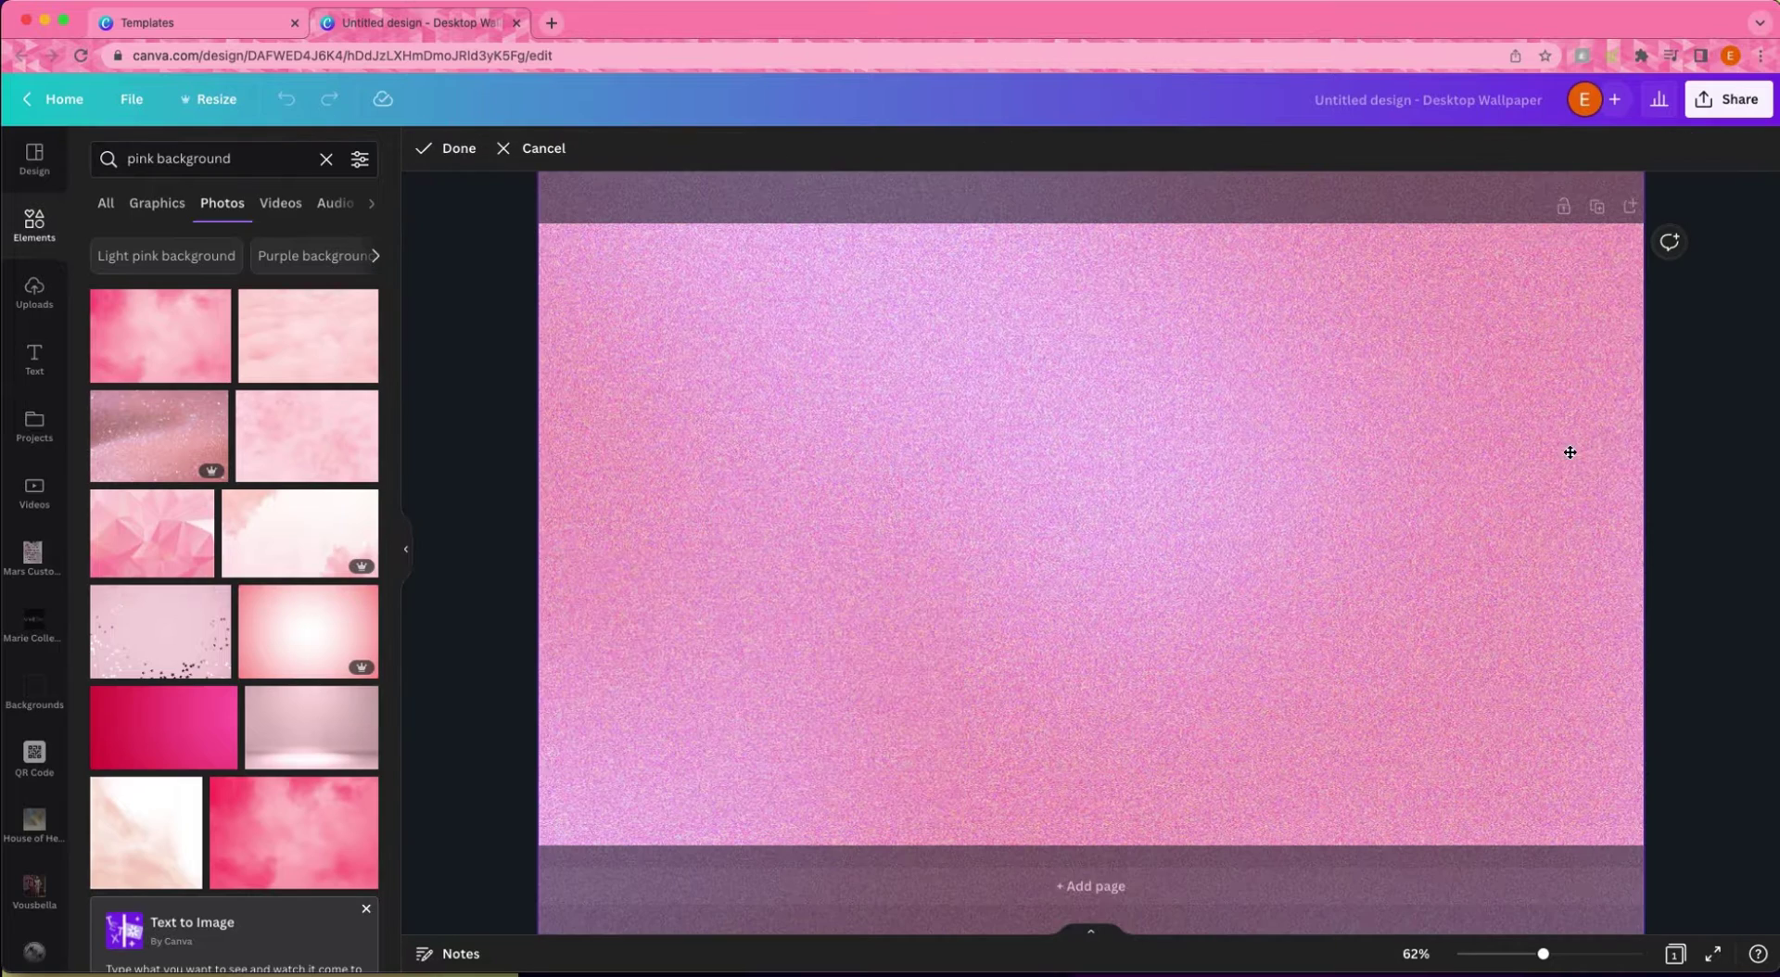
# Give the rectangle a custom light pink fill.
pyautogui.click(543, 148)
pyautogui.click(819, 617)
pyautogui.click(523, 148)
pyautogui.click(109, 245)
pyautogui.click(163, 285)
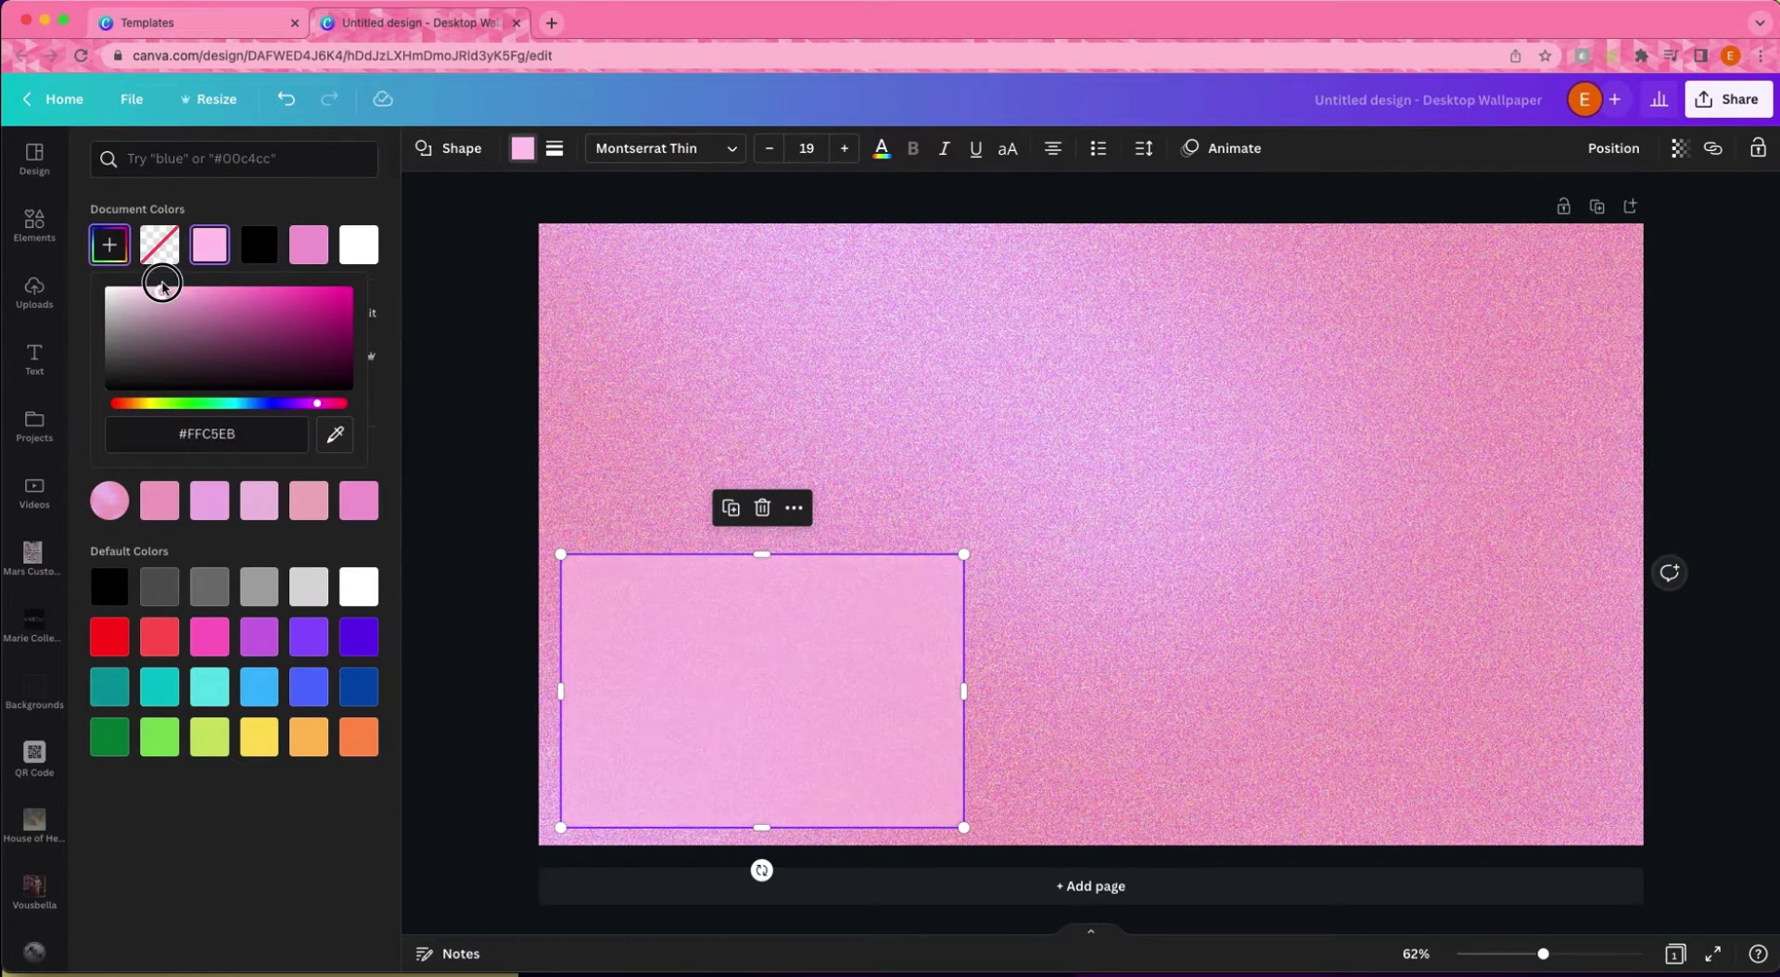
pyautogui.press('Escape')
pyautogui.click(668, 534)
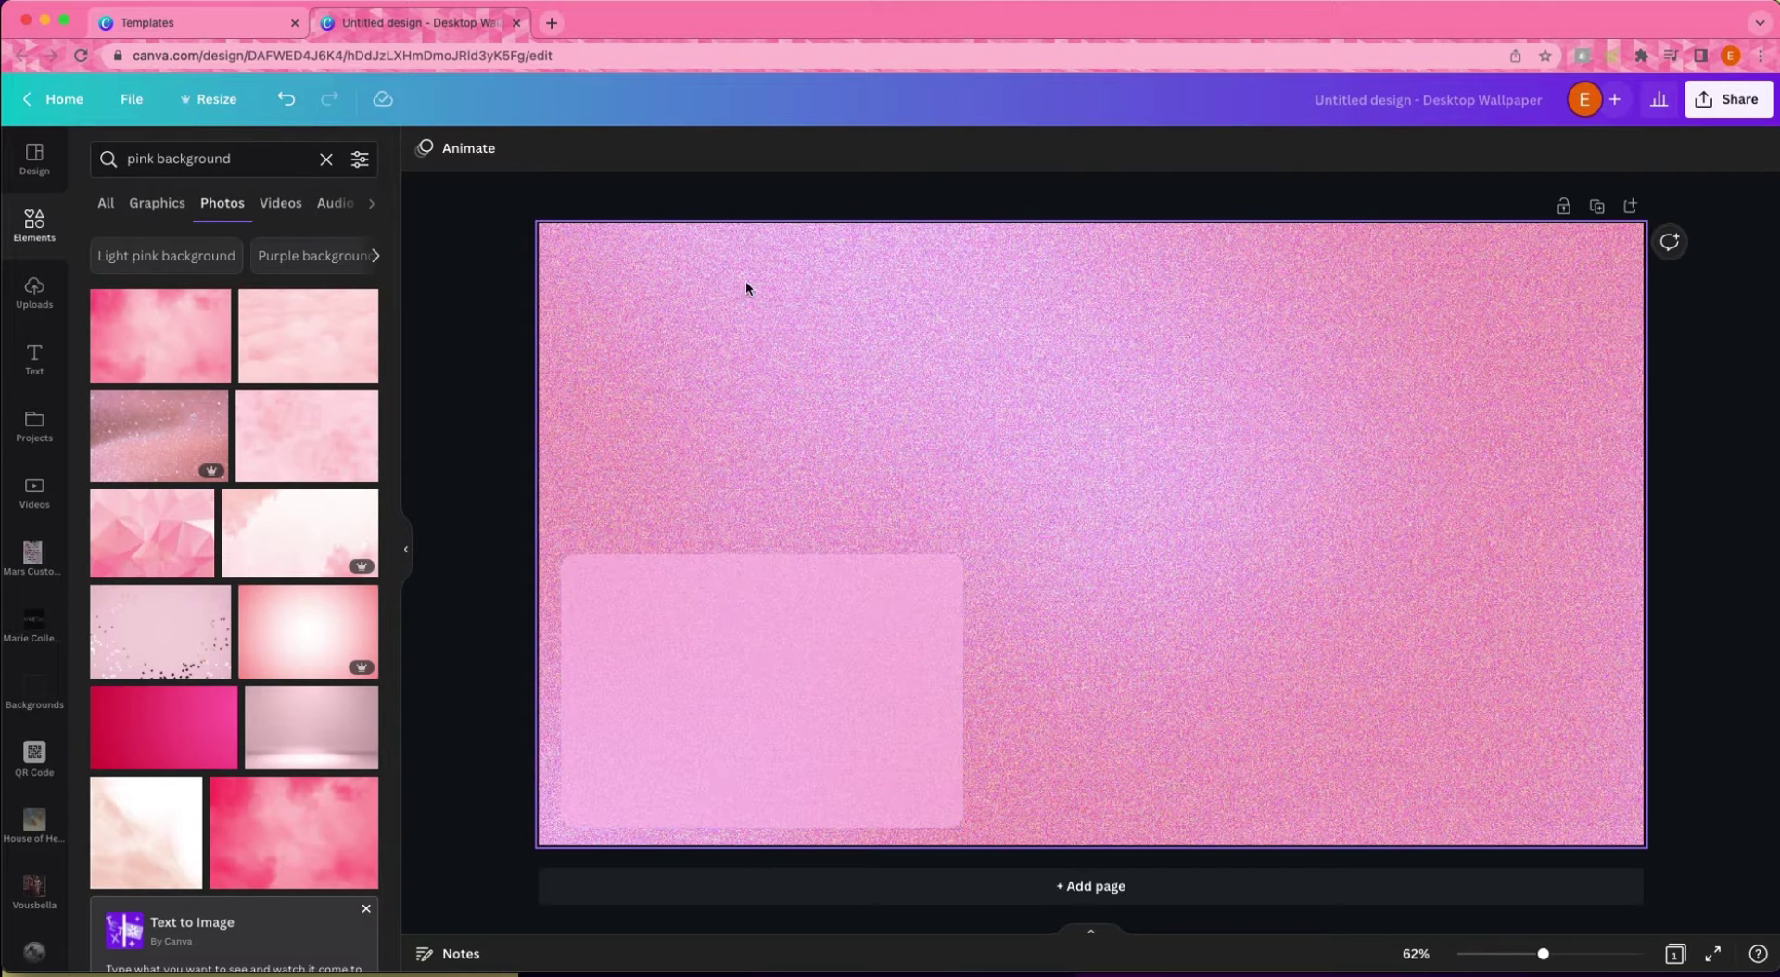
# Duplicate the box into a low, wide strip along the bottom right.
pyautogui.click(775, 648)
pyautogui.hotkey('ctrl', 'd')
pyautogui.moveTo(775, 648); pyautogui.dragTo(1166, 667)
pyautogui.moveTo(1192, 553); pyautogui.dragTo(1192, 709)
pyautogui.moveTo(1394, 768); pyautogui.dragTo(1619, 767)
pyautogui.click(1359, 548)
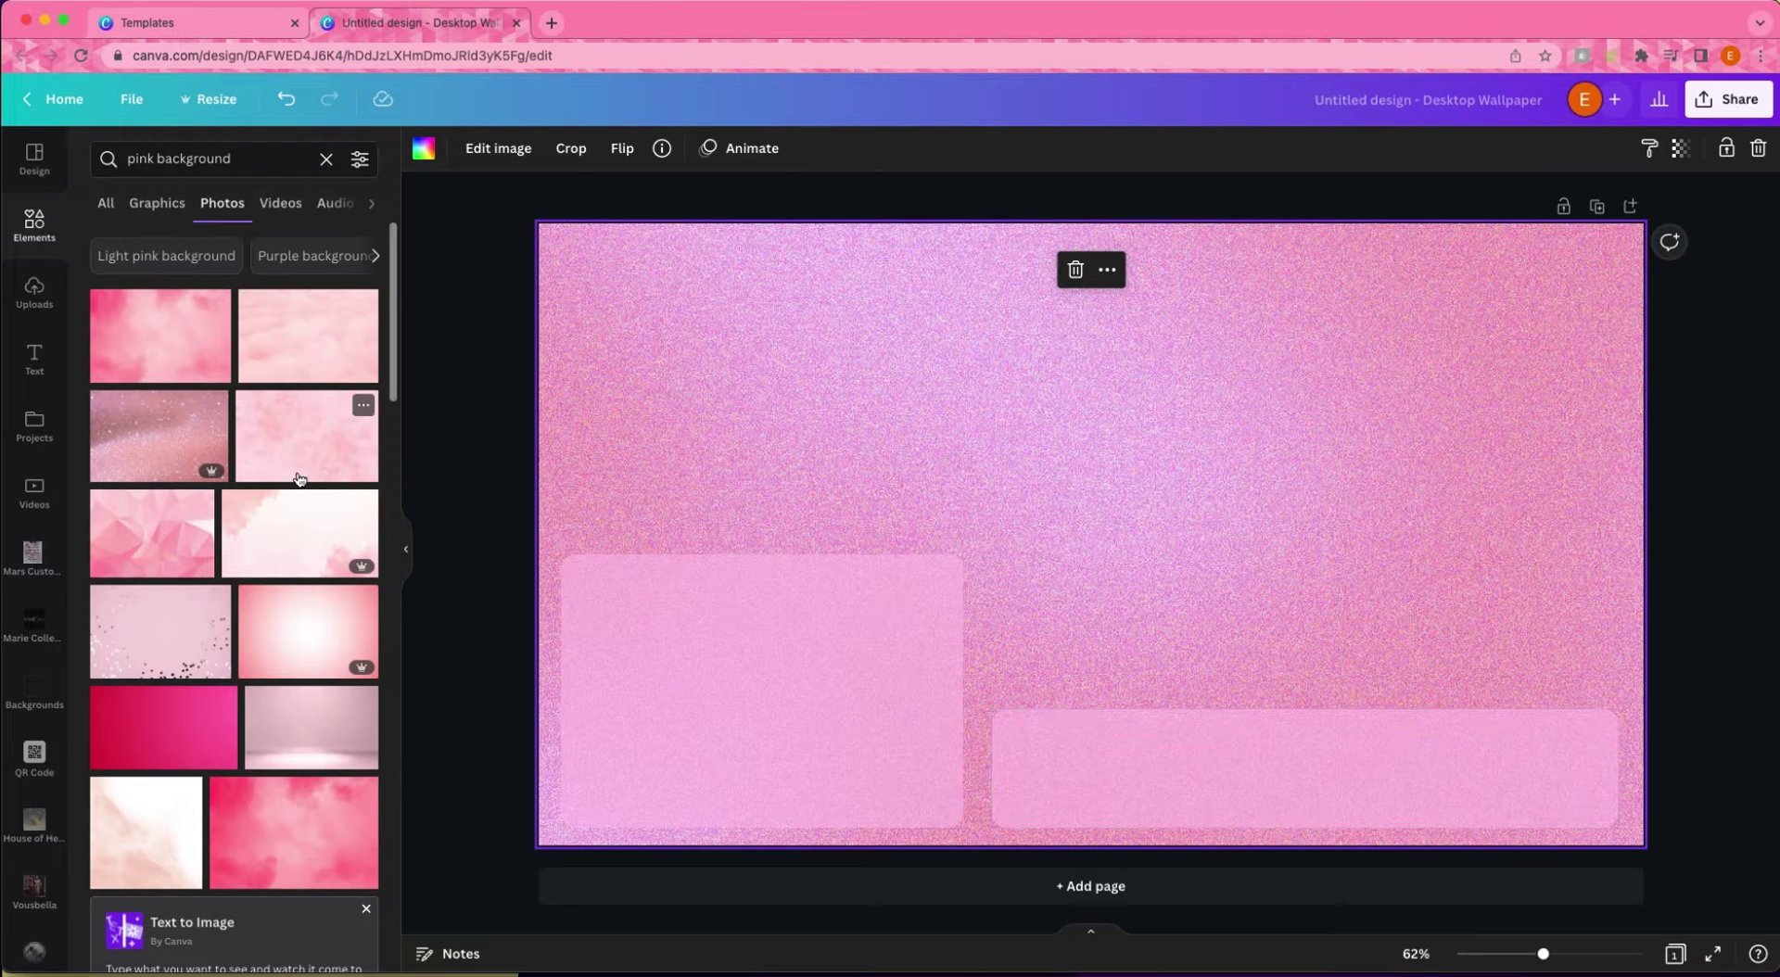
# Place another copy of the box at the upper right of the page.
pyautogui.click(834, 567)
pyautogui.moveTo(734, 506); pyautogui.dragTo(1246, 405)
pyautogui.click(886, 620)
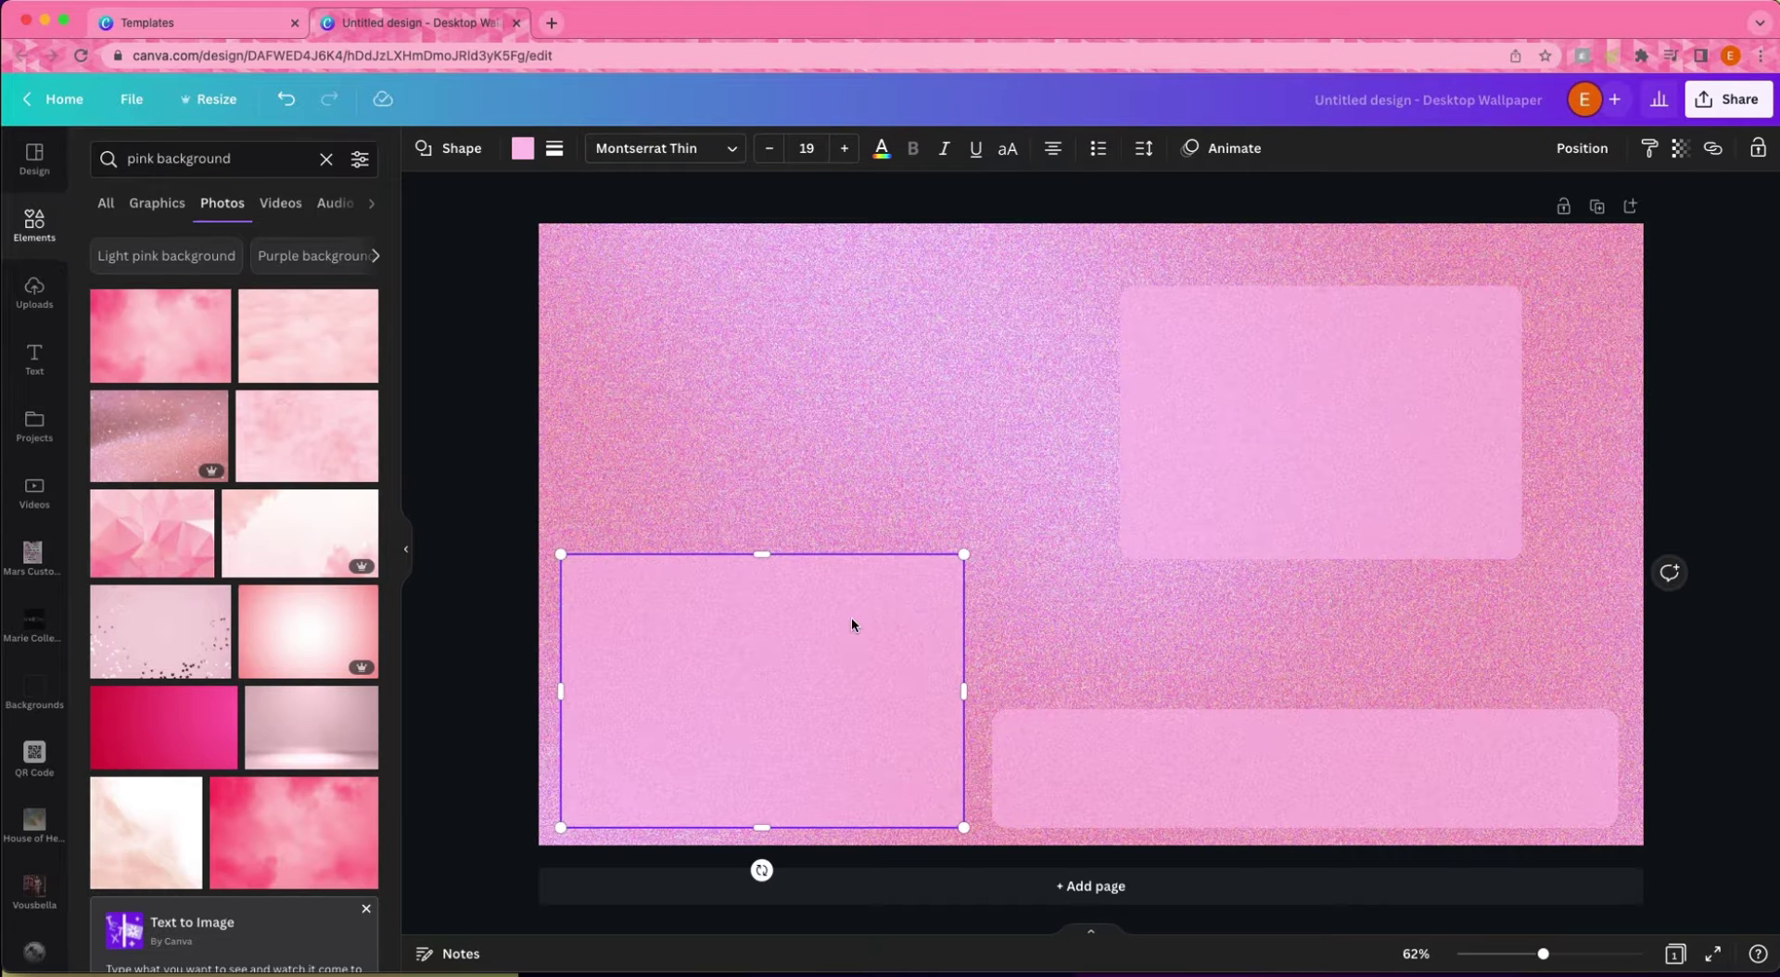
pyautogui.click(897, 458)
# Add a text box inside the lower-left box and clear its placeholder text.
pyautogui.press('t')
pyautogui.moveTo(1105, 585); pyautogui.dragTo(778, 626)
pyautogui.press('BackSpace')
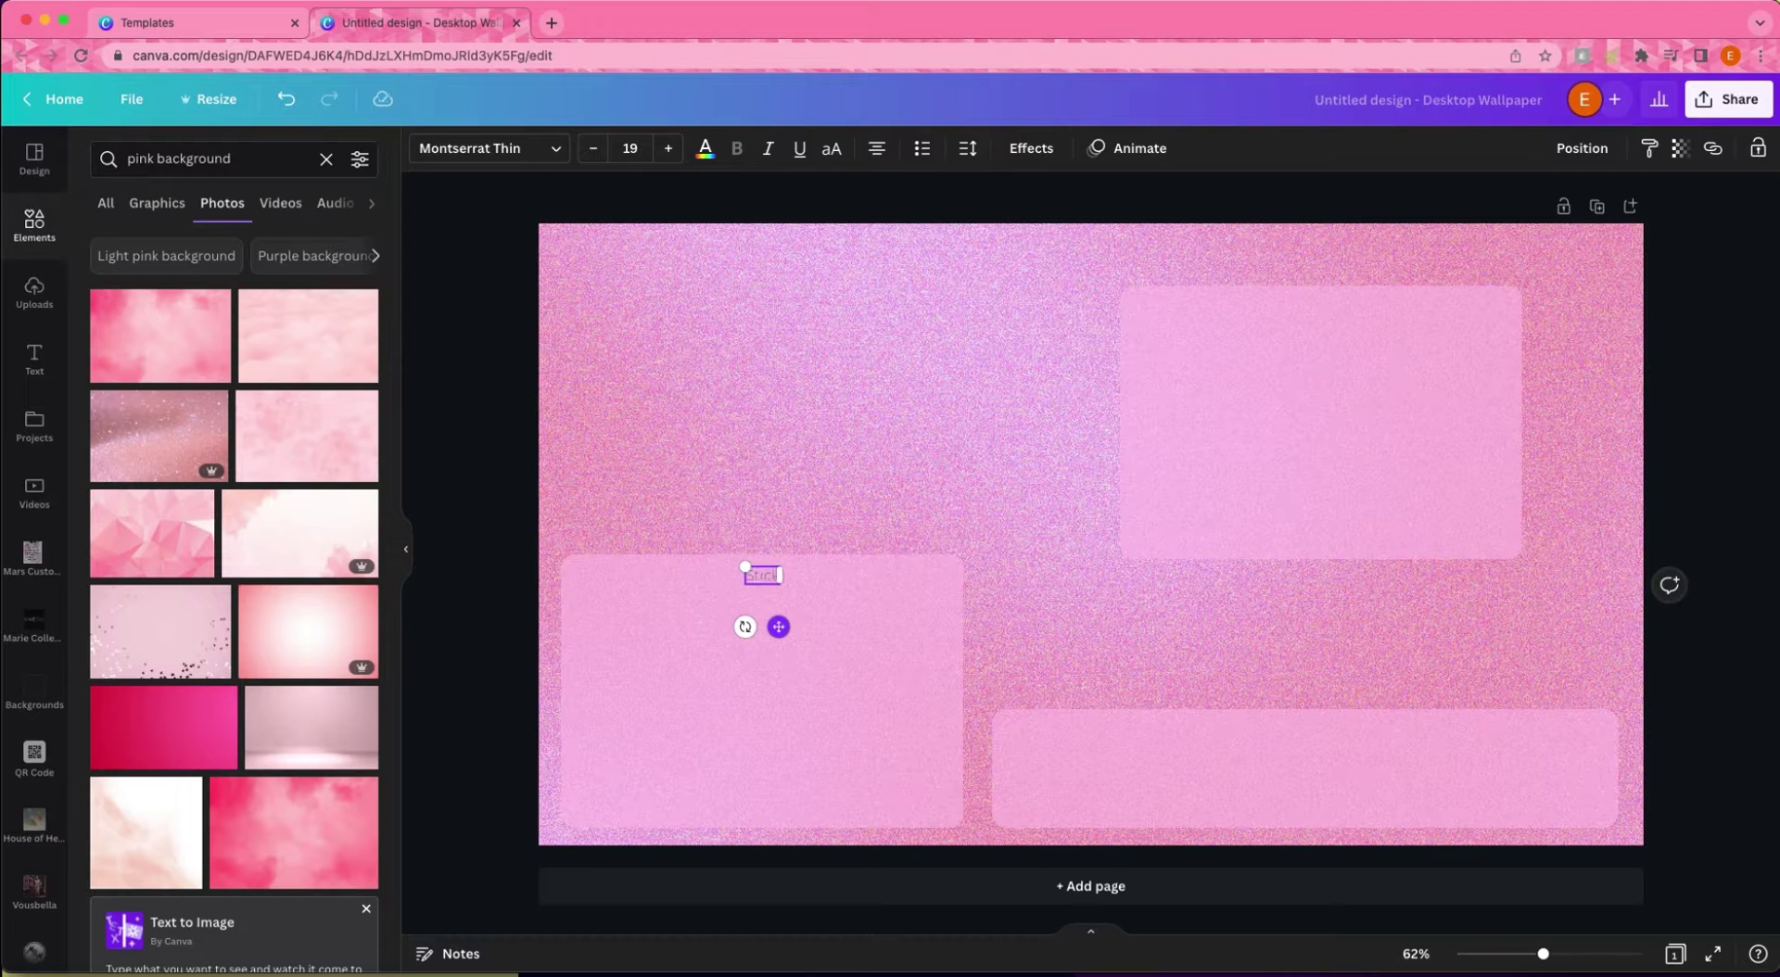
# Type the label 'Sticky Notes' in uppercase Montserrat.
pyautogui.write('Sticky Notes')
pyautogui.click(831, 148)
pyautogui.click(547, 148)
pyautogui.click(211, 324)
pyautogui.click(440, 325)
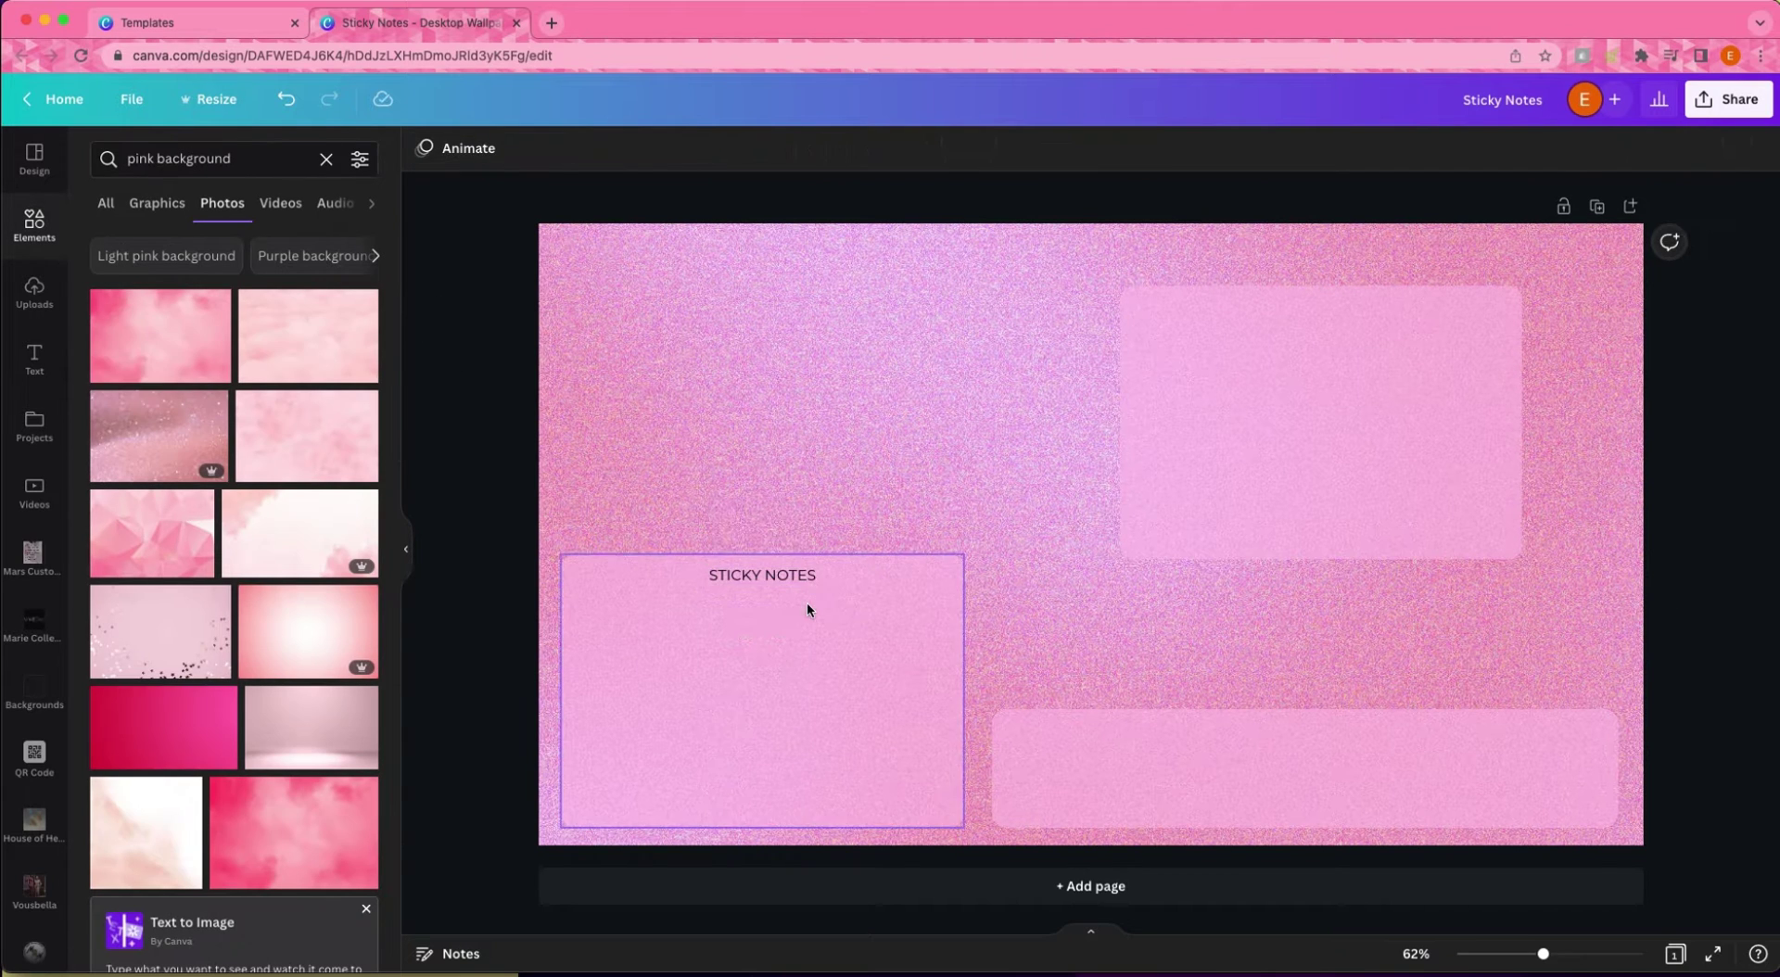
# Duplicate the label into the bottom strip, rename it APPS and centre it.
pyautogui.click(762, 574)
pyautogui.click(729, 521)
pyautogui.moveTo(790, 640); pyautogui.dragTo(1324, 731)
pyautogui.doubleClick(1341, 727)
pyautogui.write('AF')
pyautogui.click(1344, 763)
# Move the top-right box up into the page corner.
pyautogui.click(1326, 479)
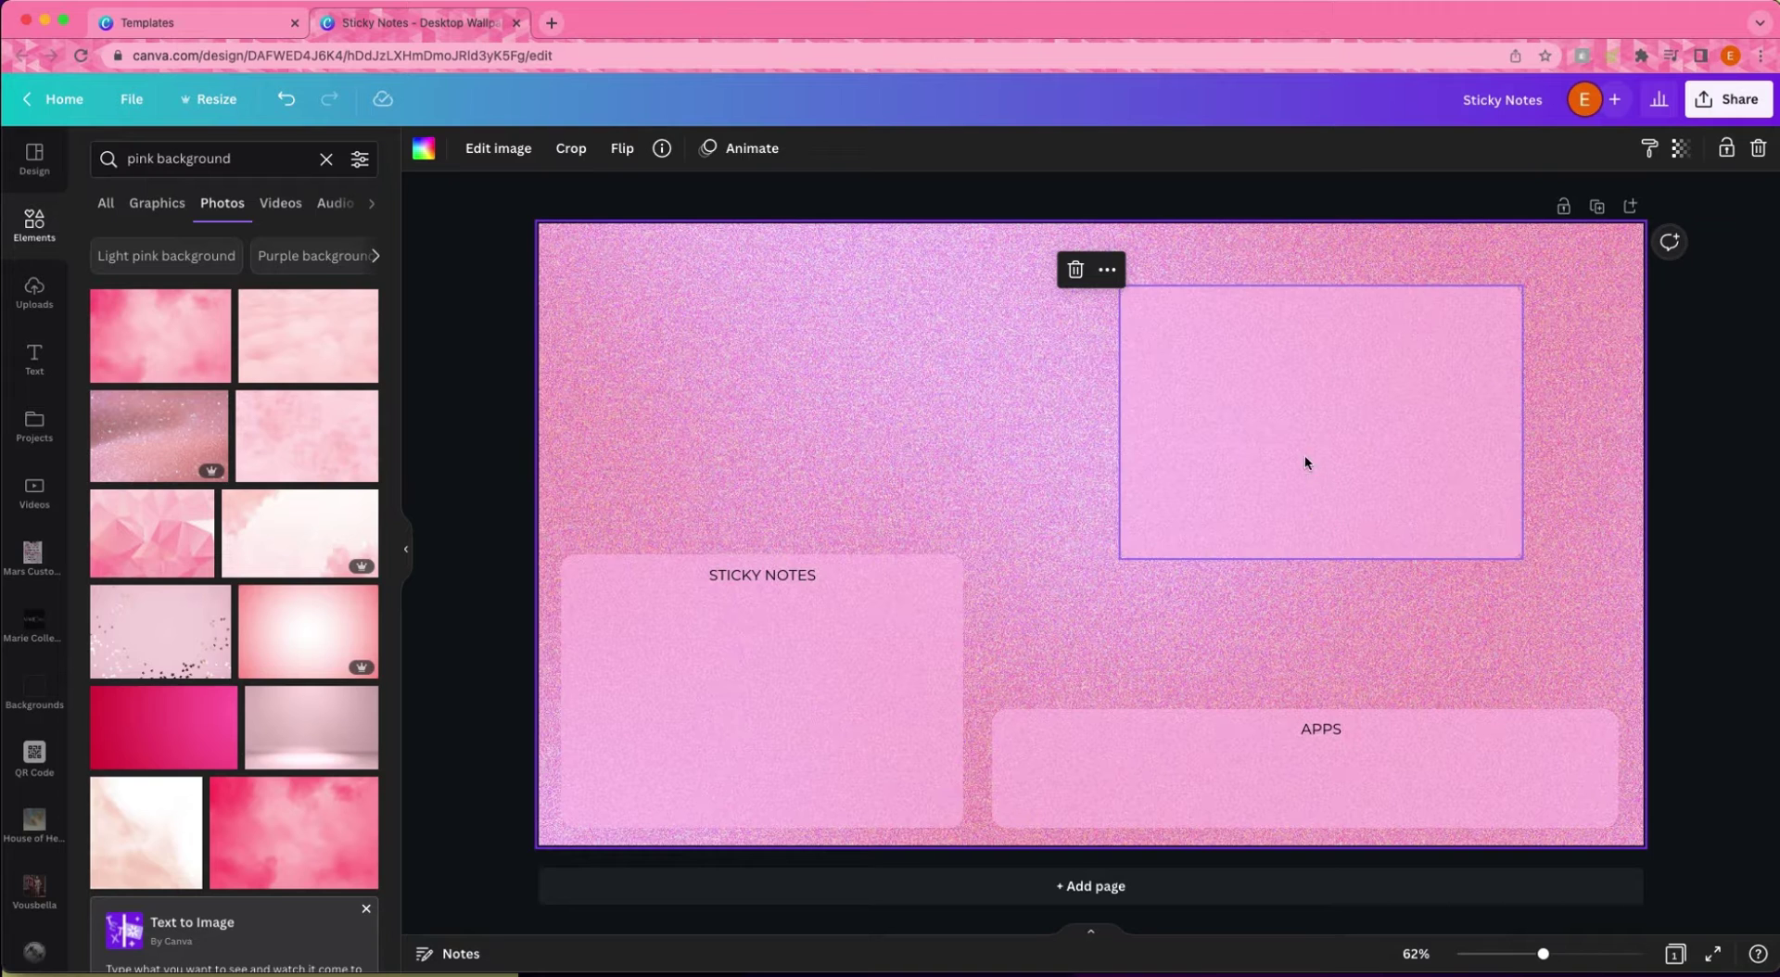
pyautogui.moveTo(1306, 462); pyautogui.dragTo(1399, 408)
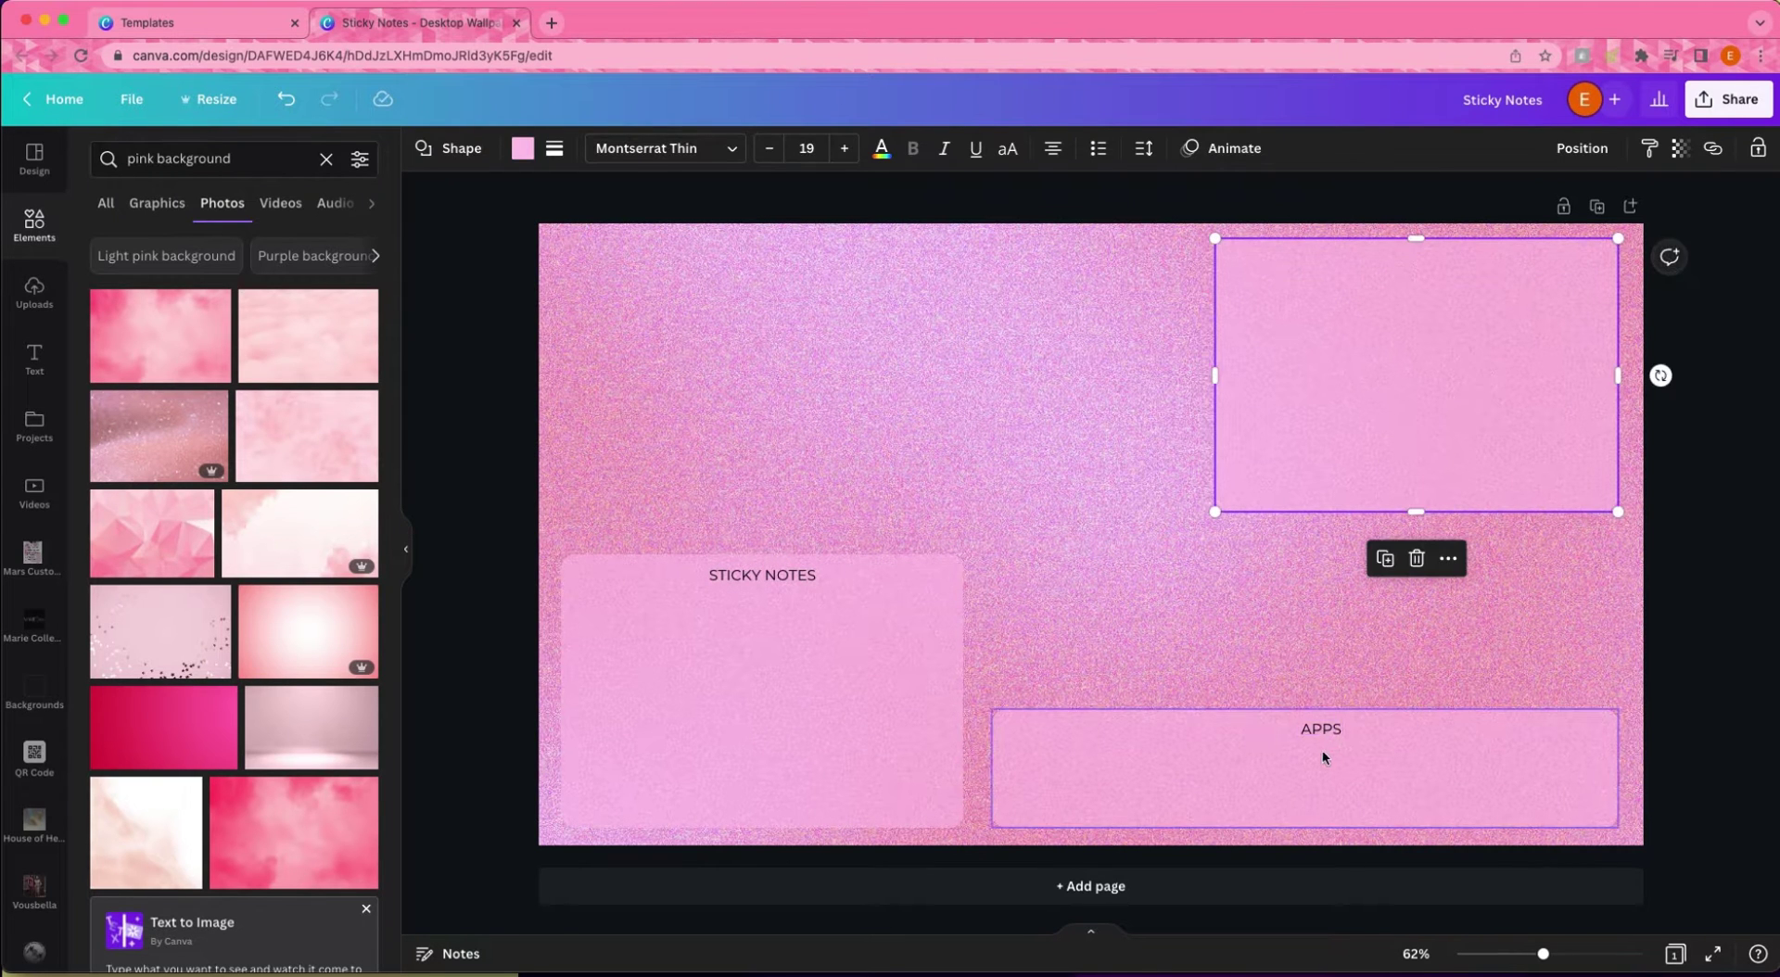
pyautogui.click(1320, 730)
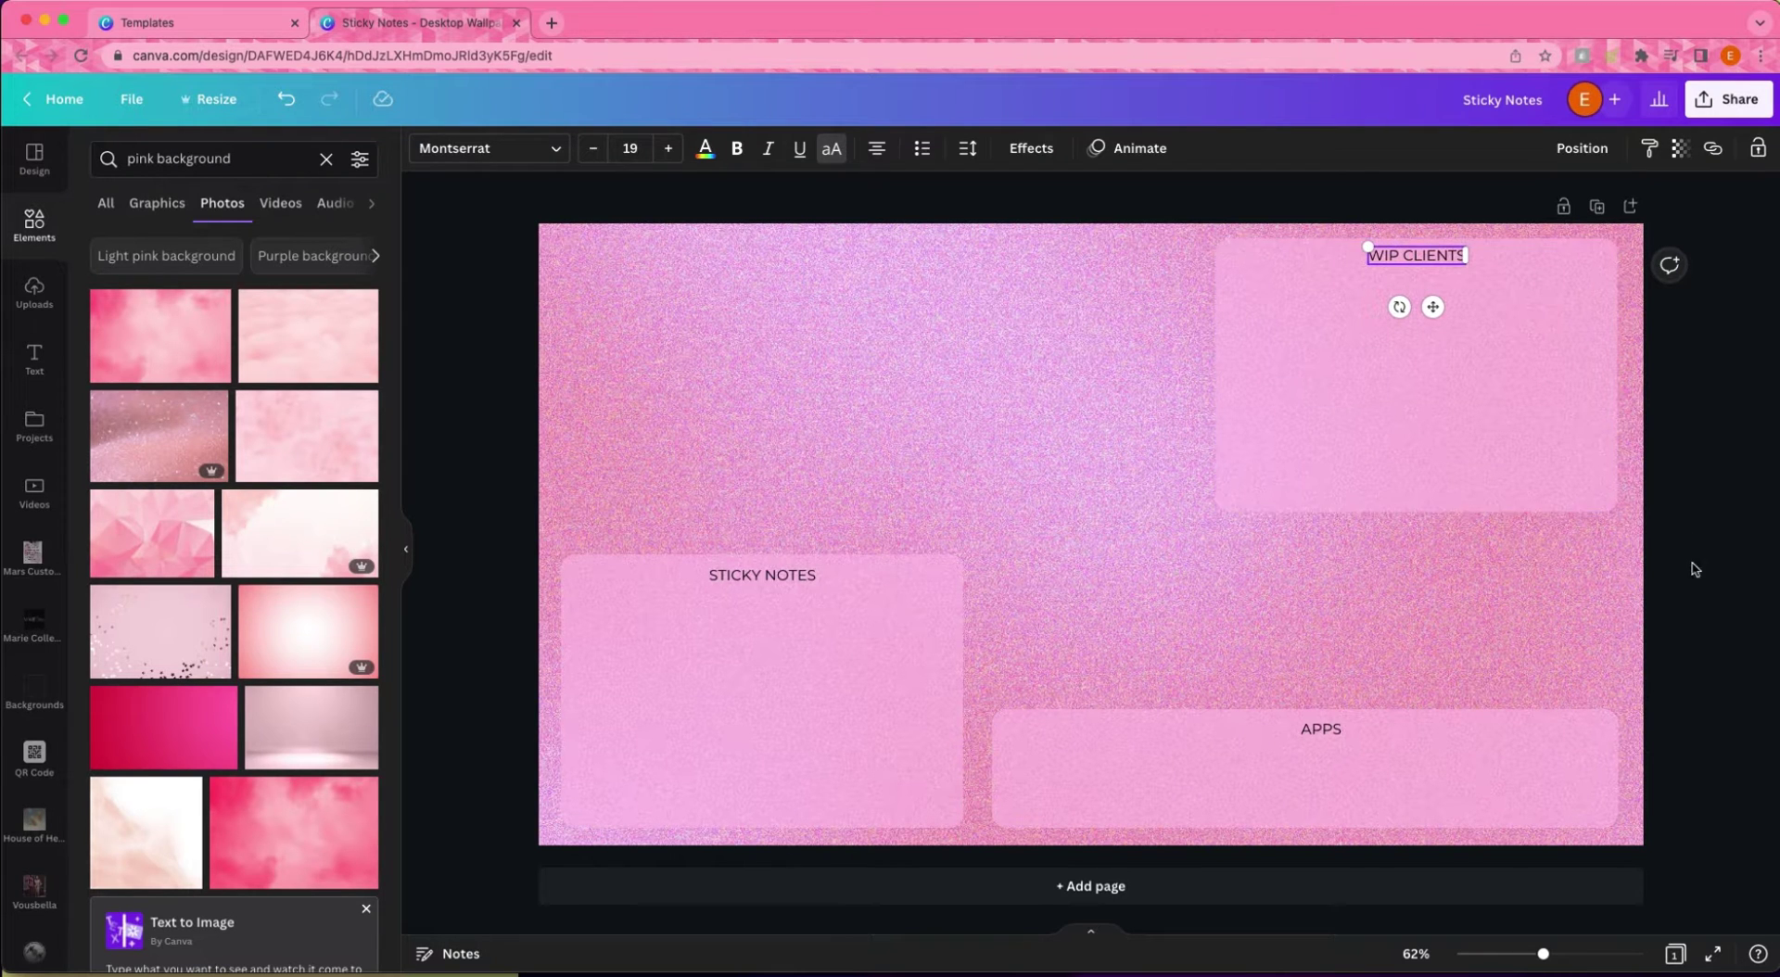
# Duplicate the WIP CLIENTS box below it, move a label copy in and shorten it for FOLDERS.
pyautogui.click(1387, 492)
pyautogui.click(1382, 556)
pyautogui.moveTo(1433, 544); pyautogui.dragTo(1422, 539)
pyautogui.click(1127, 464)
pyautogui.moveTo(1394, 464); pyautogui.dragTo(1396, 556)
pyautogui.click(1420, 432)
pyautogui.moveTo(1420, 432); pyautogui.dragTo(1415, 543)
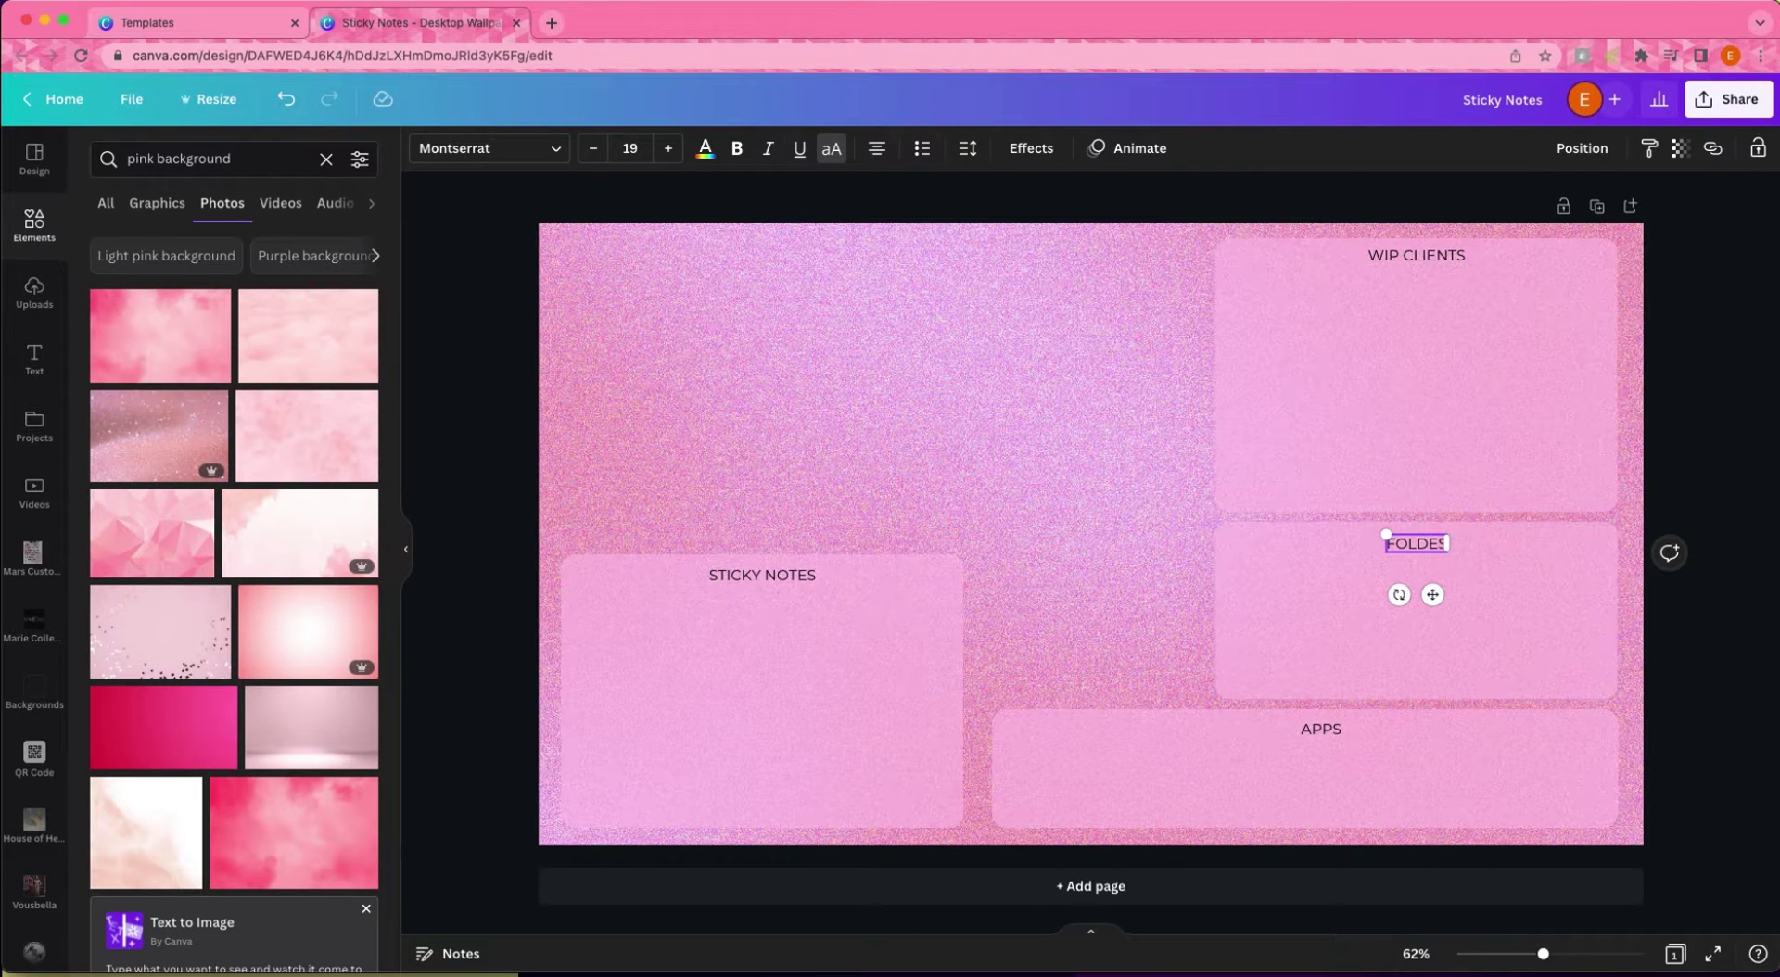
# Finish the FOLDERS label, narrow the APPS strip and widen the STICKY NOTES box.
pyautogui.click(1658, 478)
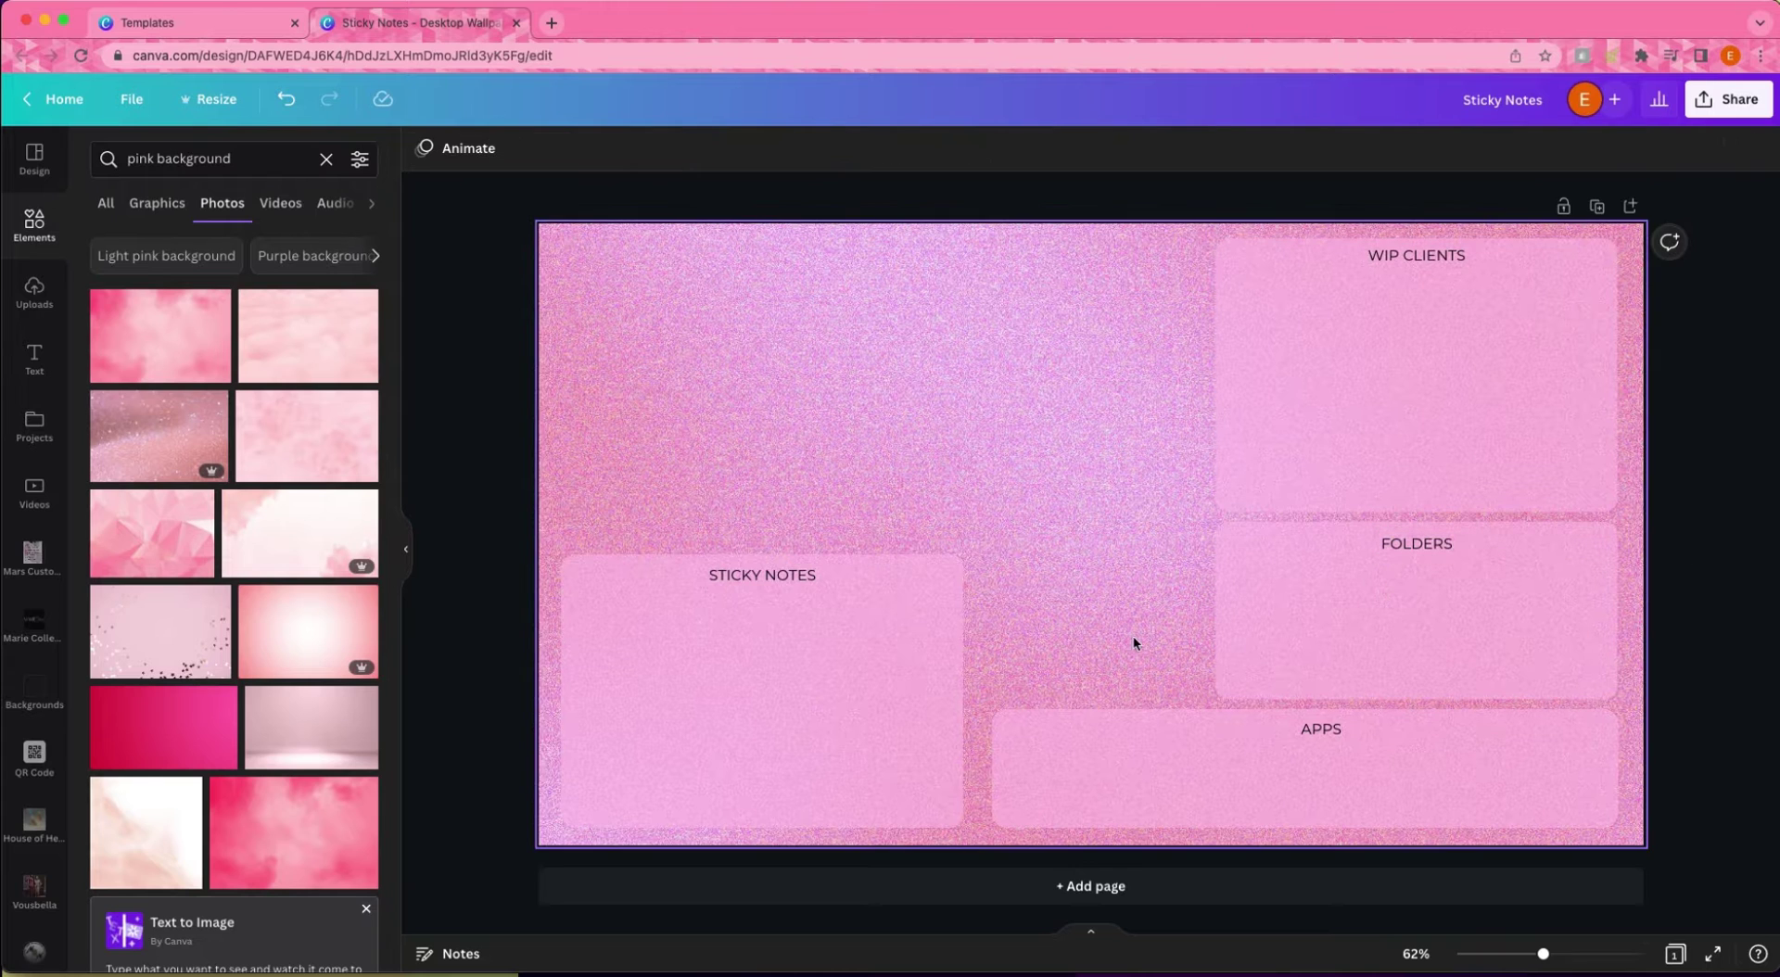
pyautogui.click(1015, 770)
pyautogui.moveTo(990, 768); pyautogui.dragTo(1090, 763)
pyautogui.click(1674, 725)
pyautogui.click(946, 696)
pyautogui.moveTo(963, 691); pyautogui.dragTo(1082, 697)
pyautogui.click(509, 547)
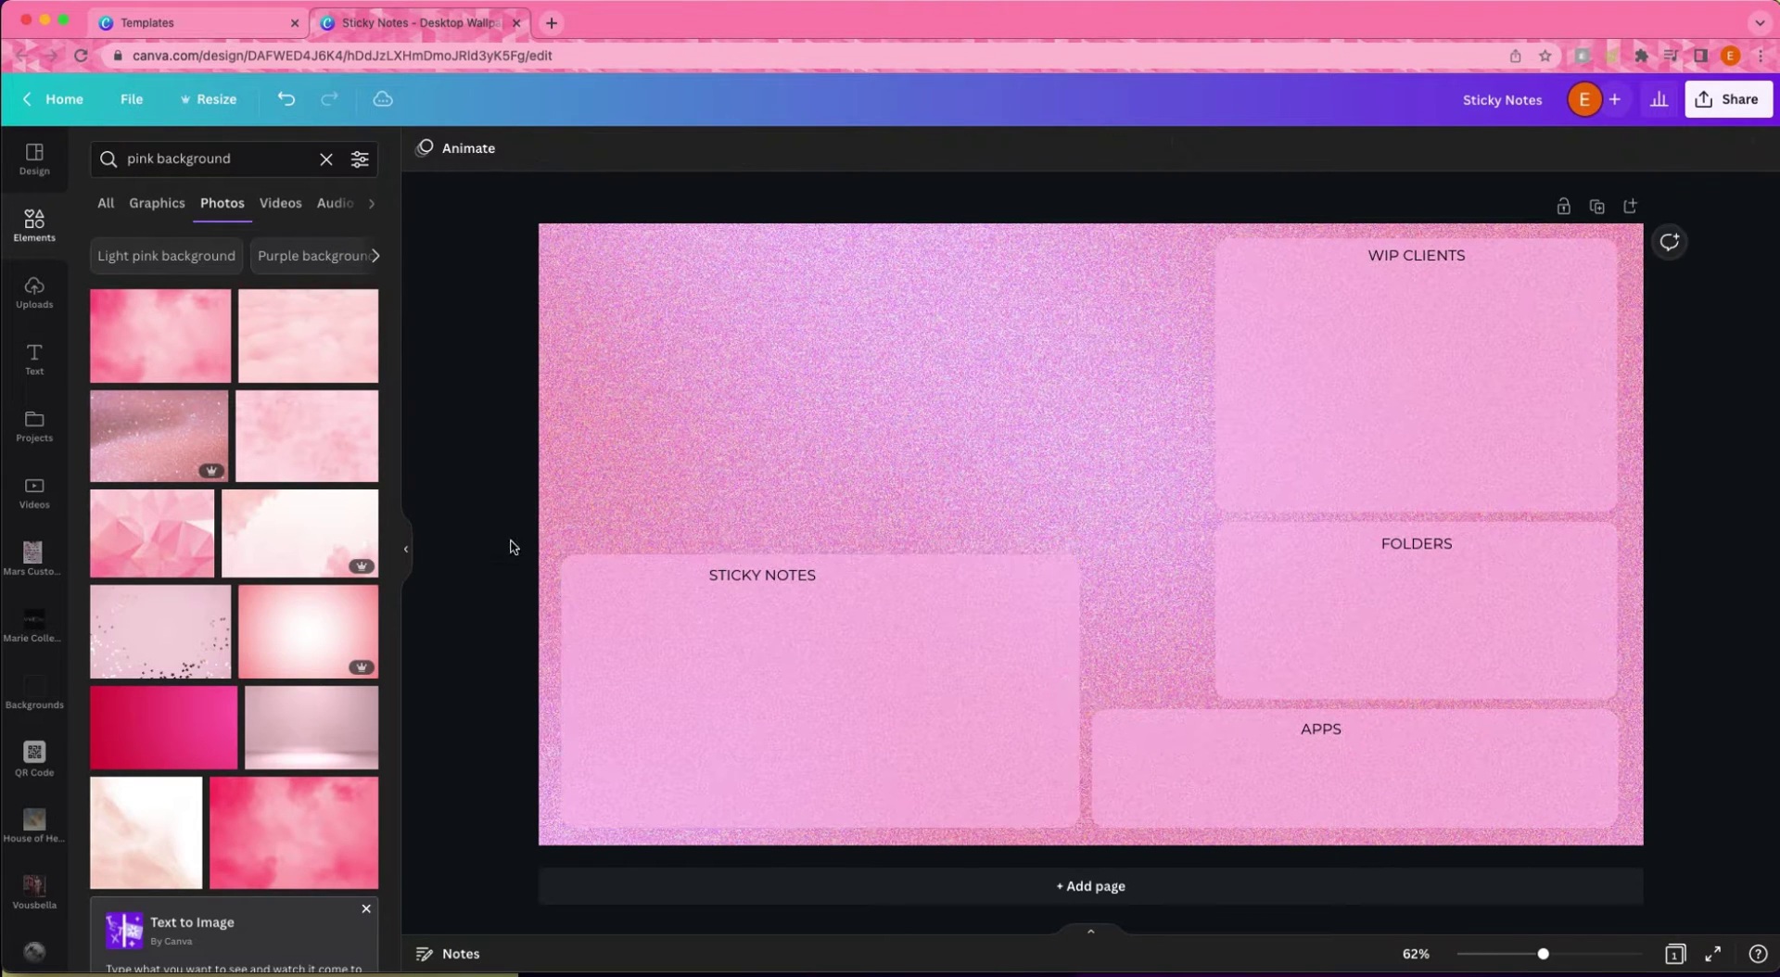
# Select the WIP CLIENTS and FOLDERS boxes together and shift them slightly left.
pyautogui.click(736, 577)
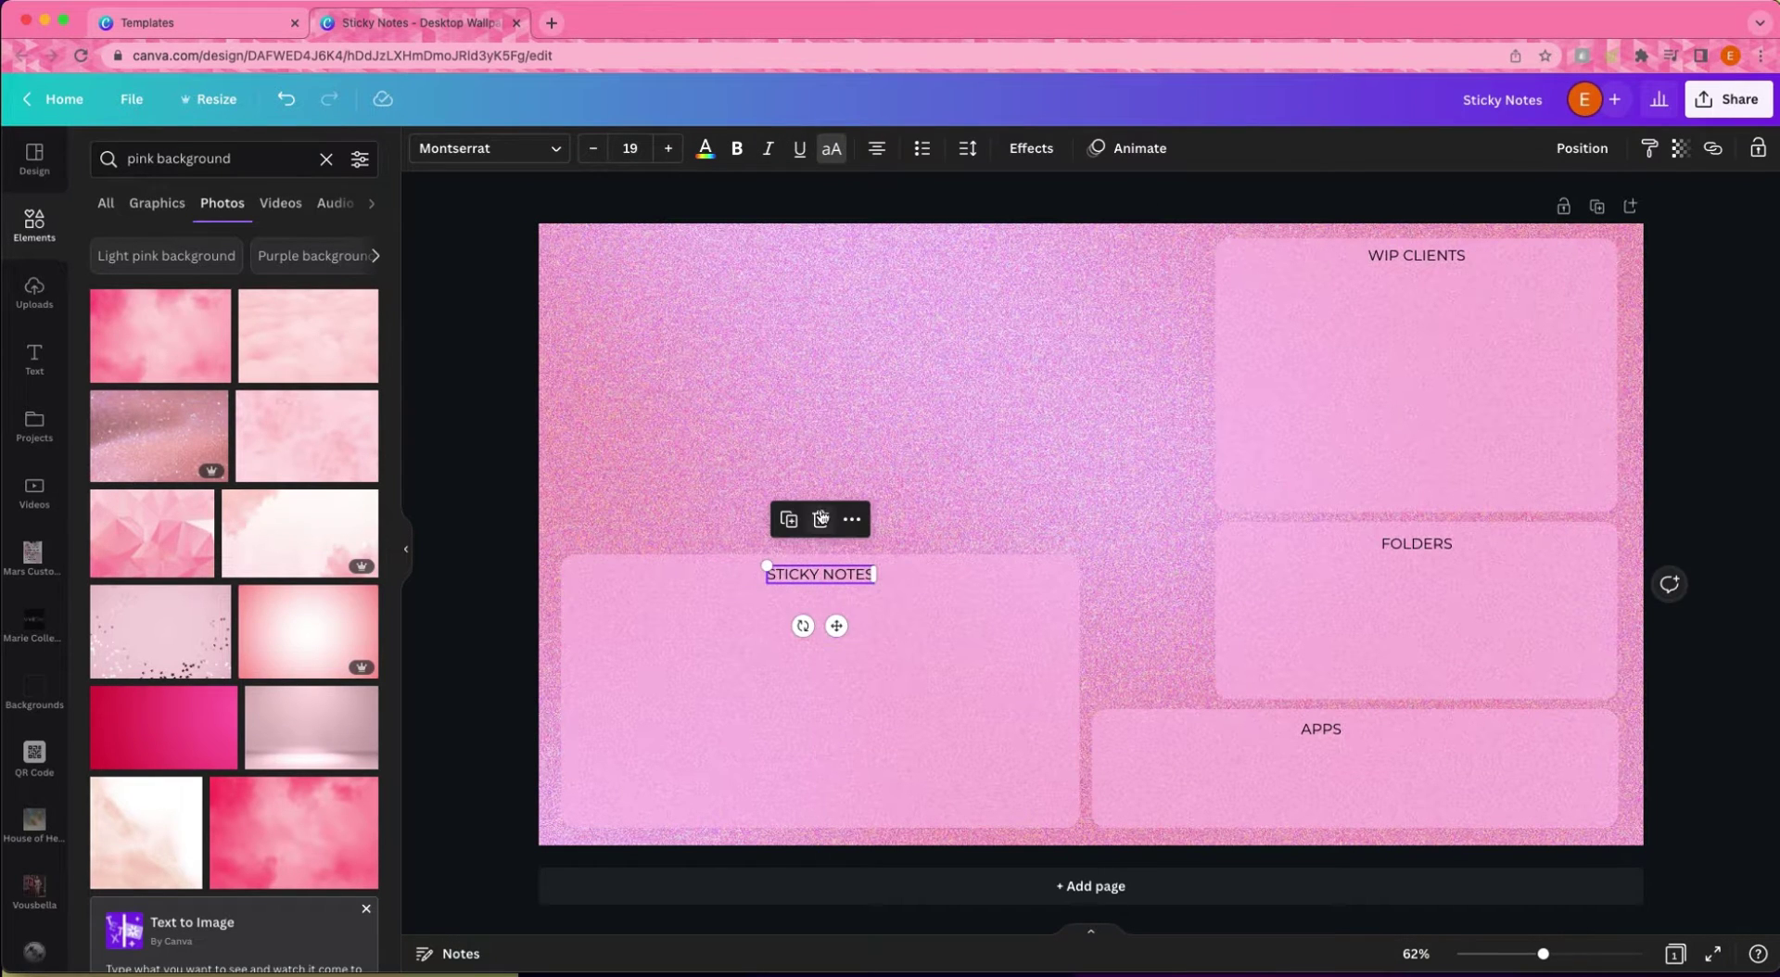
pyautogui.keyDown('shift'); pyautogui.click(879, 673); pyautogui.keyUp('shift')
pyautogui.click(508, 628)
pyautogui.moveTo(1418, 198); pyautogui.dragTo(1501, 762)
pyautogui.click(1736, 659)
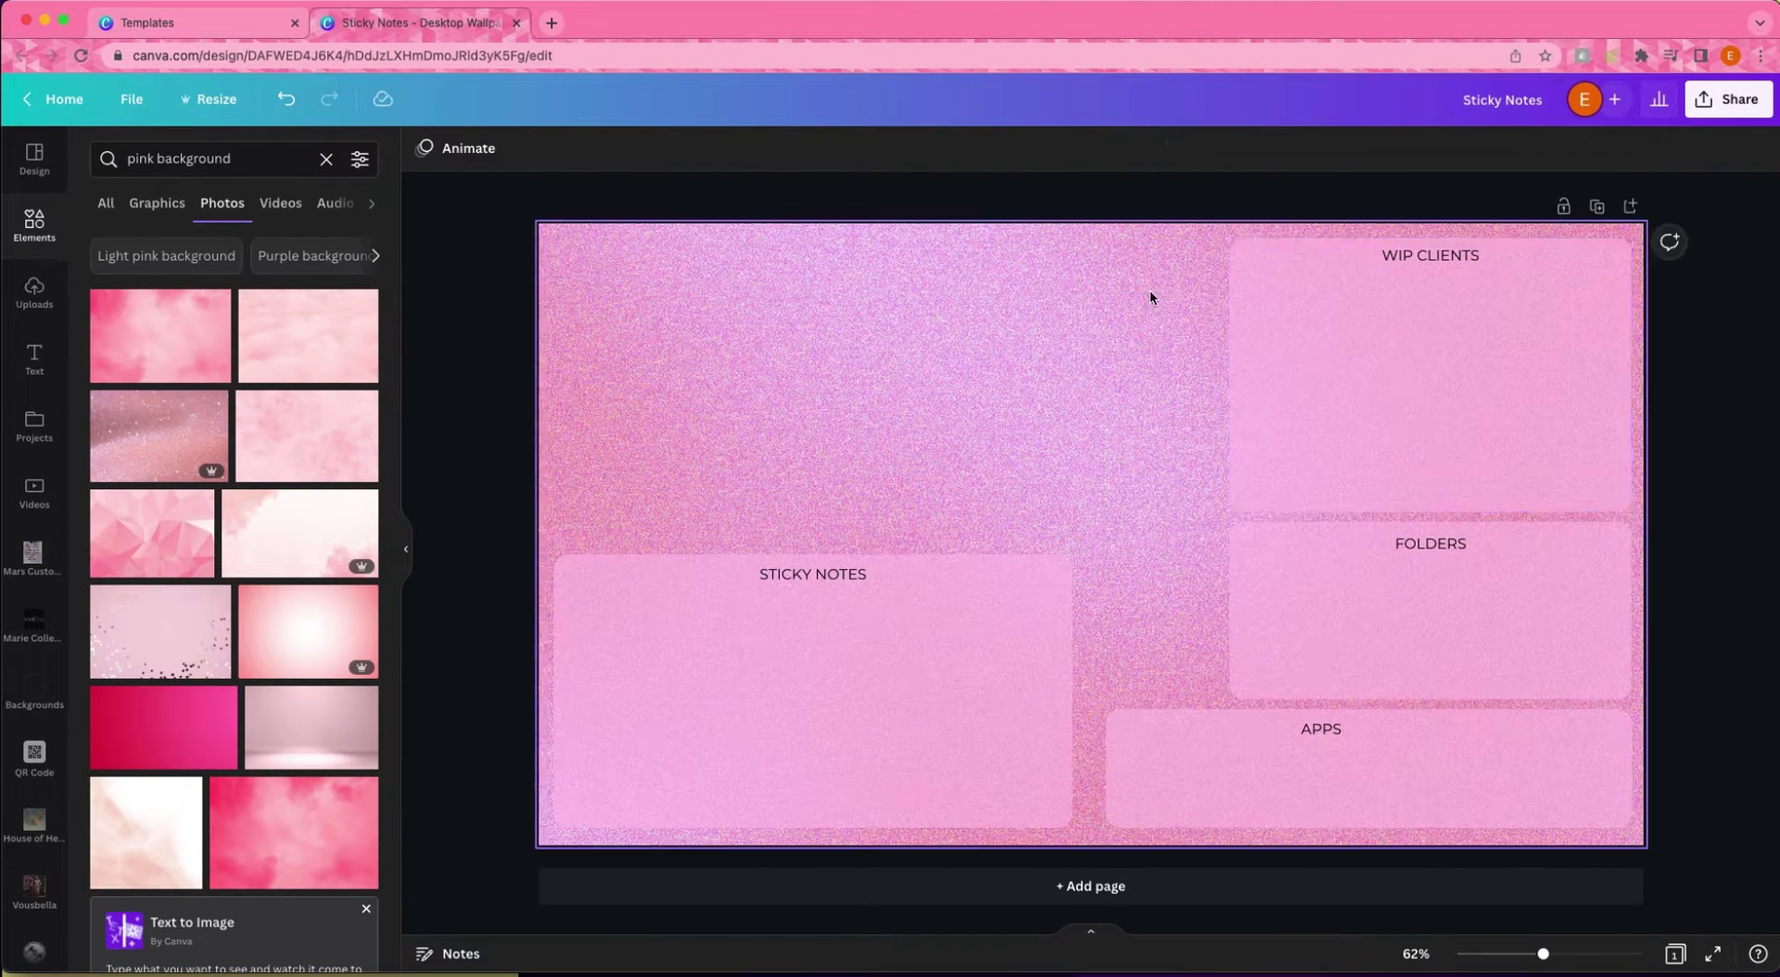
pyautogui.moveTo(1148, 290); pyautogui.dragTo(1451, 414)
pyautogui.moveTo(1504, 296); pyautogui.dragTo(1443, 297)
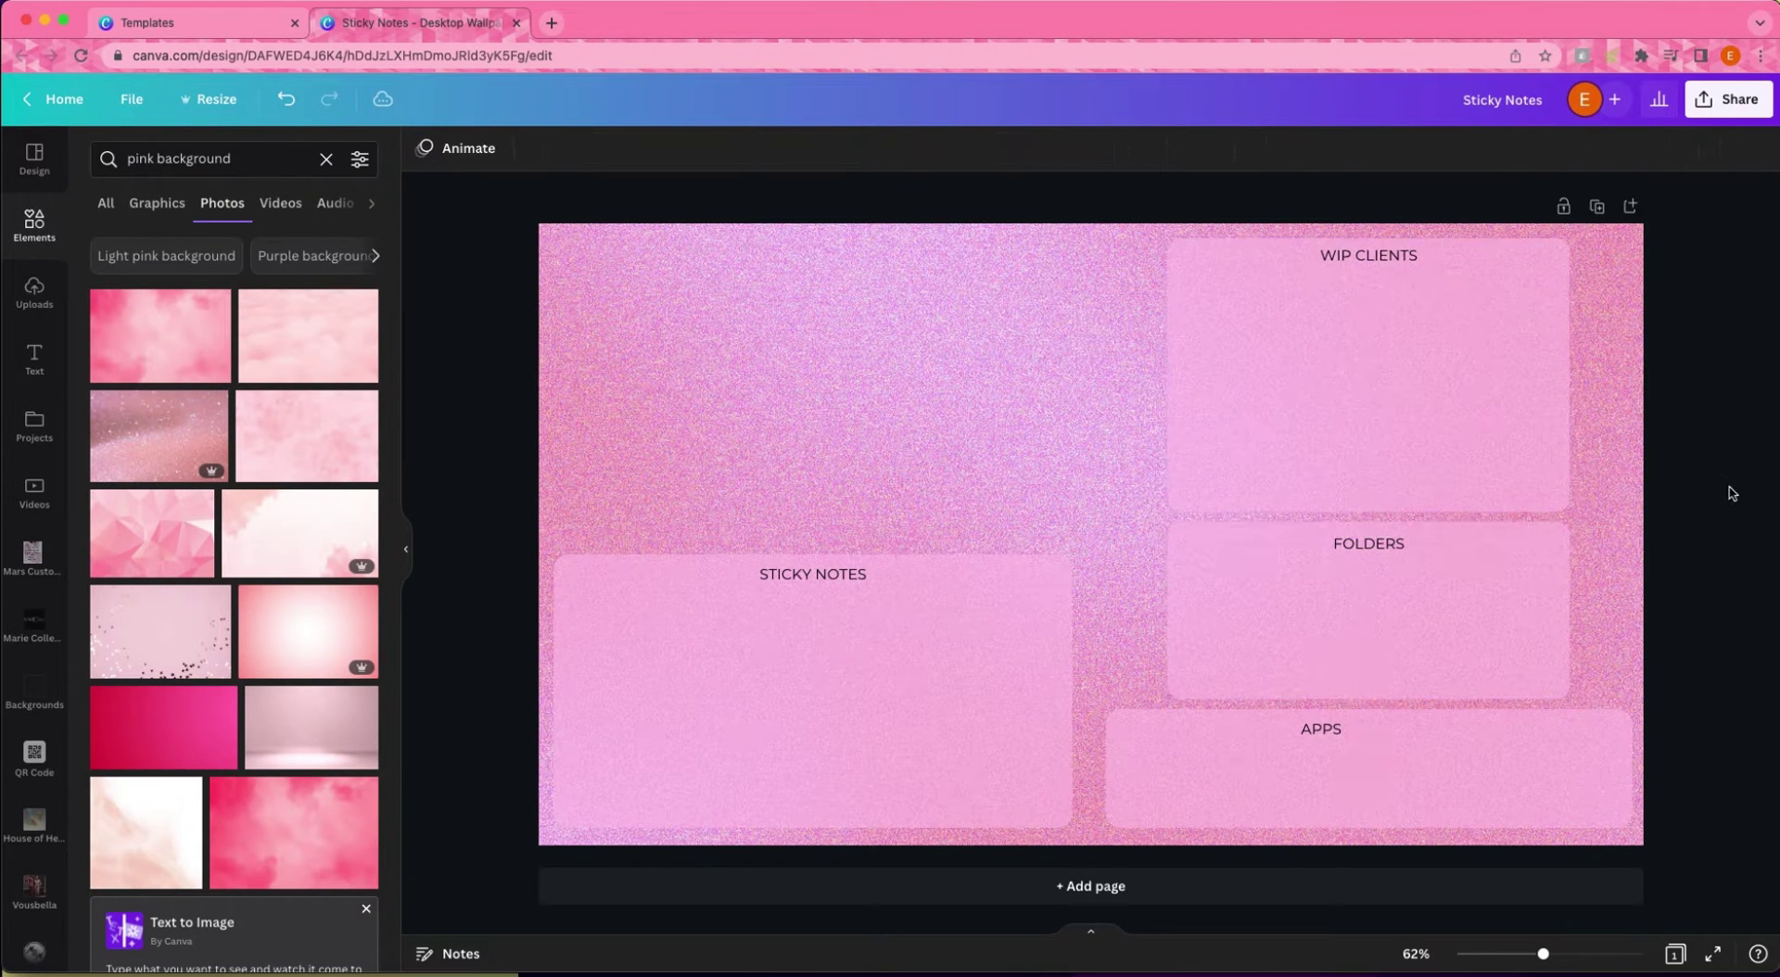
# Check the APPS label, then select the glitter background image.
pyautogui.click(1350, 777)
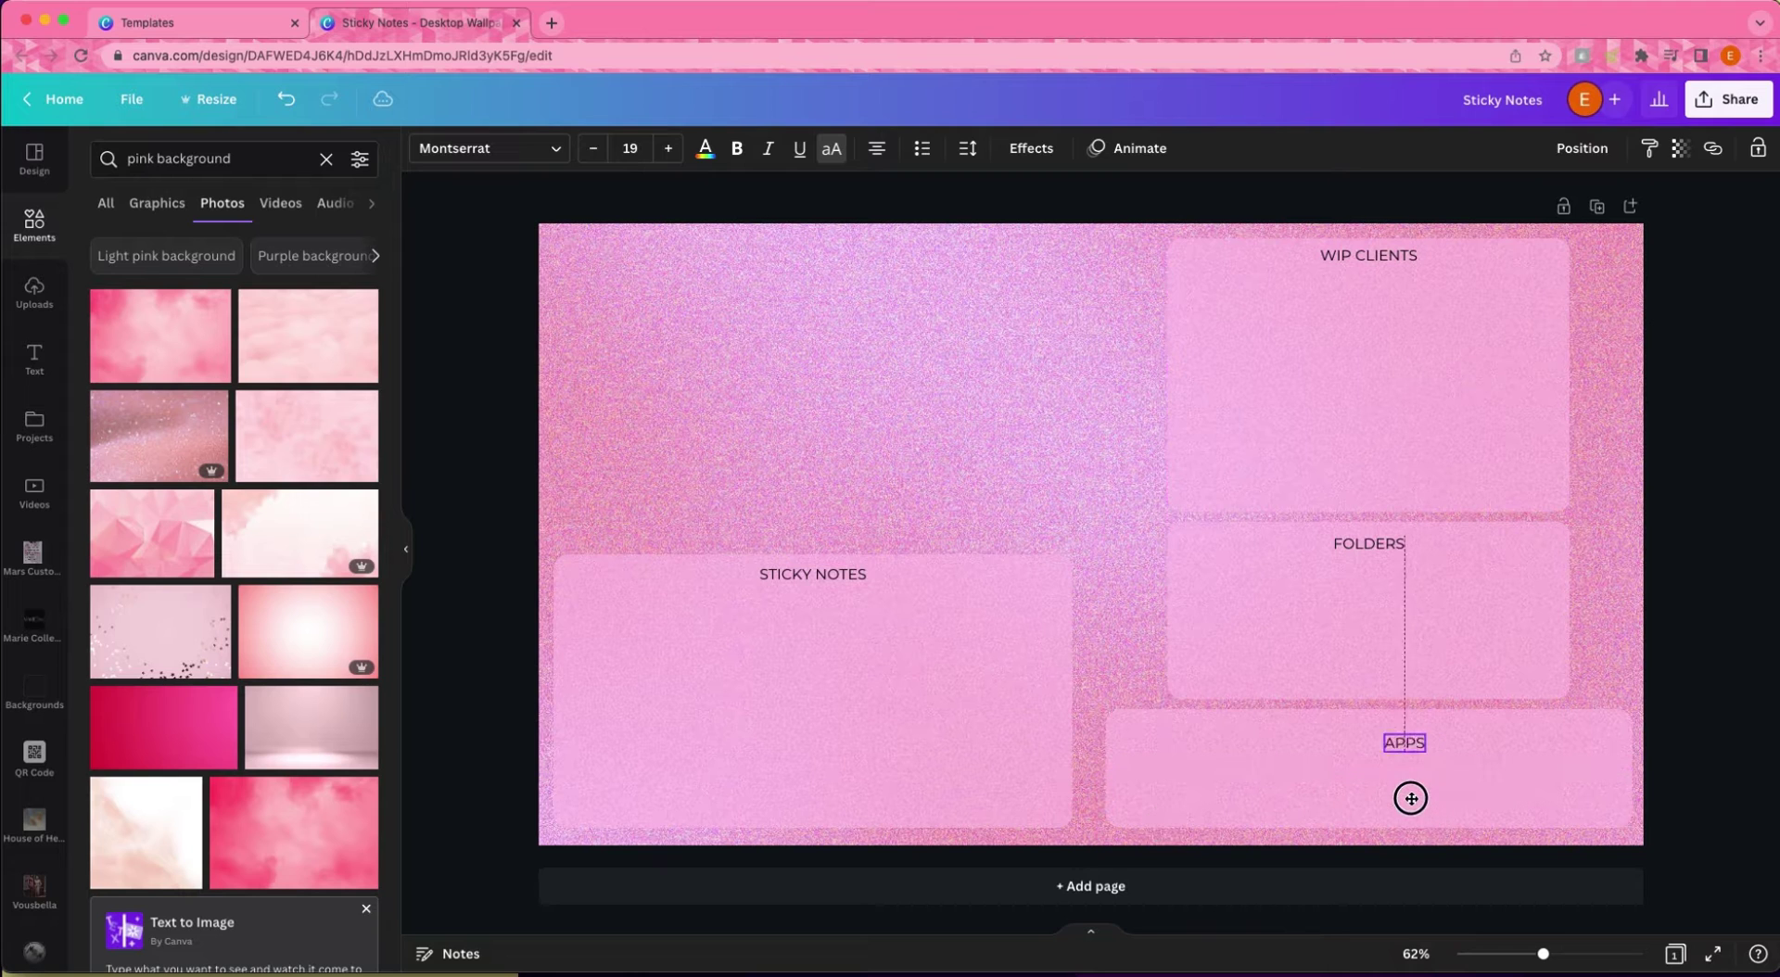
pyautogui.click(1743, 654)
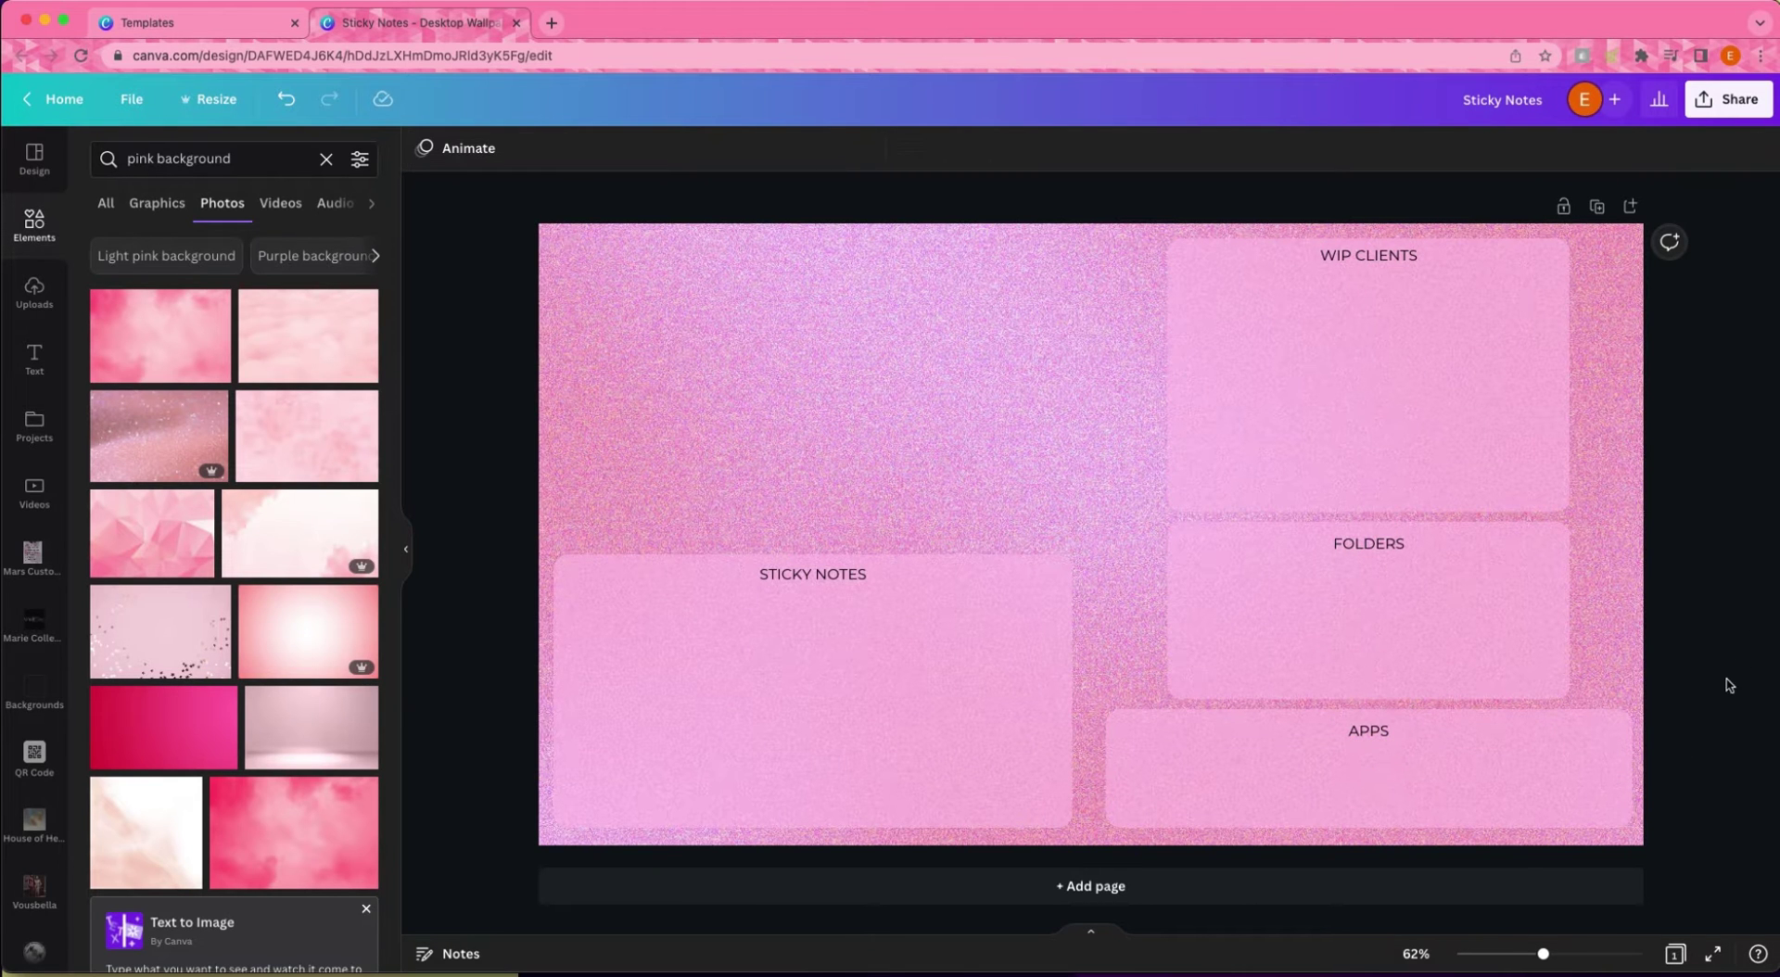
pyautogui.click(814, 336)
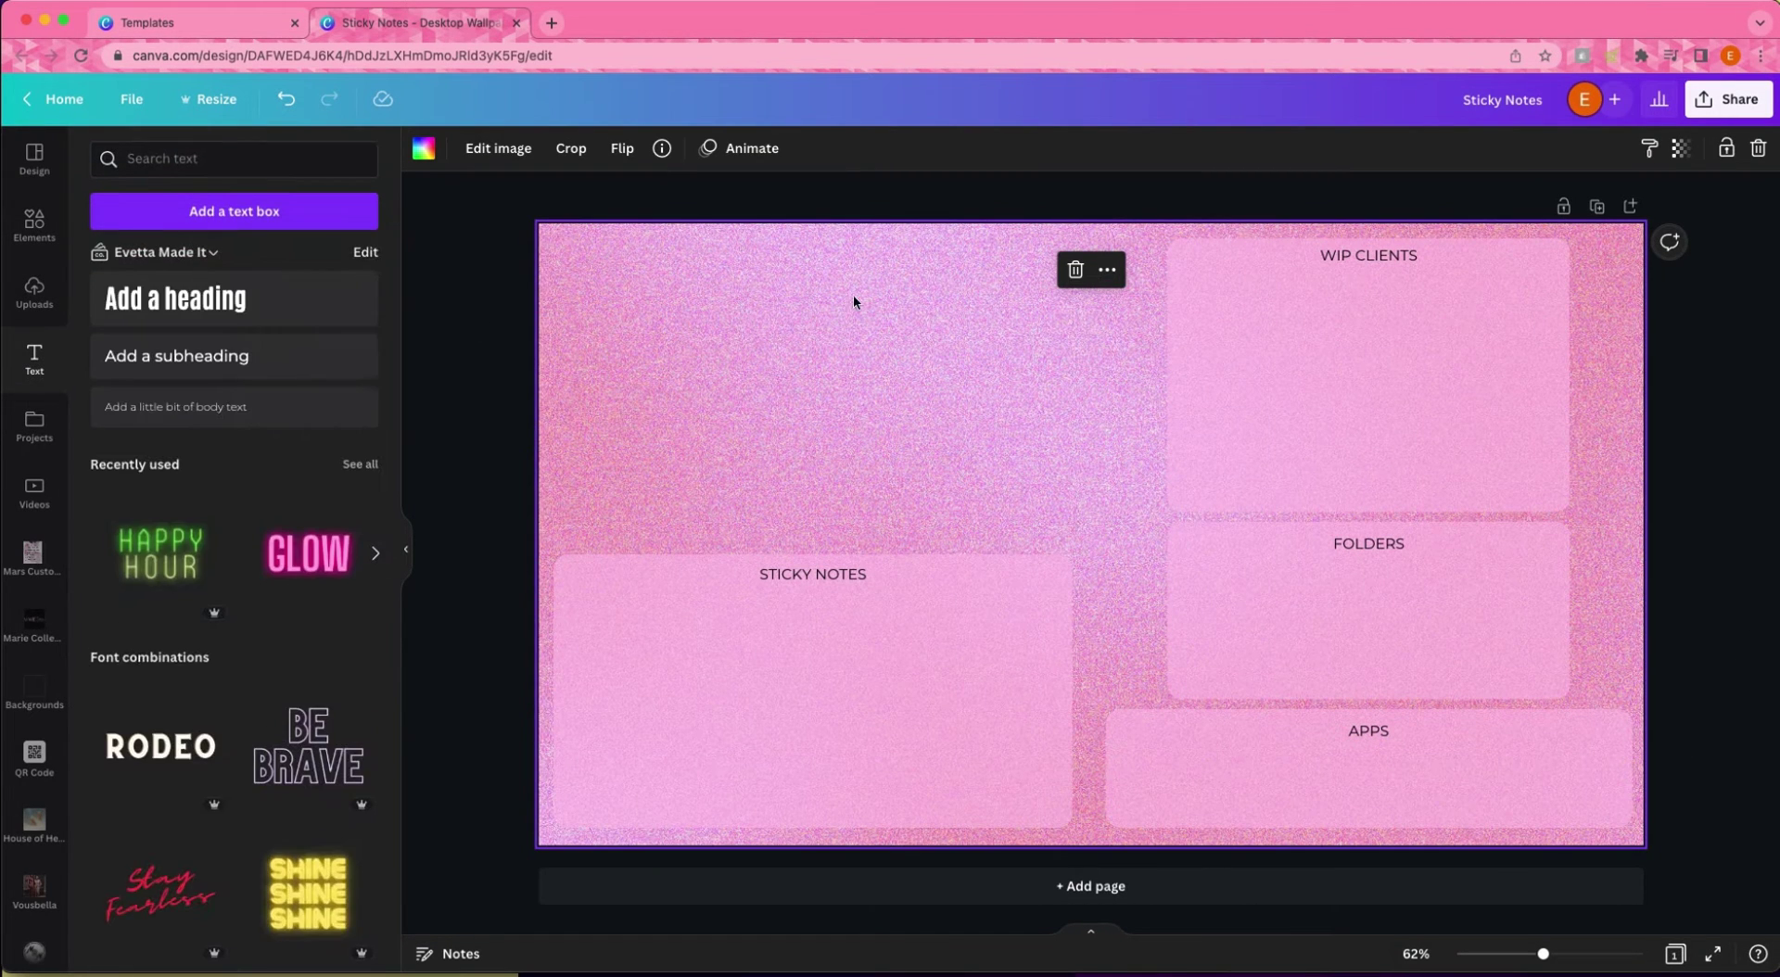
# Add a 'january' subheading in a script font and move it to the top left.
pyautogui.click(306, 364)
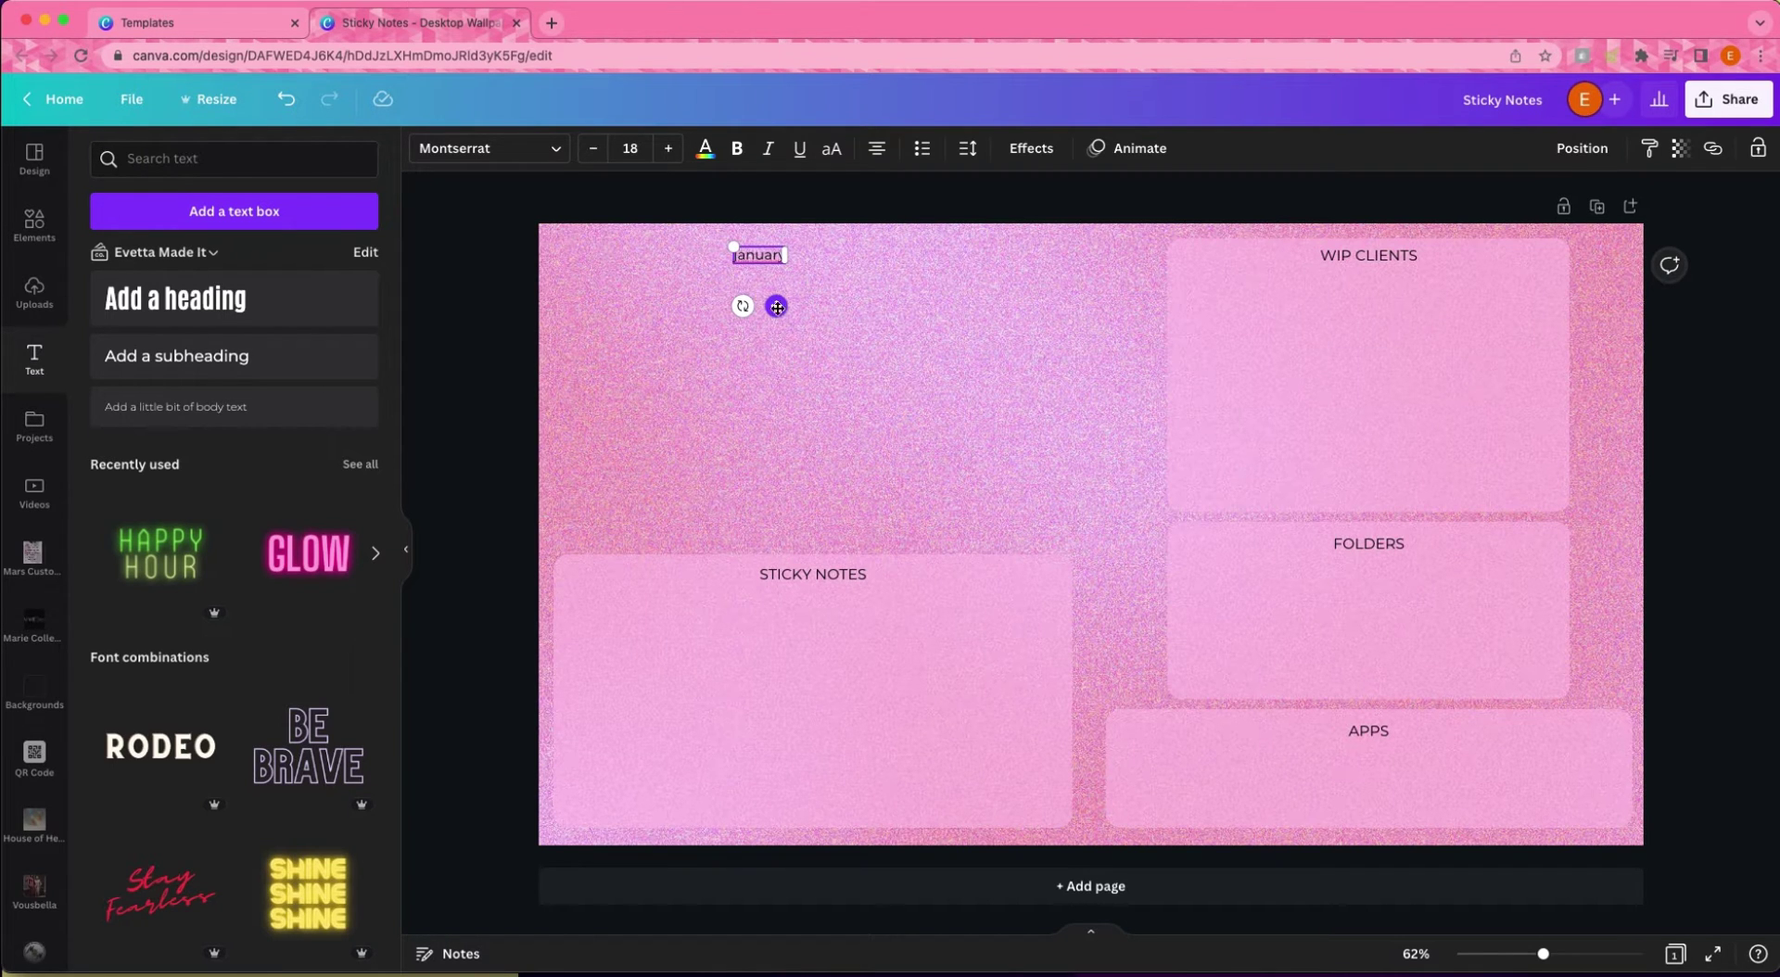
pyautogui.click(565, 161)
pyautogui.scroll(-3, 232, 556)
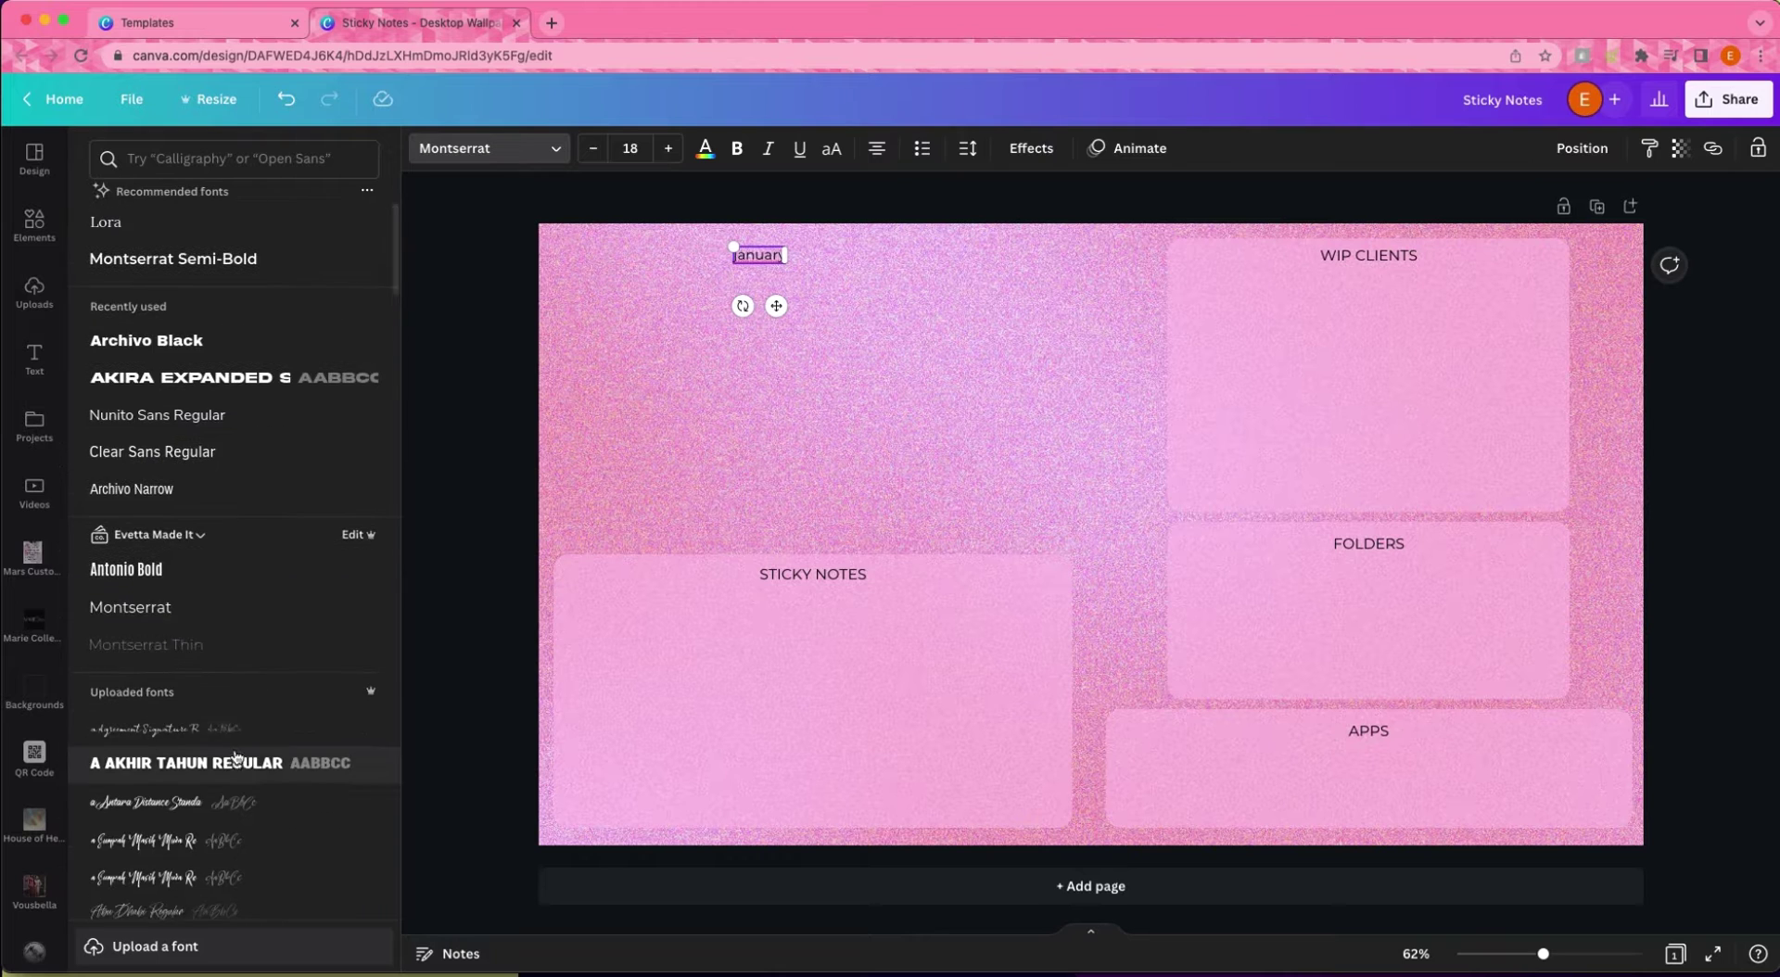
pyautogui.click(260, 650)
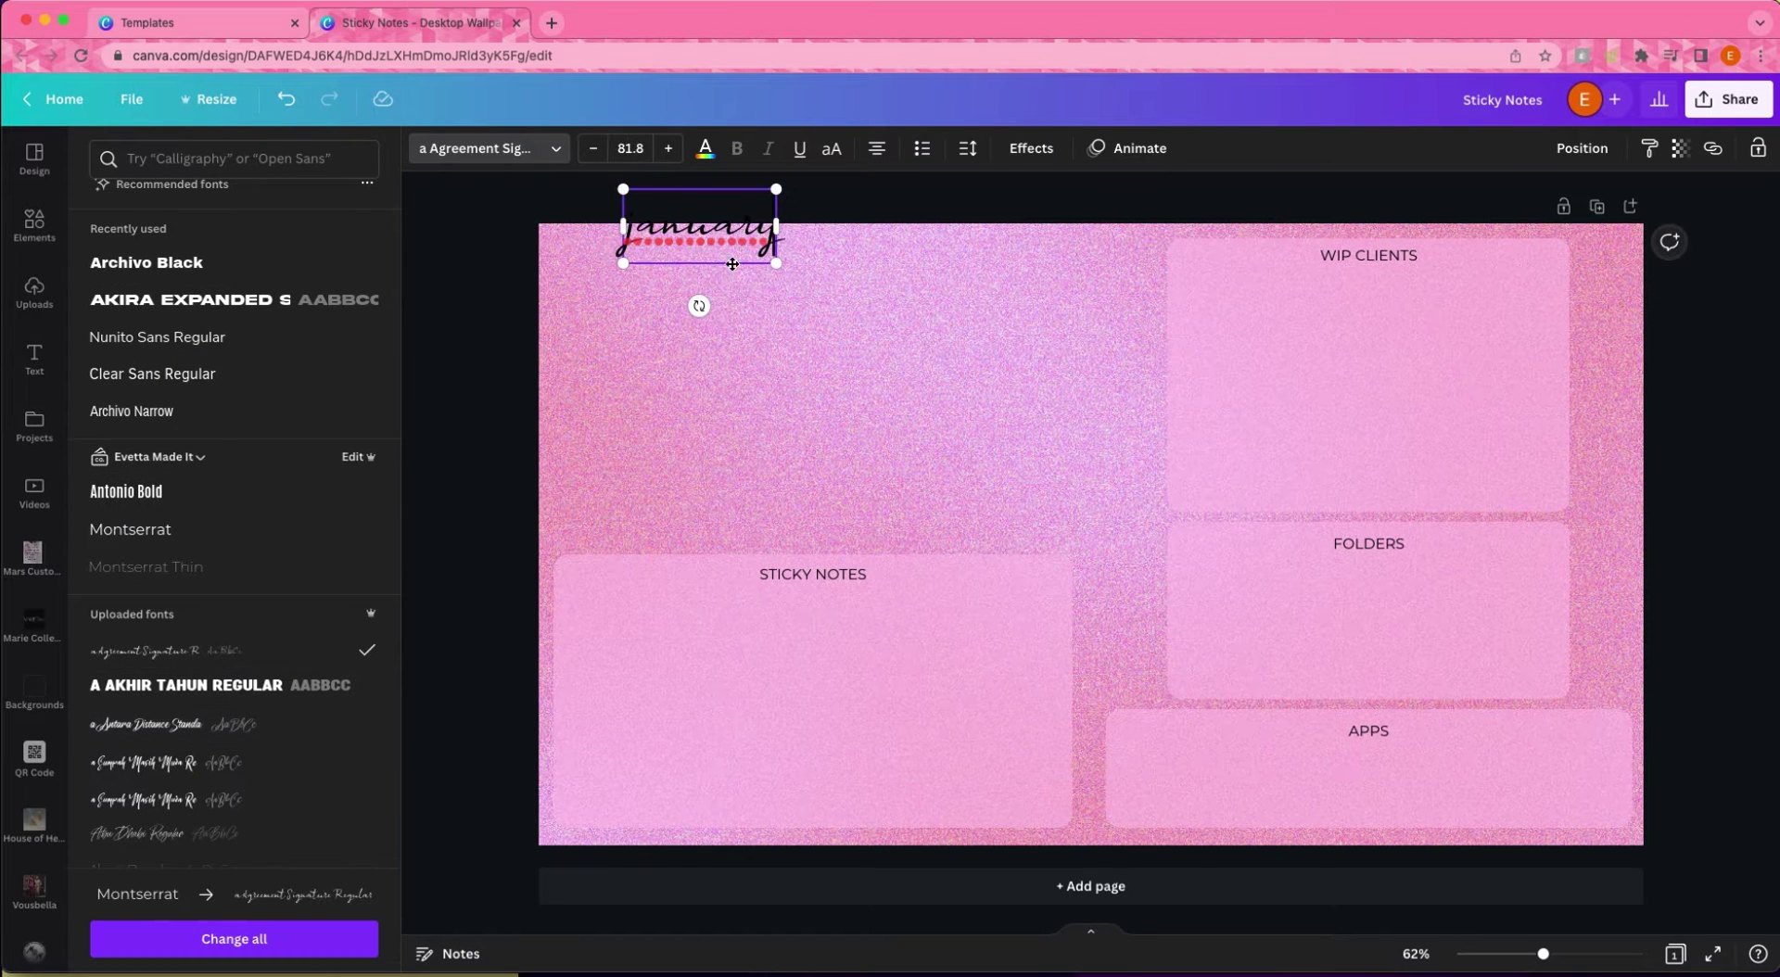
pyautogui.moveTo(730, 261); pyautogui.dragTo(812, 296)
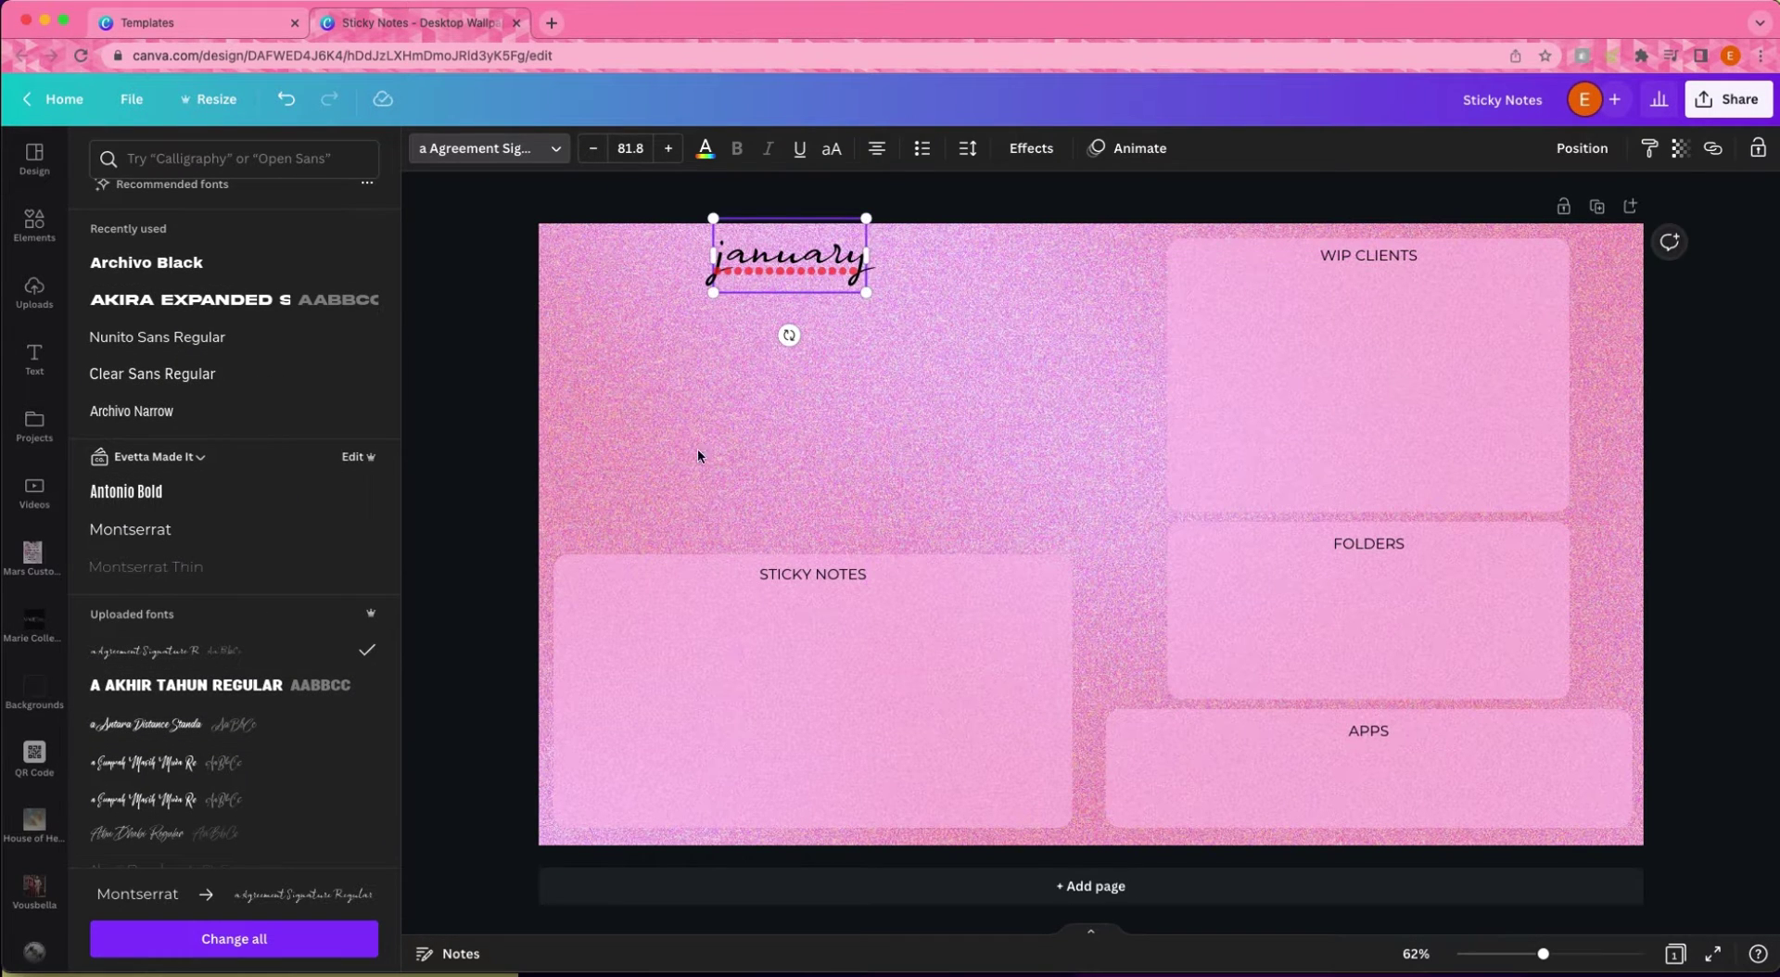
pyautogui.press('Escape')
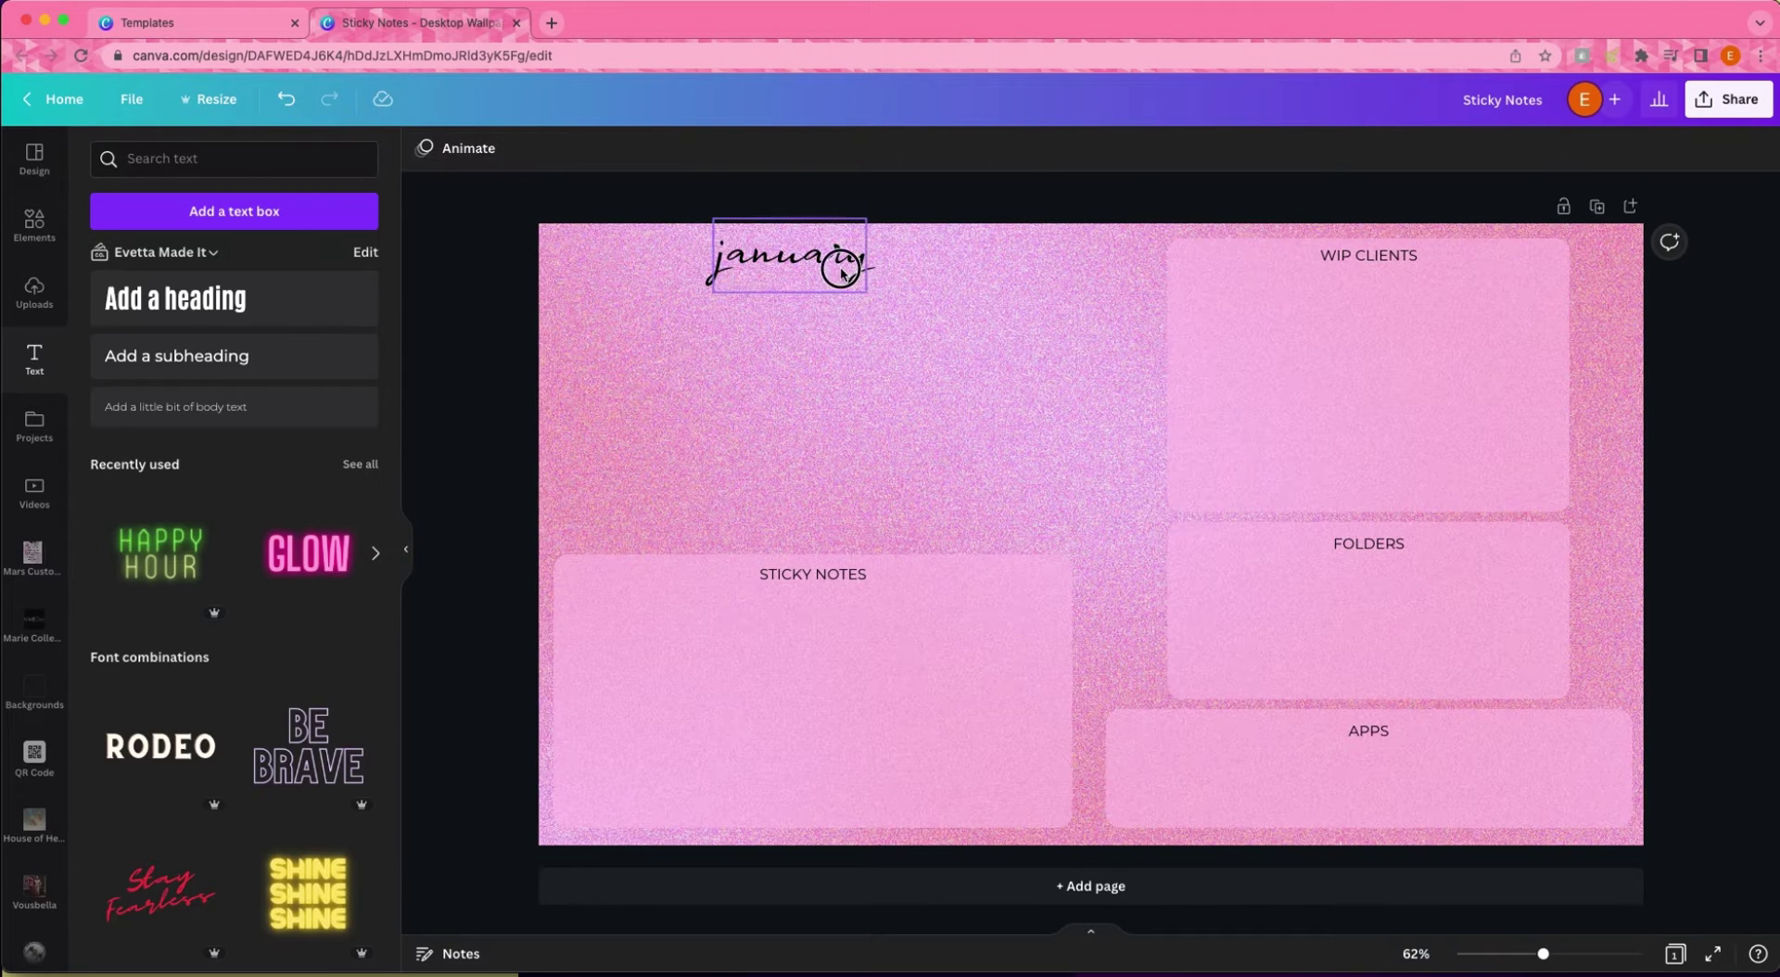
# Change the january text's font to Arthemis Regular.
pyautogui.click(557, 150)
pyautogui.scroll(-10, 247, 751)
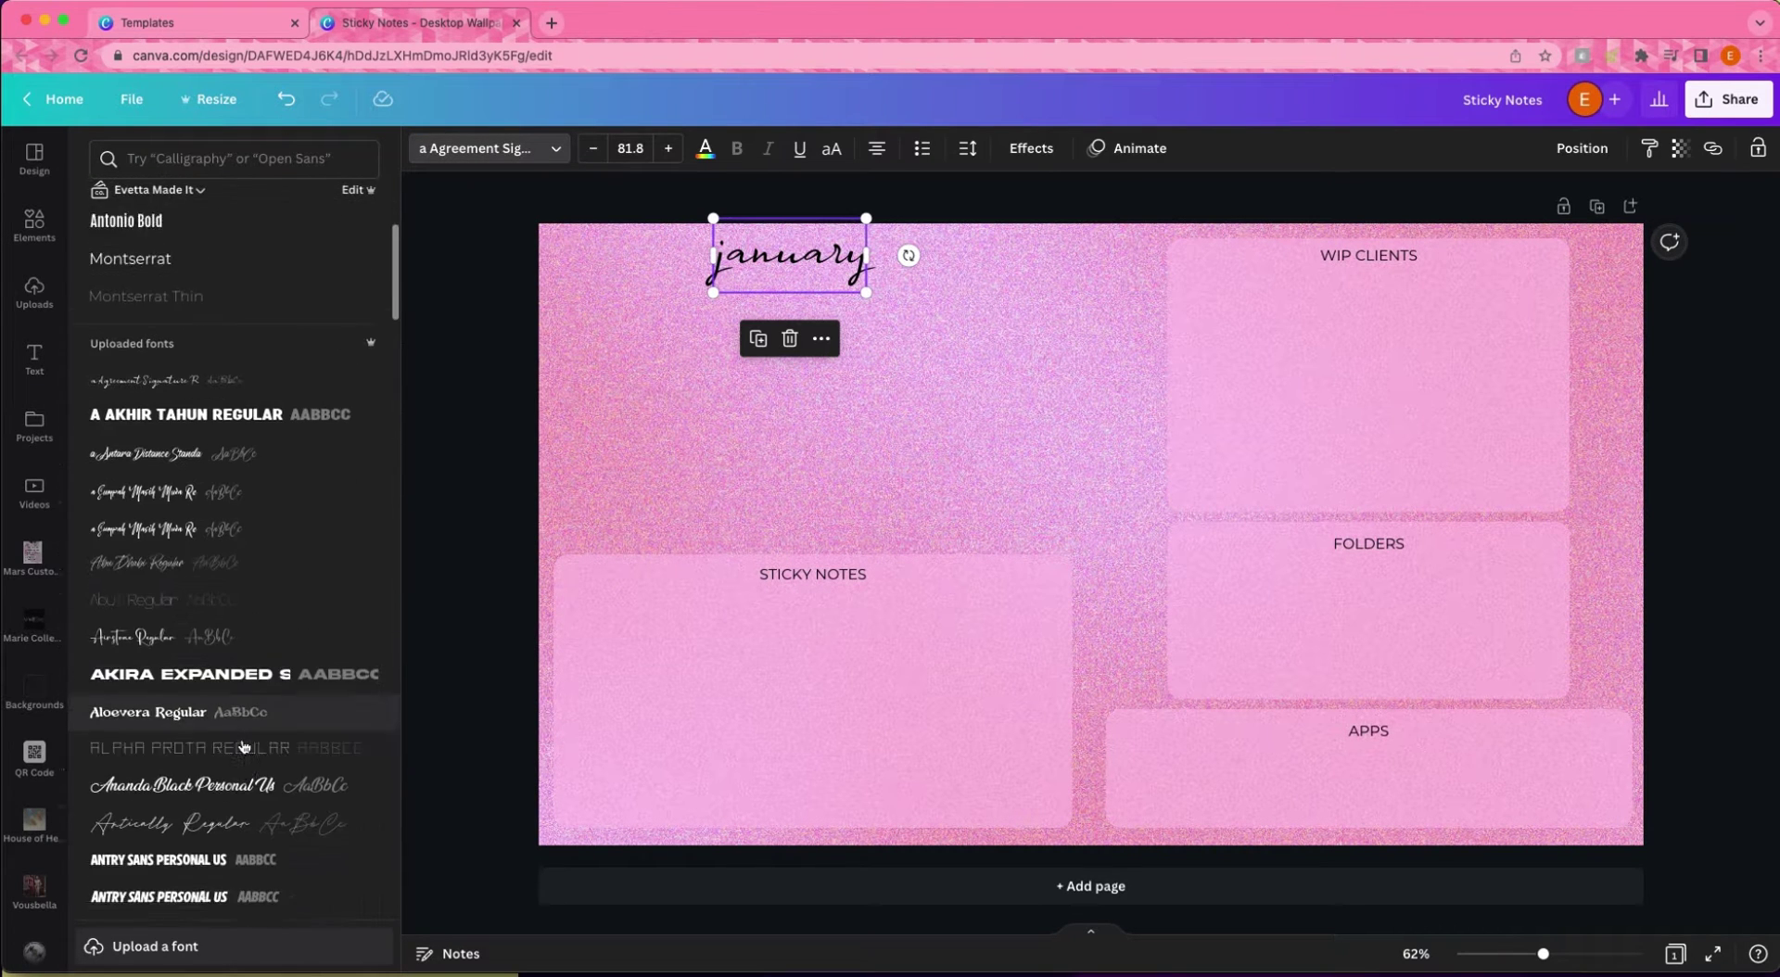
pyautogui.scroll(-2, 247, 751)
pyautogui.click(236, 723)
pyautogui.scroll(-3, 238, 732)
pyautogui.click(238, 755)
pyautogui.scroll(-5, 239, 754)
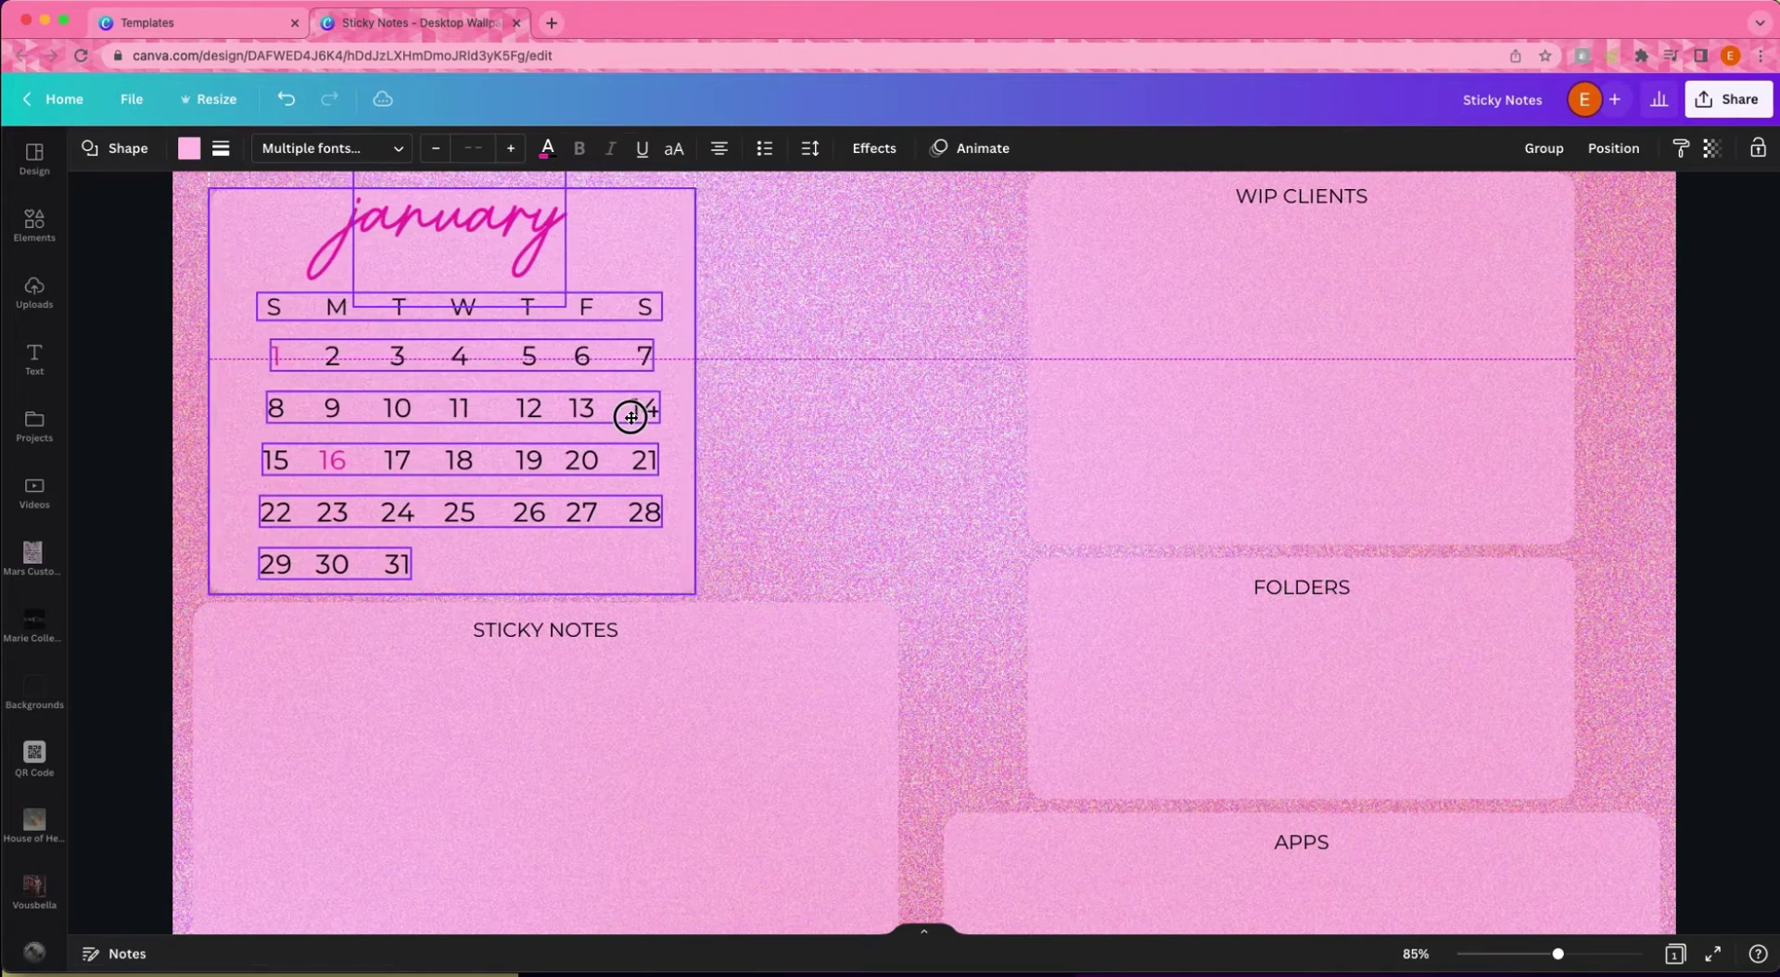
# Nudge the calendar grid into place and narrow the STICKY NOTES box.
pyautogui.moveTo(636, 414); pyautogui.dragTo(593, 413)
pyautogui.click(946, 410)
pyautogui.scroll(-3, 857, 428)
pyautogui.click(881, 519)
pyautogui.moveTo(895, 552); pyautogui.dragTo(676, 544)
pyautogui.click(885, 426)
# Narrow the APPS box from both sides to line up with the other boxes.
pyautogui.scroll(2, 908, 465)
pyautogui.scroll(1, 908, 465)
pyautogui.scroll(-3, 934, 509)
pyautogui.rightClick(969, 735)
pyautogui.moveTo(945, 738); pyautogui.dragTo(1032, 738)
pyautogui.moveTo(1662, 740); pyautogui.dragTo(1582, 738)
pyautogui.scroll(4, 1633, 703)
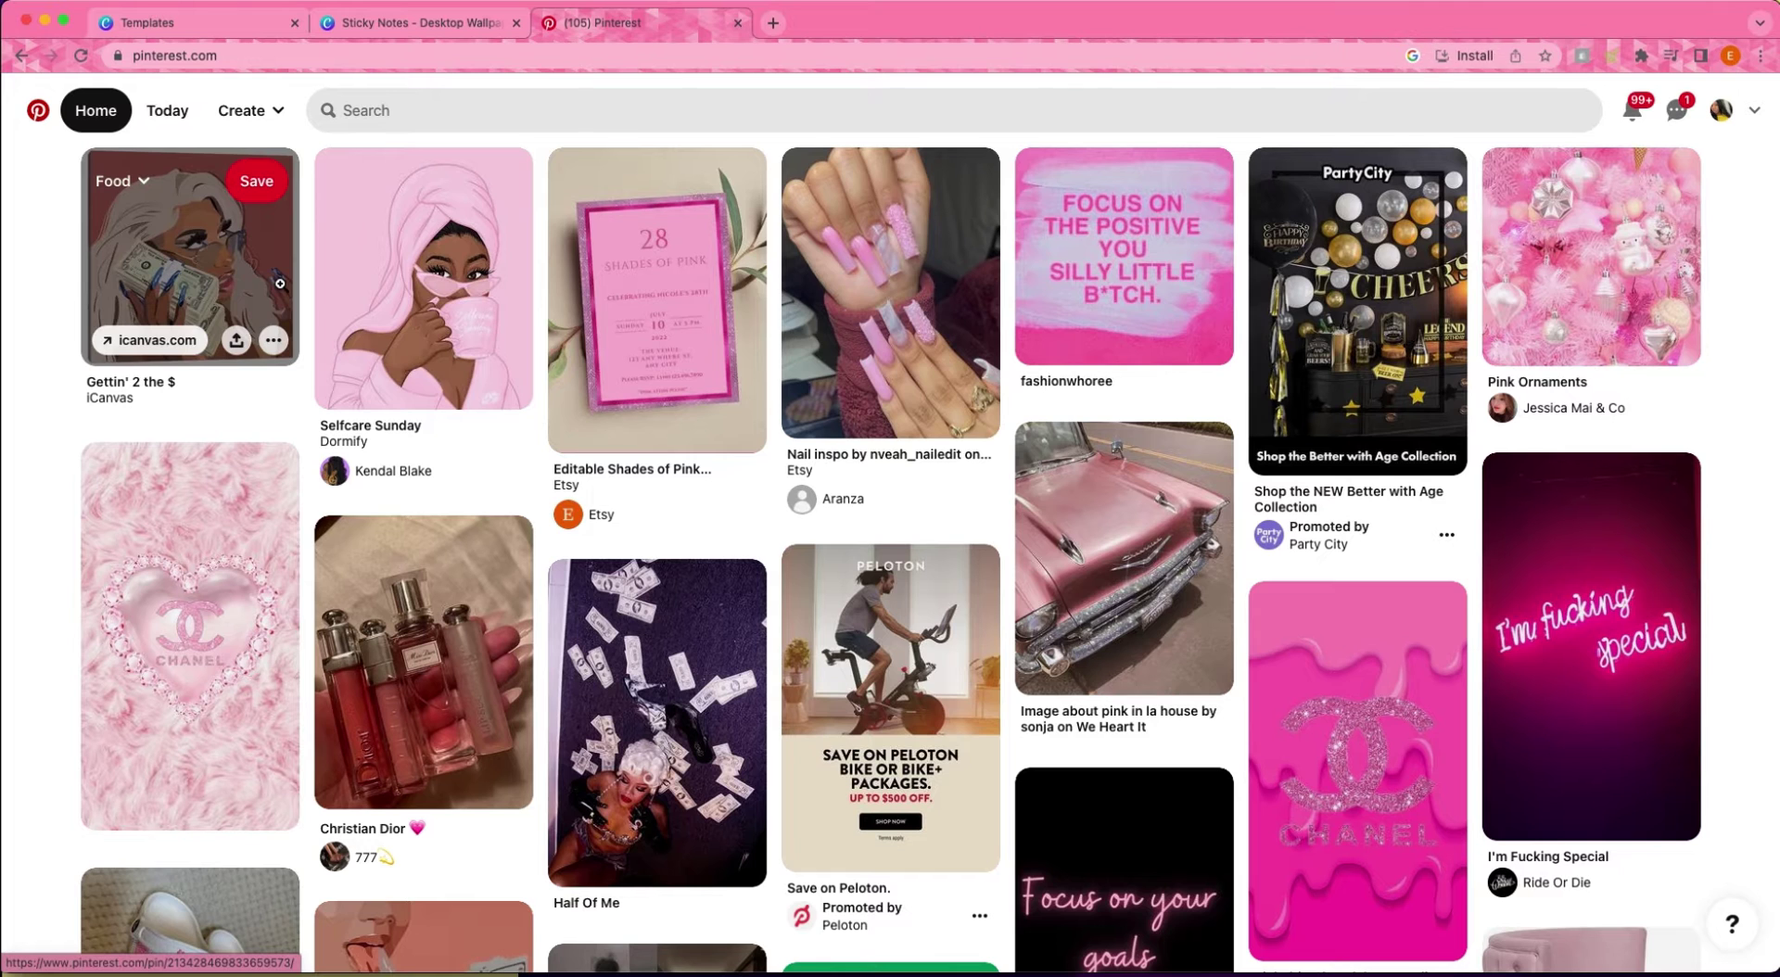
pyautogui.scroll(-3, 677, 141)
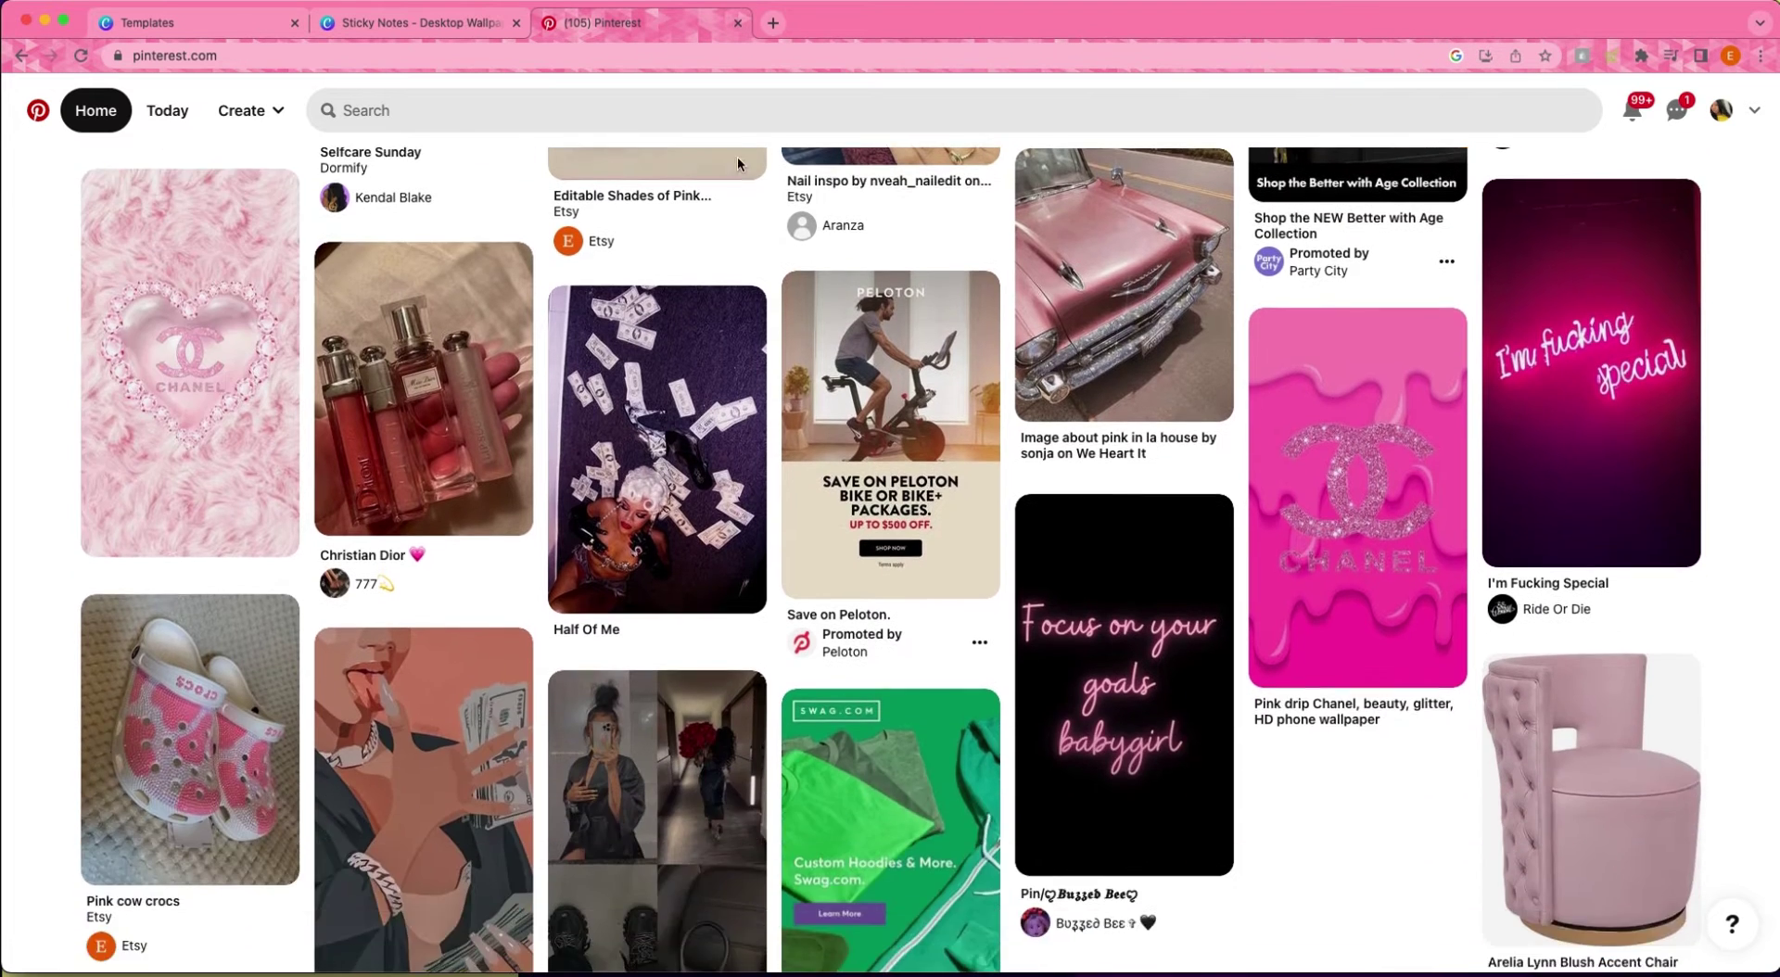
# Search Pinterest for 'pink aesthetic' pins.
pyautogui.click(544, 111)
pyautogui.write('pink')
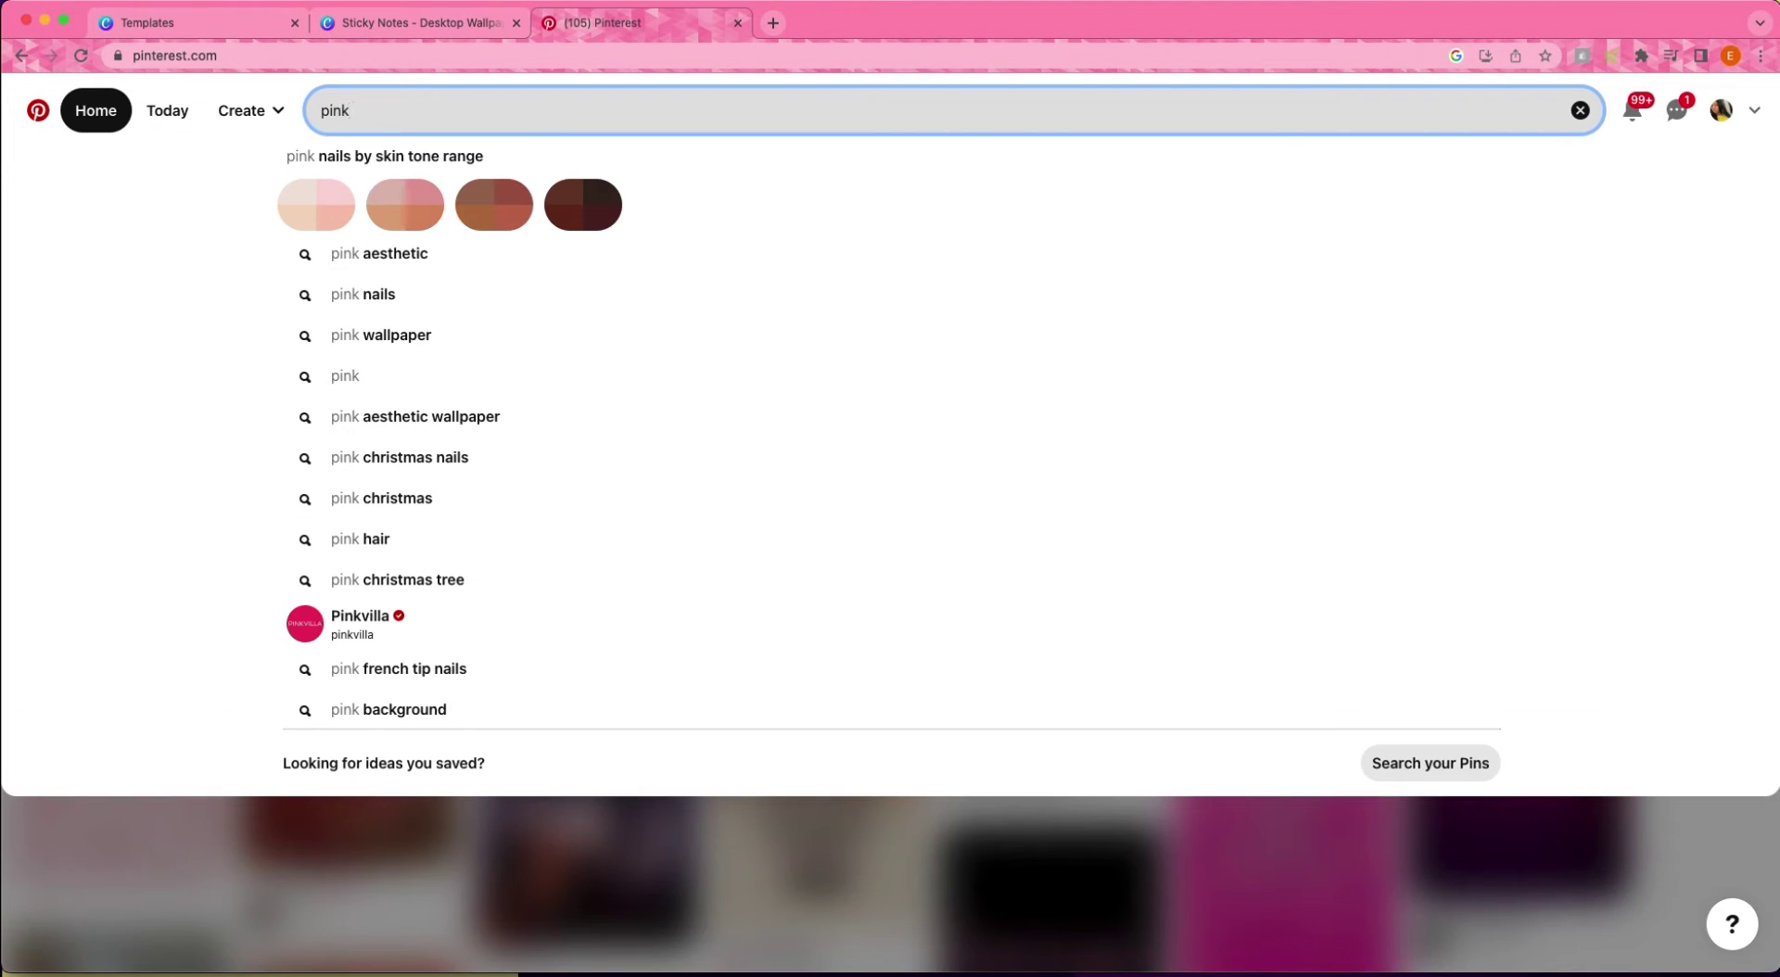
pyautogui.write(' a')
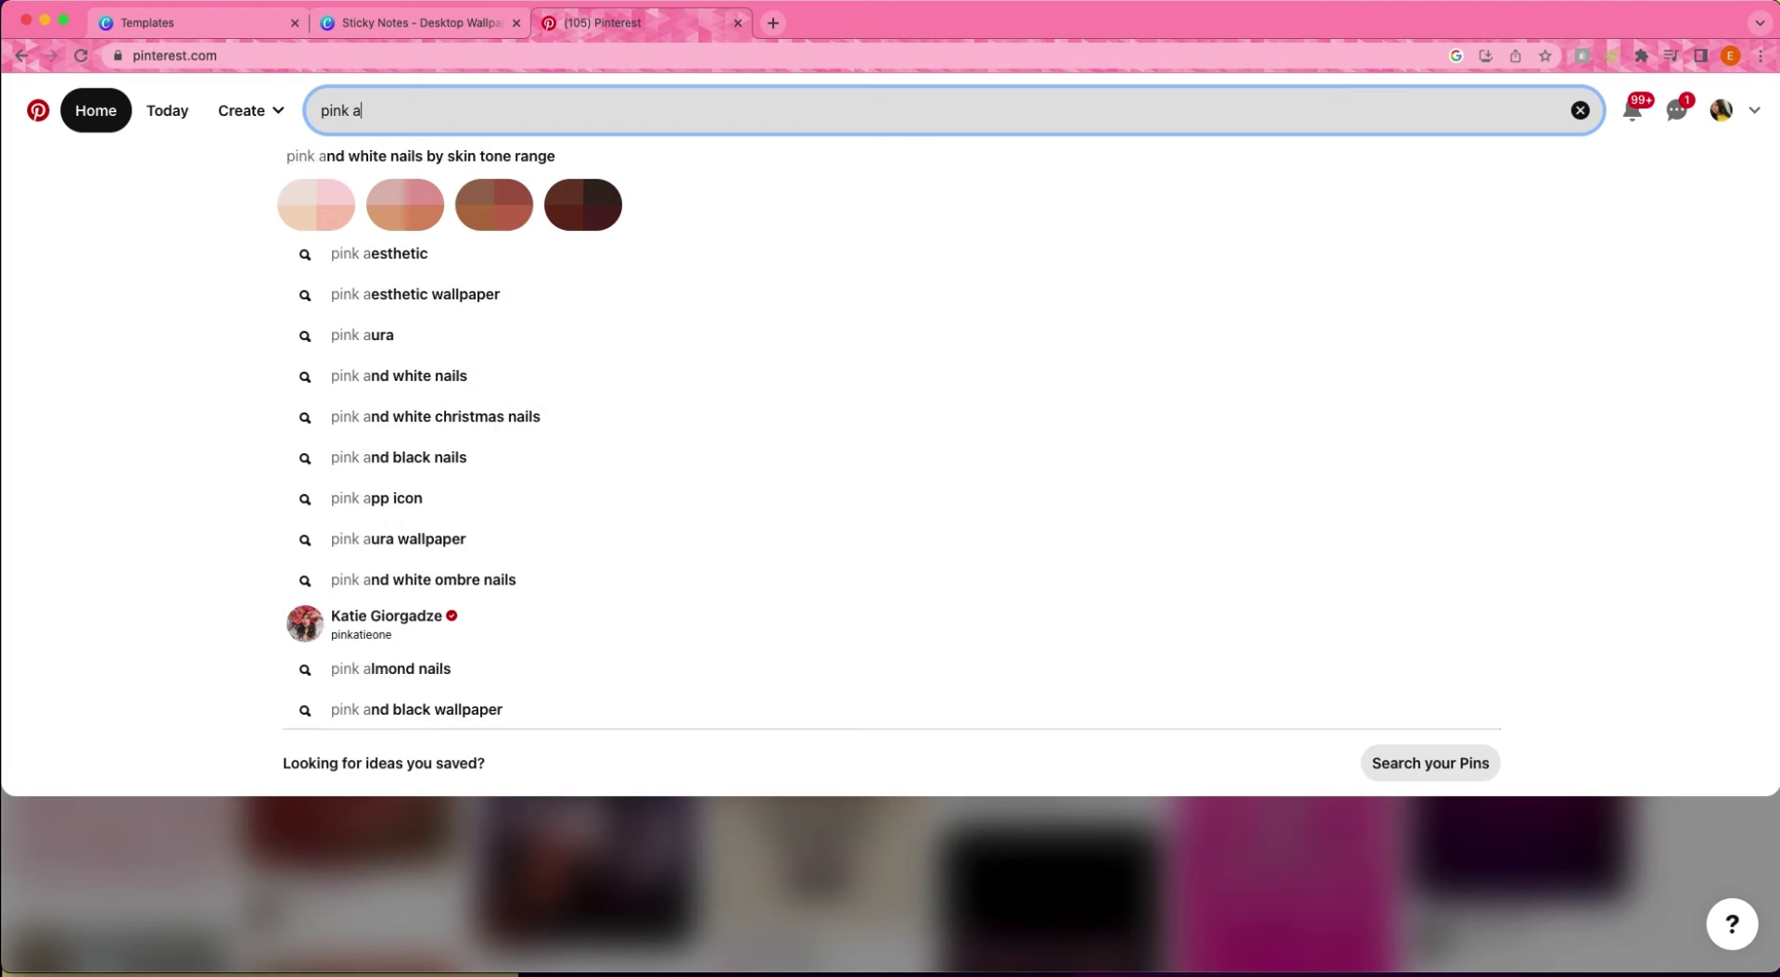
pyautogui.click(460, 255)
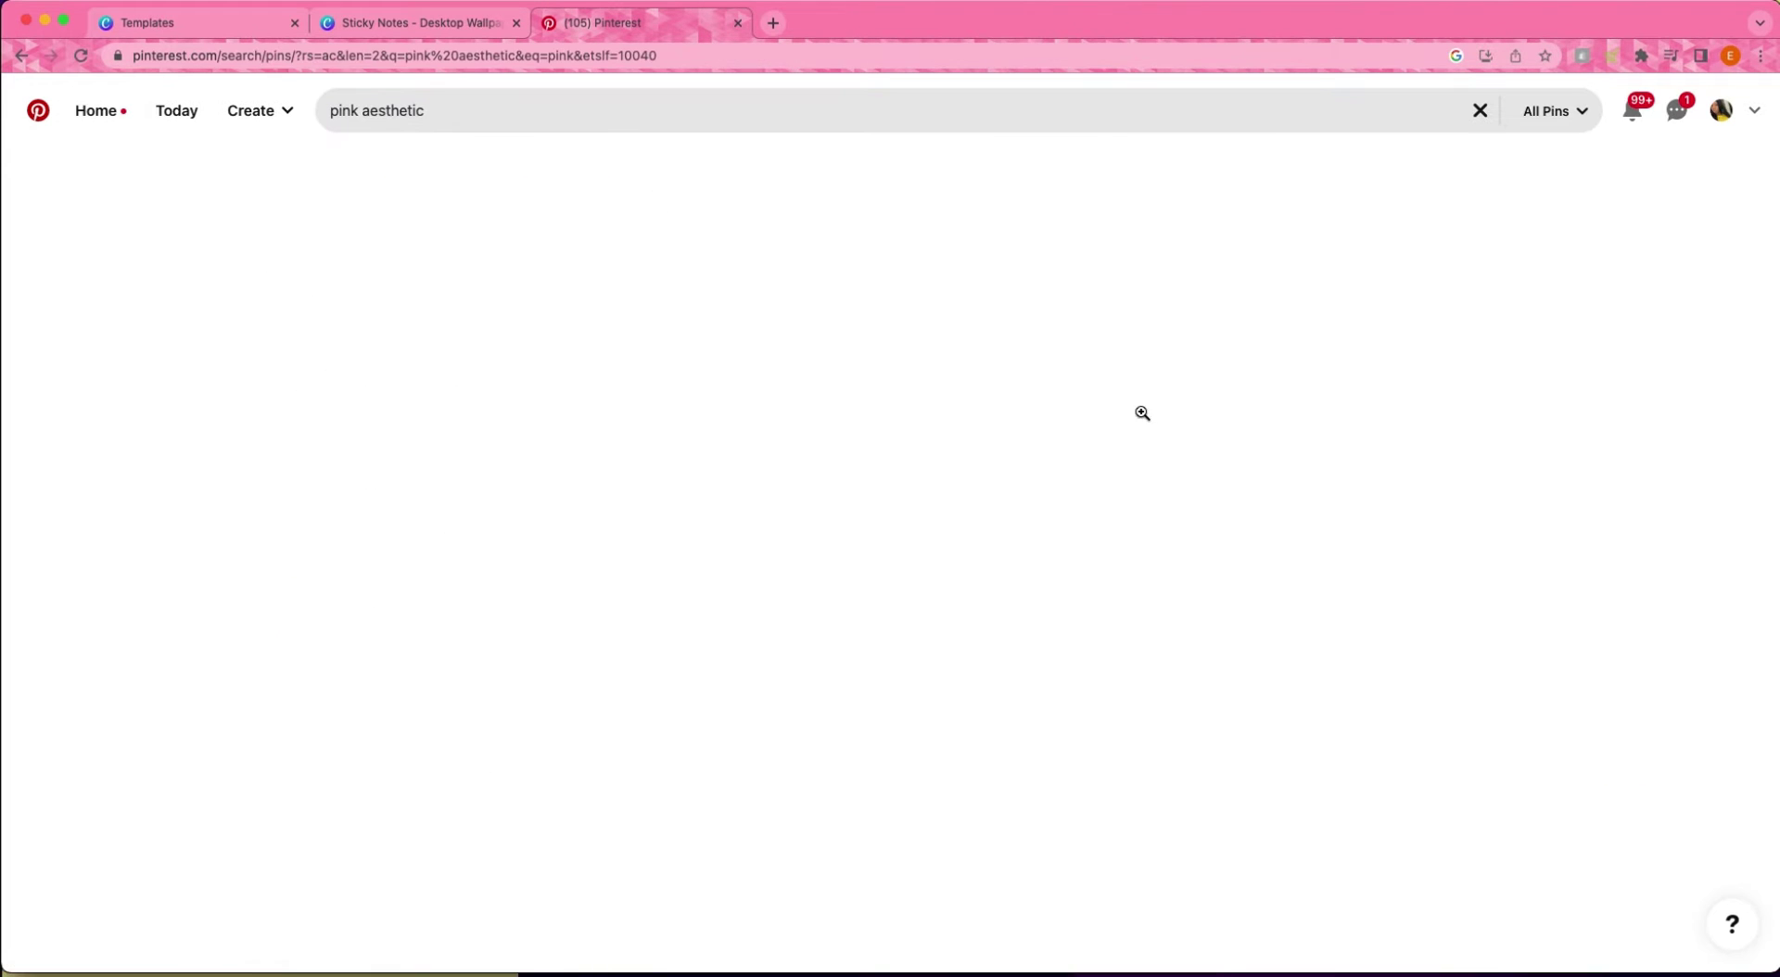
pyautogui.scroll(-6, 1692, 662)
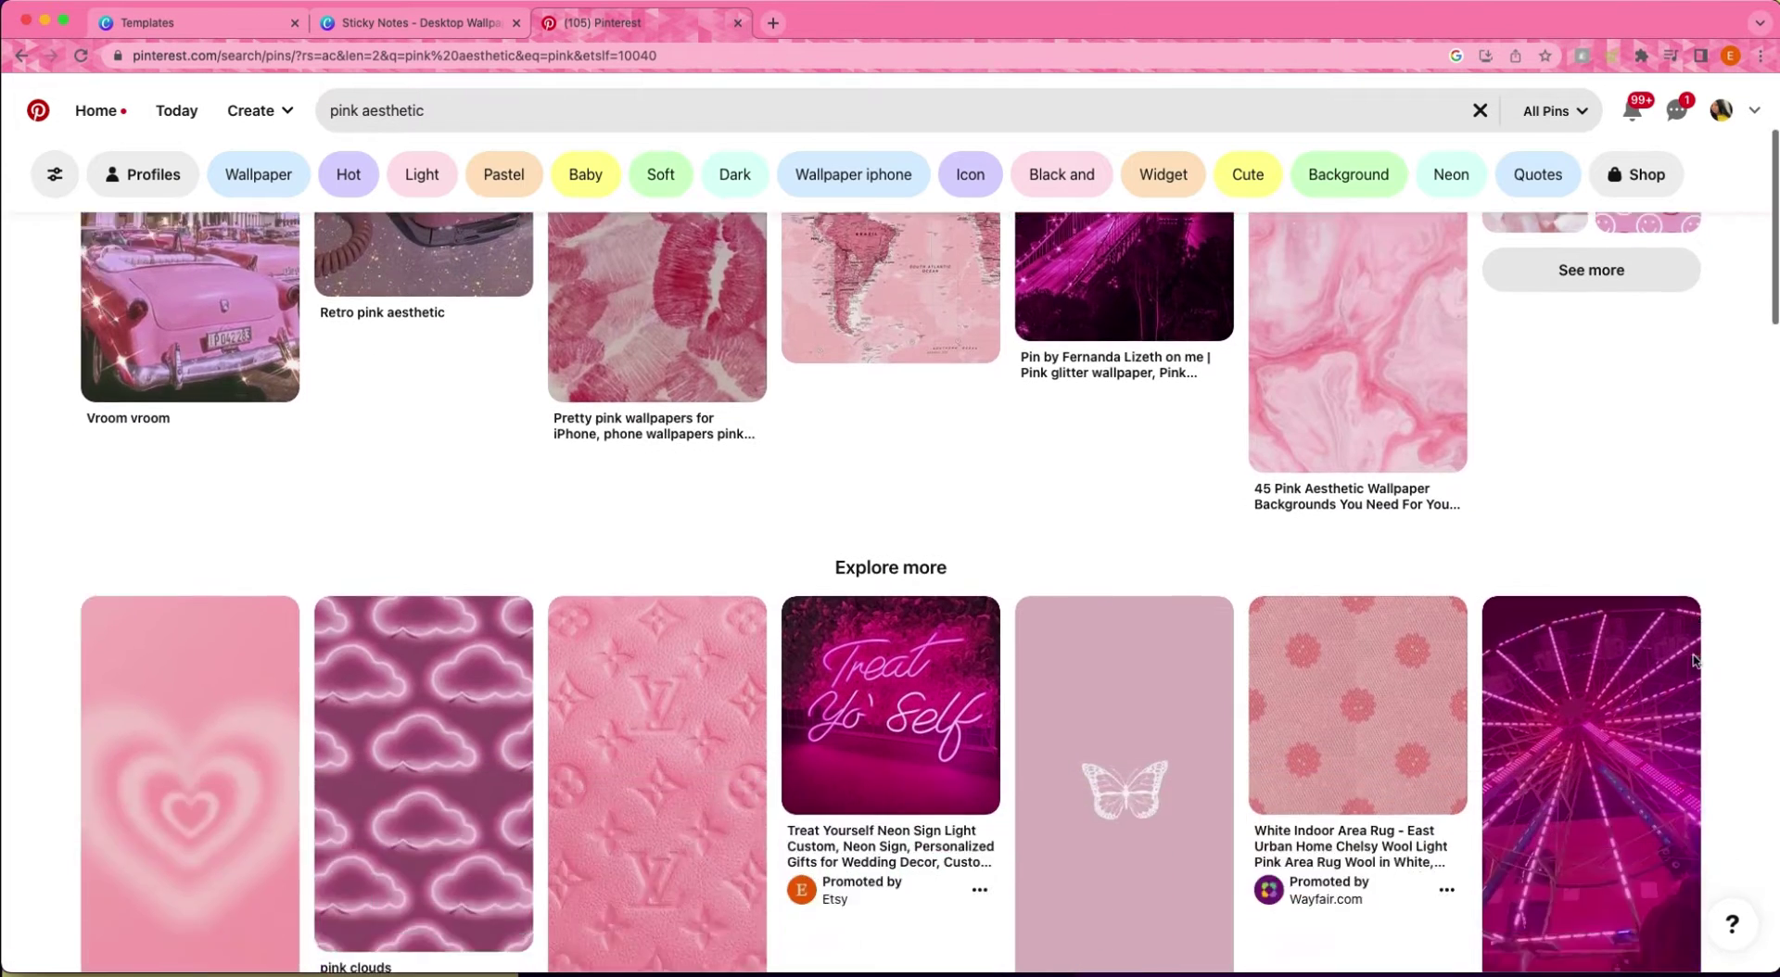
pyautogui.scroll(-4, 1693, 660)
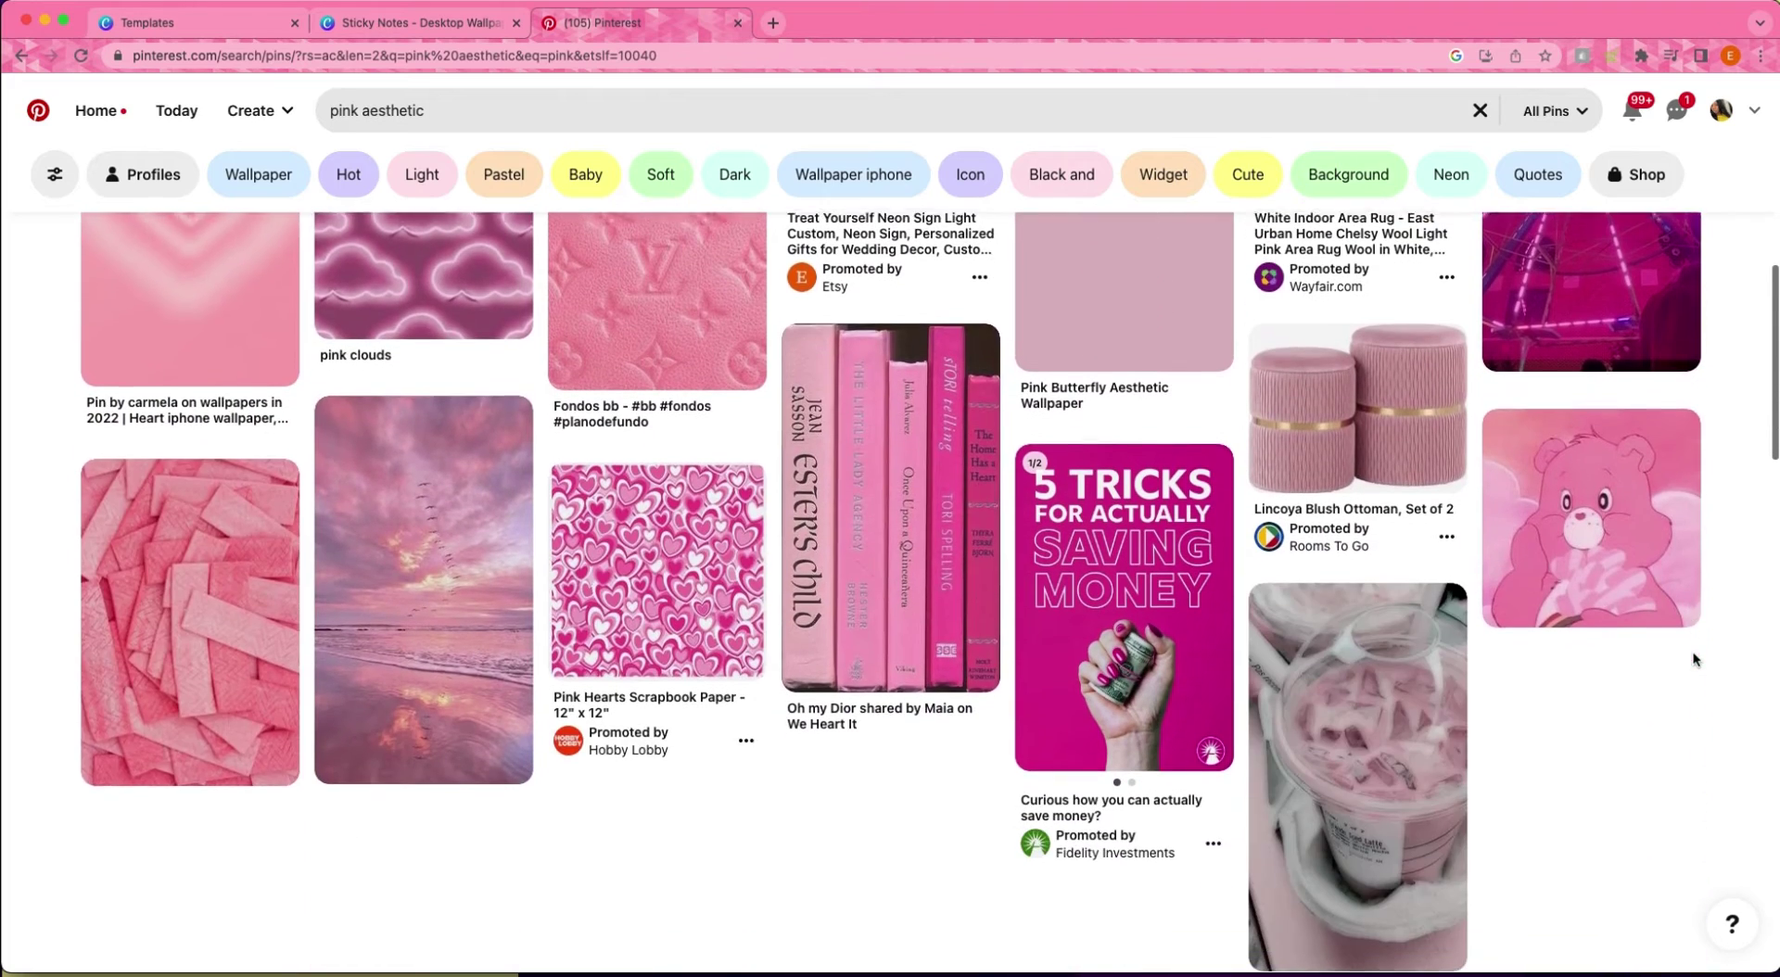
pyautogui.scroll(5, 454, 418)
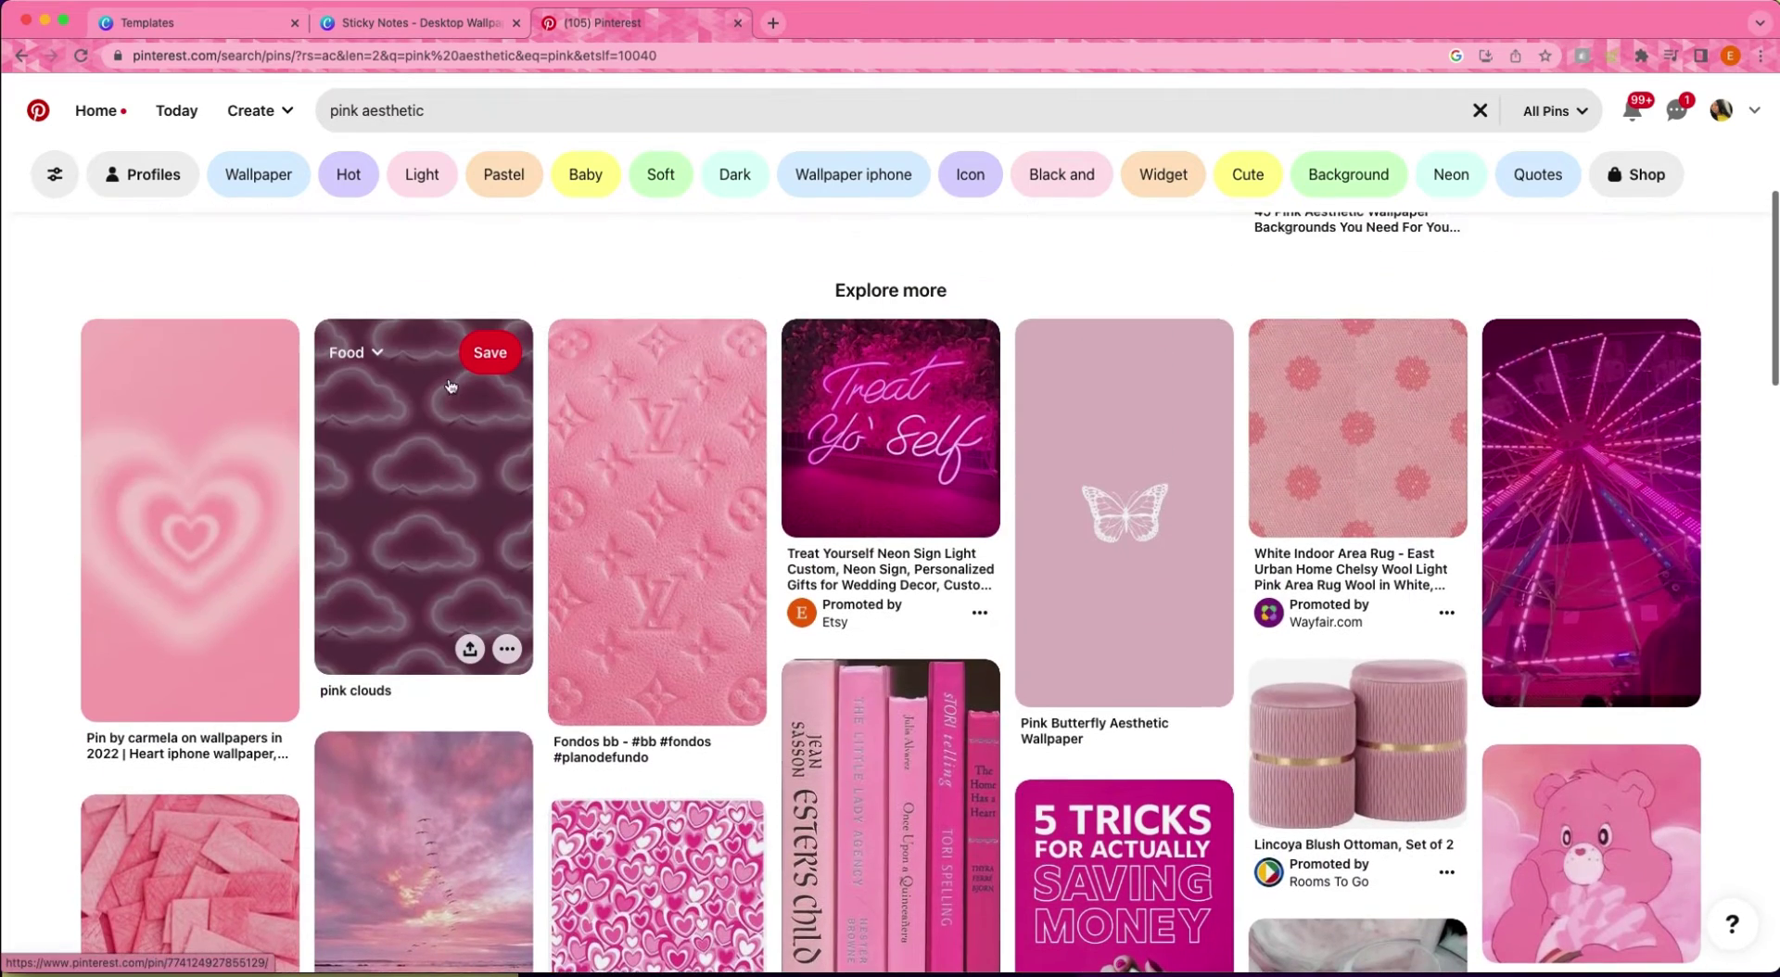
# Download the pink clouds pin image via its options menu.
pyautogui.click(472, 652)
pyautogui.scroll(-2, 598, 766)
pyautogui.click(434, 381)
pyautogui.click(942, 205)
pyautogui.click(22, 55)
# Download a second pink pin image and scroll through more results.
pyautogui.scroll(-10, 1205, 353)
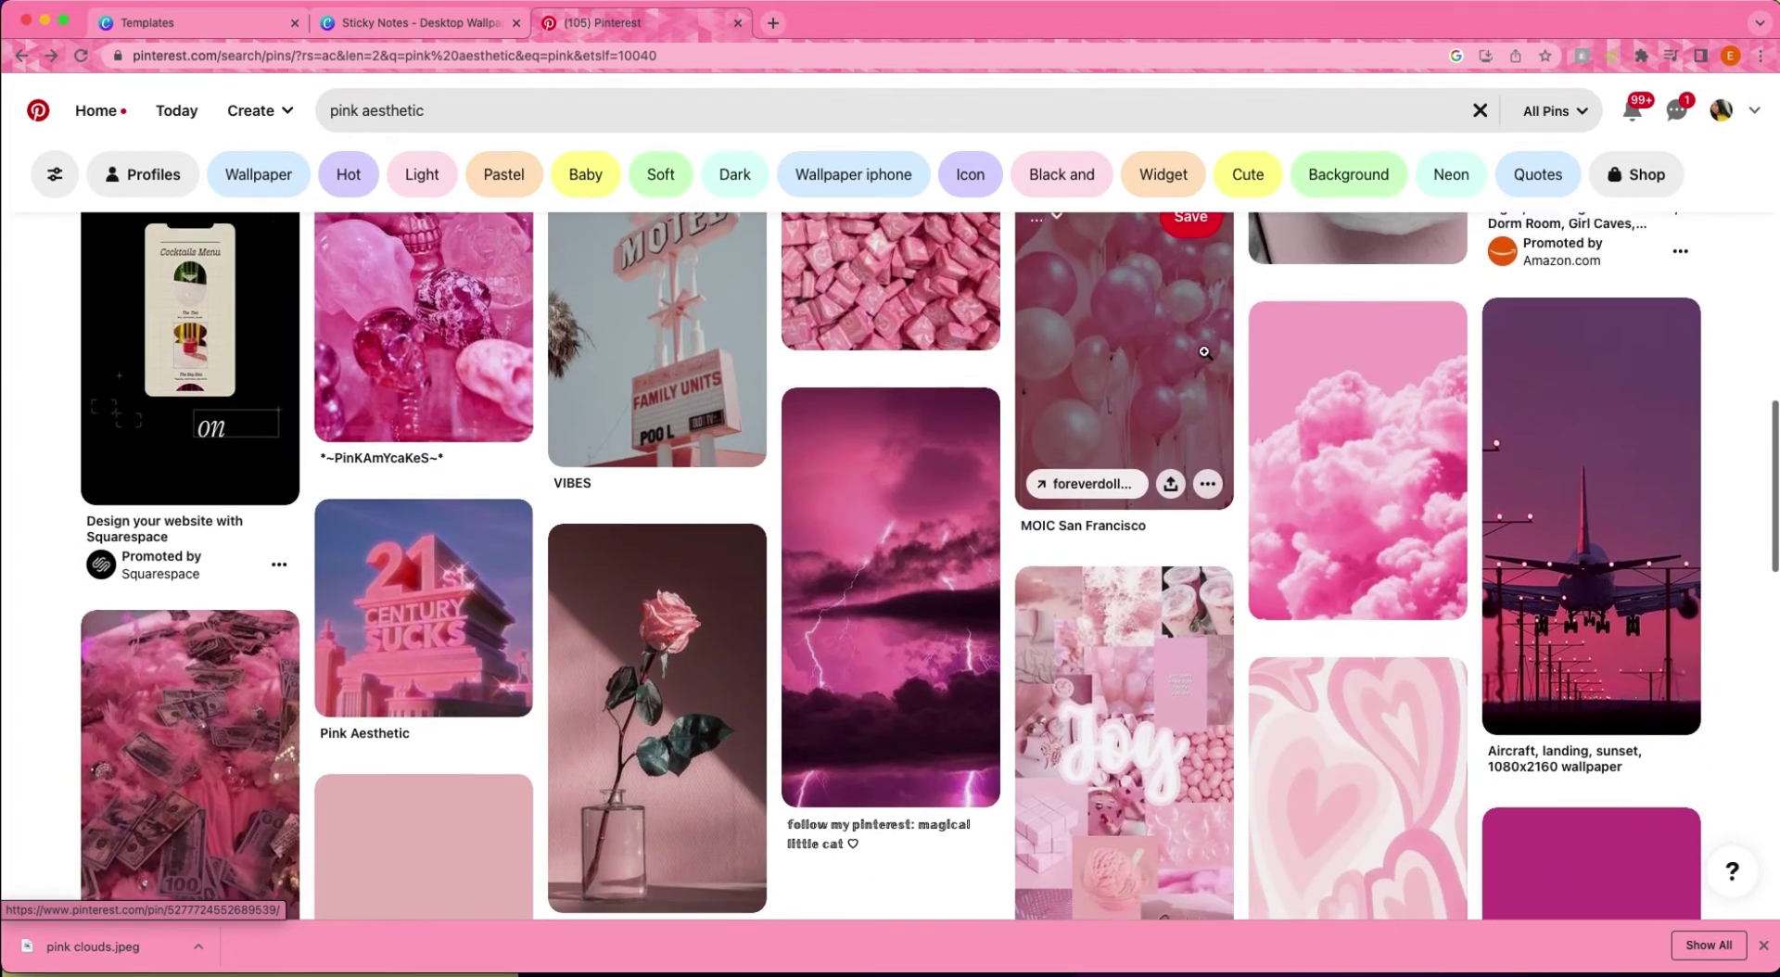
pyautogui.scroll(-5, 1205, 353)
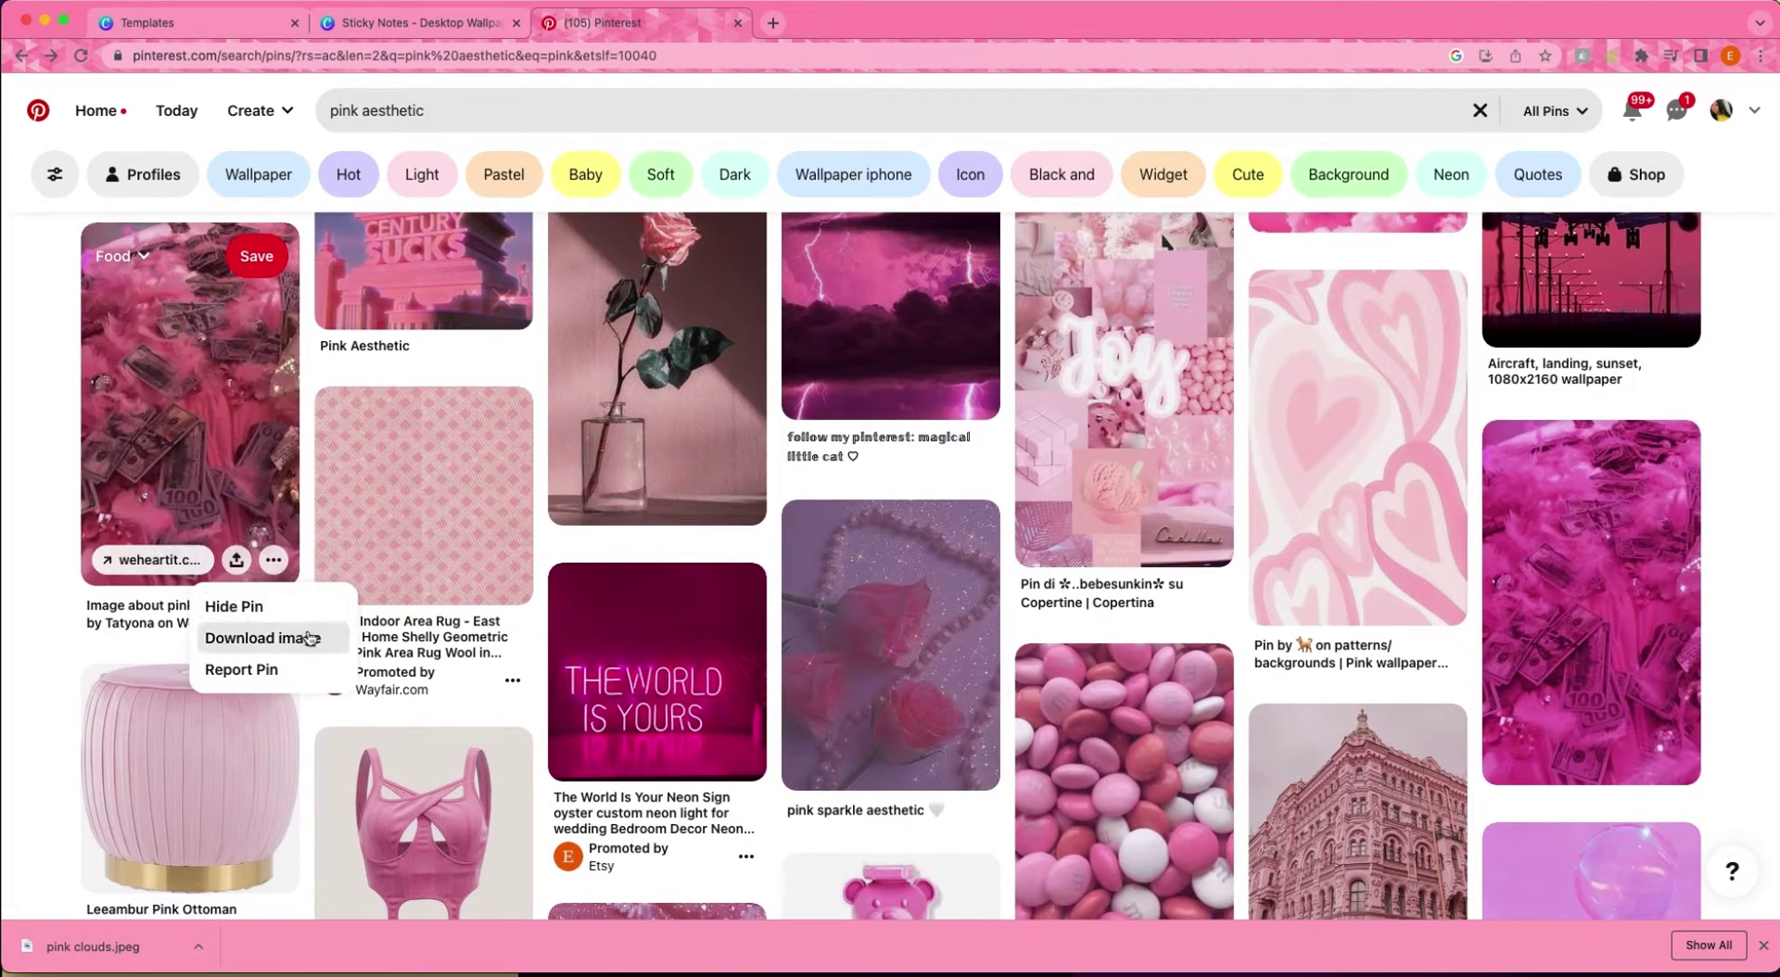
pyautogui.click(309, 638)
pyautogui.scroll(-8, 1026, 584)
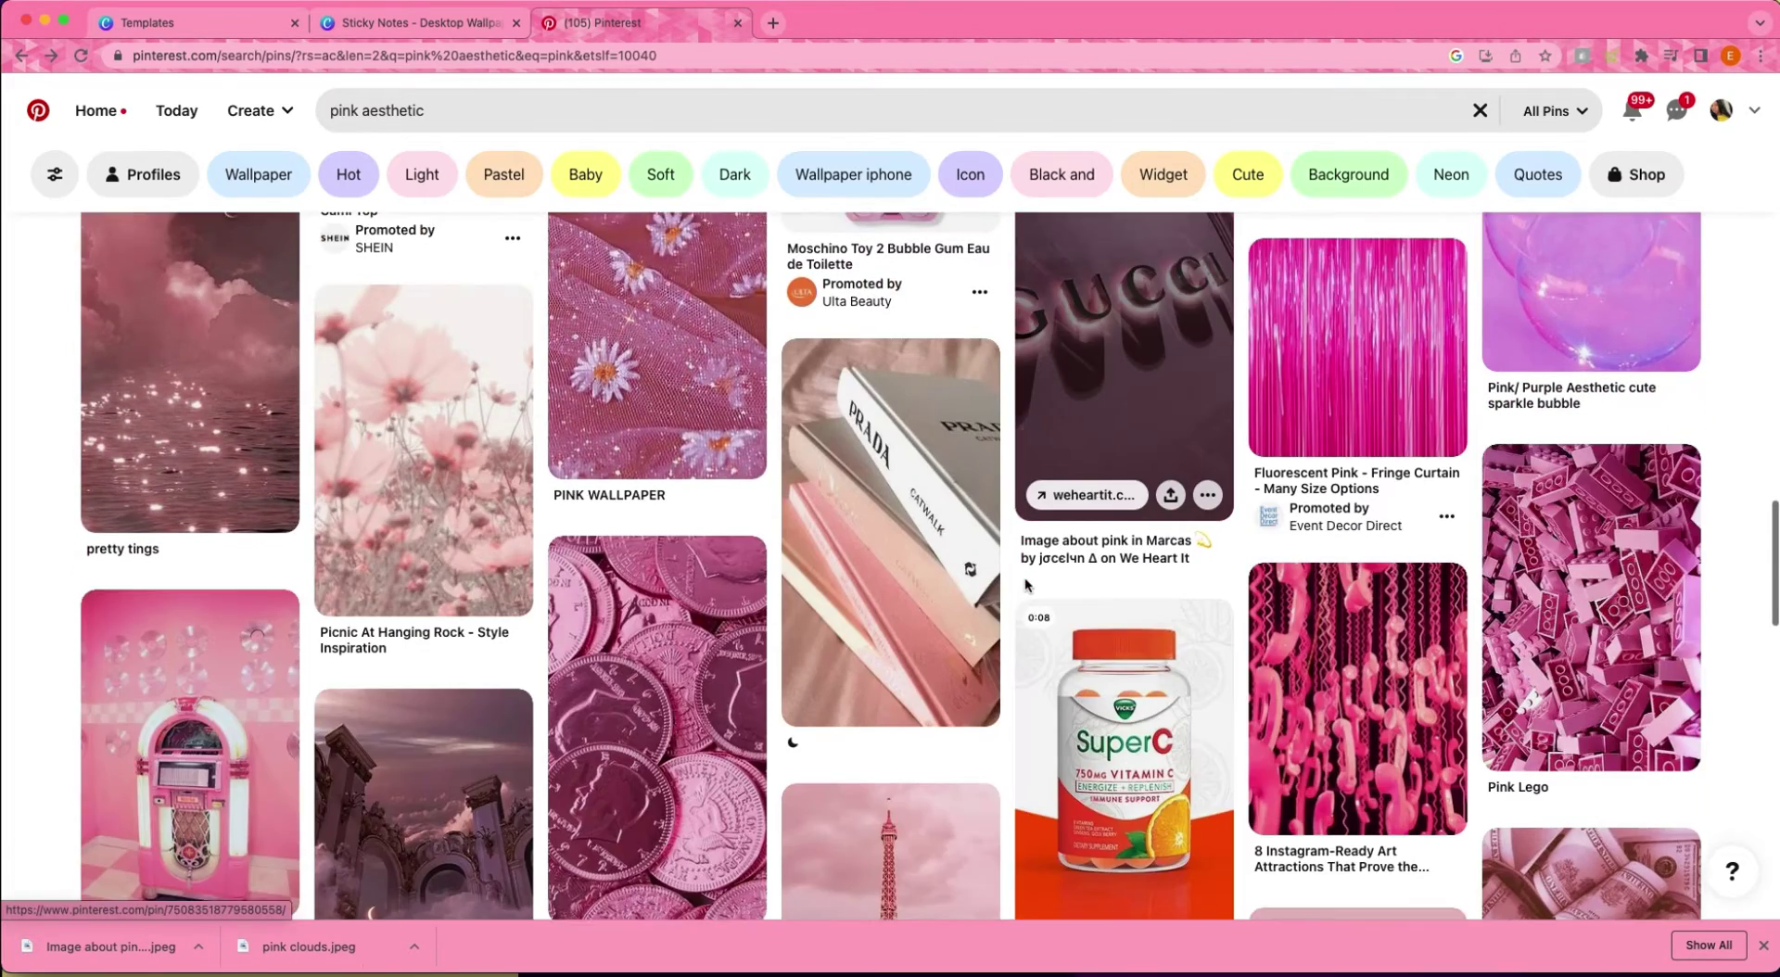
pyautogui.scroll(-2, 1026, 584)
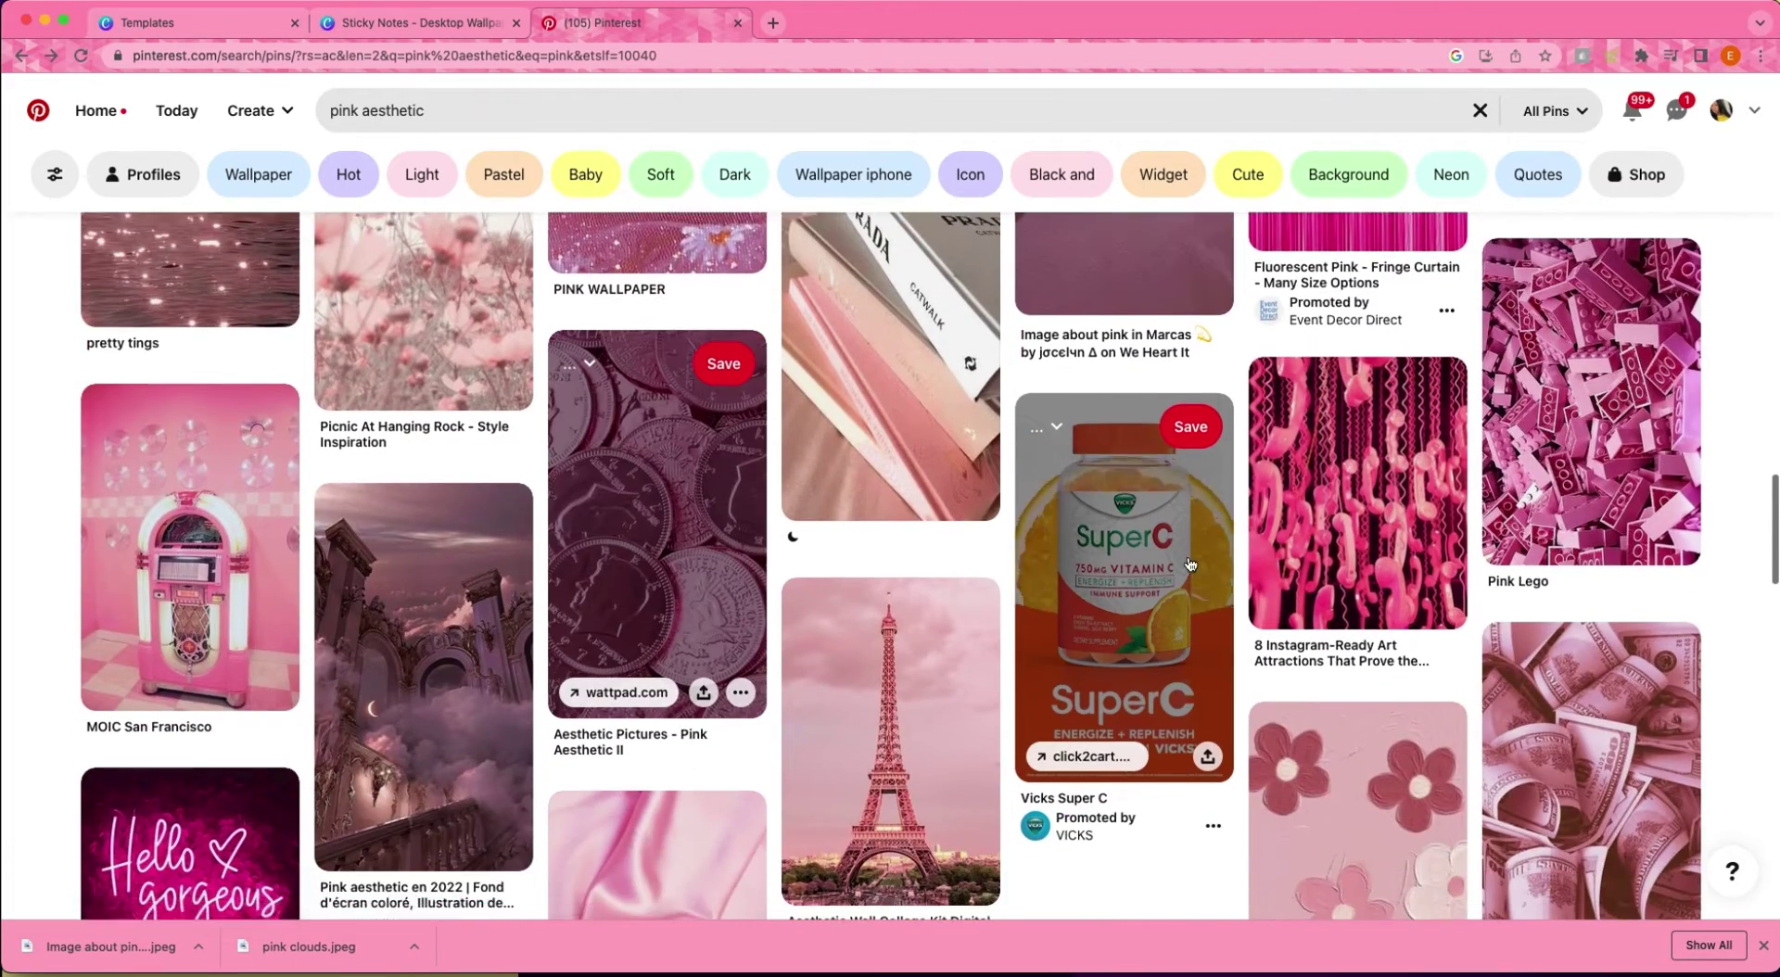
pyautogui.scroll(-5, 1190, 563)
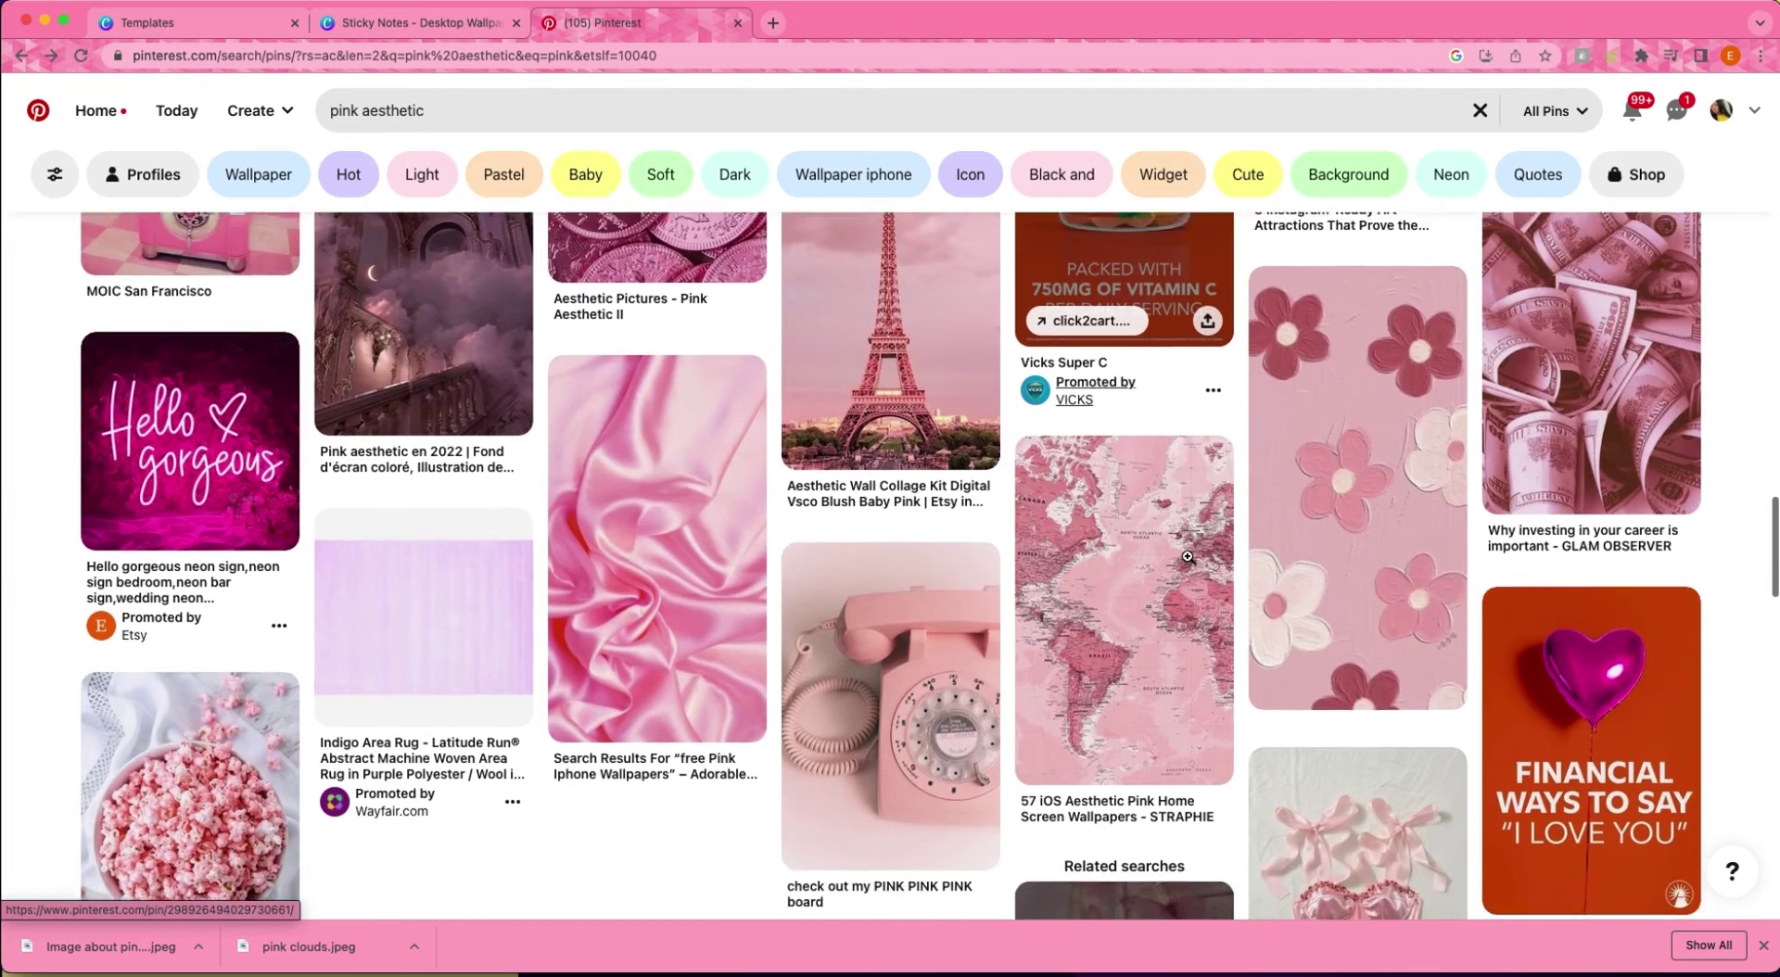
pyautogui.scroll(-6, 1188, 556)
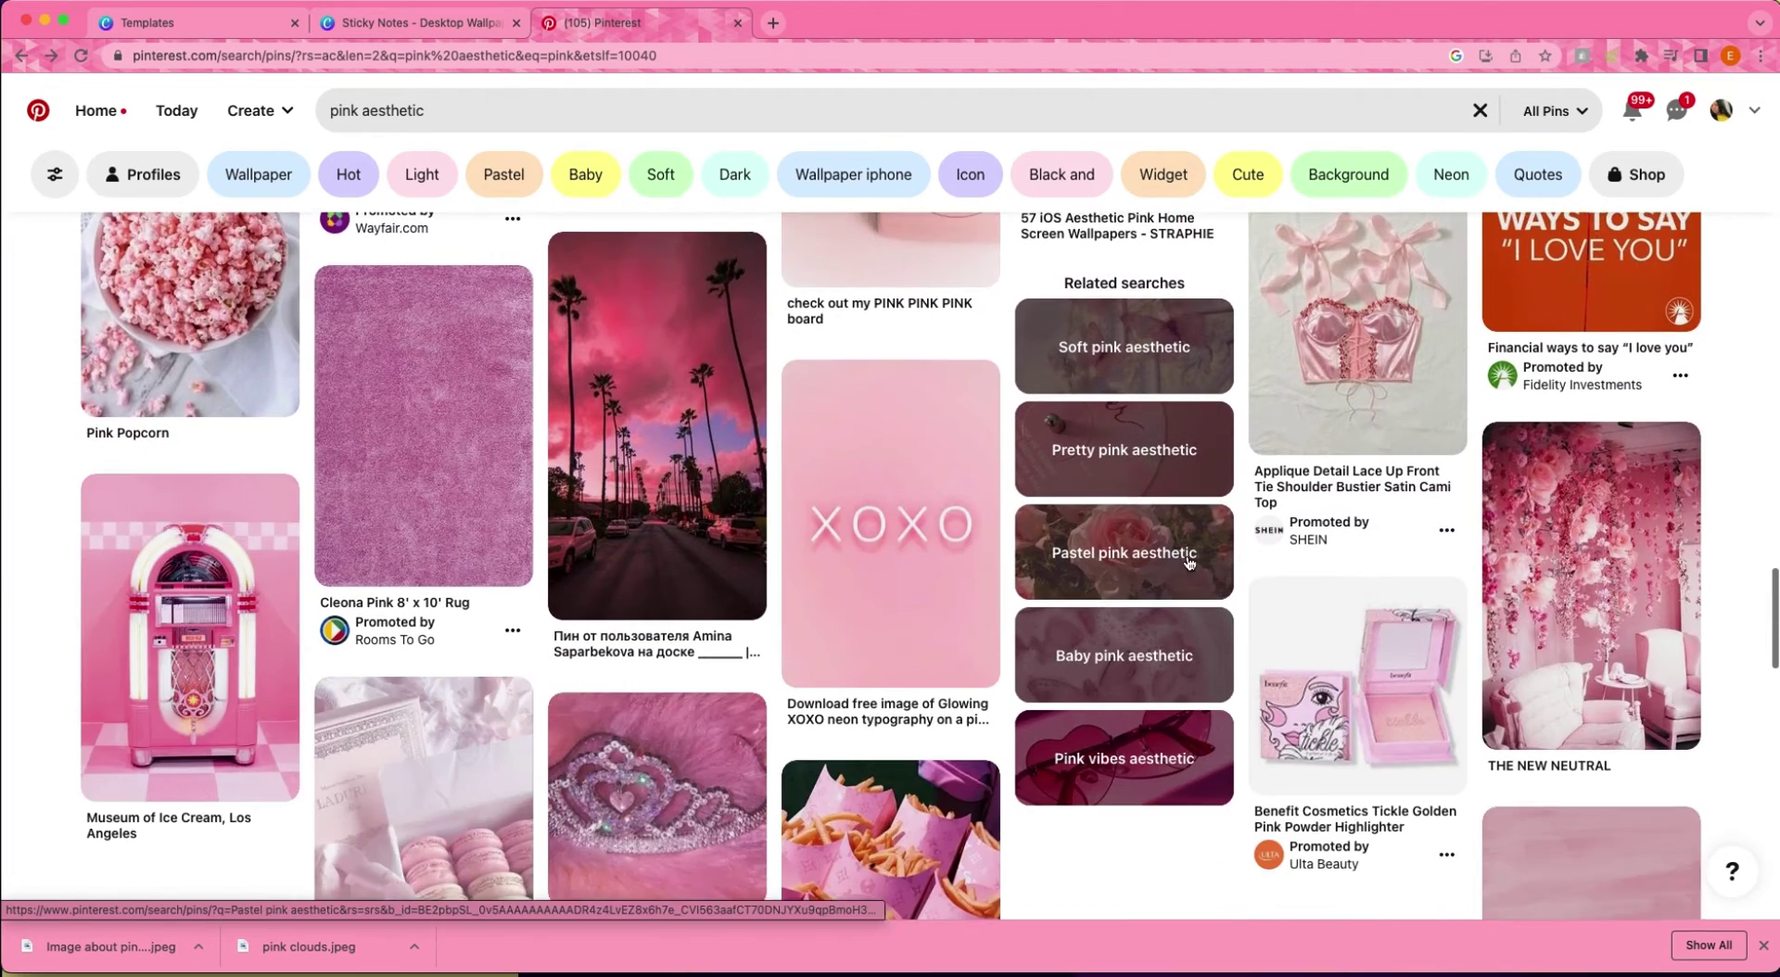
pyautogui.scroll(-4, 1188, 561)
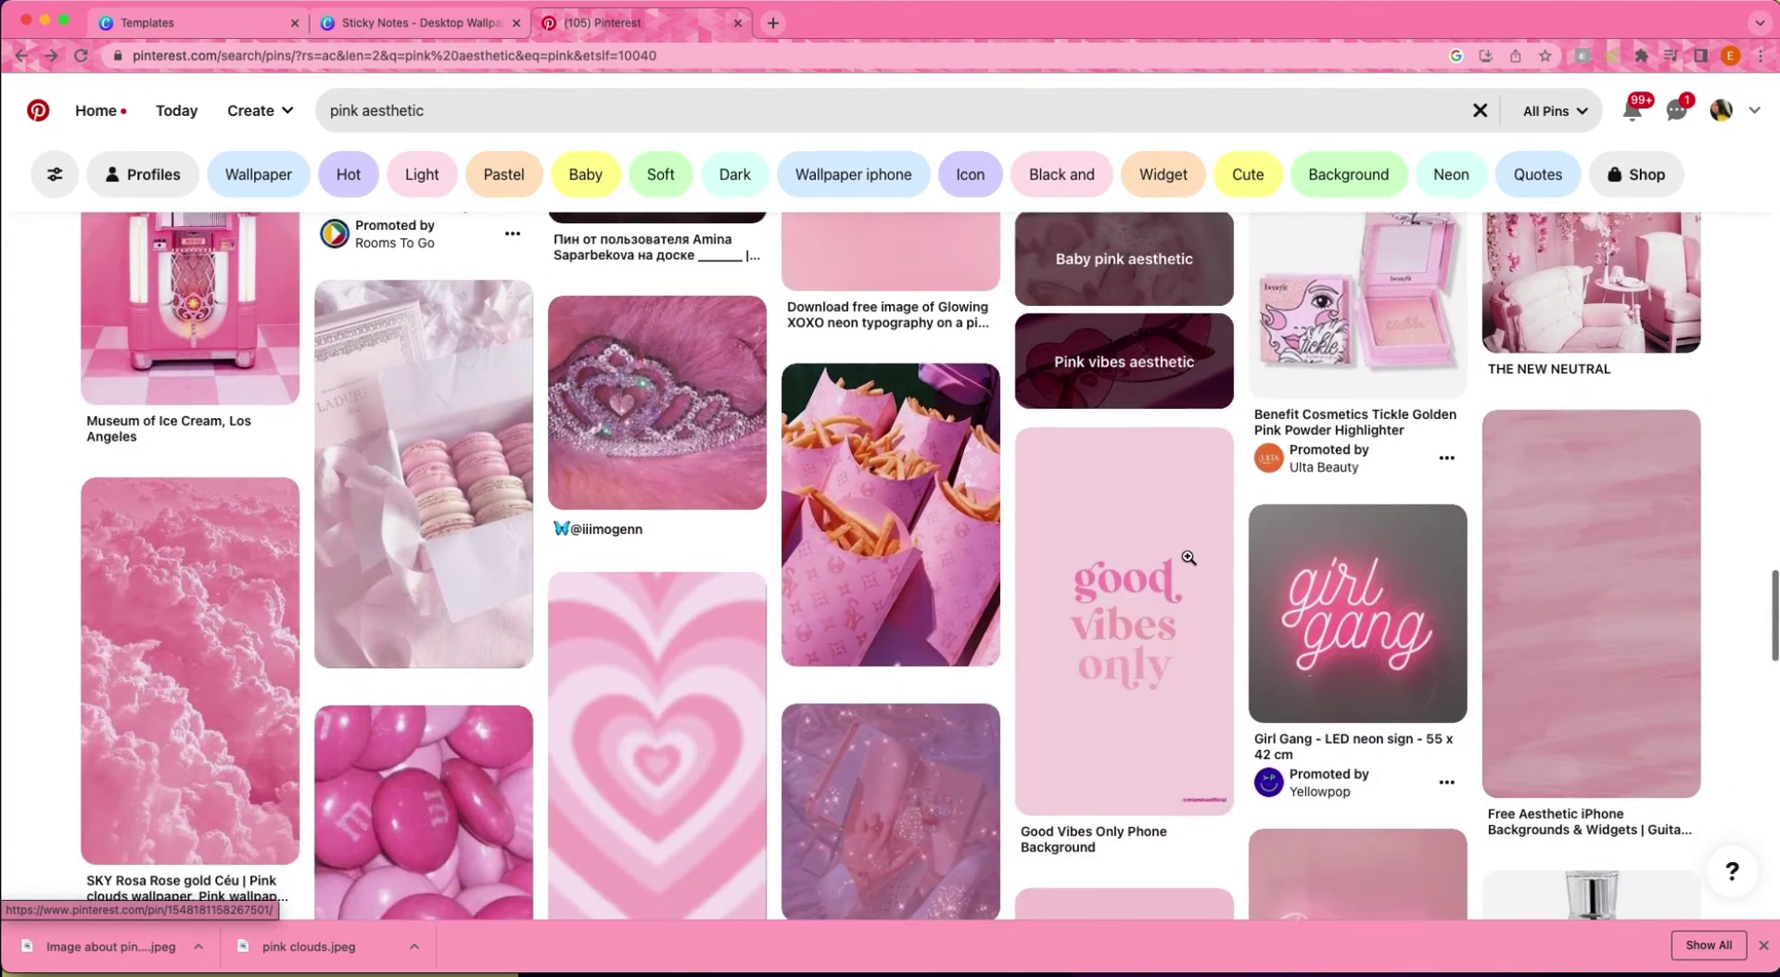
pyautogui.scroll(-4, 1189, 557)
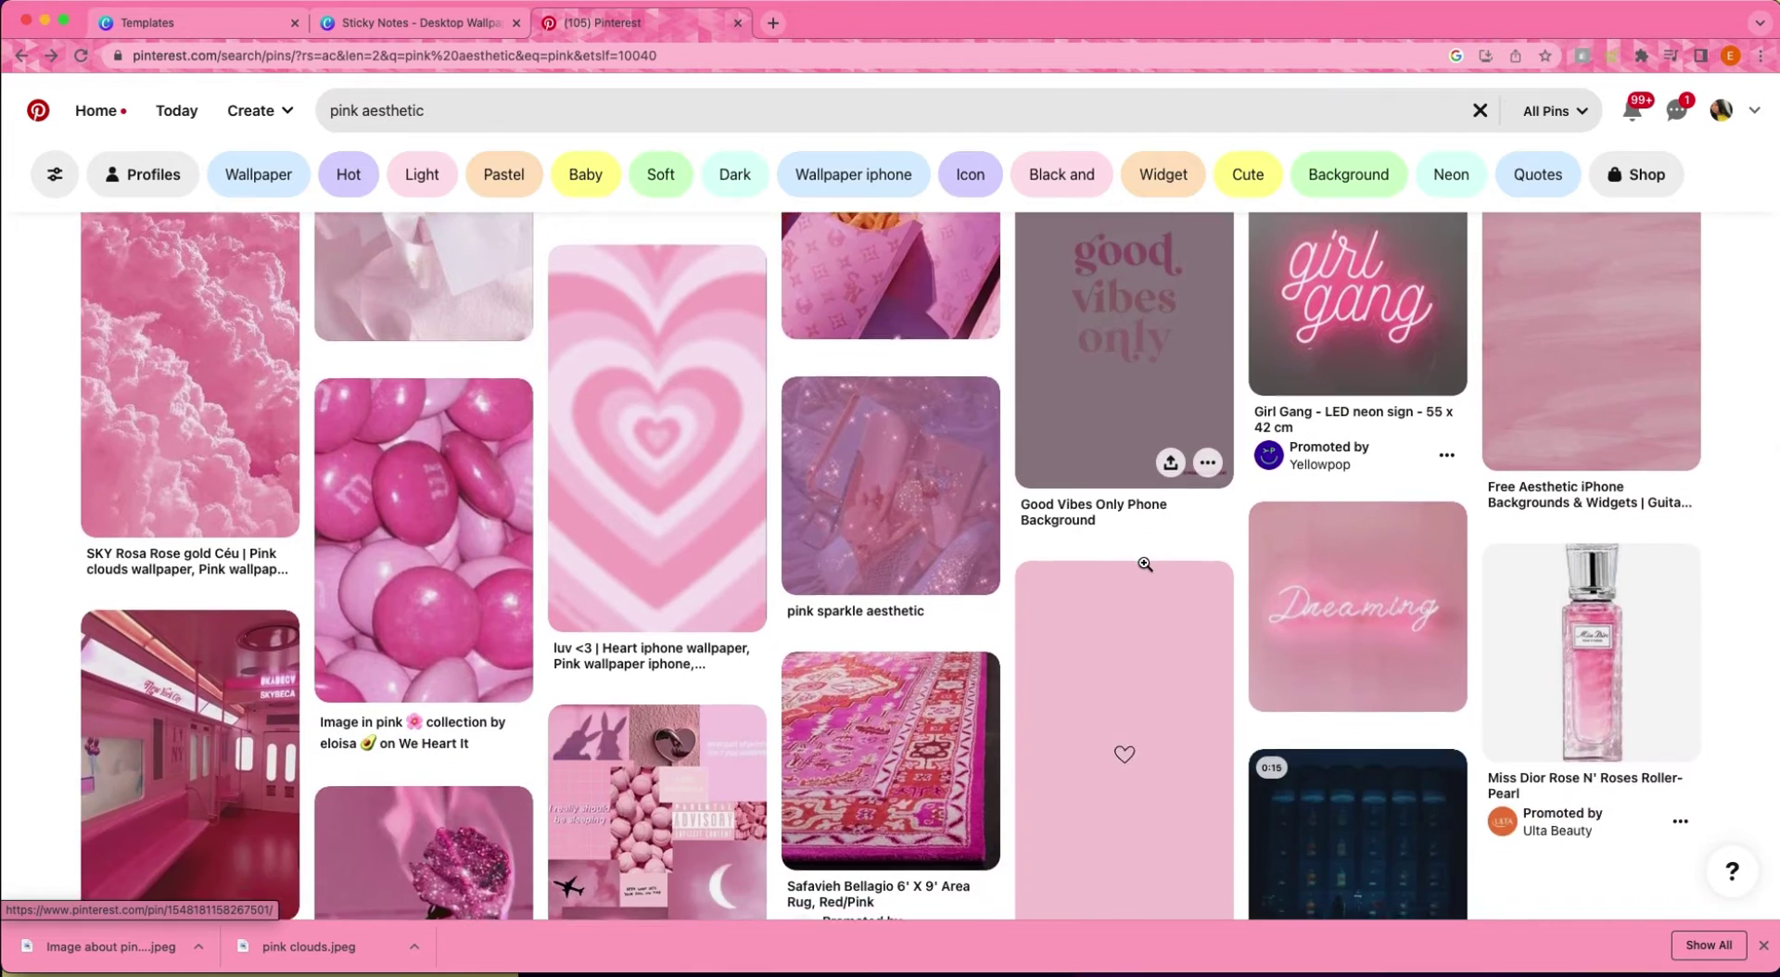
pyautogui.scroll(-7, 1145, 563)
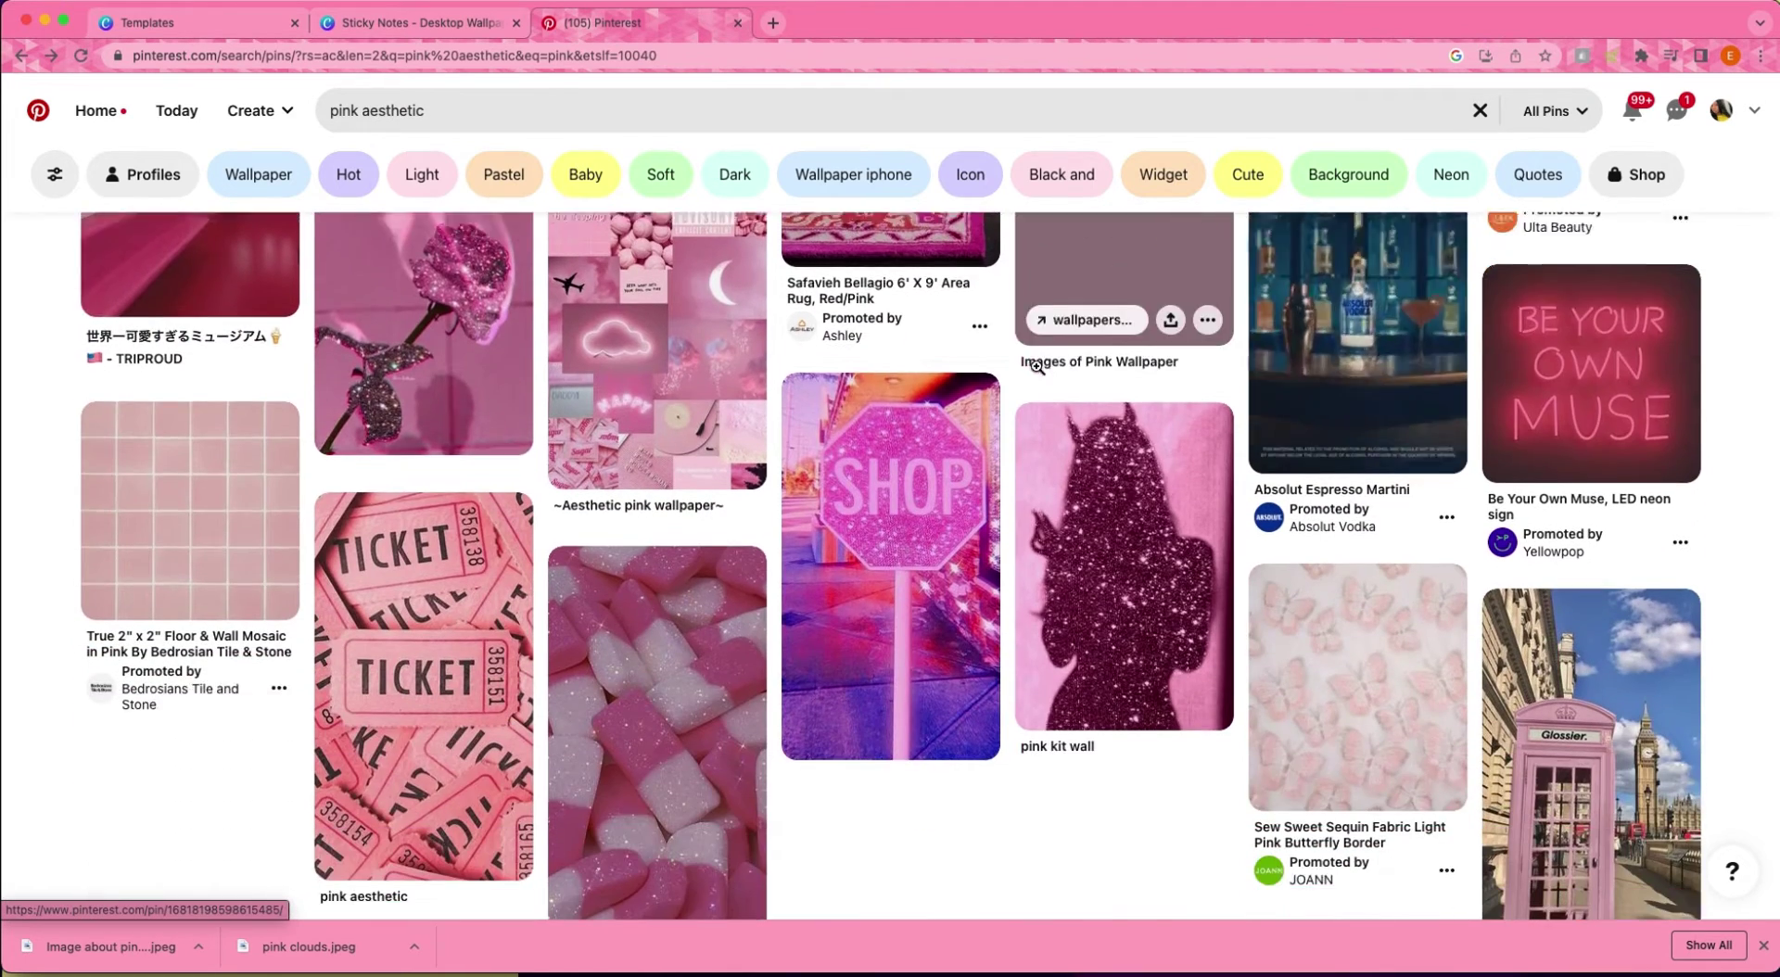
pyautogui.scroll(-2, 1036, 366)
# Search Pinterest for 'pink affirmations' and browse the results.
pyautogui.click(395, 113)
pyautogui.write('affirmations')
pyautogui.press('Return')
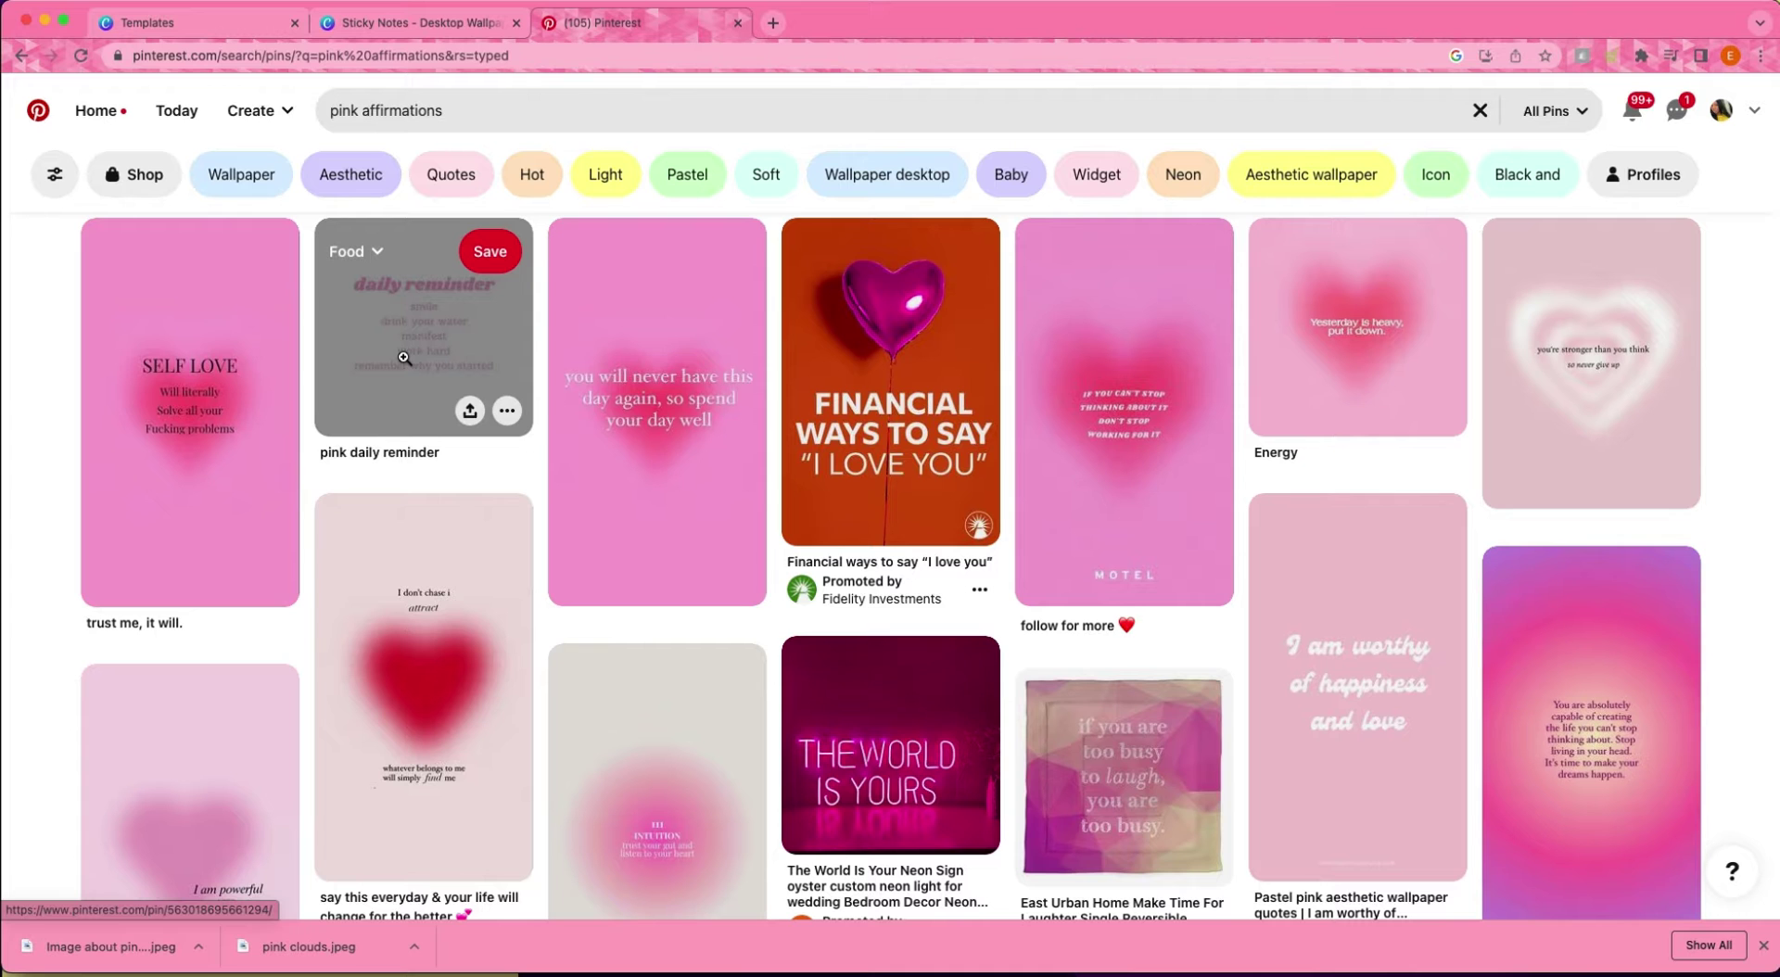
pyautogui.scroll(-2, 1772, 604)
pyautogui.scroll(-3, 1773, 603)
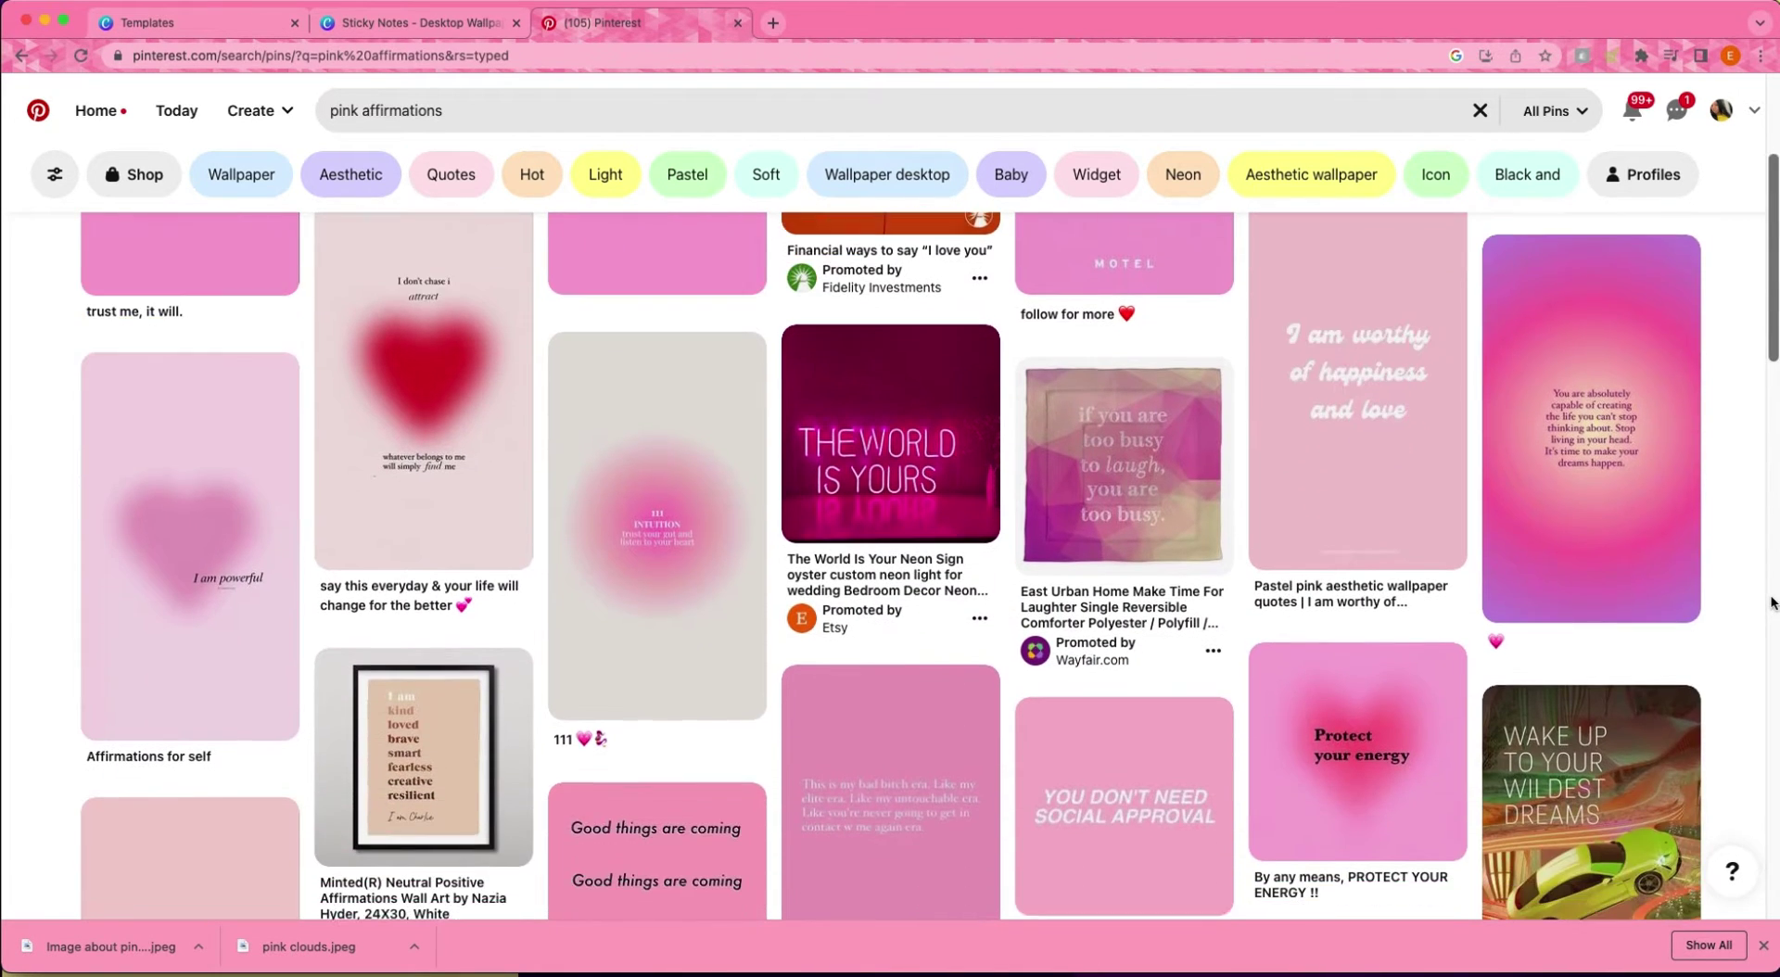
pyautogui.scroll(-5, 1772, 604)
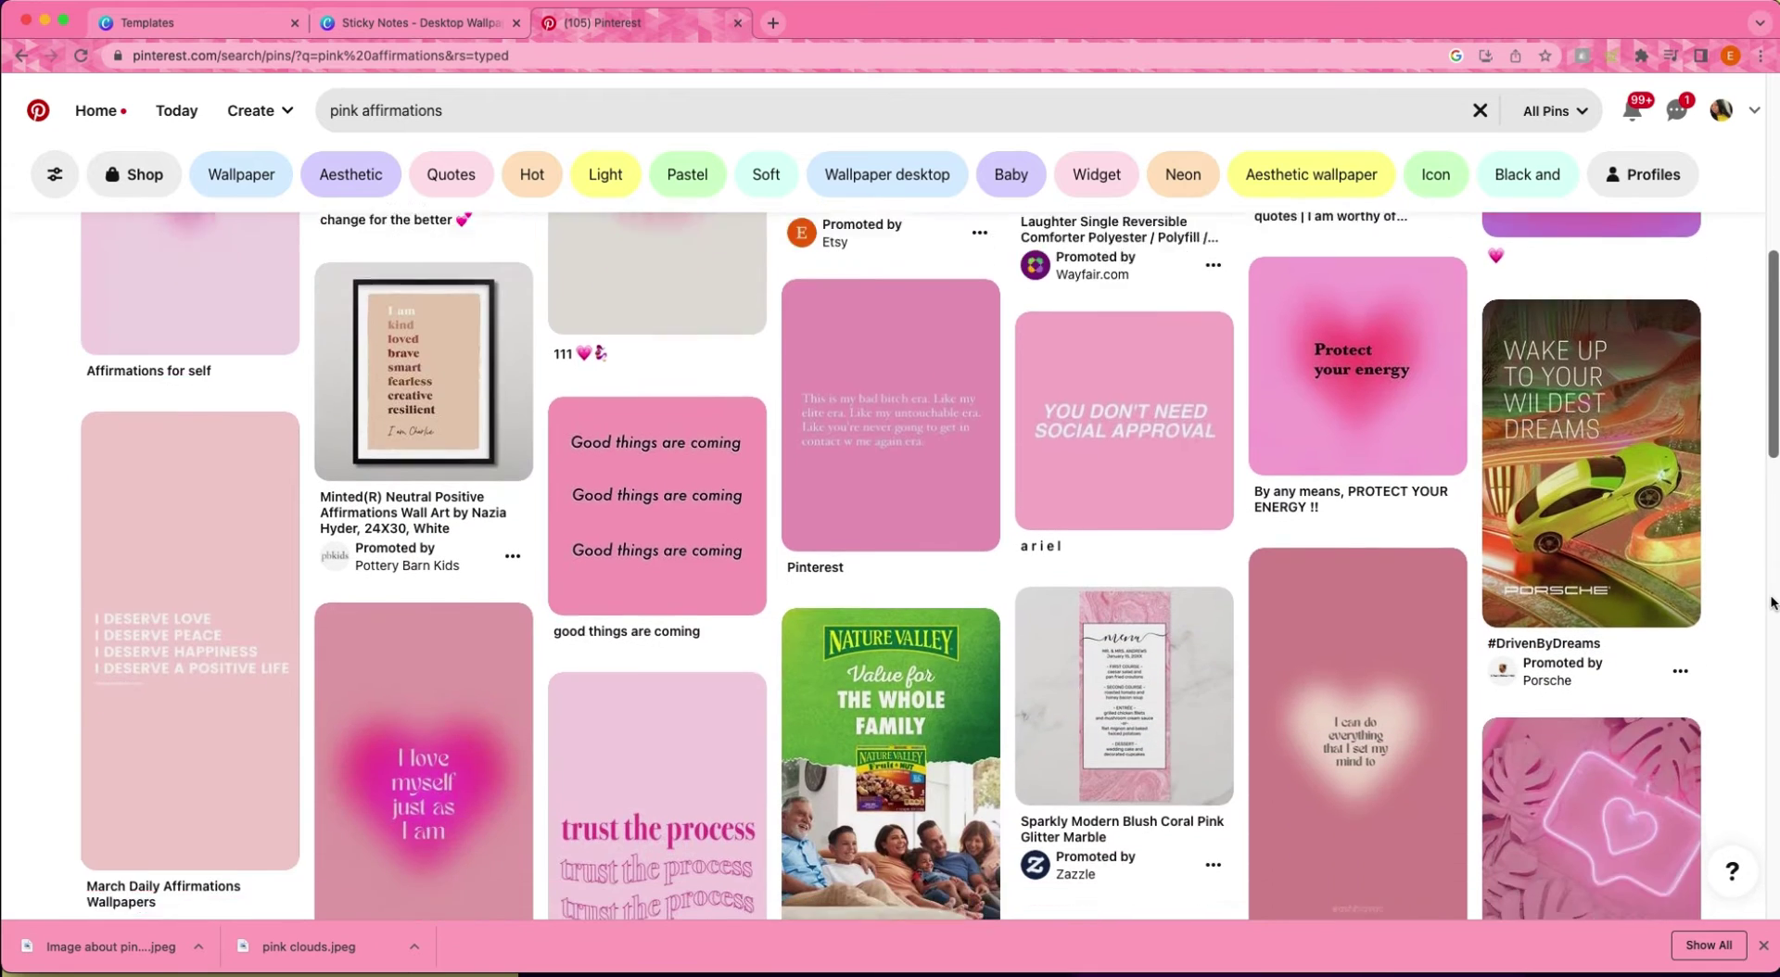
pyautogui.scroll(-5, 1766, 603)
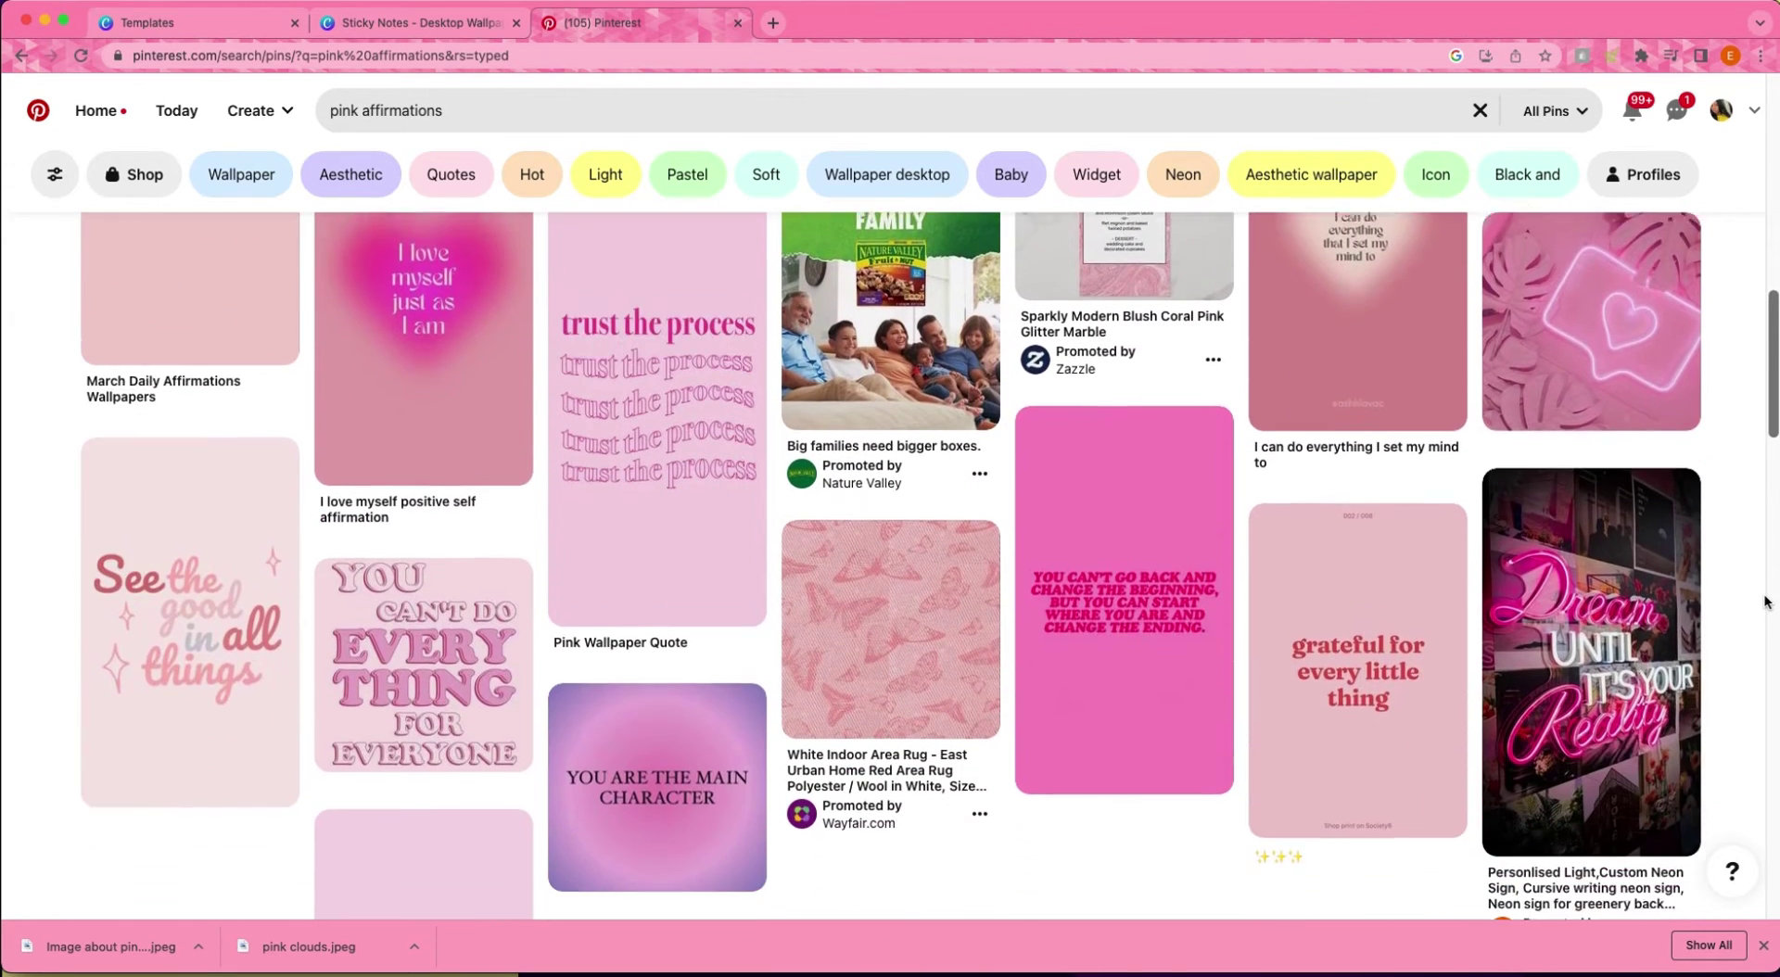
pyautogui.scroll(-5, 1766, 602)
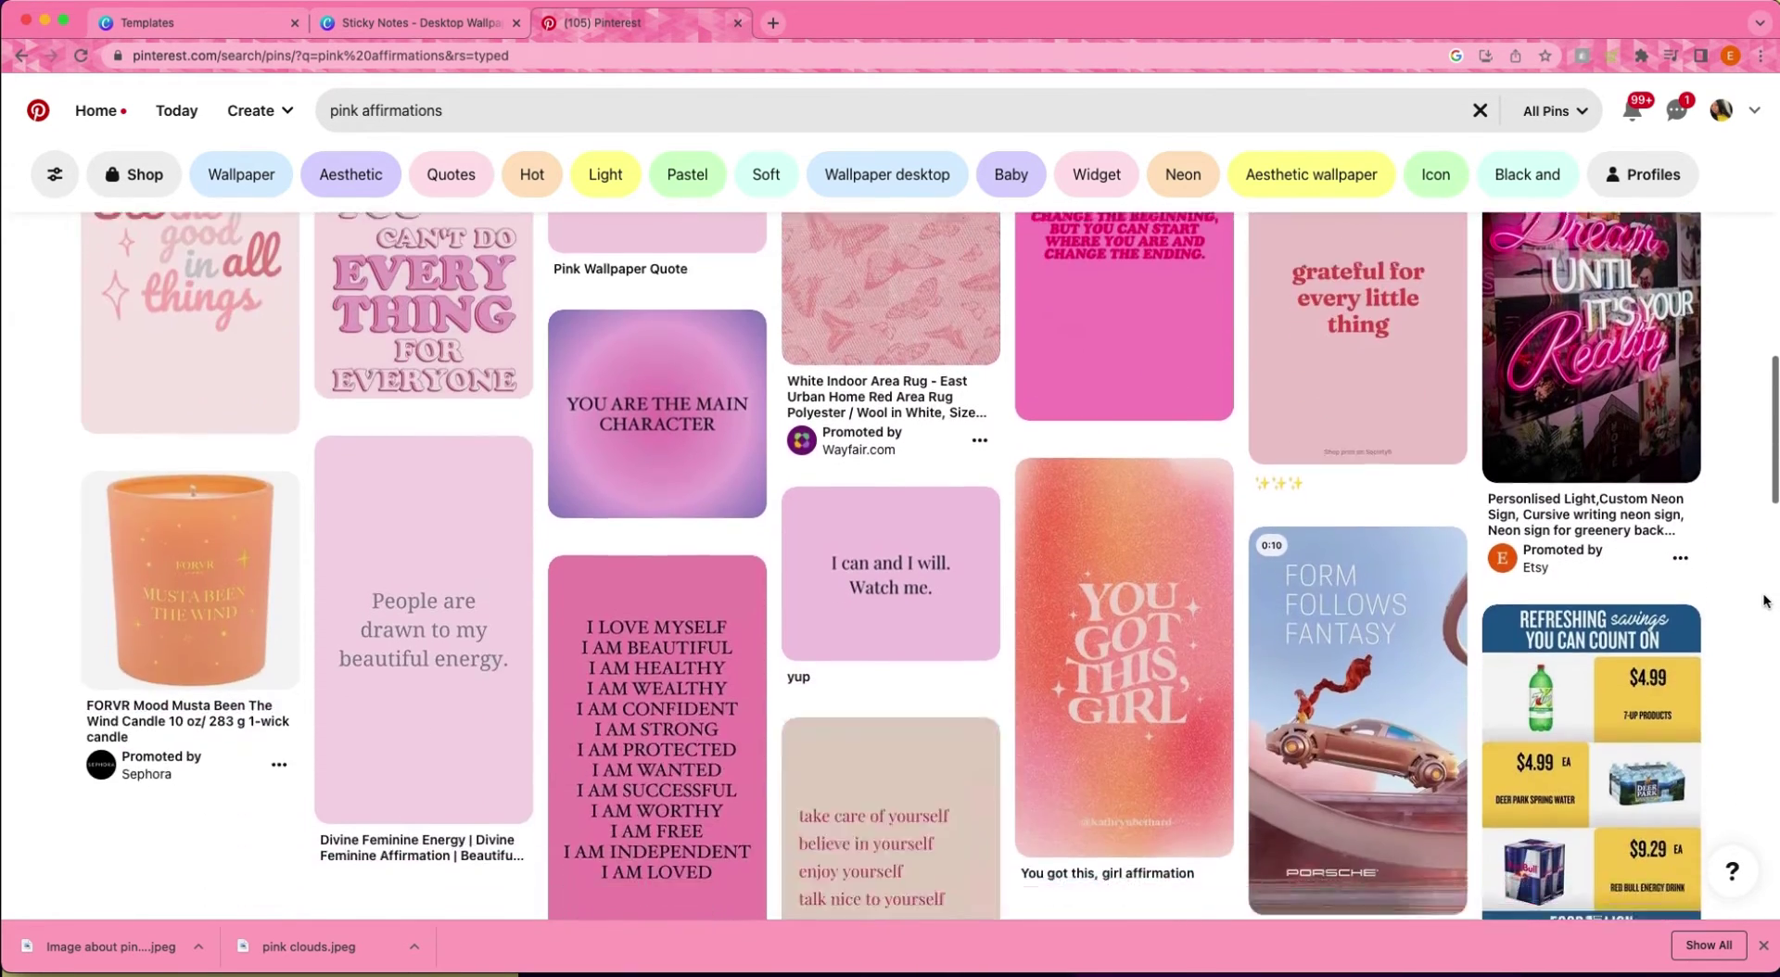
pyautogui.scroll(-1, 1765, 603)
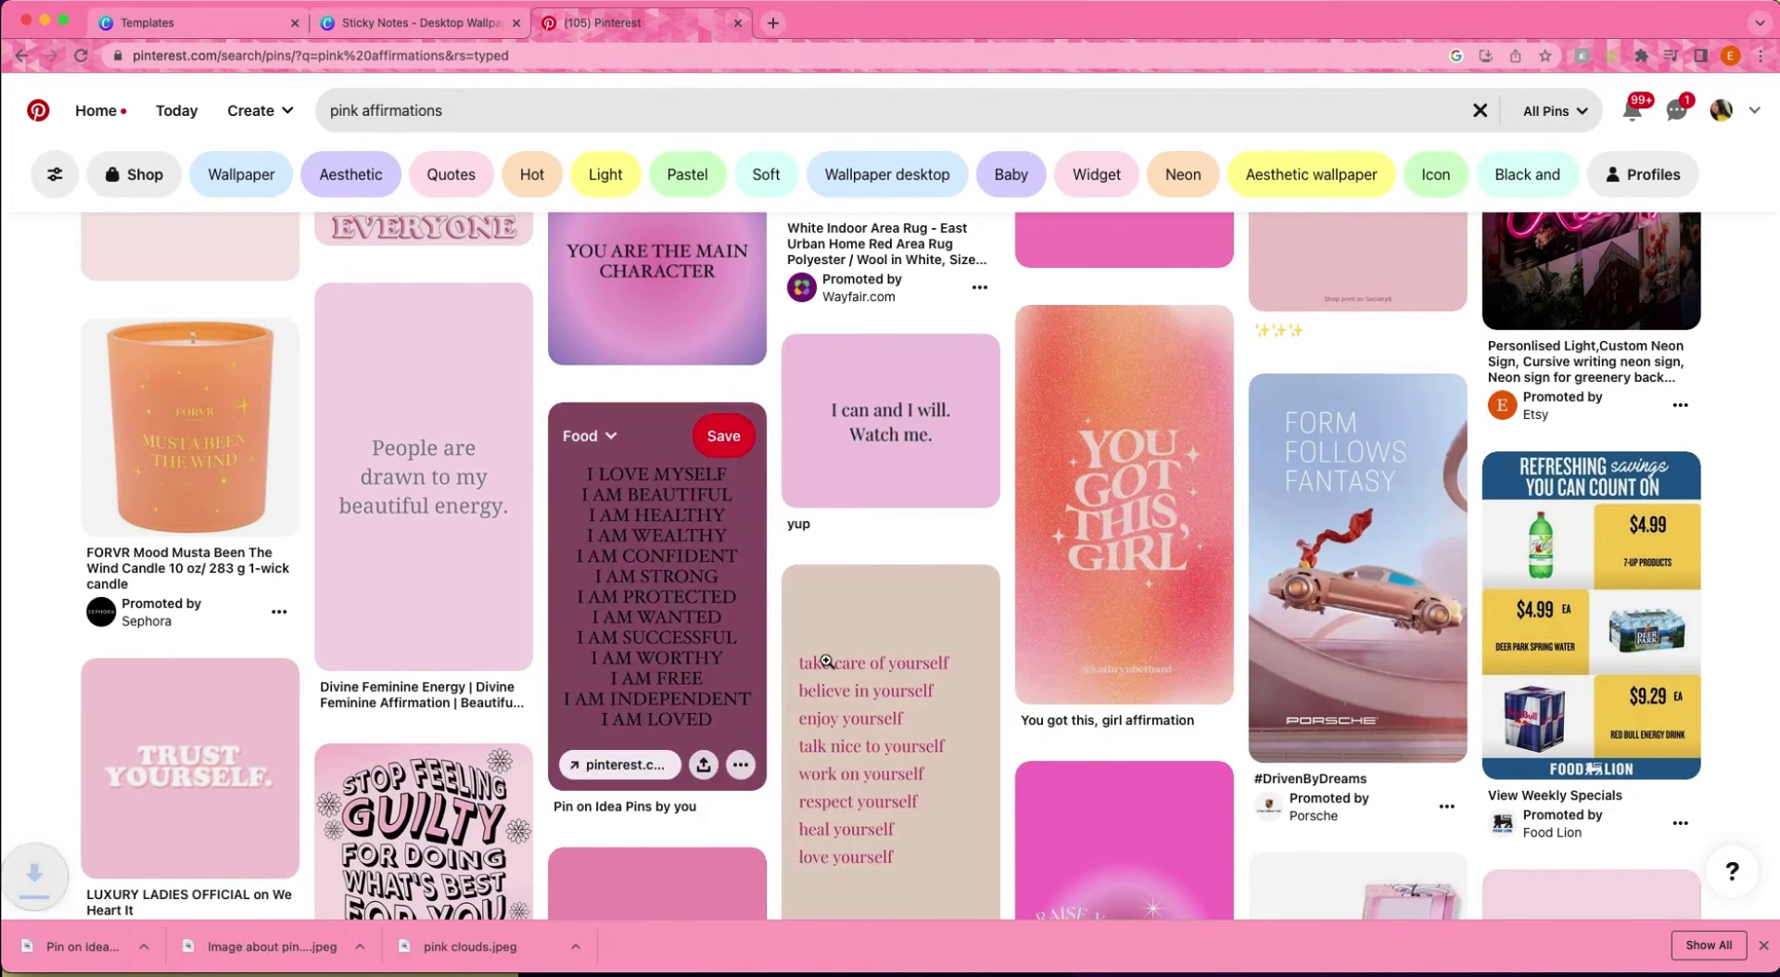
pyautogui.scroll(-4, 825, 658)
pyautogui.scroll(6, 673, 470)
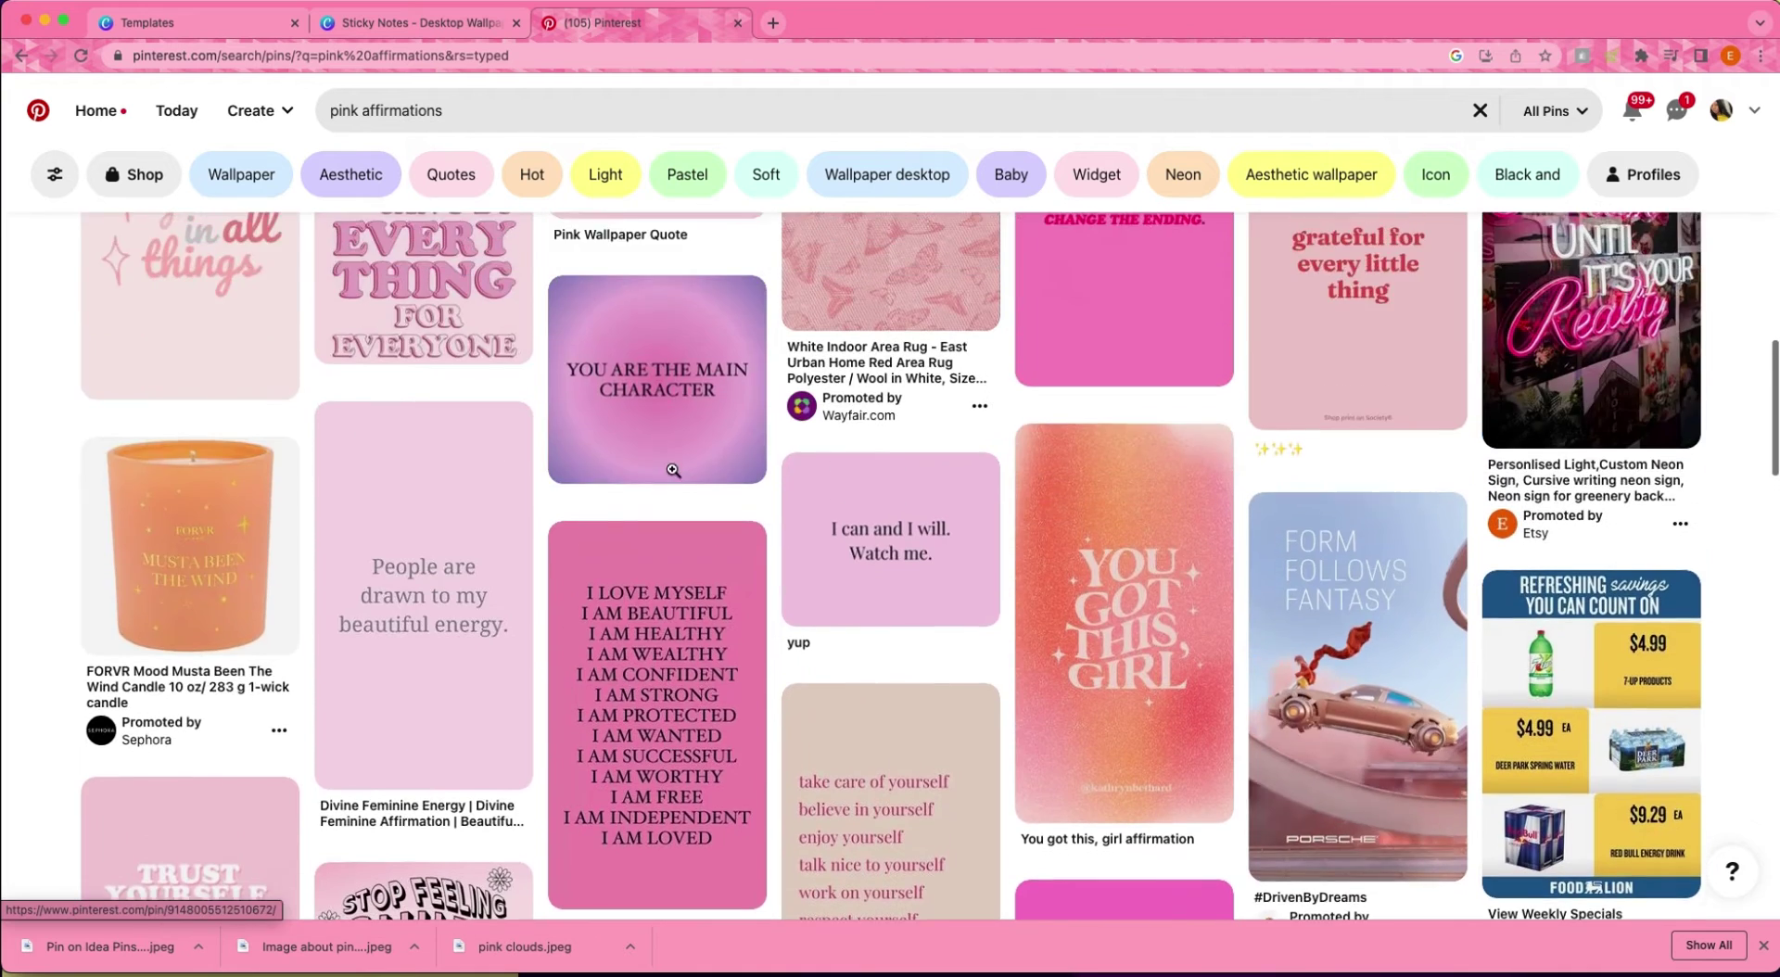
pyautogui.scroll(15, 252, 393)
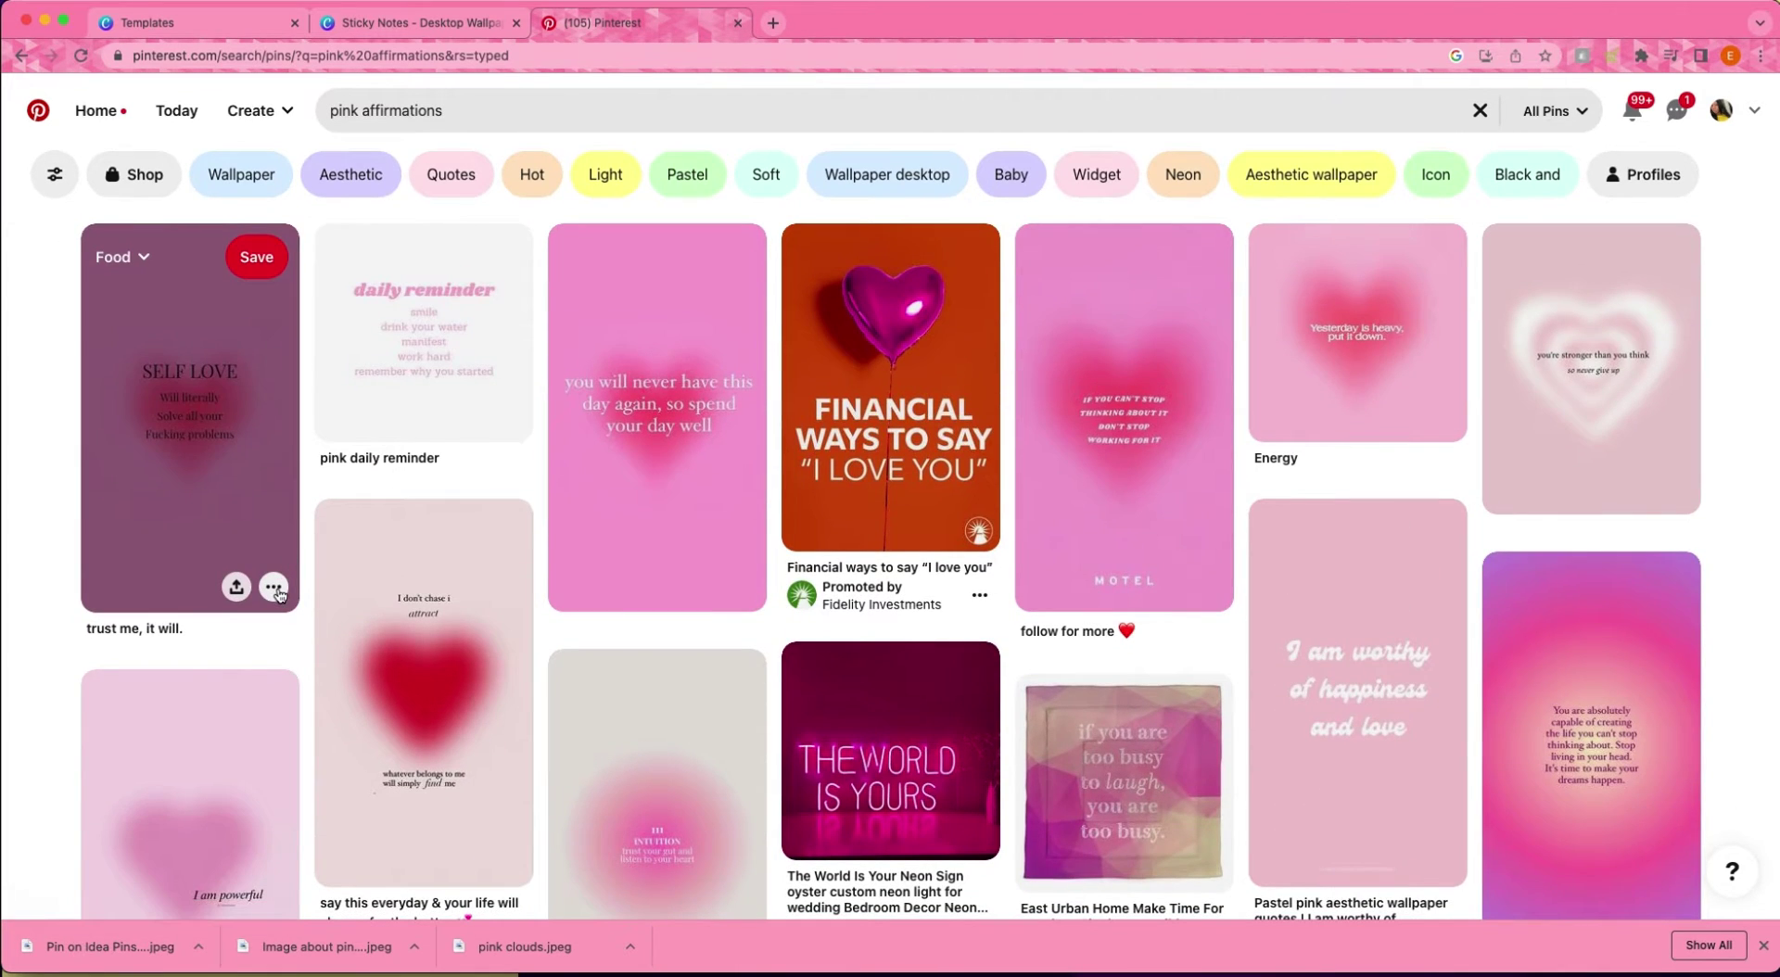
# Download the pink daily reminder and neon heart pin images, then return to Canva.
pyautogui.click(506, 416)
pyautogui.click(484, 491)
pyautogui.scroll(-2, 1256, 551)
pyautogui.scroll(-10, 1256, 551)
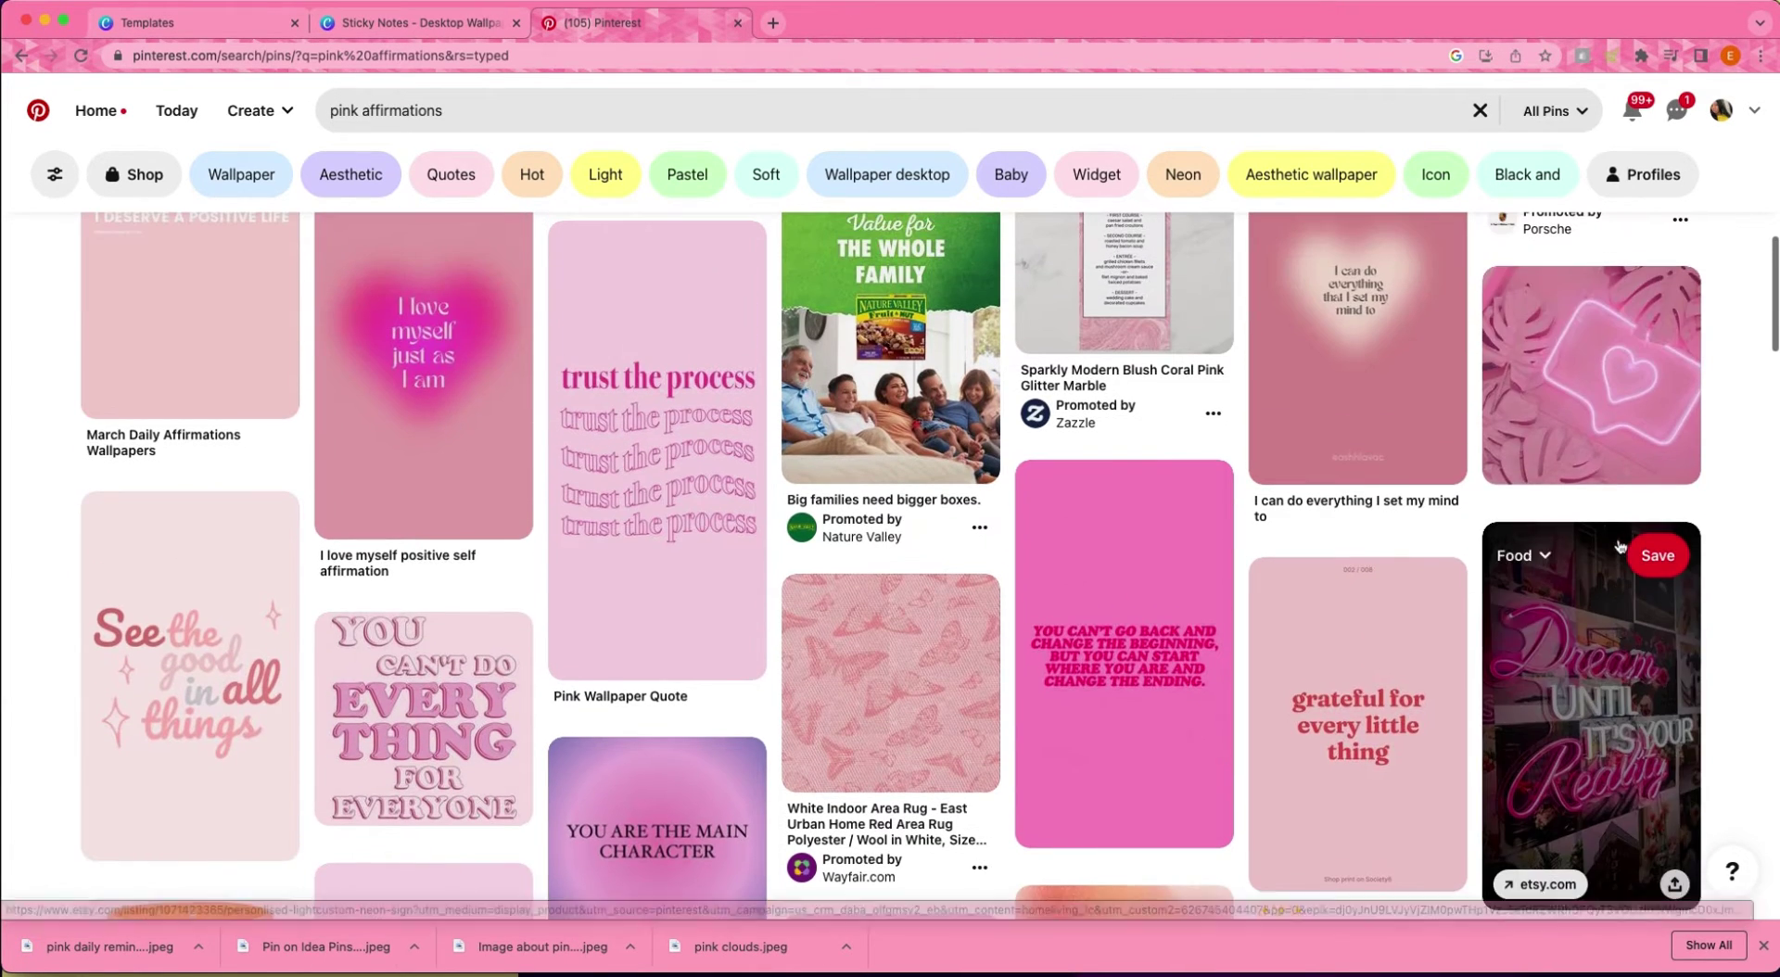
pyautogui.click(1674, 456)
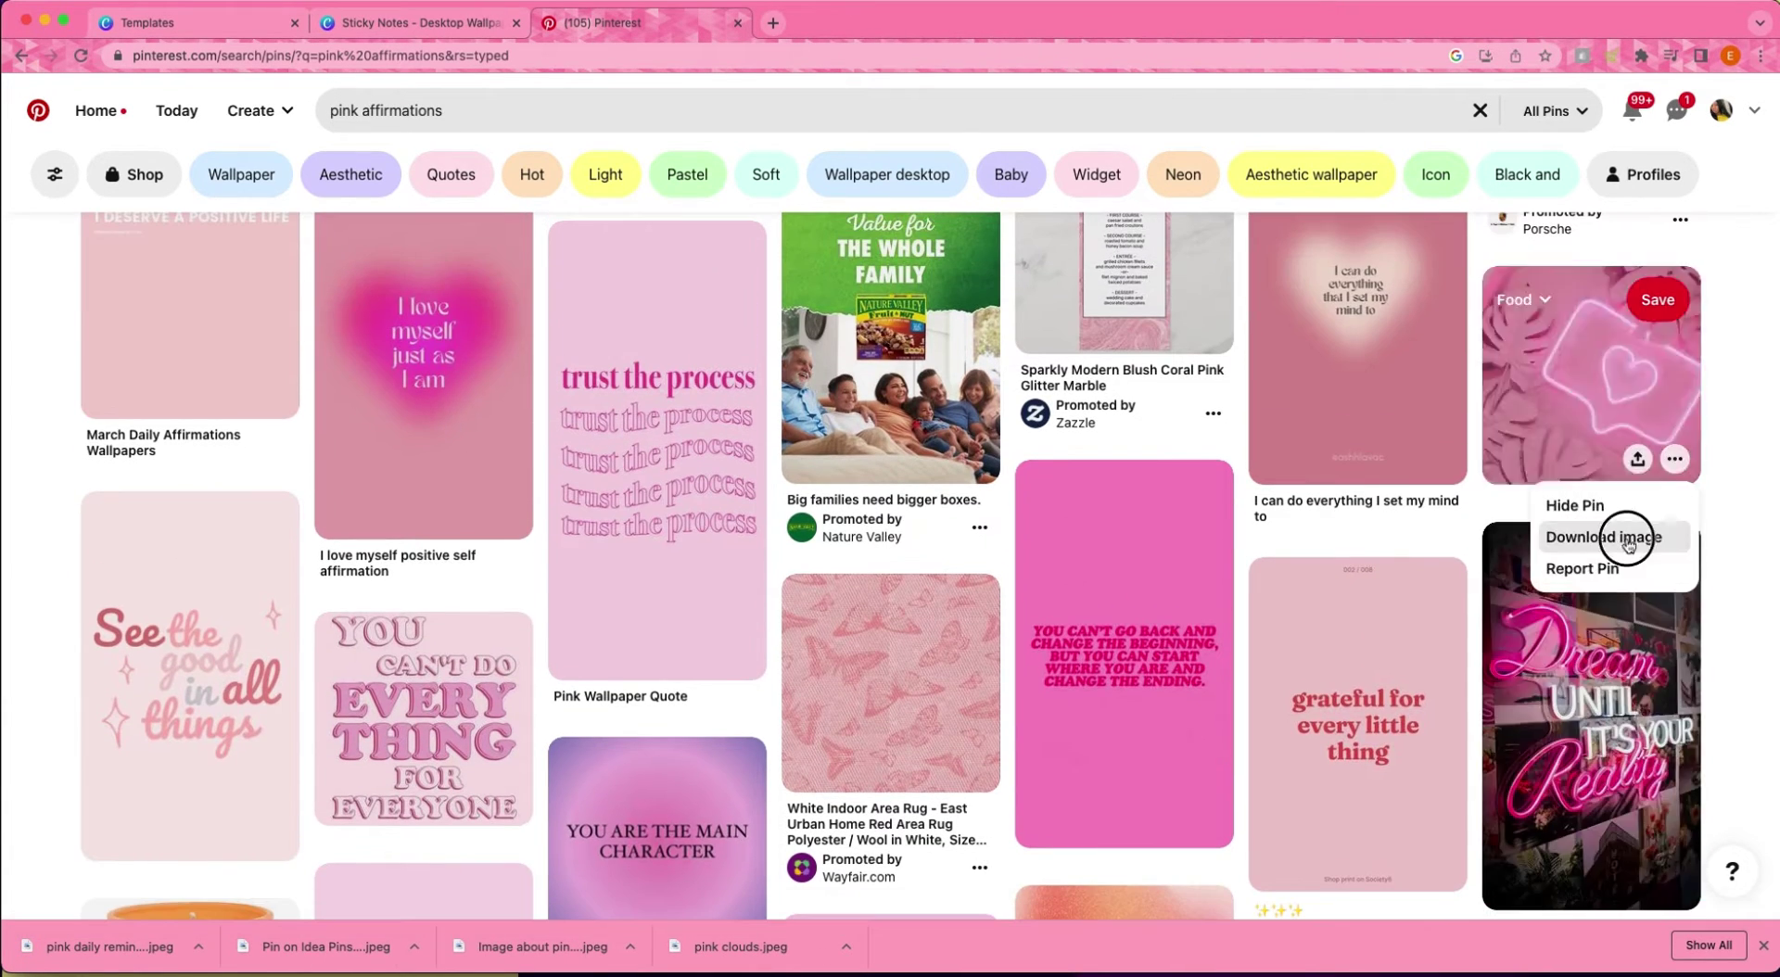
pyautogui.click(1596, 537)
pyautogui.scroll(-3, 1740, 758)
pyautogui.scroll(-3, 1740, 758)
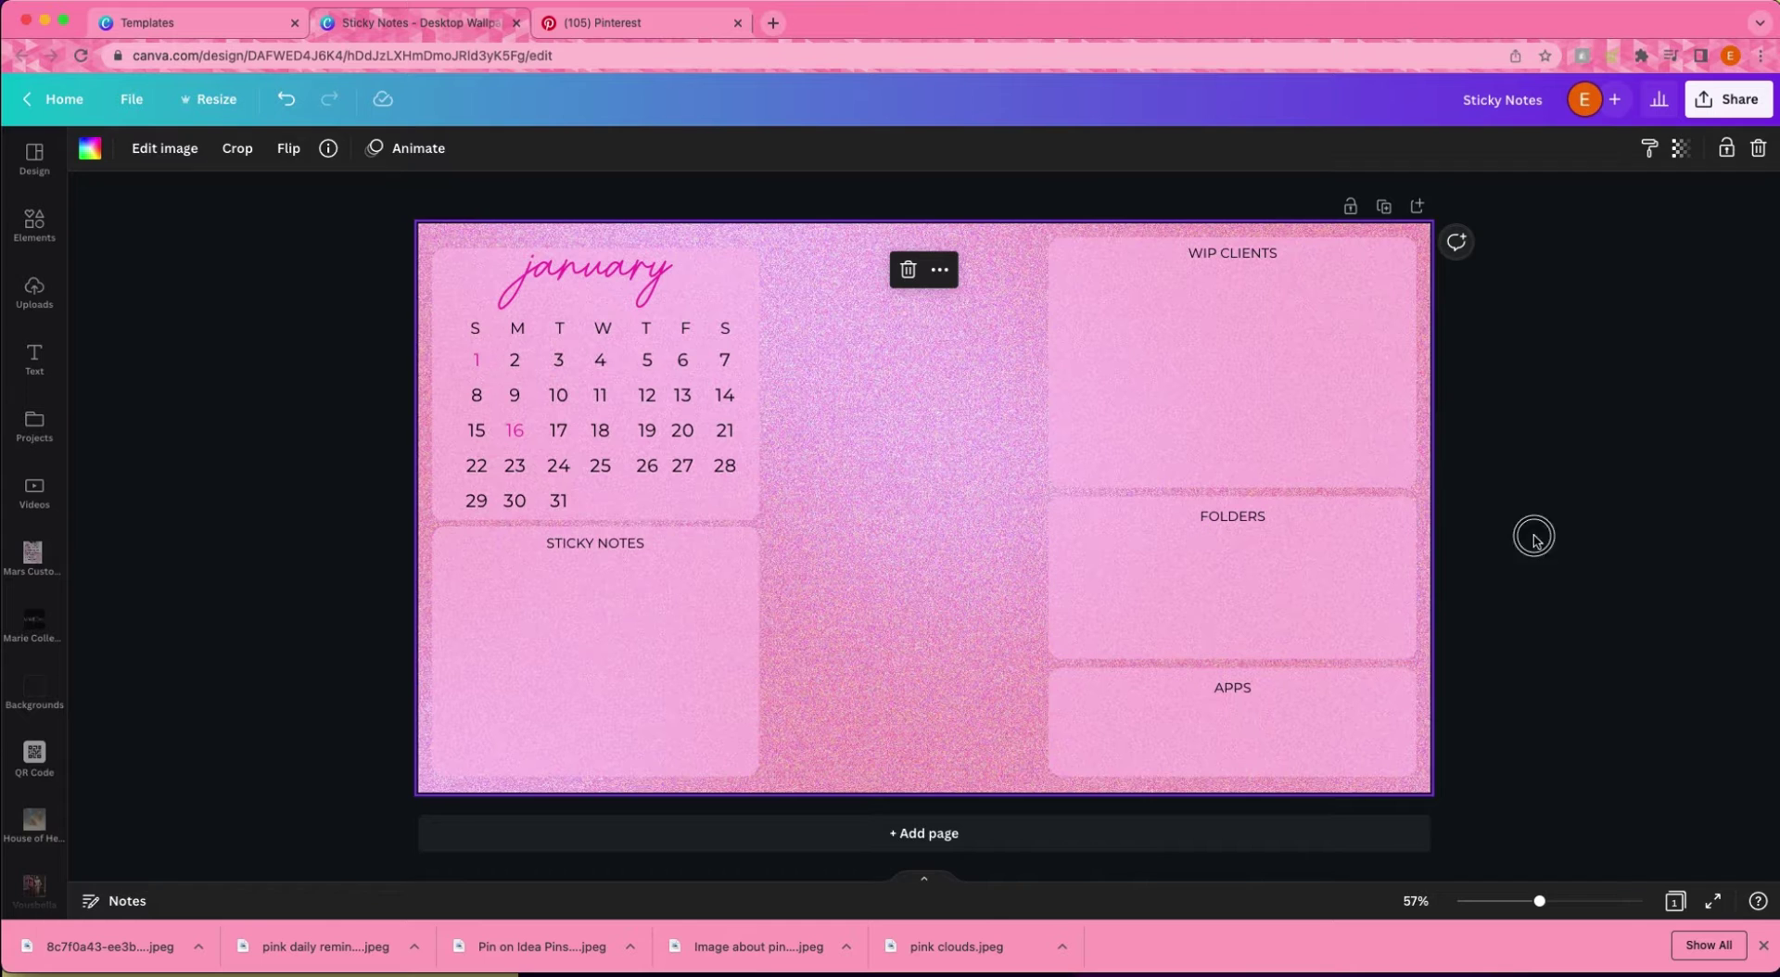
pyautogui.click(35, 292)
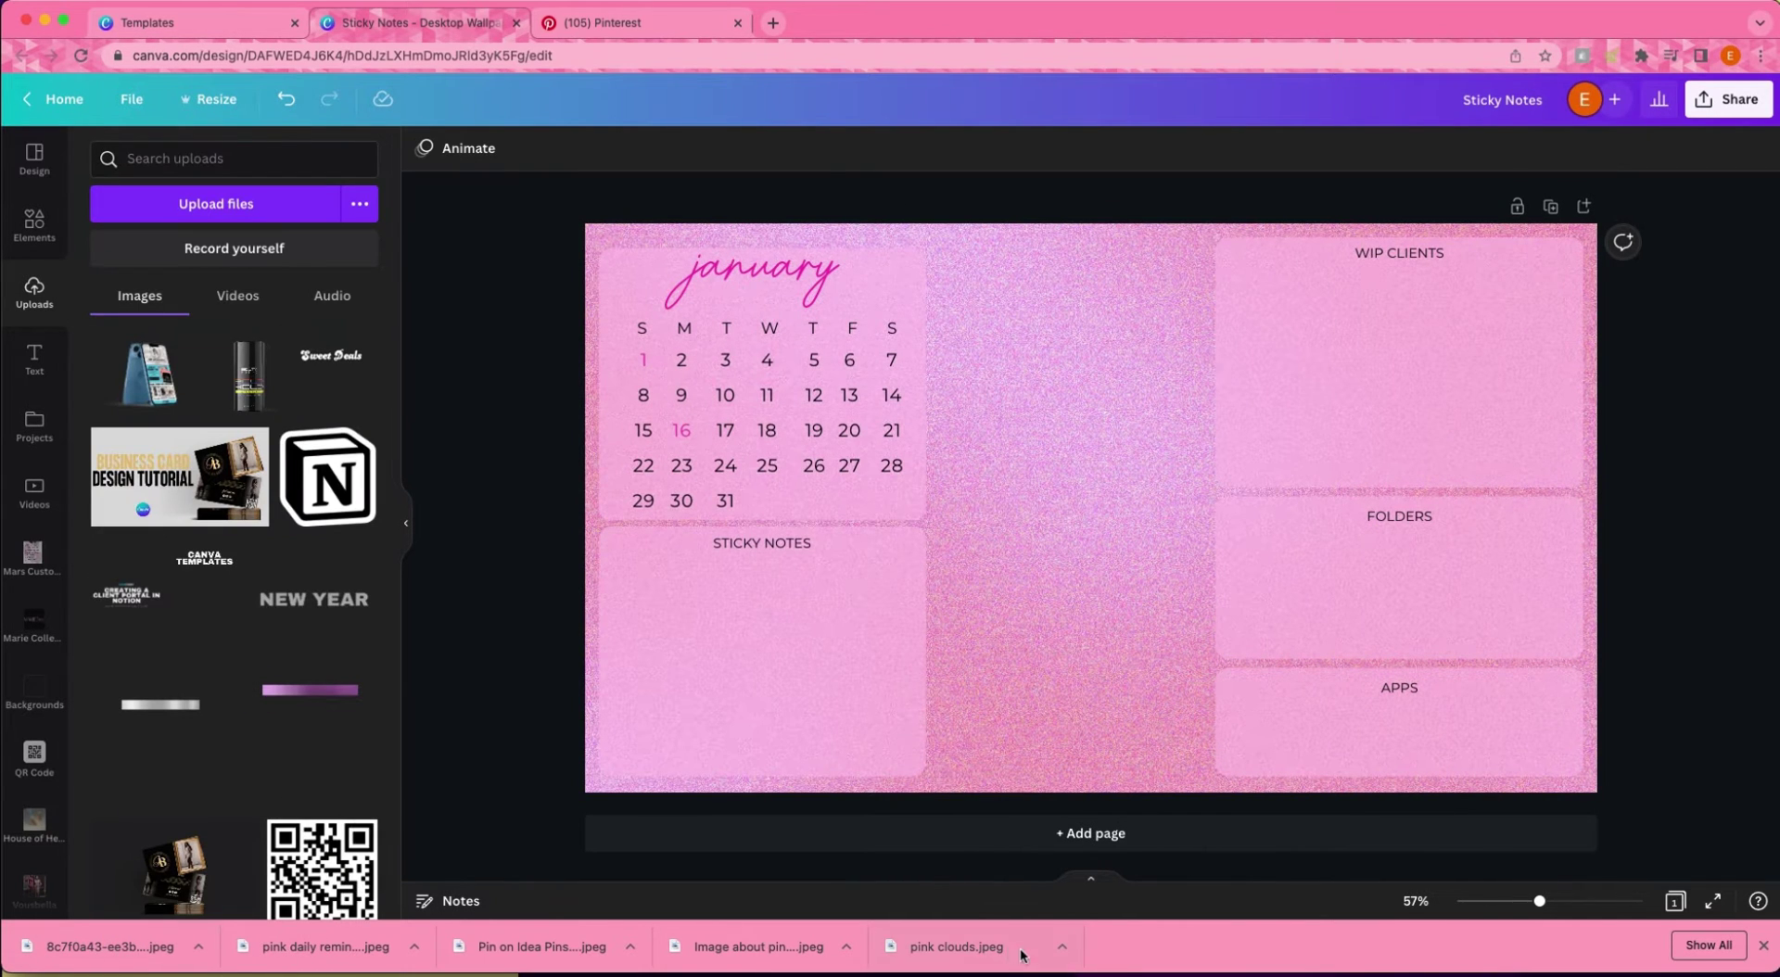
# Drag the downloaded pink images into Canva's Uploads, then browse grid layouts in Elements.
pyautogui.moveTo(1011, 952); pyautogui.dragTo(306, 867)
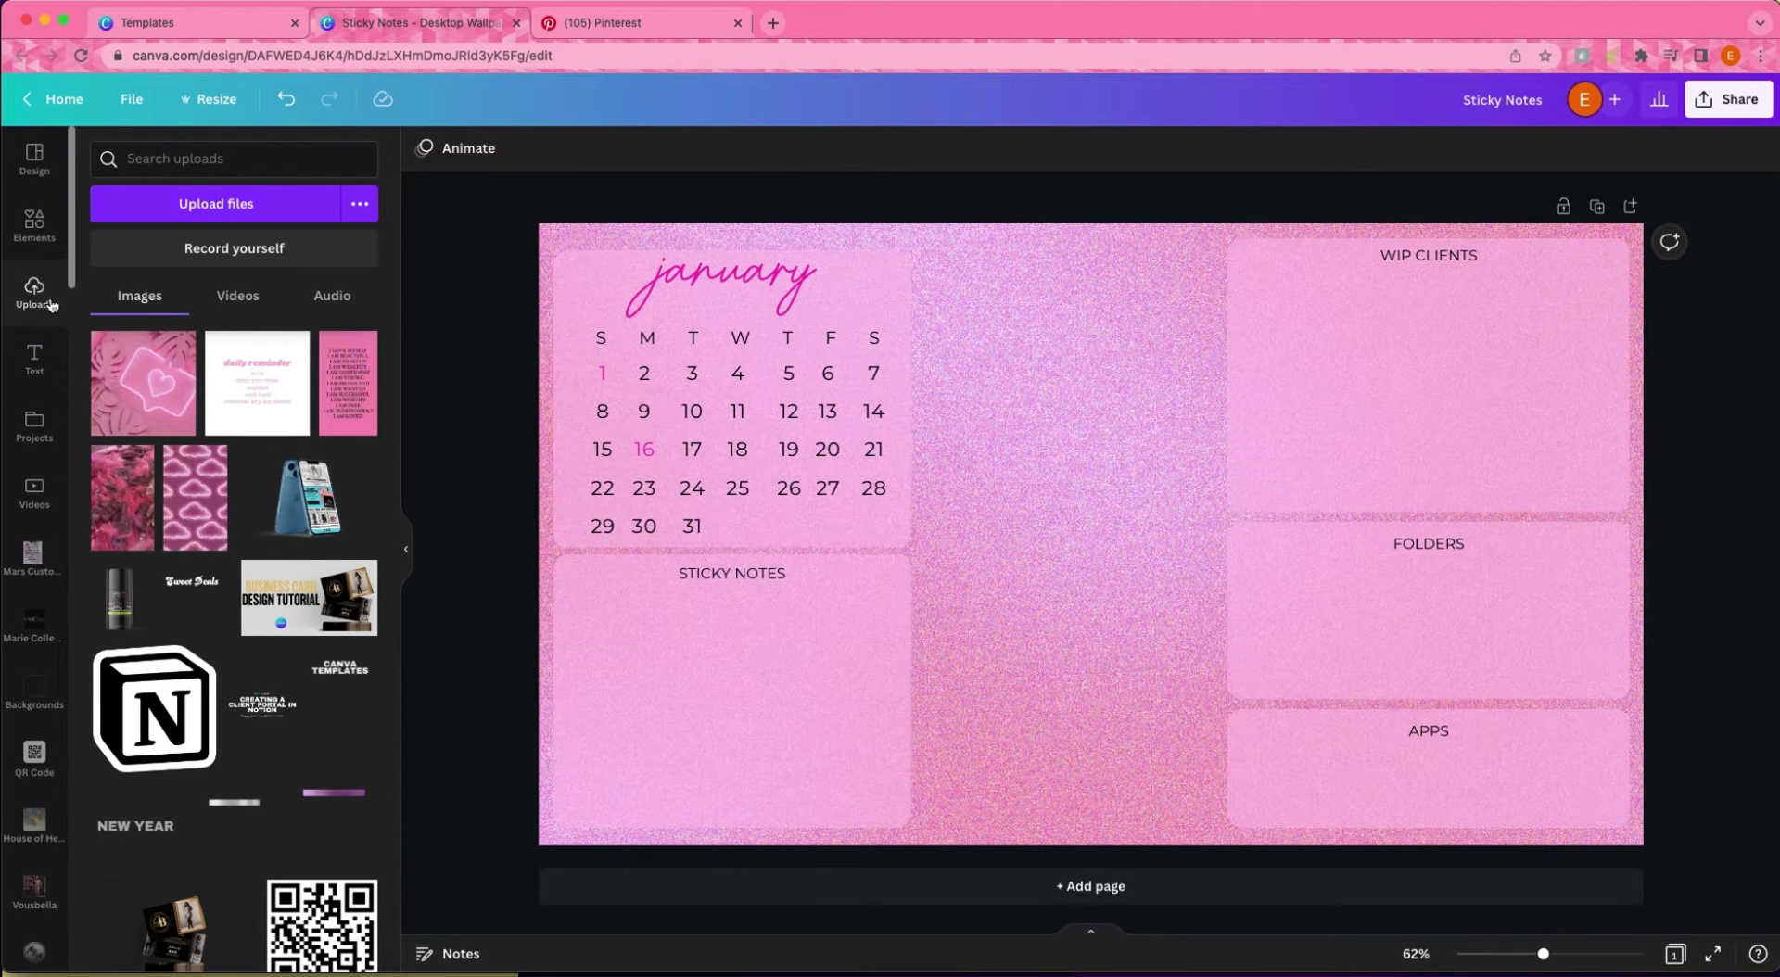
pyautogui.click(31, 242)
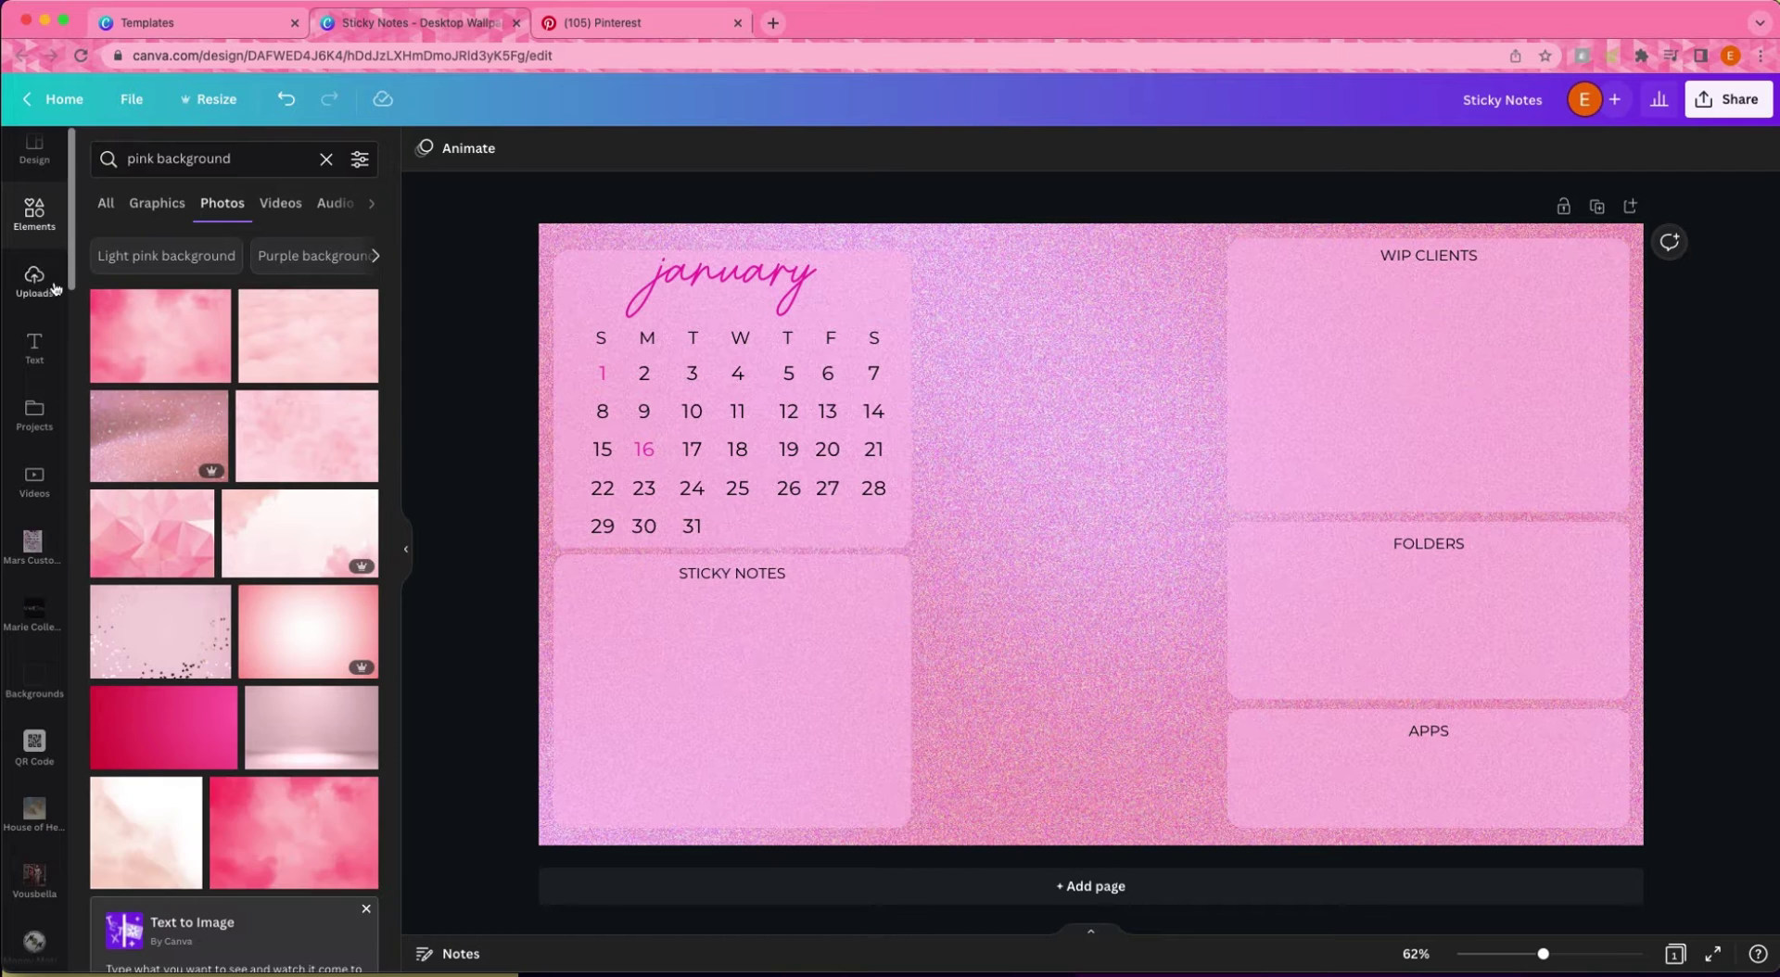
pyautogui.click(325, 161)
pyautogui.scroll(-5, 282, 647)
pyautogui.scroll(-5, 282, 646)
pyautogui.click(376, 686)
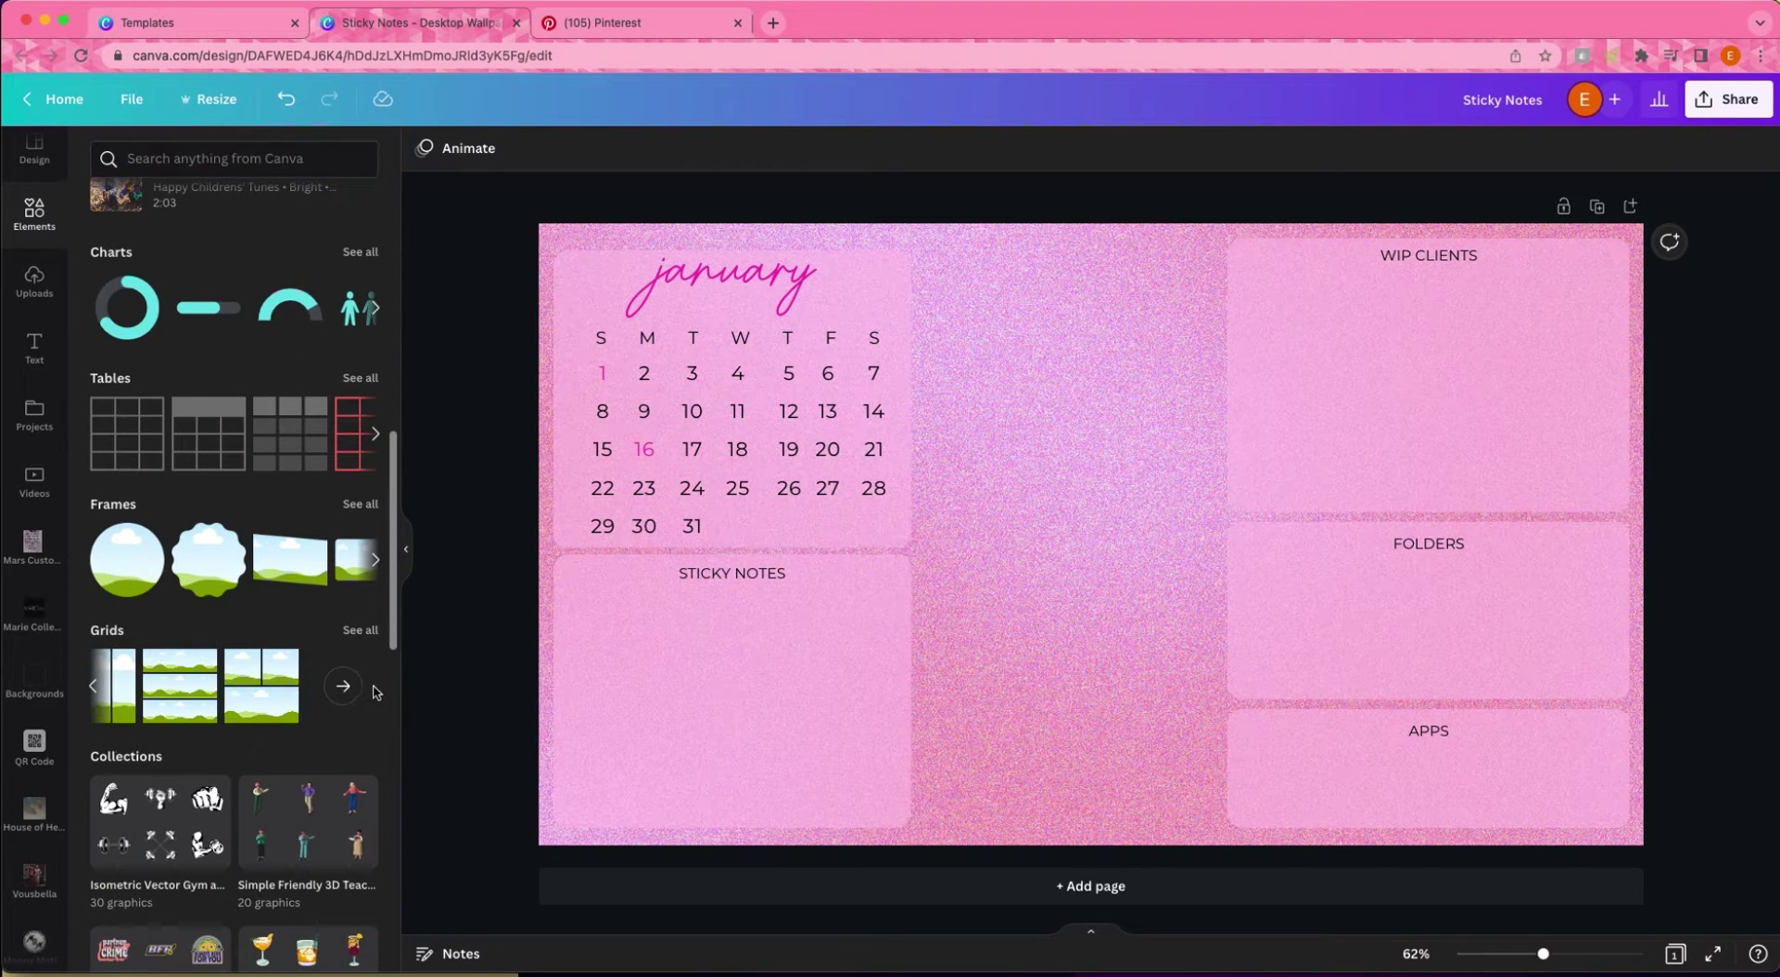
pyautogui.click(334, 691)
pyautogui.scroll(-5, 350, 620)
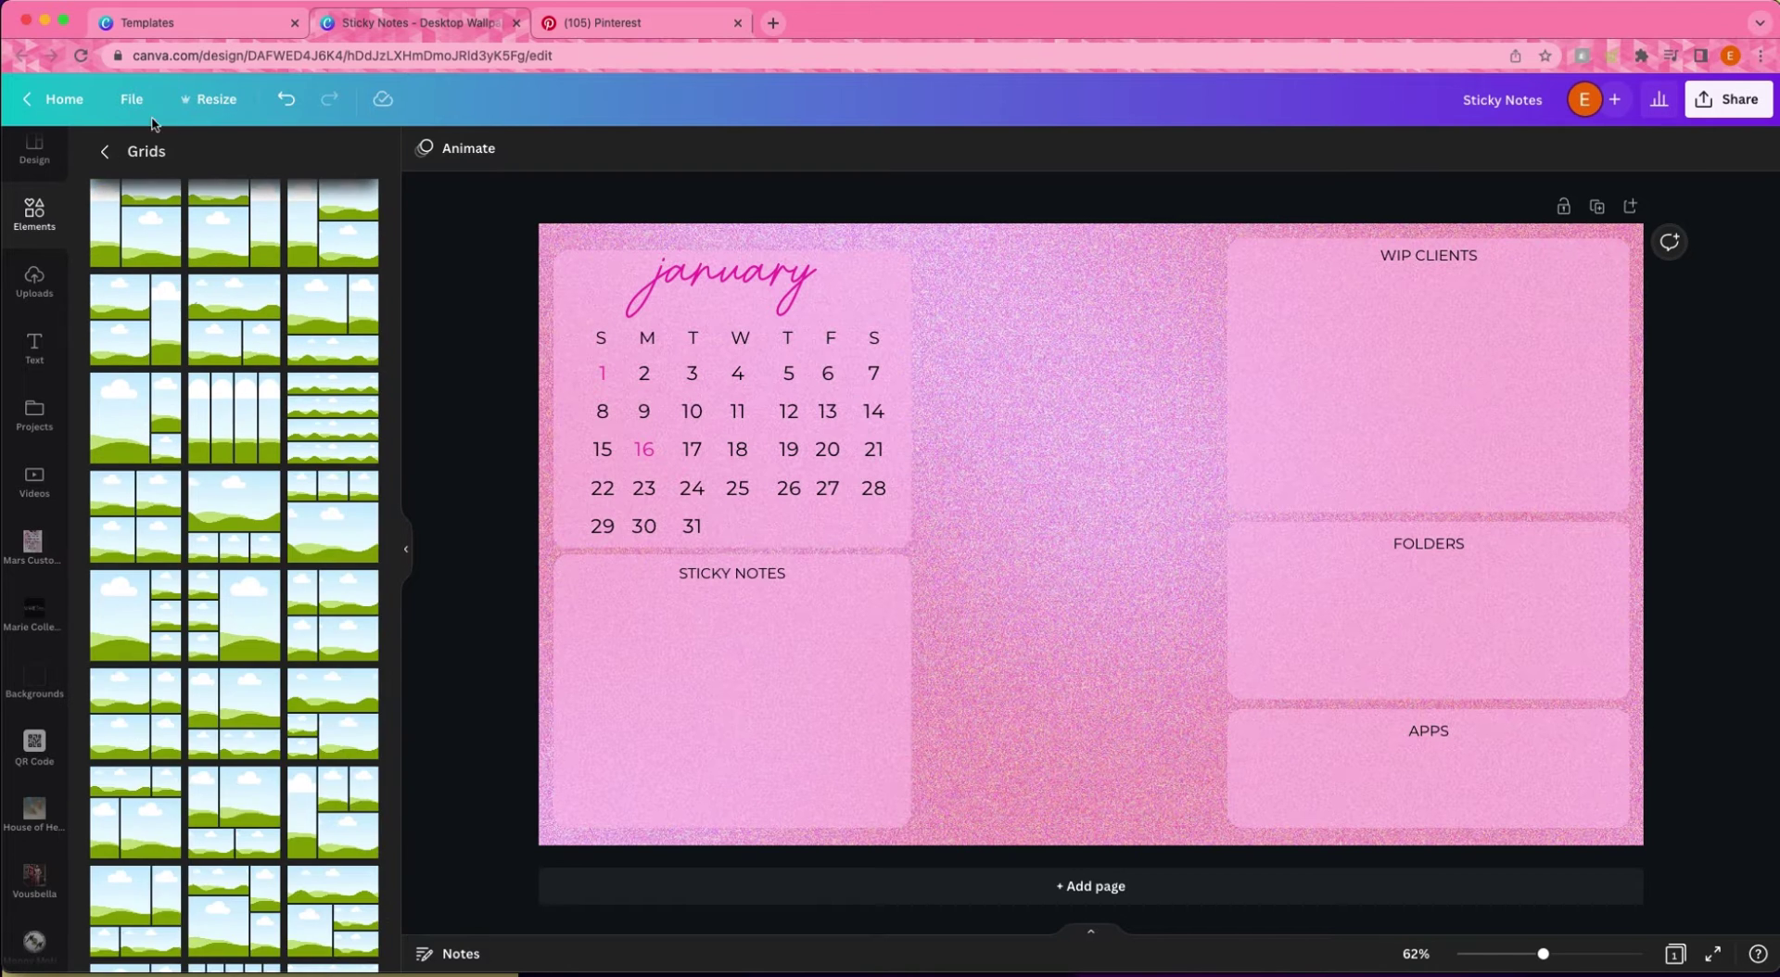
pyautogui.press('Escape')
pyautogui.scroll(-10, 358, 557)
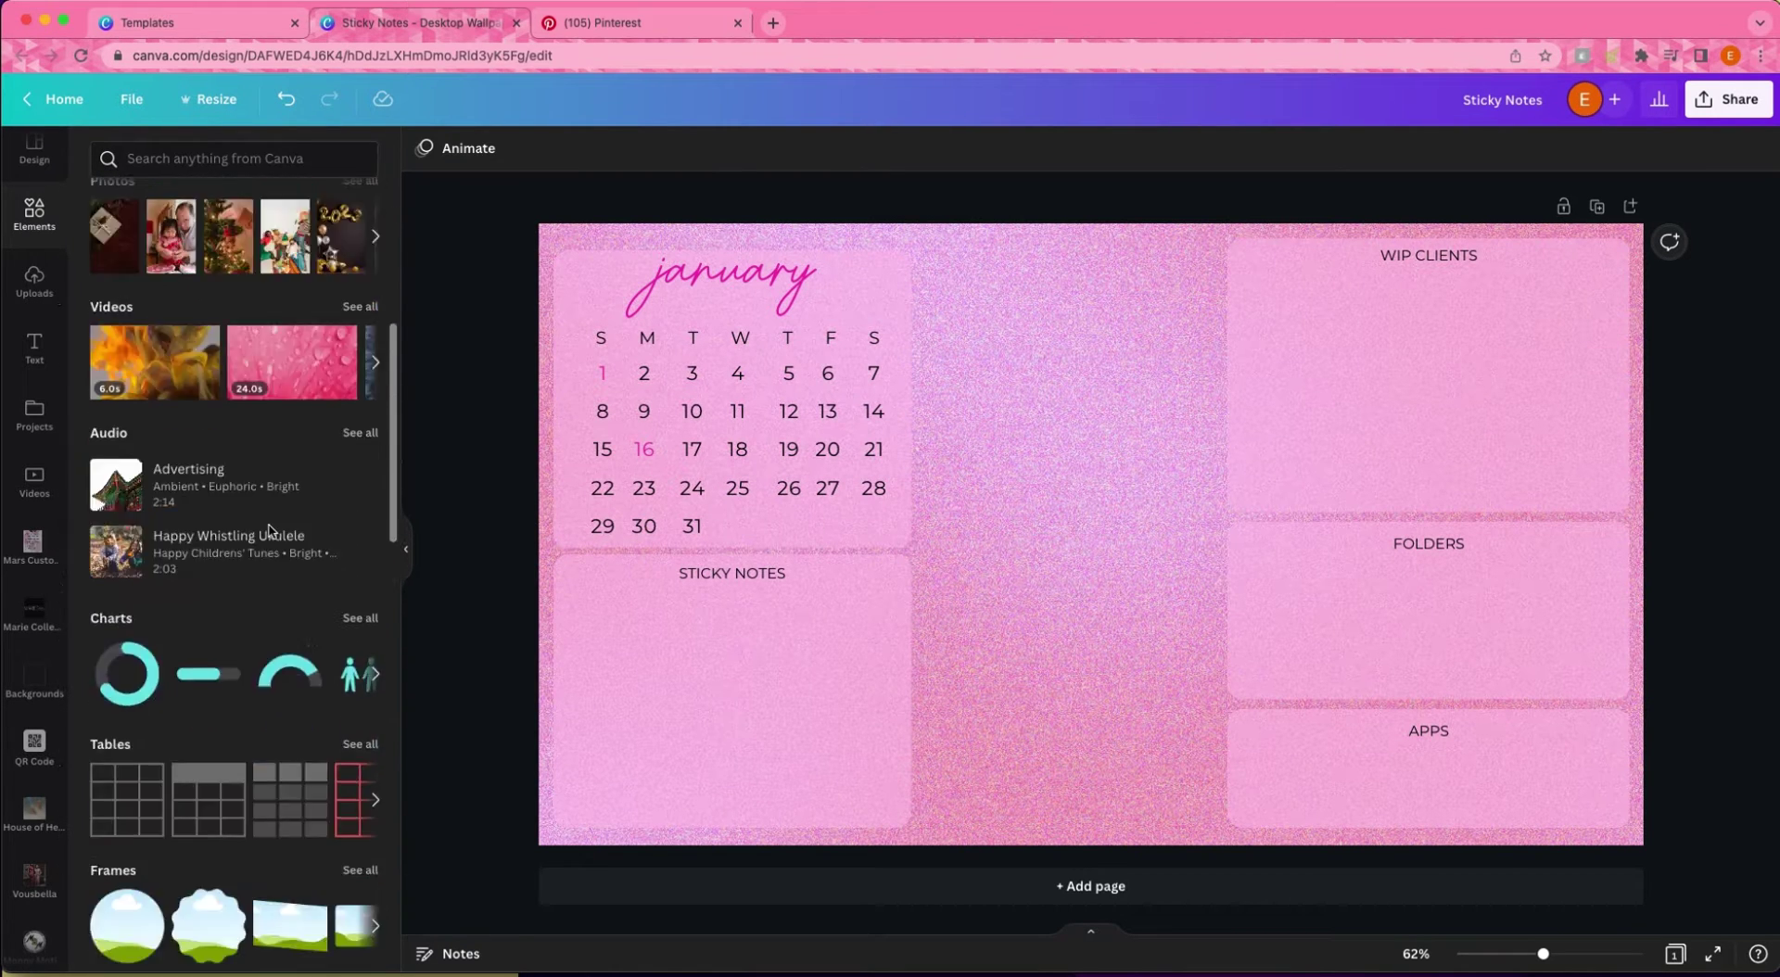
# Add a rounded portrait photo frame, deleting the trial landscape frame.
pyautogui.click(354, 728)
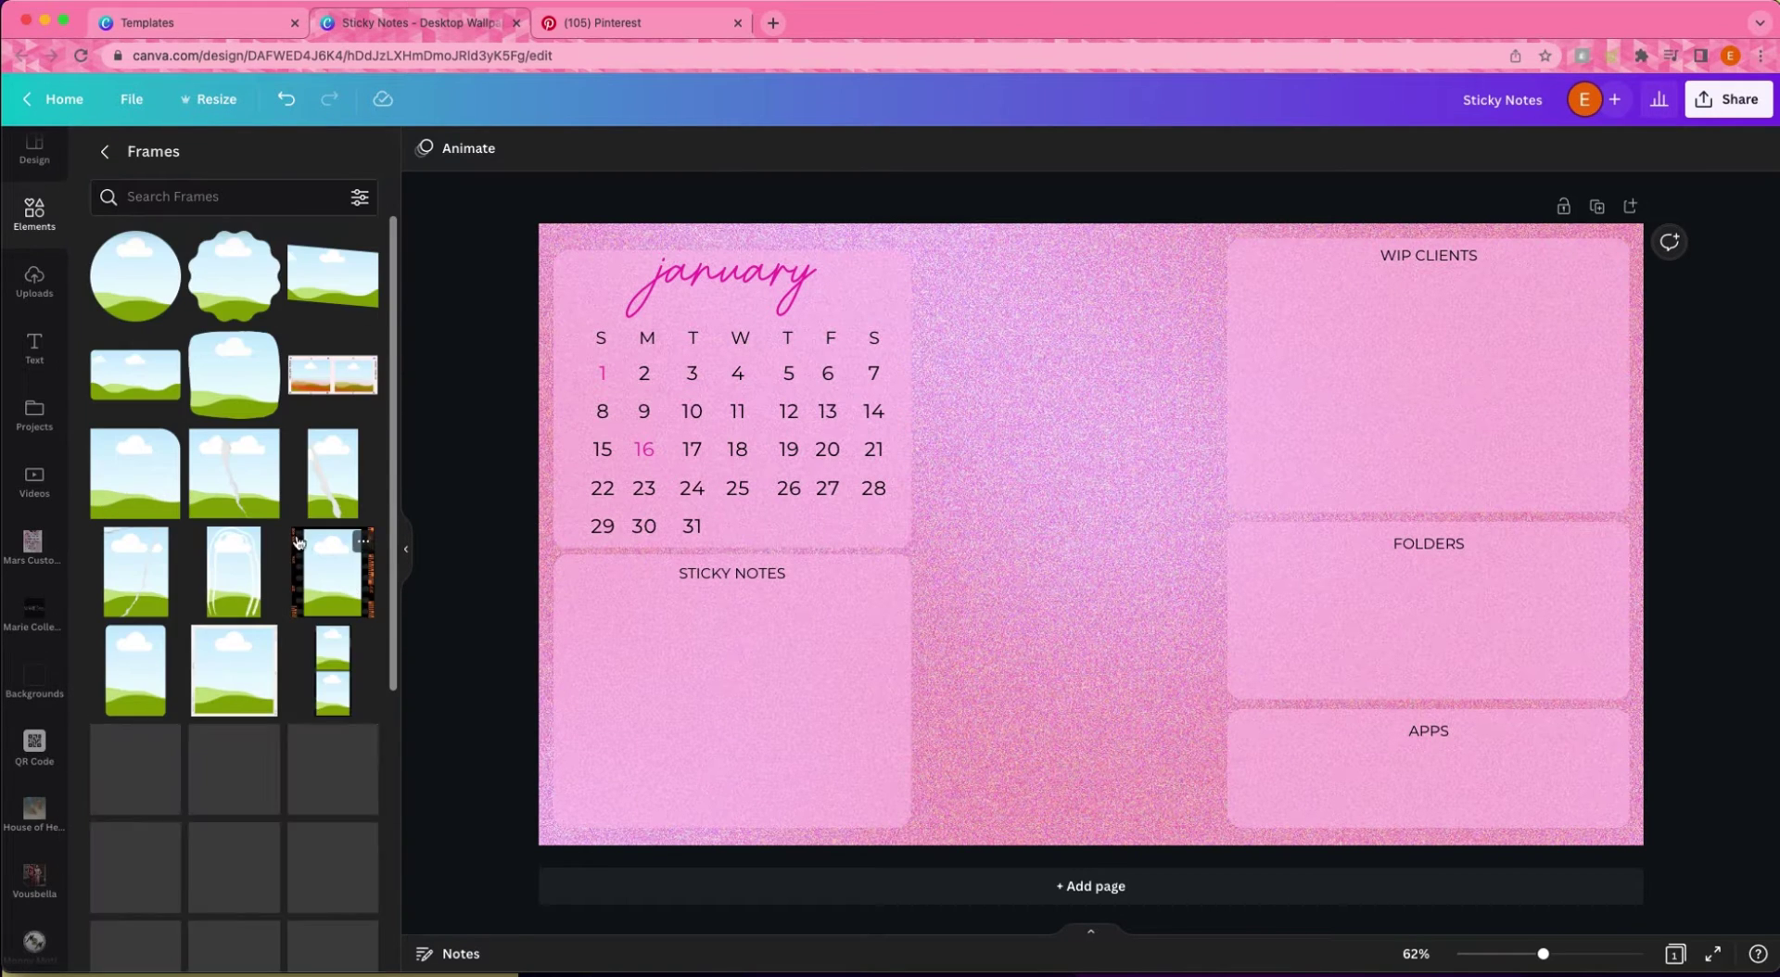
pyautogui.click(153, 396)
pyautogui.moveTo(1090, 739); pyautogui.dragTo(1164, 532)
pyautogui.moveTo(1253, 817); pyautogui.dragTo(1053, 497)
pyautogui.moveTo(929, 251); pyautogui.dragTo(944, 291)
pyautogui.scroll(-1, 384, 745)
pyautogui.click(234, 823)
pyautogui.moveTo(1066, 556); pyautogui.dragTo(1205, 575)
pyautogui.press('Delete')
pyautogui.scroll(-6, 250, 723)
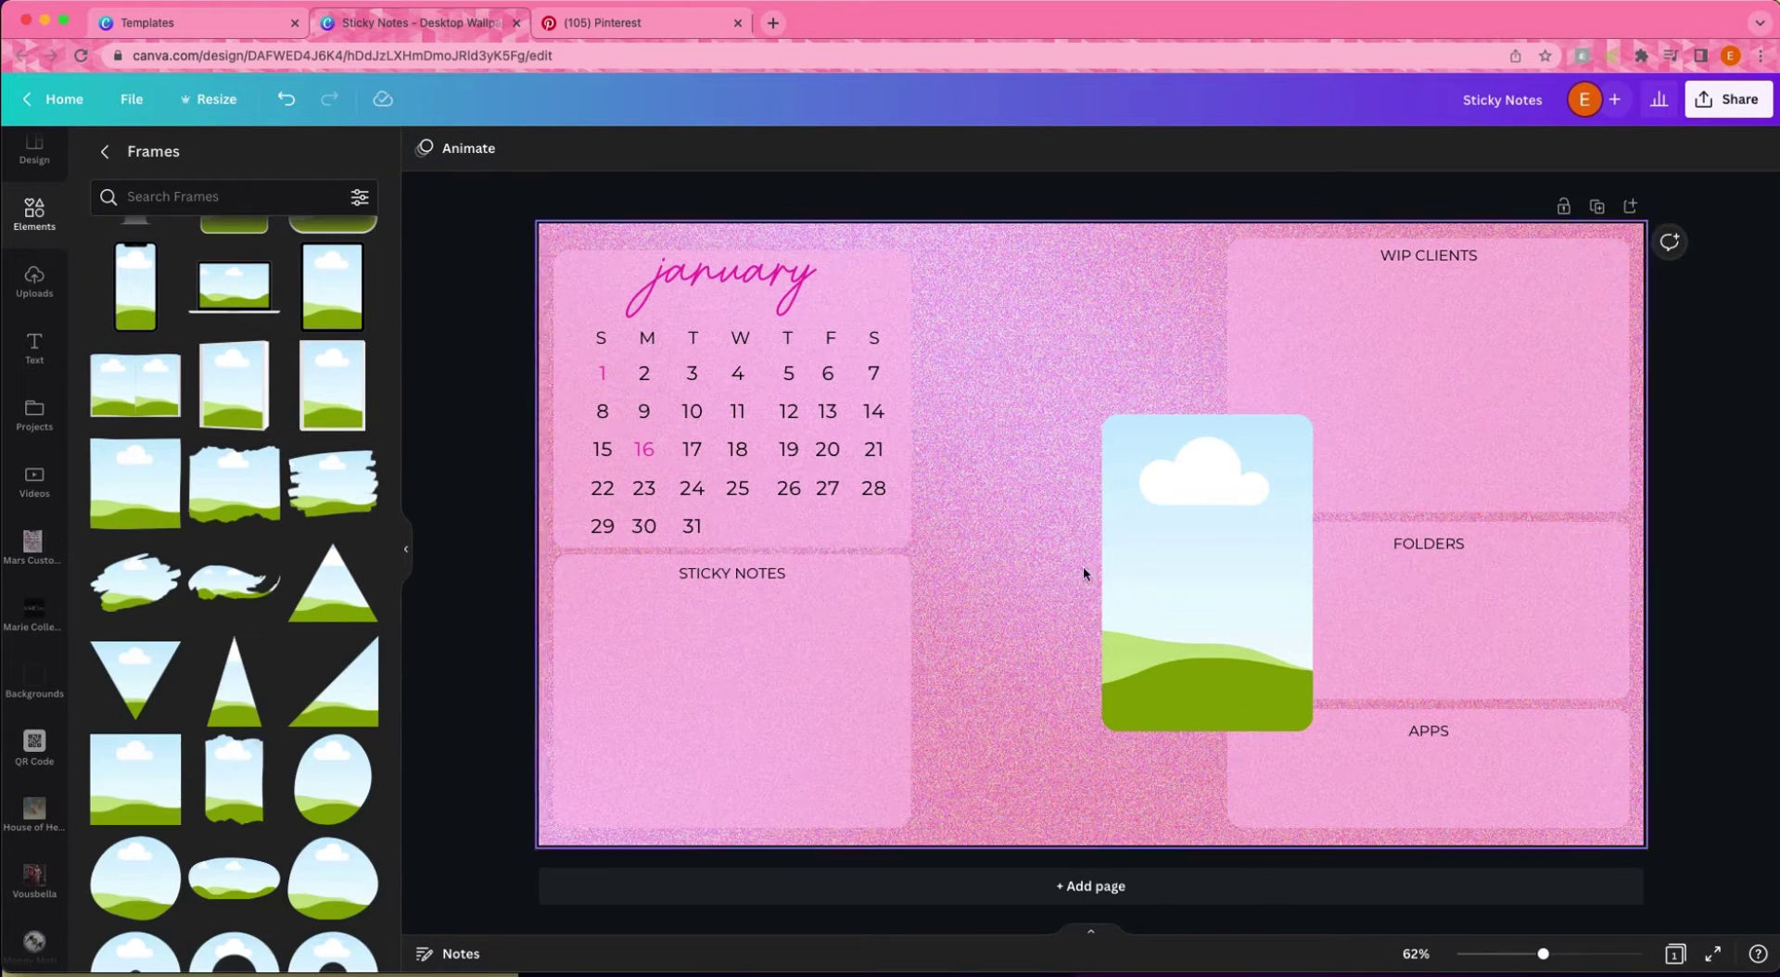
# Fill the frame with the neon heart image and place it beside the calendar.
pyautogui.moveTo(1061, 532); pyautogui.dragTo(871, 593)
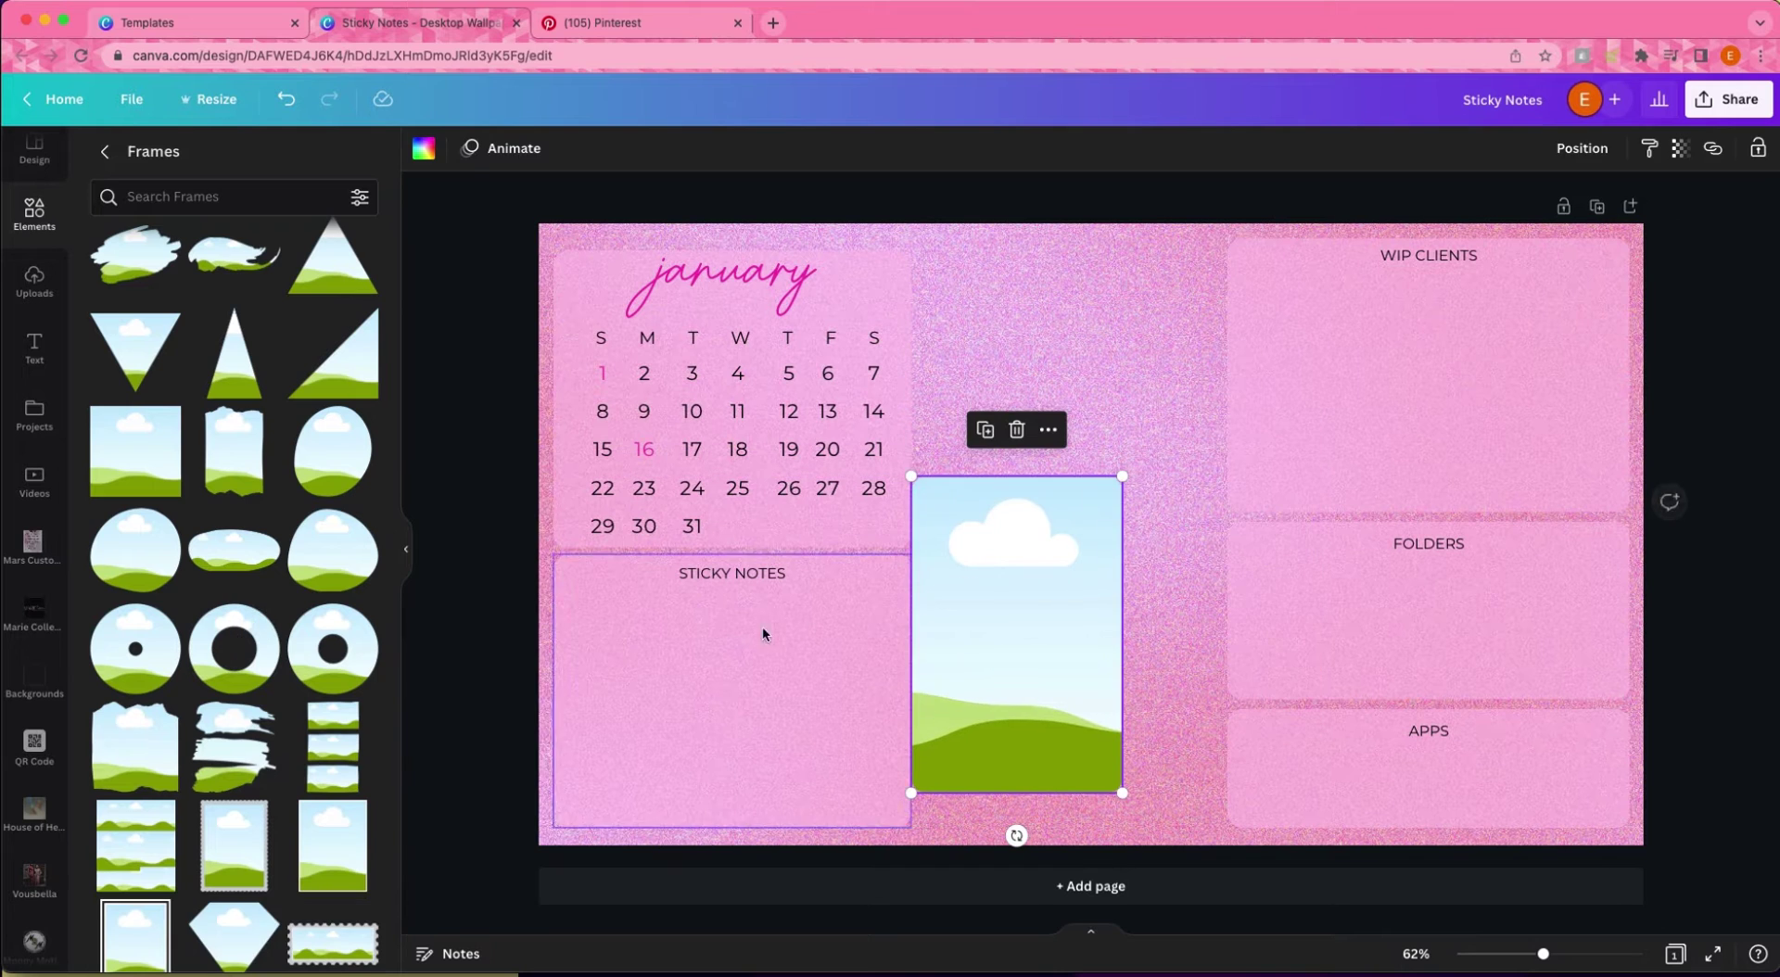
pyautogui.click(55, 284)
pyautogui.moveTo(143, 383); pyautogui.dragTo(954, 616)
pyautogui.click(495, 215)
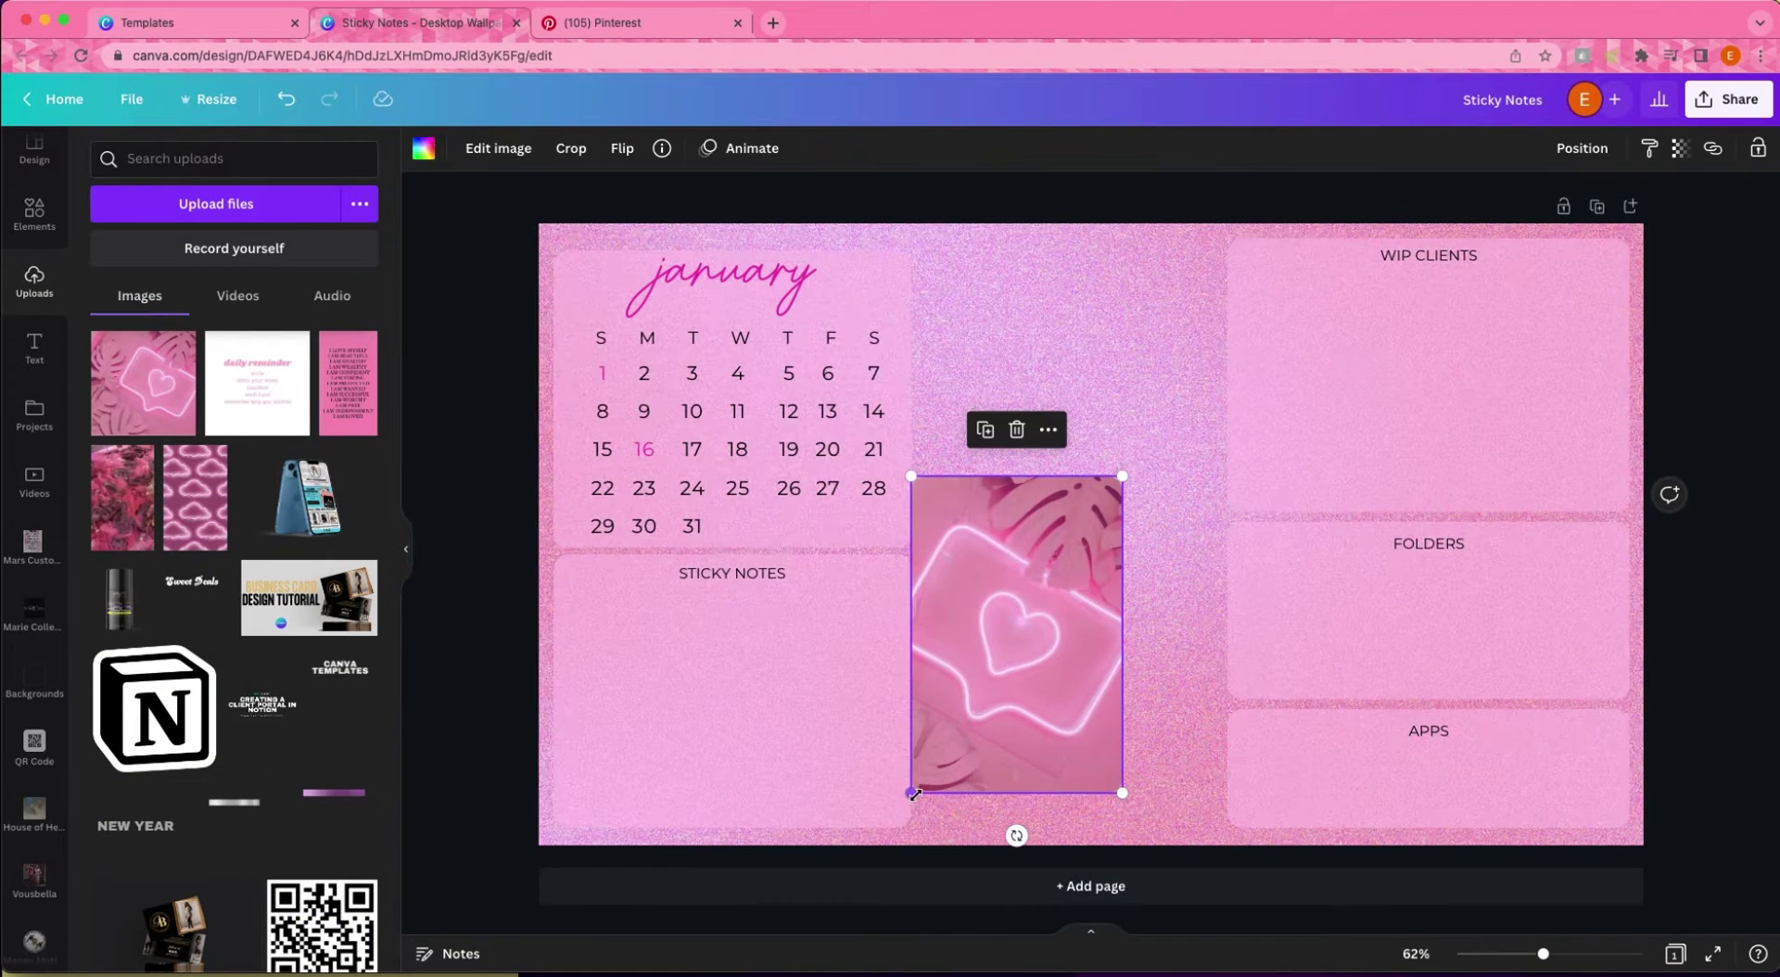
pyautogui.moveTo(915, 794); pyautogui.dragTo(1018, 466)
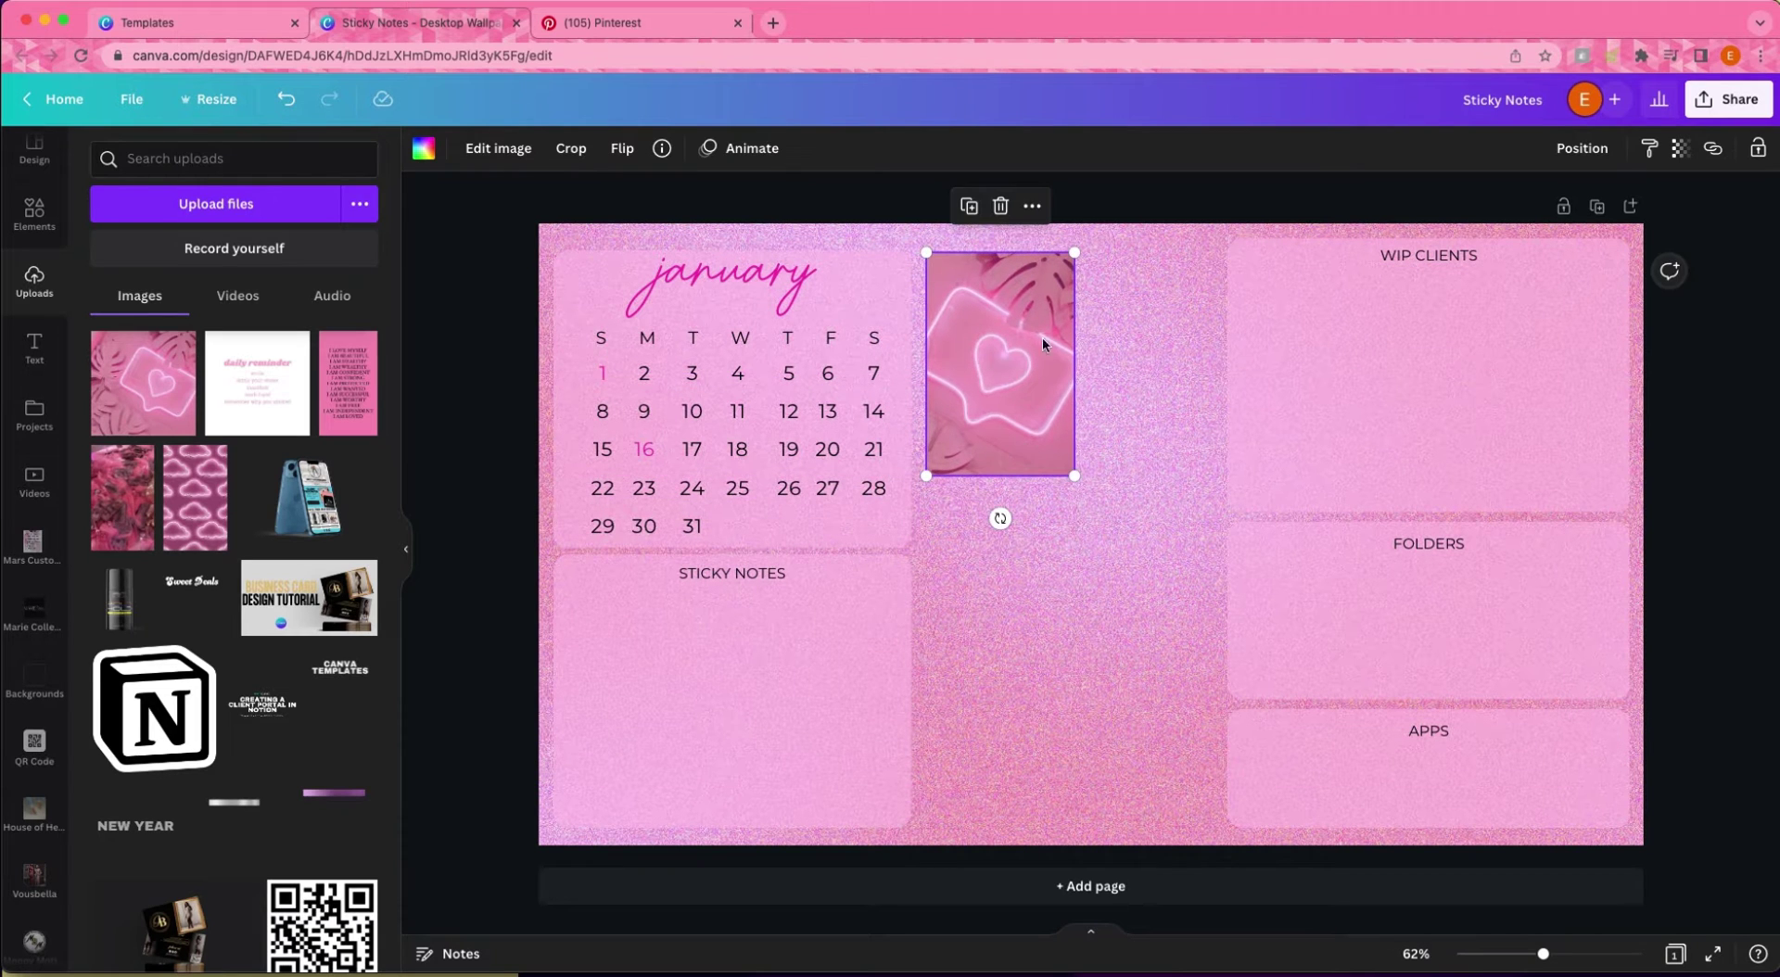
# Duplicate the framed photo to its right and fill the copy with the affirmations image.
pyautogui.click(969, 205)
pyautogui.moveTo(1005, 365); pyautogui.dragTo(1020, 418)
pyautogui.moveTo(1232, 477); pyautogui.dragTo(1172, 428)
pyautogui.moveTo(347, 383); pyautogui.dragTo(1092, 394)
# Duplicate the pair below and fill them with the pink clouds and daily reminder images.
pyautogui.moveTo(1031, 547); pyautogui.dragTo(1207, 245)
pyautogui.moveTo(1112, 340); pyautogui.dragTo(1115, 548)
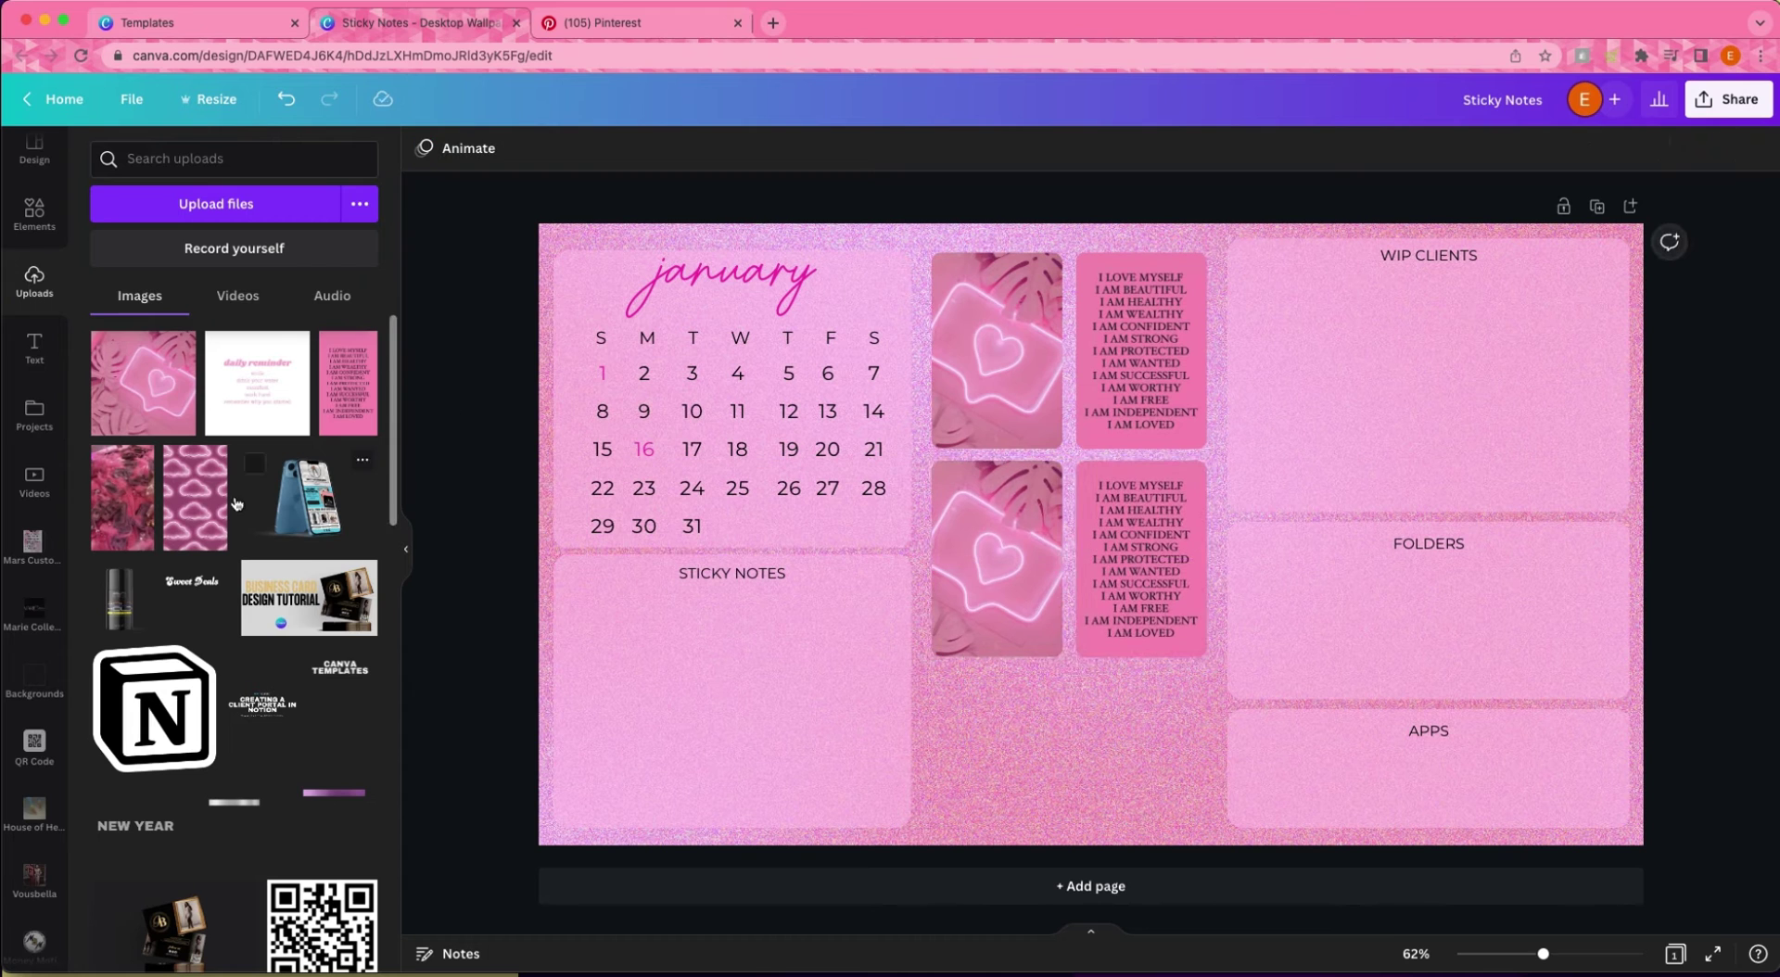
pyautogui.moveTo(195, 498); pyautogui.dragTo(1167, 560)
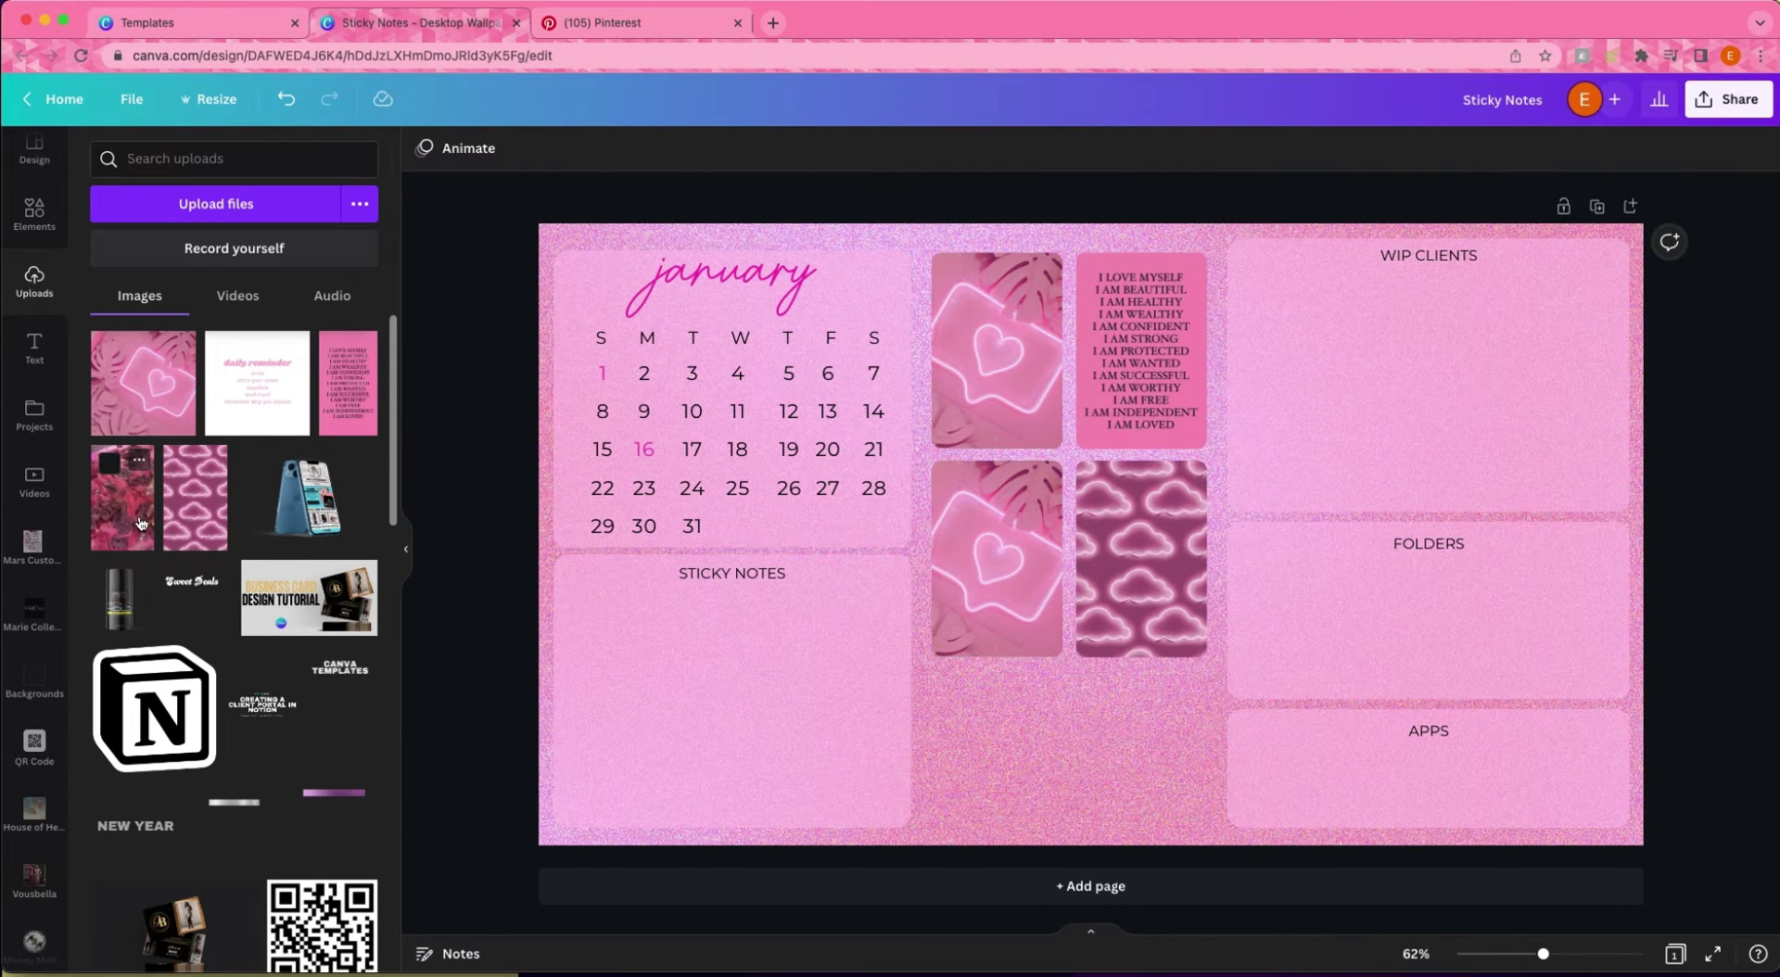
pyautogui.moveTo(250, 399); pyautogui.dragTo(992, 556)
pyautogui.doubleClick(993, 556)
pyautogui.click(1064, 777)
pyautogui.click(431, 500)
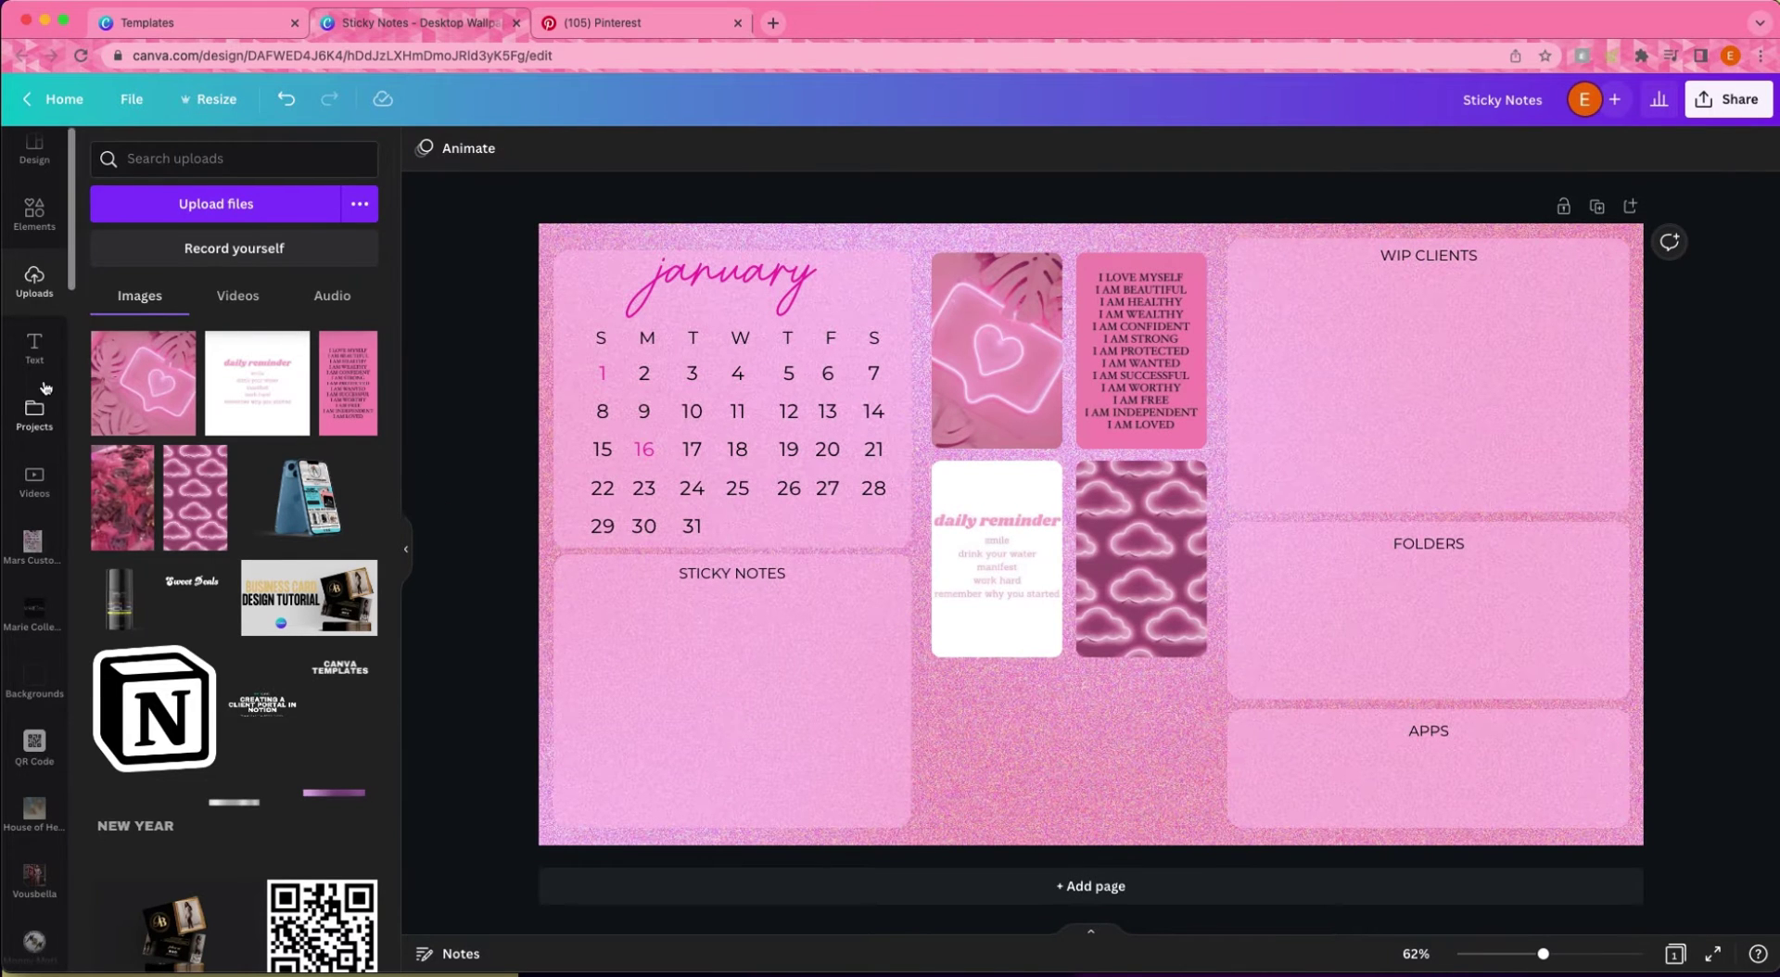
# Put the money-and-feathers photo in a landscape frame below the photo grid, centred horizontally.
pyautogui.click(121, 496)
pyautogui.moveTo(1078, 492); pyautogui.dragTo(1306, 548)
pyautogui.click(34, 213)
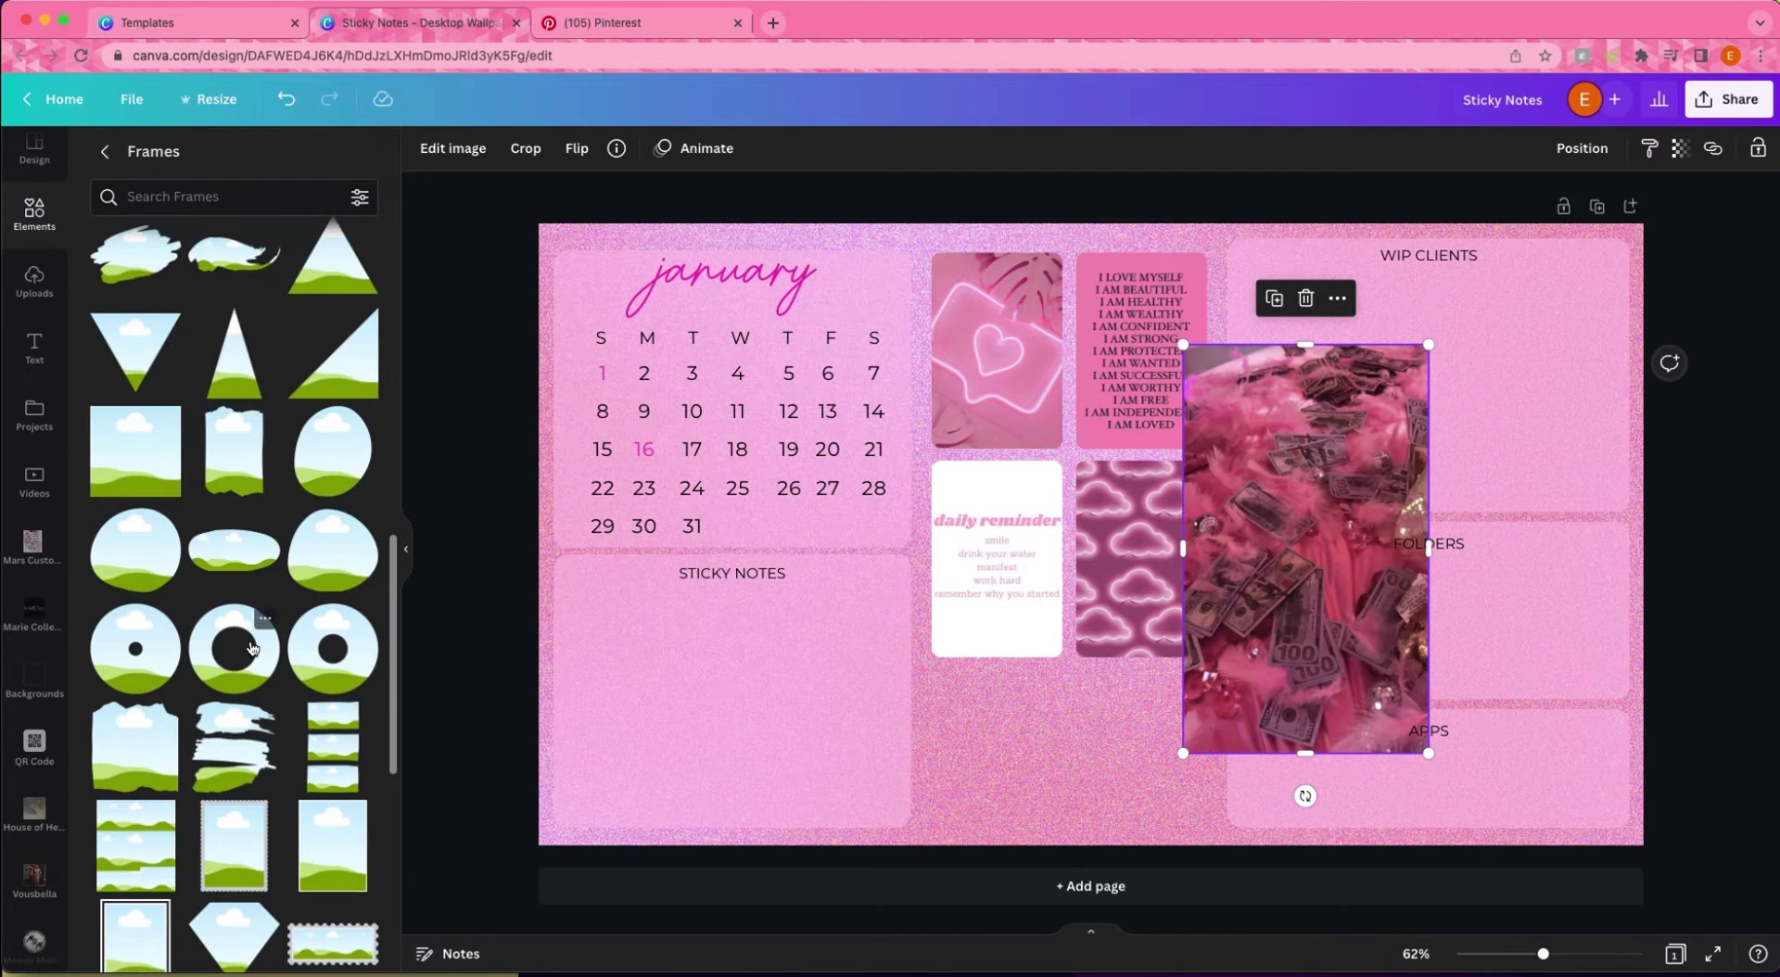
pyautogui.moveTo(129, 371); pyautogui.dragTo(1109, 560)
pyautogui.moveTo(1488, 512); pyautogui.dragTo(1210, 670)
pyautogui.moveTo(1272, 586); pyautogui.dragTo(1151, 695)
pyautogui.click(1581, 148)
pyautogui.click(1536, 321)
# Narrow the FOLDERS box, then narrow the WIP CLIENTS box to match it.
pyautogui.rightClick(1572, 442)
pyautogui.click(1231, 369)
pyautogui.click(1231, 369)
pyautogui.rightClick(1298, 792)
pyautogui.click(1237, 774)
pyautogui.click(1242, 630)
pyautogui.moveTo(1226, 612); pyautogui.dragTo(1247, 613)
pyautogui.click(1233, 374)
pyautogui.moveTo(1228, 374); pyautogui.dragTo(1248, 377)
# Centre the labels in the WIP CLIENTS, FOLDERS and APPS boxes.
pyautogui.press('Escape')
pyautogui.click(1443, 360)
pyautogui.click(1613, 149)
pyautogui.click(1661, 581)
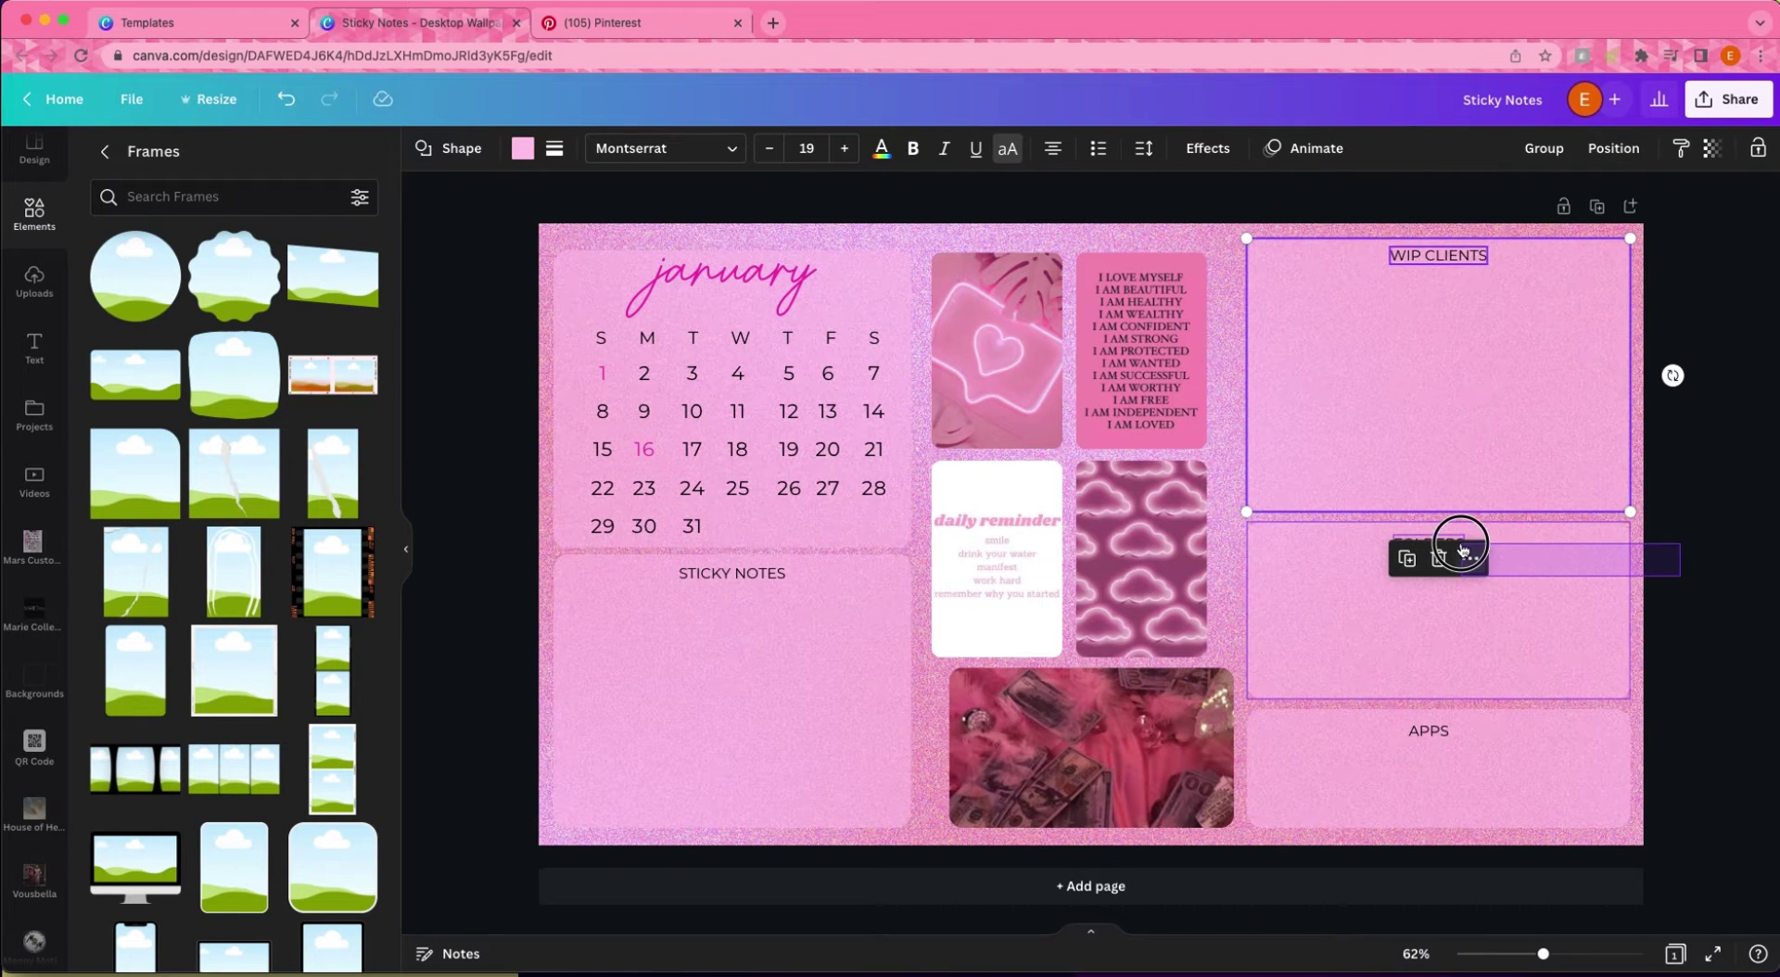
pyautogui.press('Tab')
pyautogui.click(1613, 148)
pyautogui.click(1465, 335)
pyautogui.press('Tab')
pyautogui.click(1613, 149)
pyautogui.click(1543, 321)
pyautogui.press('Escape')
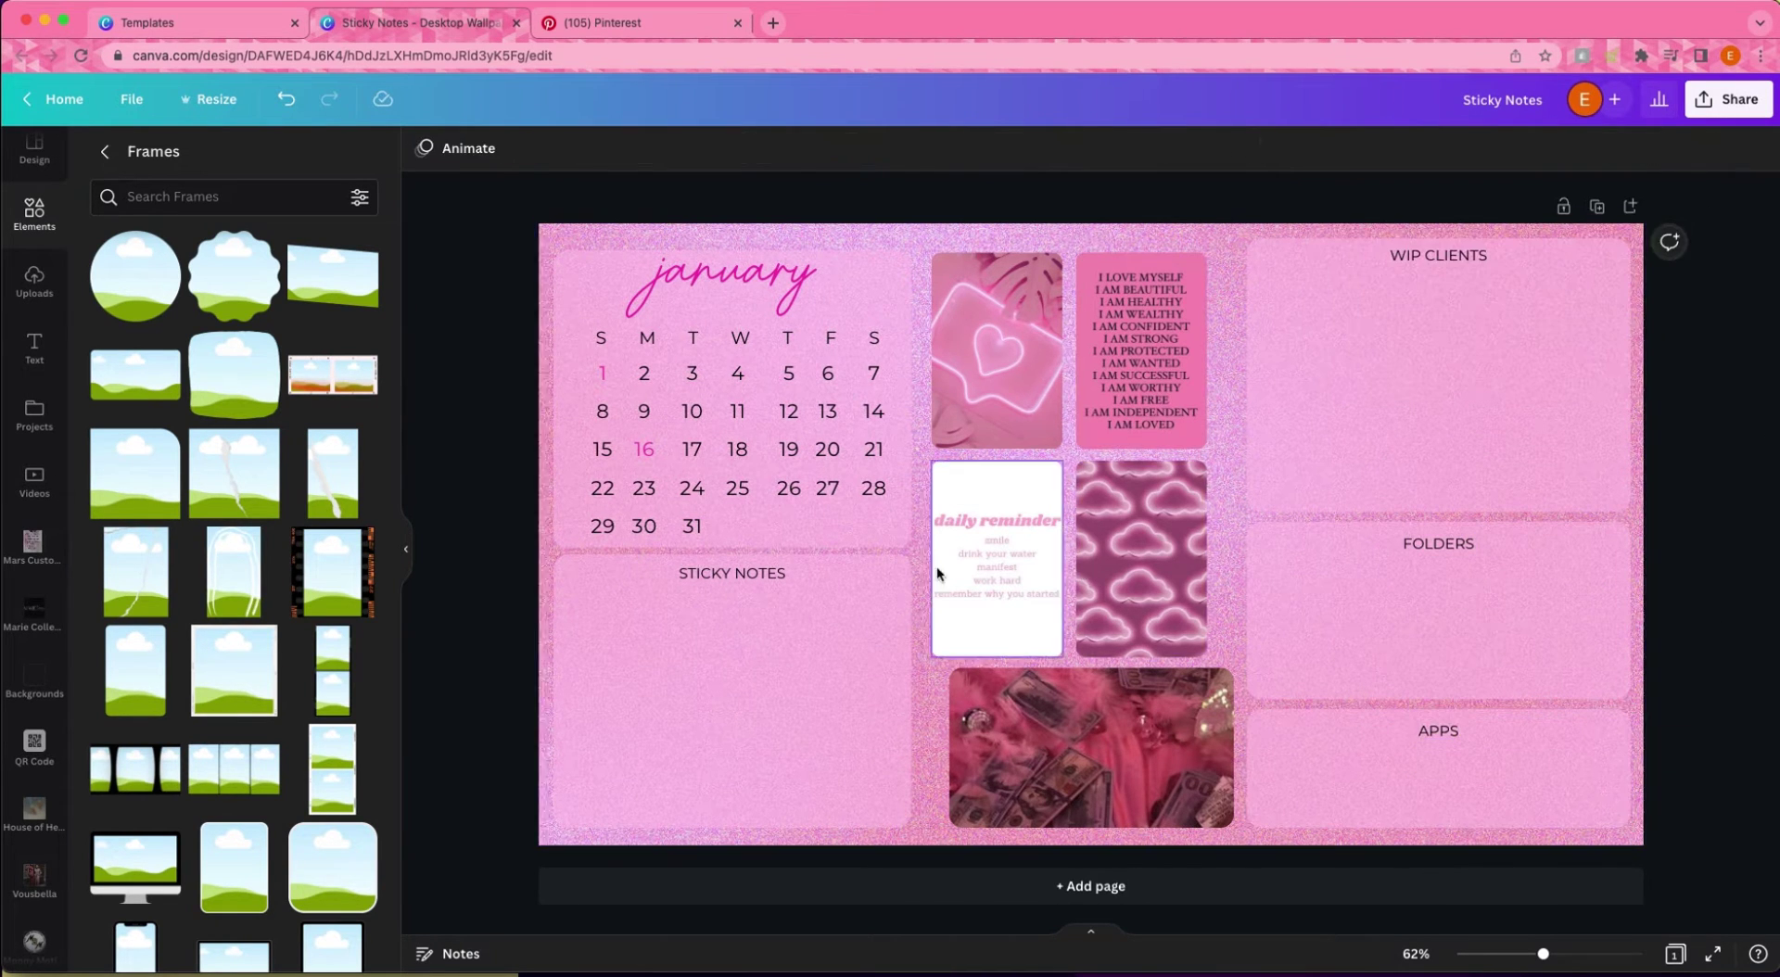
# Shift the cloud, daily reminder, neon heart and affirmations photos slightly right.
pyautogui.click(1132, 575)
pyautogui.moveTo(1148, 572); pyautogui.dragTo(1174, 572)
pyautogui.moveTo(1024, 559); pyautogui.dragTo(1041, 561)
pyautogui.moveTo(1008, 338); pyautogui.dragTo(1025, 337)
pyautogui.moveTo(1164, 337); pyautogui.dragTo(1191, 342)
# Widen the STICKY NOTES box and nudge the calendar title and date rows right.
pyautogui.click(899, 658)
pyautogui.moveTo(912, 691); pyautogui.dragTo(935, 689)
pyautogui.click(907, 431)
pyautogui.moveTo(510, 230); pyautogui.dragTo(888, 508)
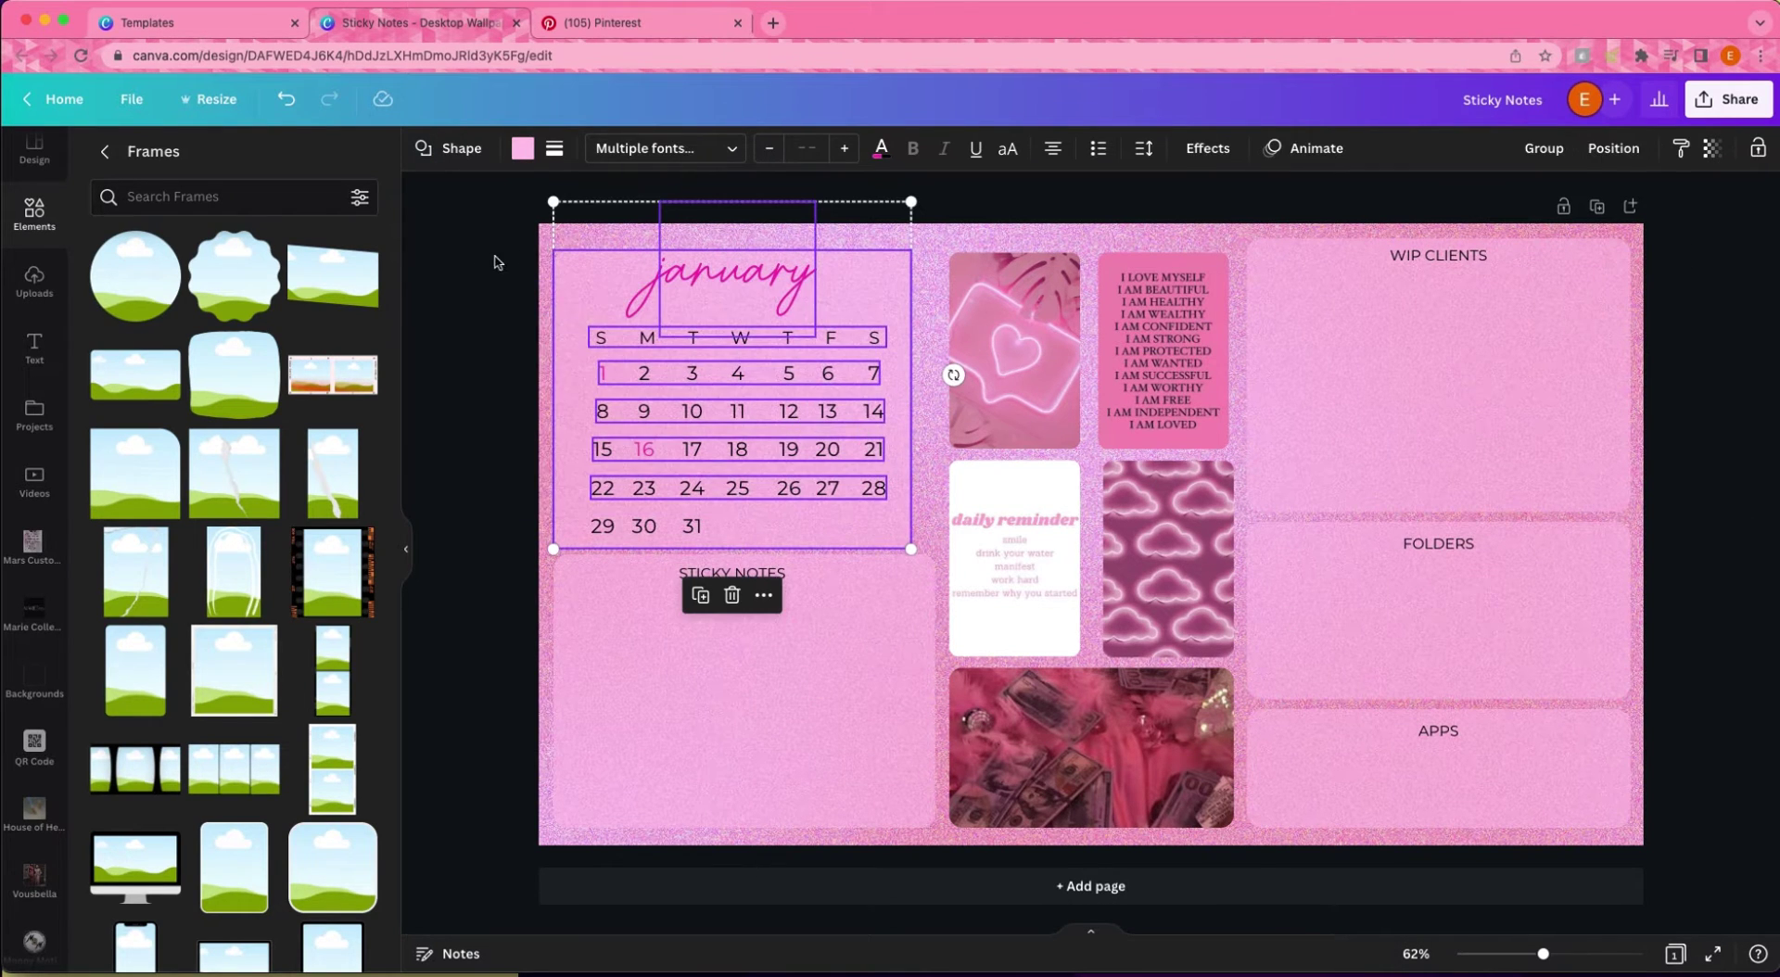
pyautogui.moveTo(778, 464); pyautogui.dragTo(790, 464)
pyautogui.click(481, 660)
pyautogui.click(556, 654)
pyautogui.moveTo(554, 652); pyautogui.dragTo(554, 653)
pyautogui.click(481, 652)
# Duplicate the STICKY NOTES label lower down in the sticky notes area.
pyautogui.click(406, 556)
pyautogui.click(605, 574)
pyautogui.moveTo(619, 582); pyautogui.dragTo(619, 748)
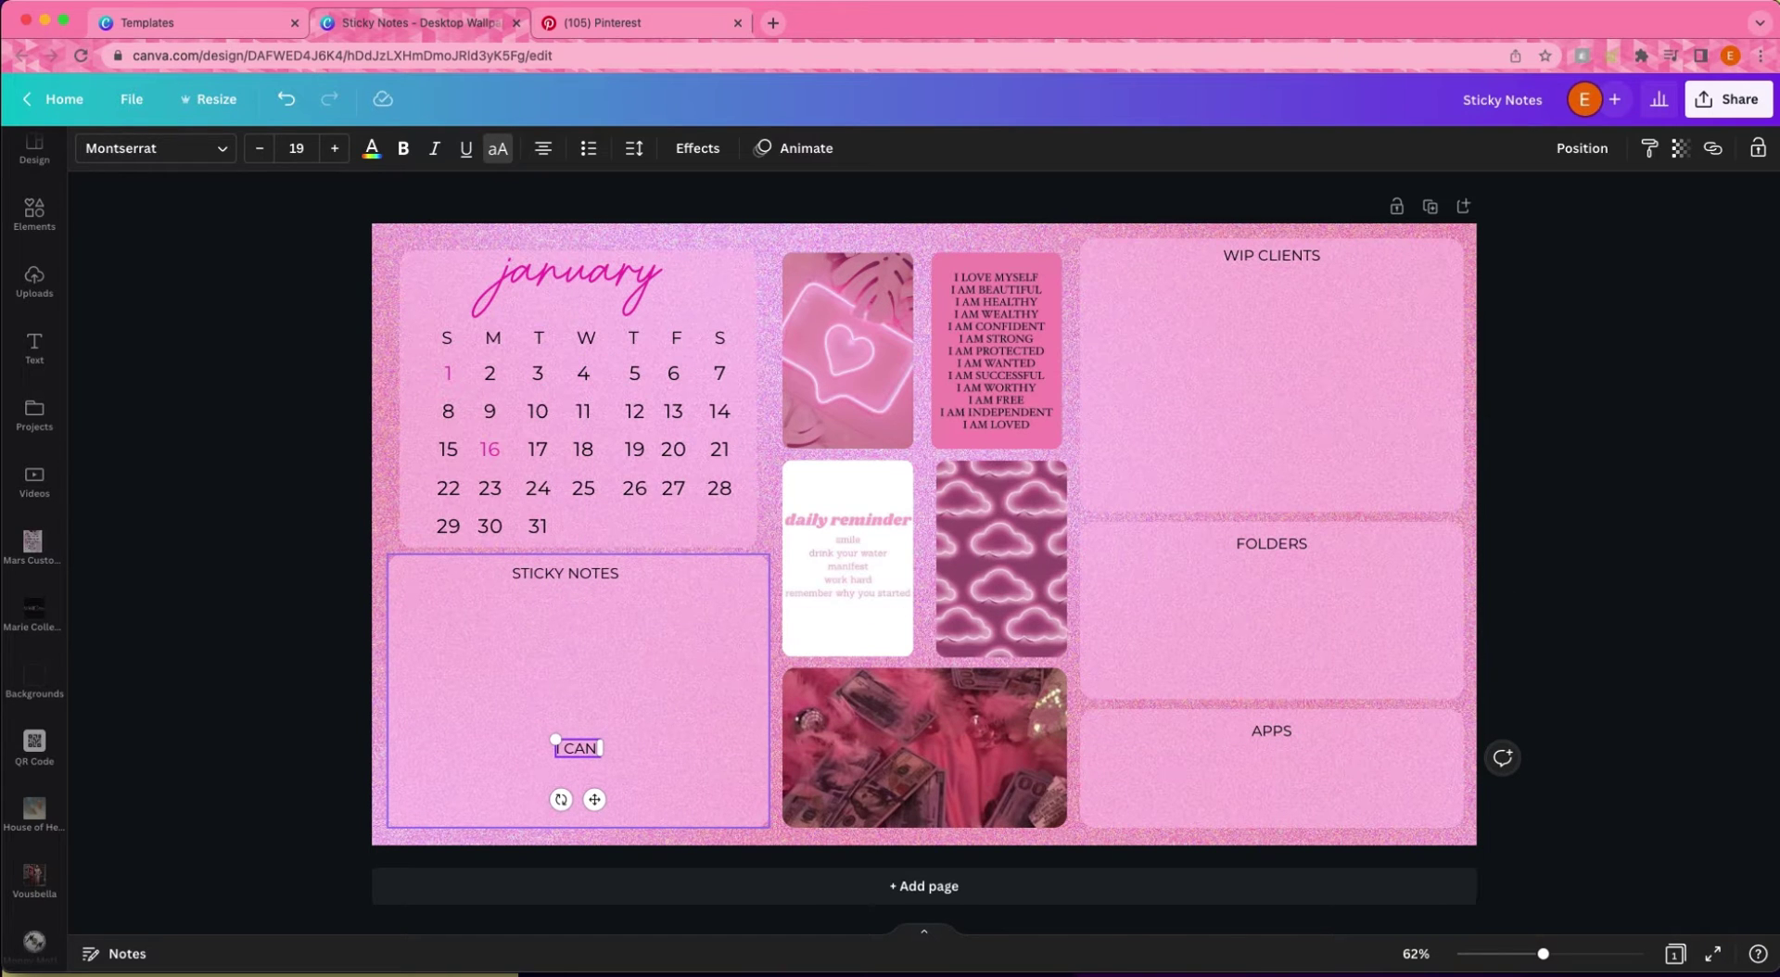
# Type the quote text into the copied label and set it in the Better Grade script font.
pyautogui.write(', ')
pyautogui.write('I can')
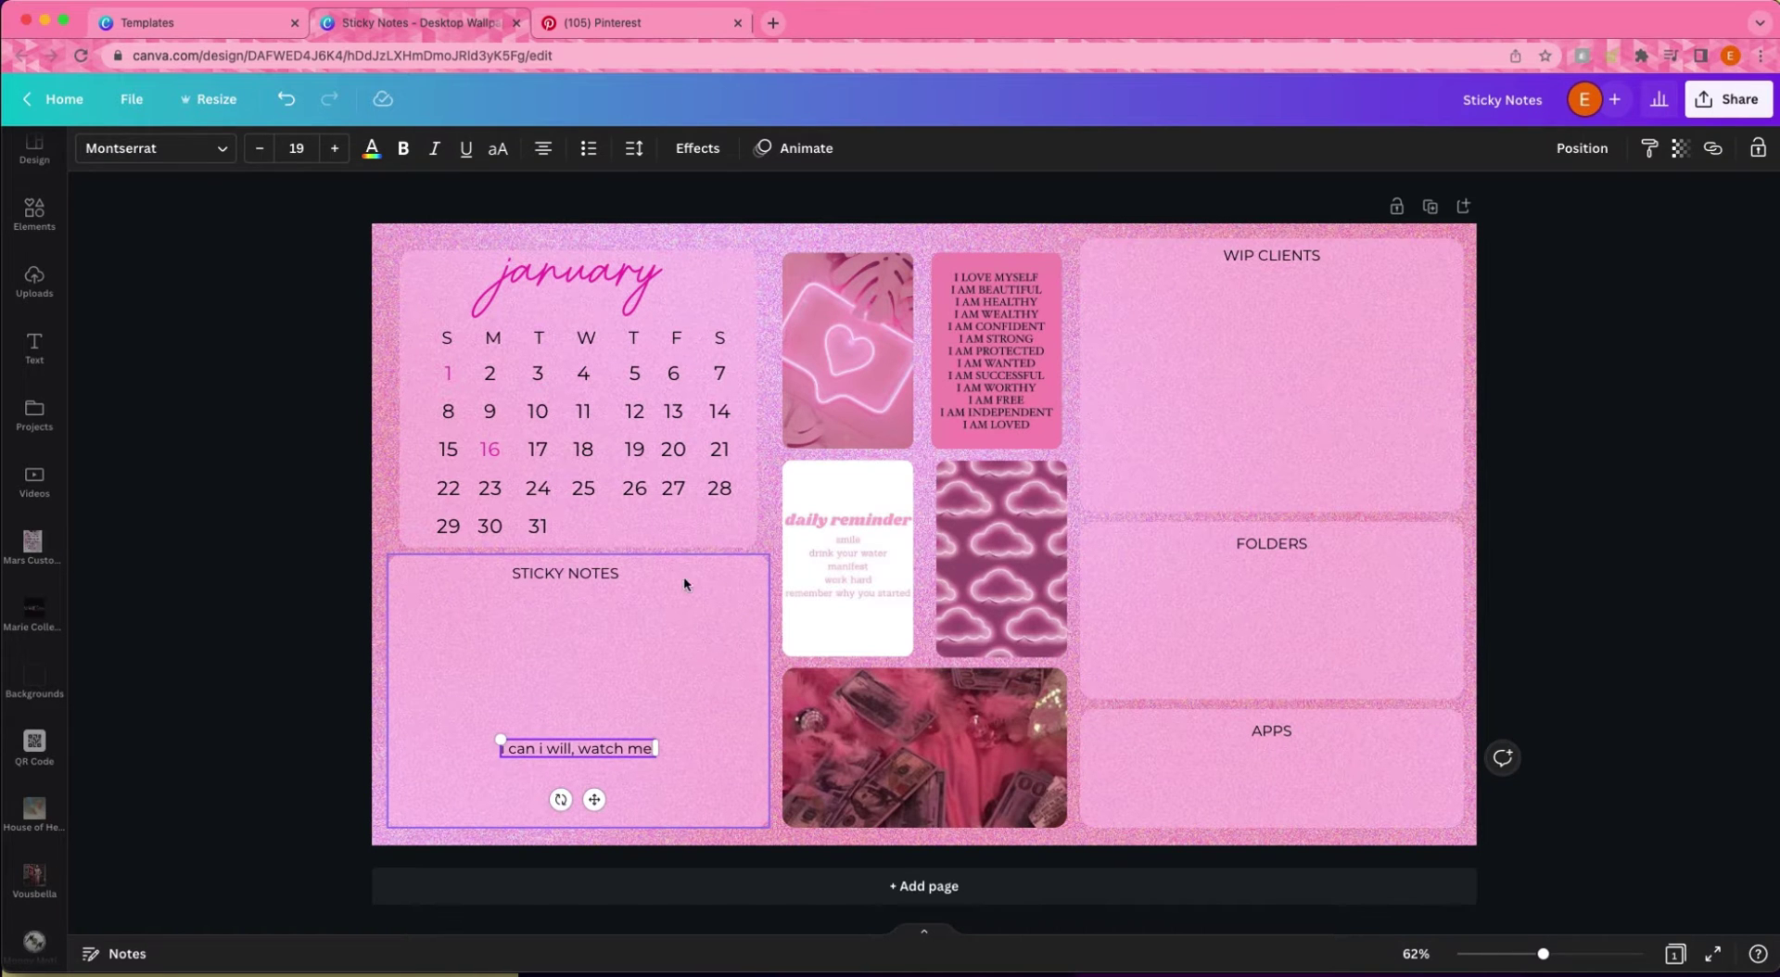
pyautogui.click(219, 150)
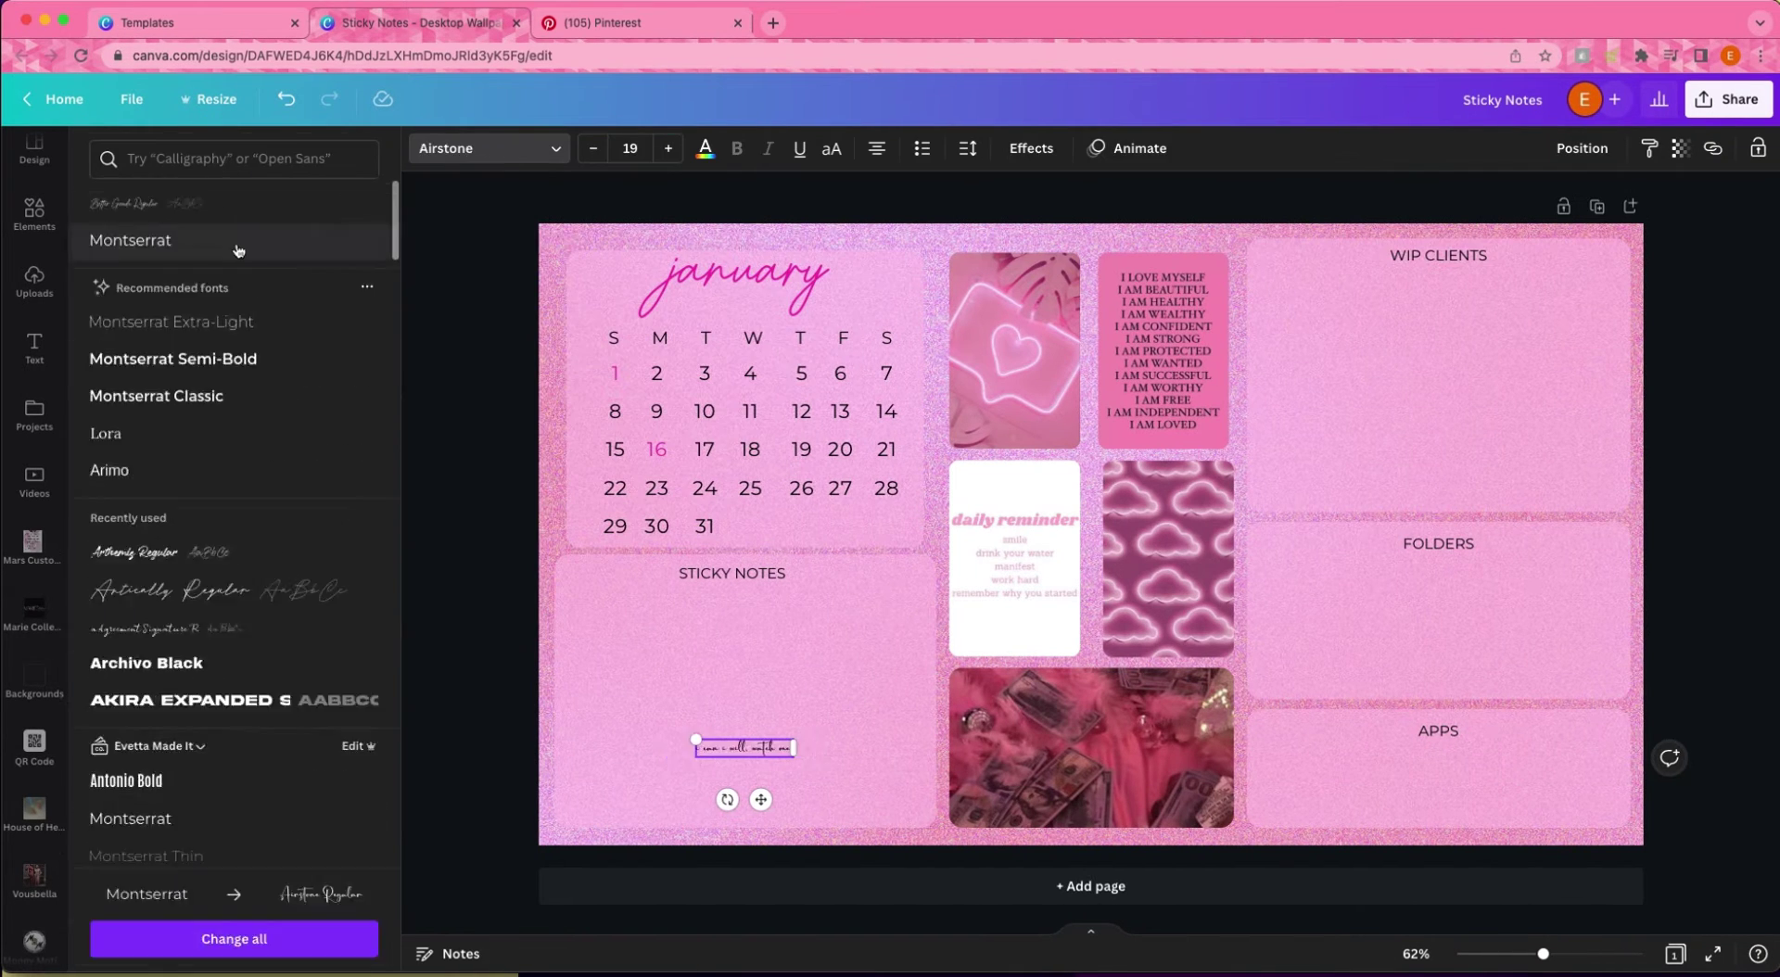
pyautogui.click(139, 551)
# Enlarge the quote to size 62.8, move it into the APPS box's lower corner, and colour it pink.
pyautogui.moveTo(714, 739); pyautogui.dragTo(577, 697)
pyautogui.moveTo(675, 799); pyautogui.dragTo(1025, 823)
pyautogui.hotkey('ctrl', 'z')
pyautogui.hotkey('ctrl', 'z')
pyautogui.click(925, 819)
pyautogui.click(753, 740)
pyautogui.moveTo(716, 739); pyautogui.dragTo(588, 699)
pyautogui.moveTo(702, 799); pyautogui.dragTo(1557, 880)
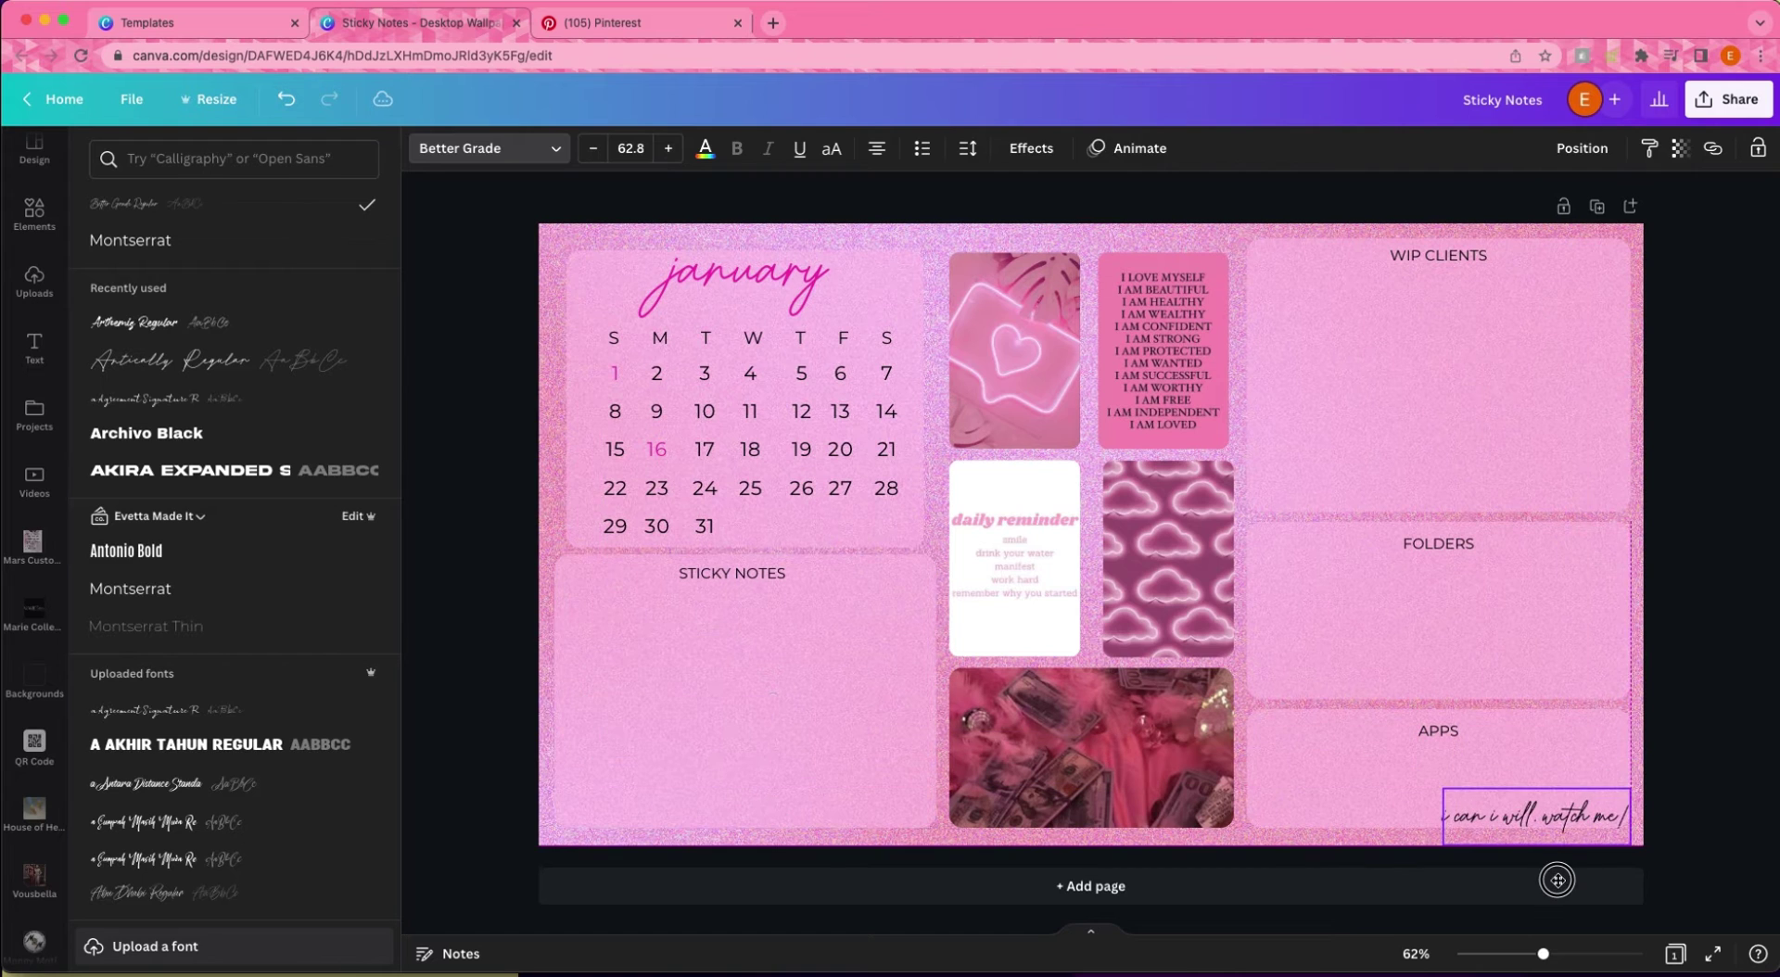
pyautogui.click(705, 149)
pyautogui.click(211, 247)
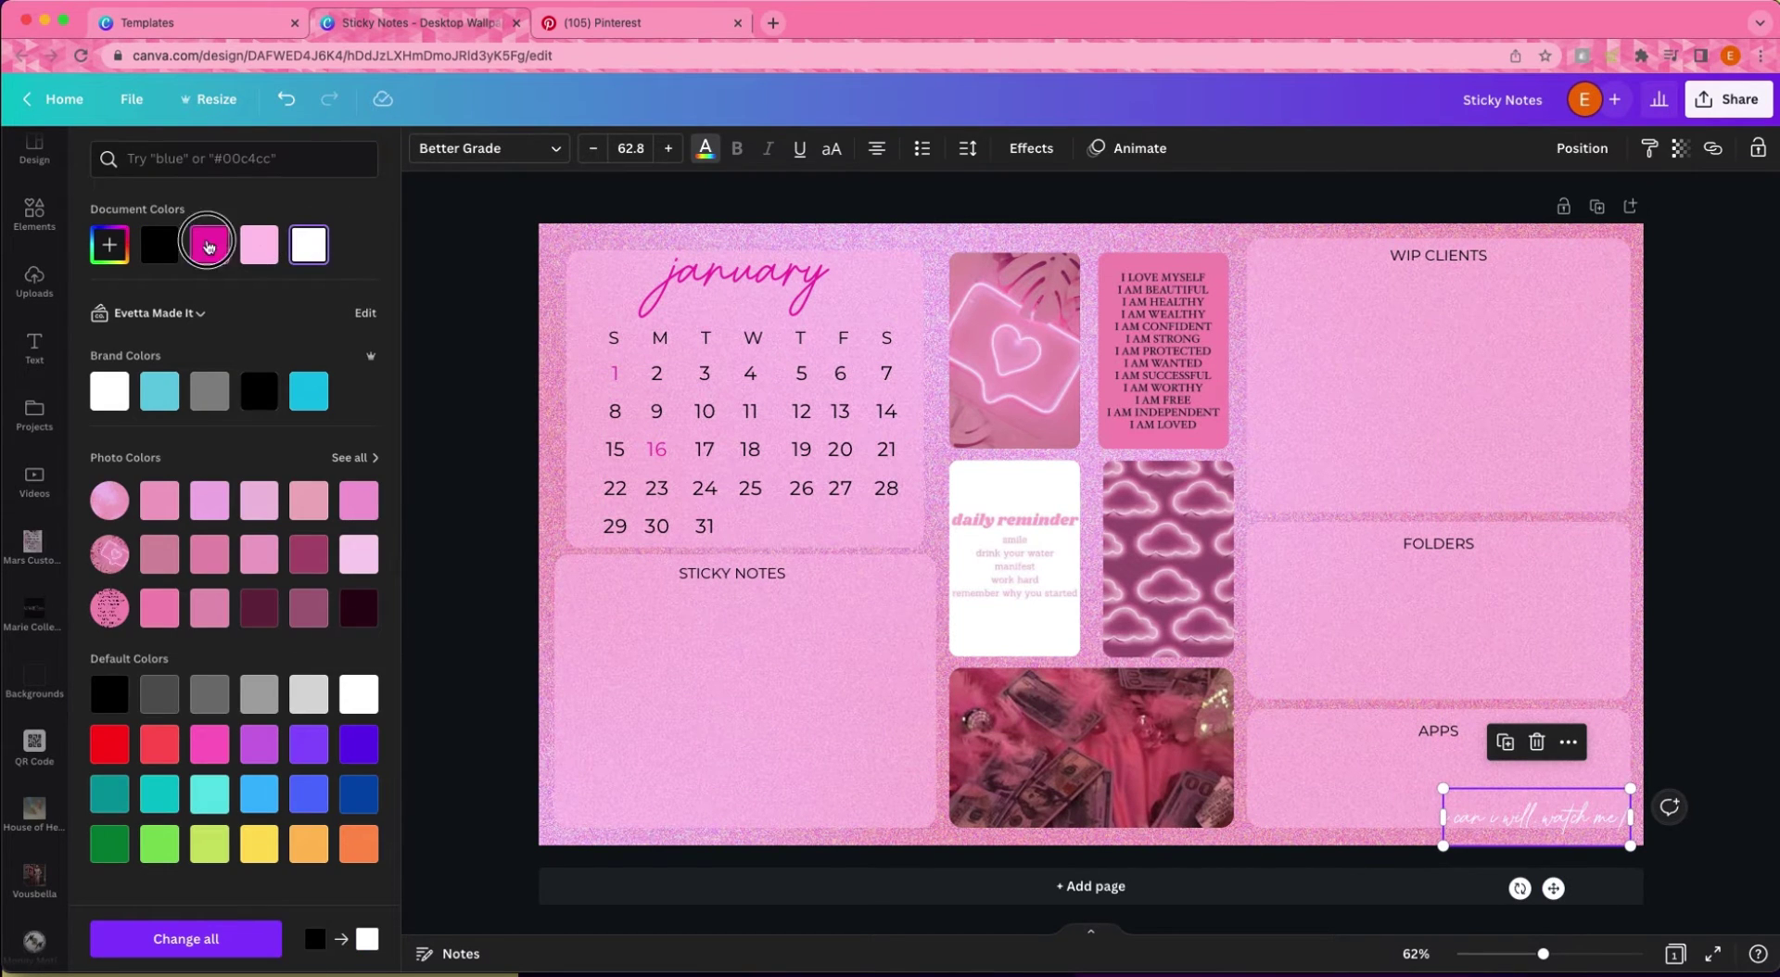
pyautogui.click(438, 269)
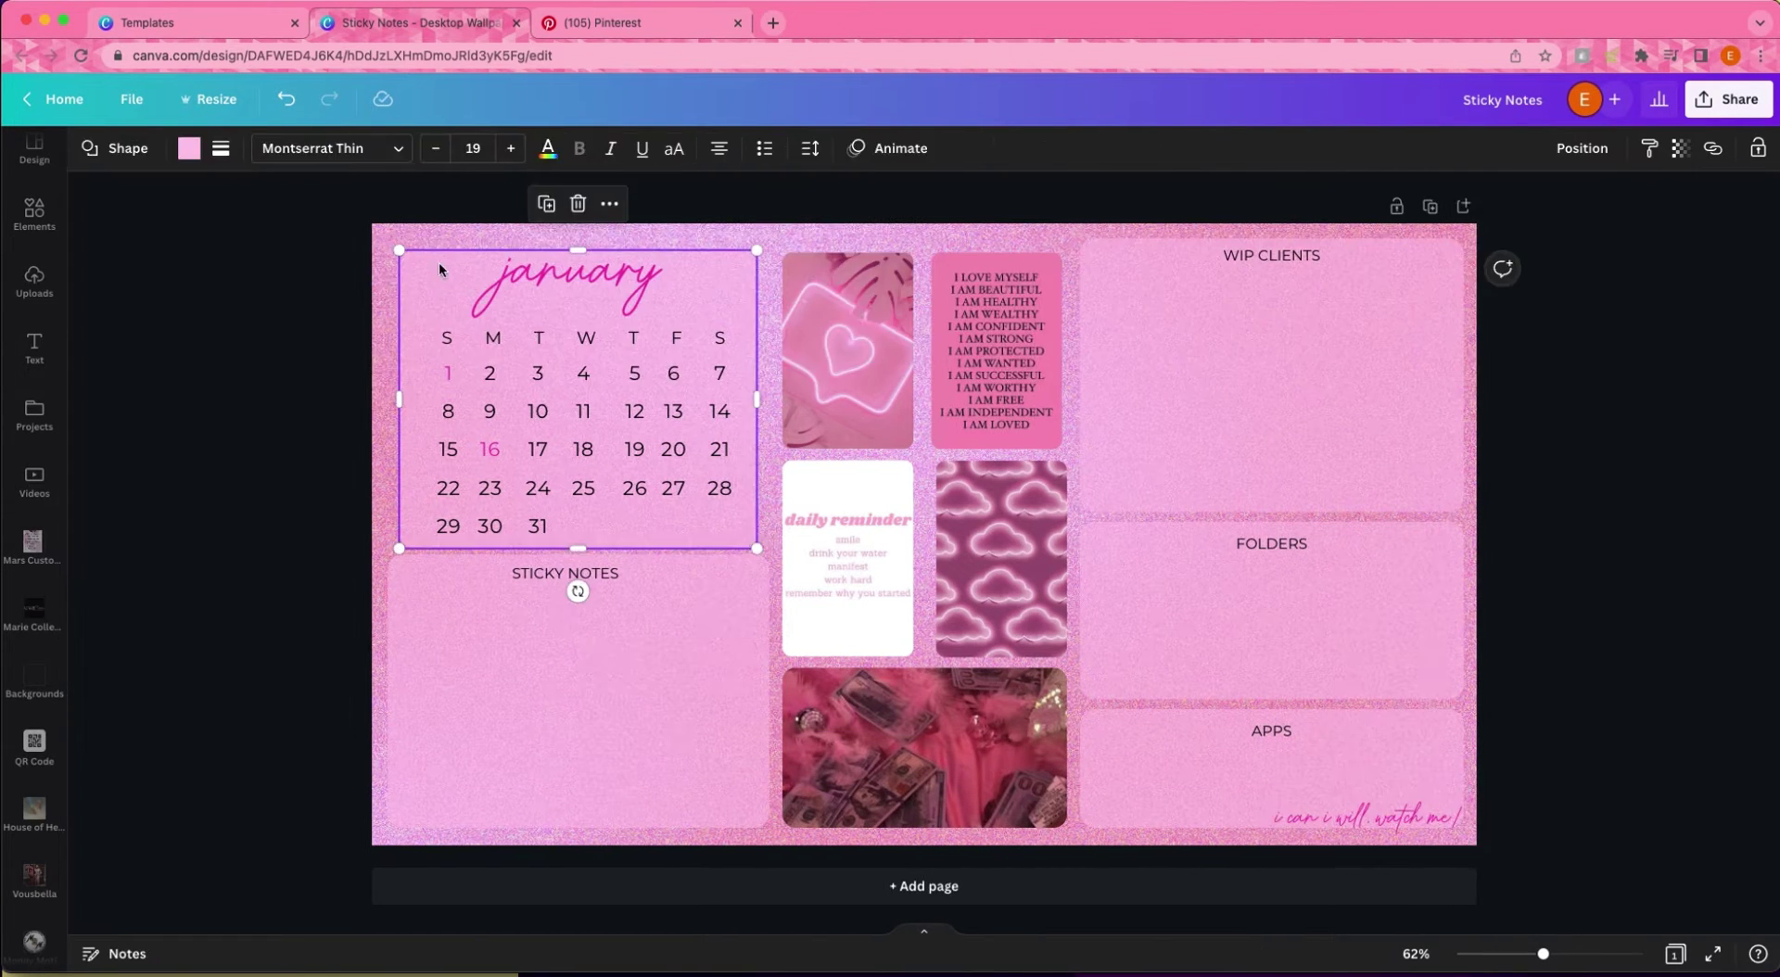
# Search the design elements for "tape".
pyautogui.click(284, 559)
pyautogui.click(34, 213)
pyautogui.click(104, 145)
pyautogui.write('tape')
pyautogui.press('Return')
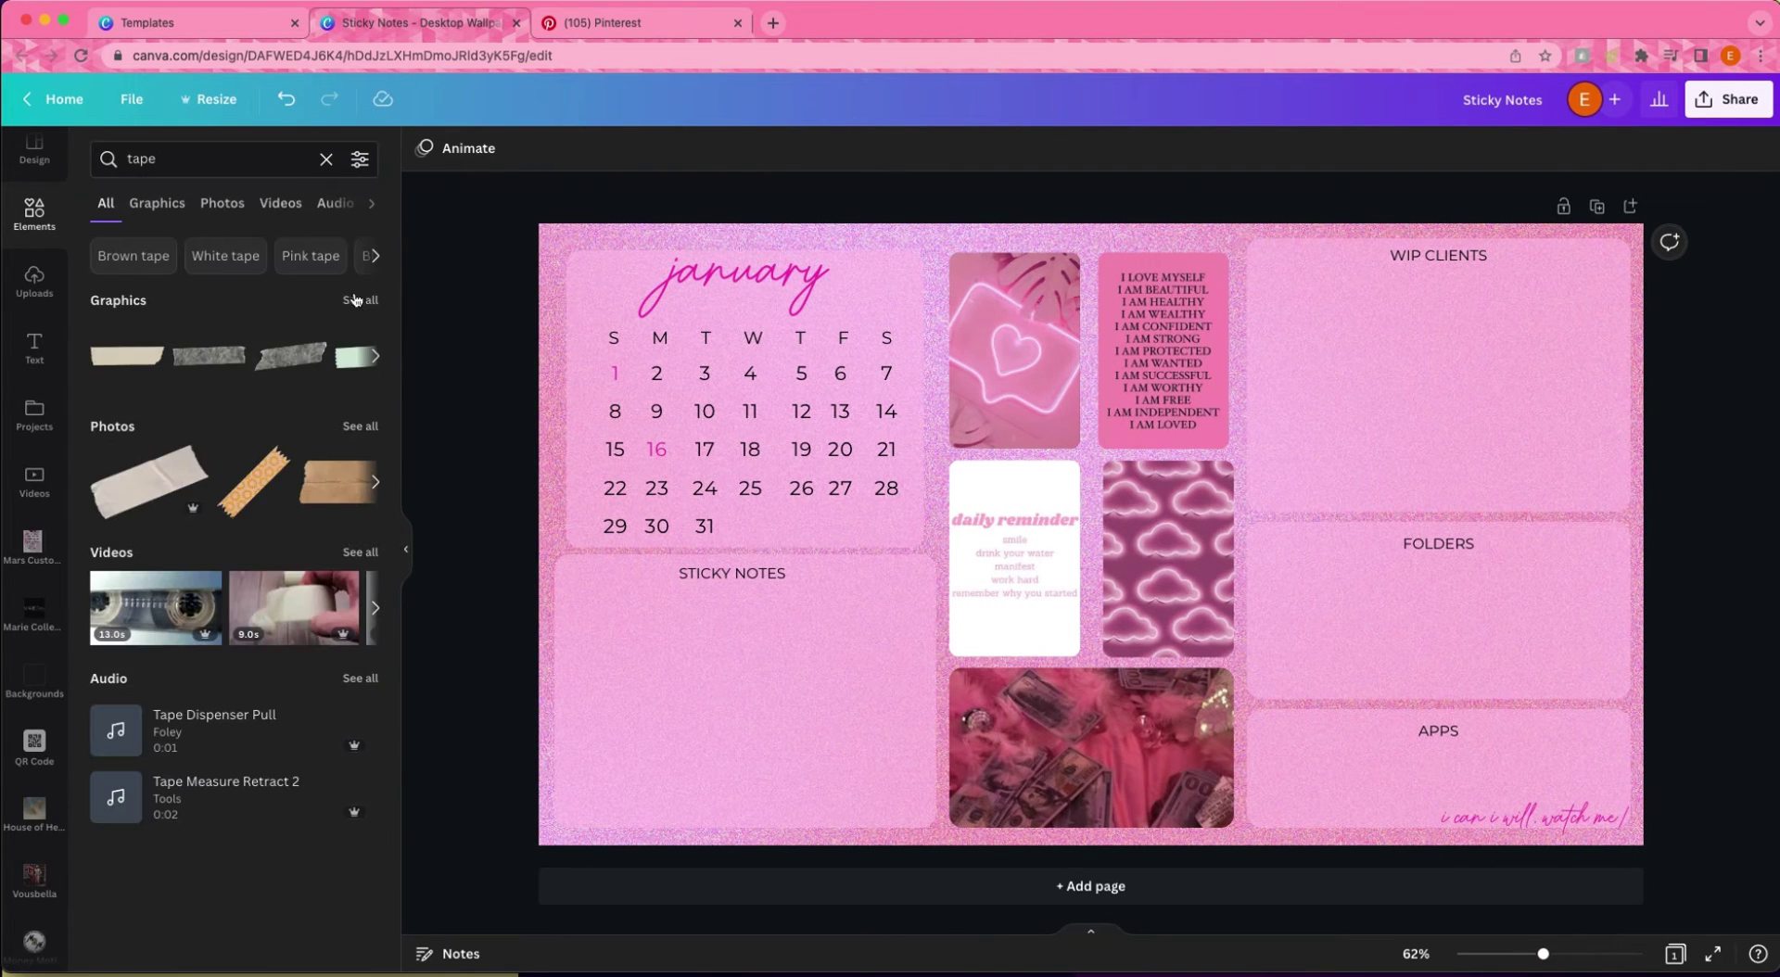
# Add the clear plastic-wrap image from the Starred elements to the design.
pyautogui.click(157, 203)
pyautogui.scroll(-5, 273, 622)
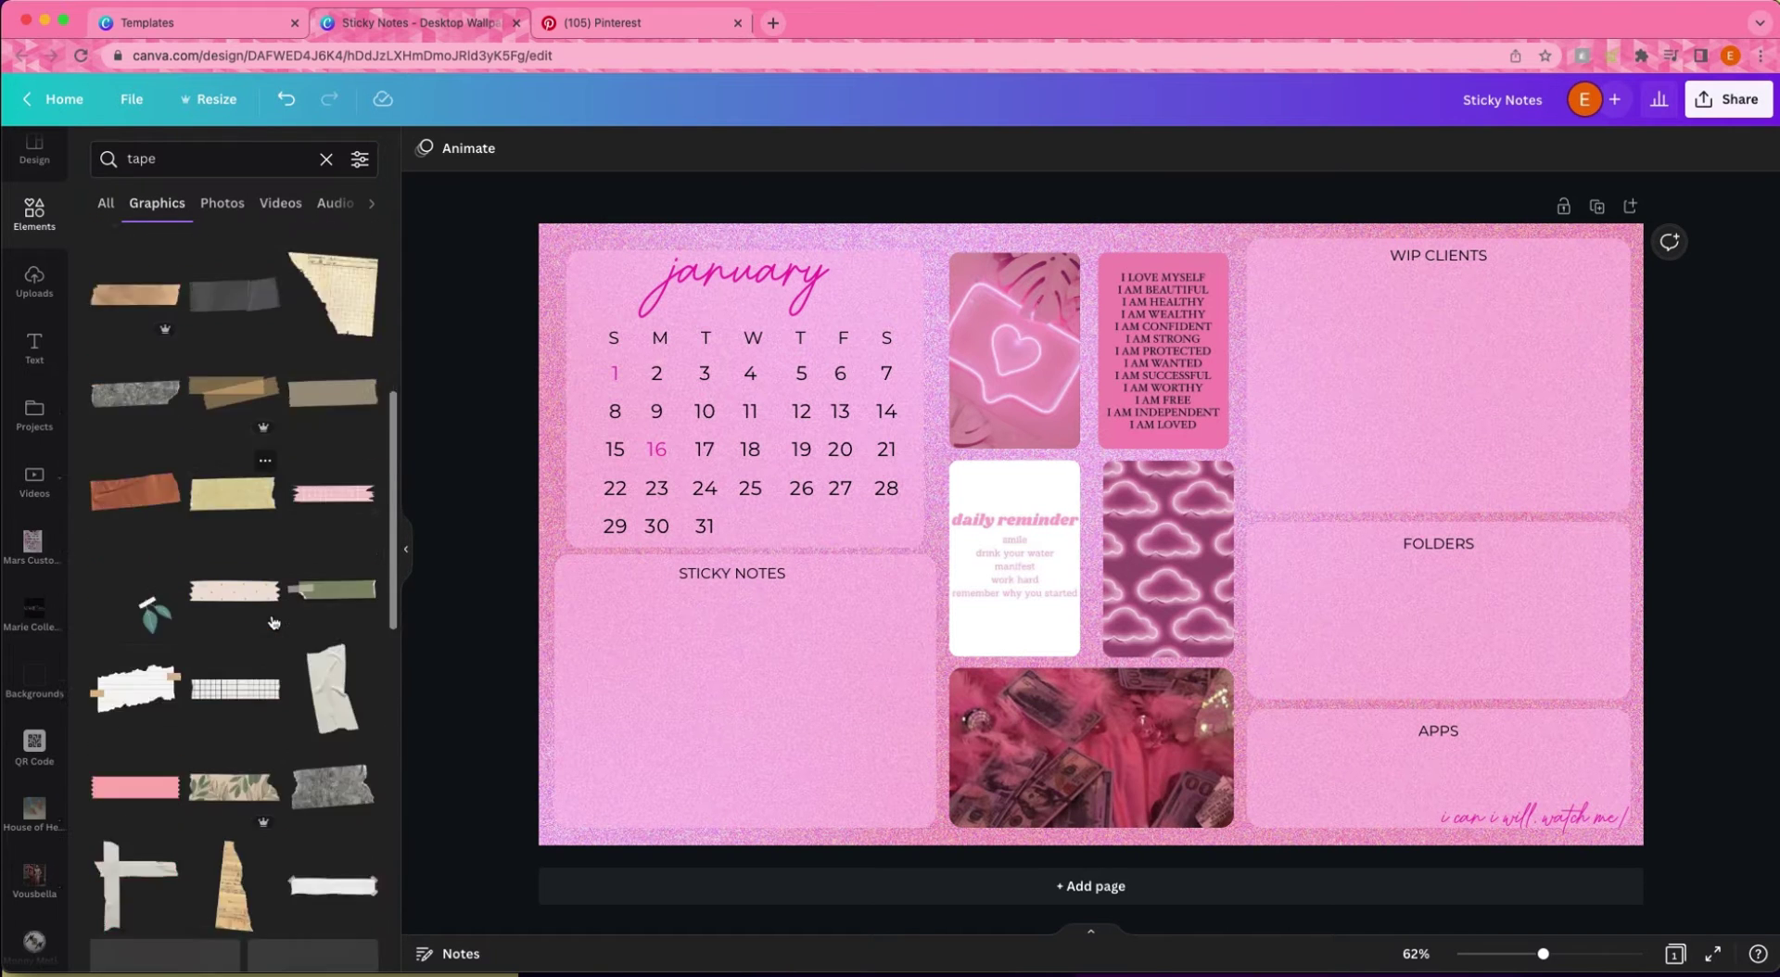
pyautogui.scroll(-10, 274, 622)
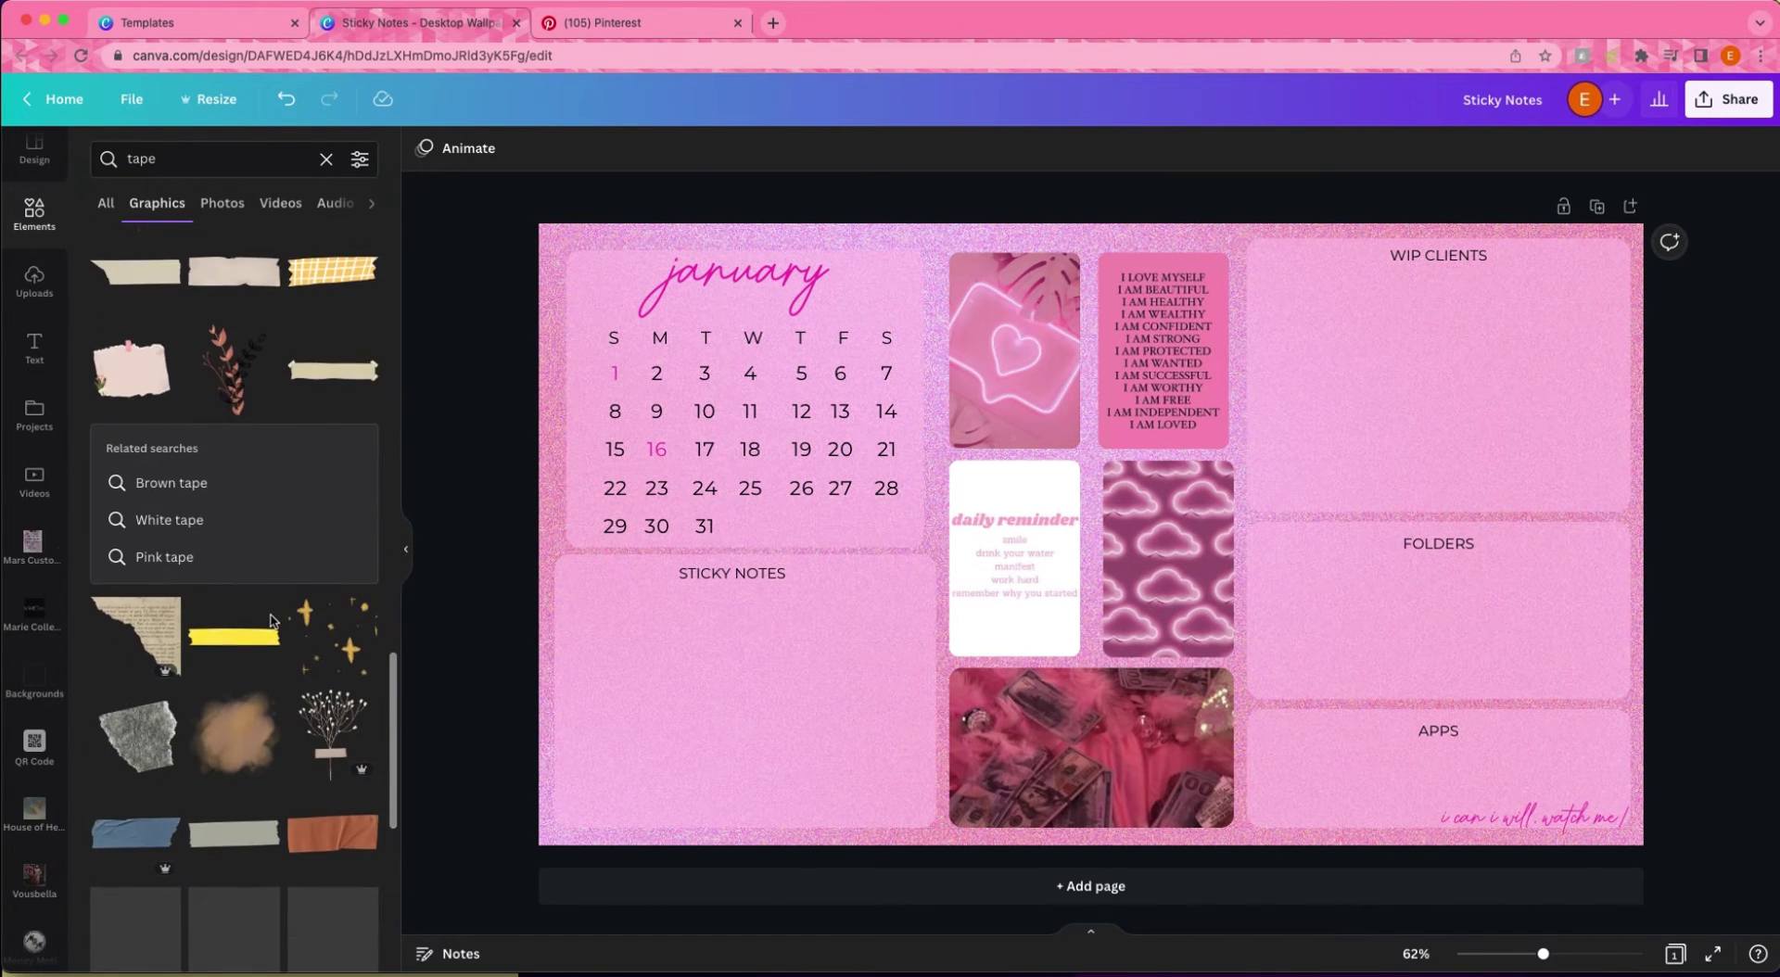
pyautogui.scroll(-5, 274, 622)
pyautogui.scroll(-10, 33, 782)
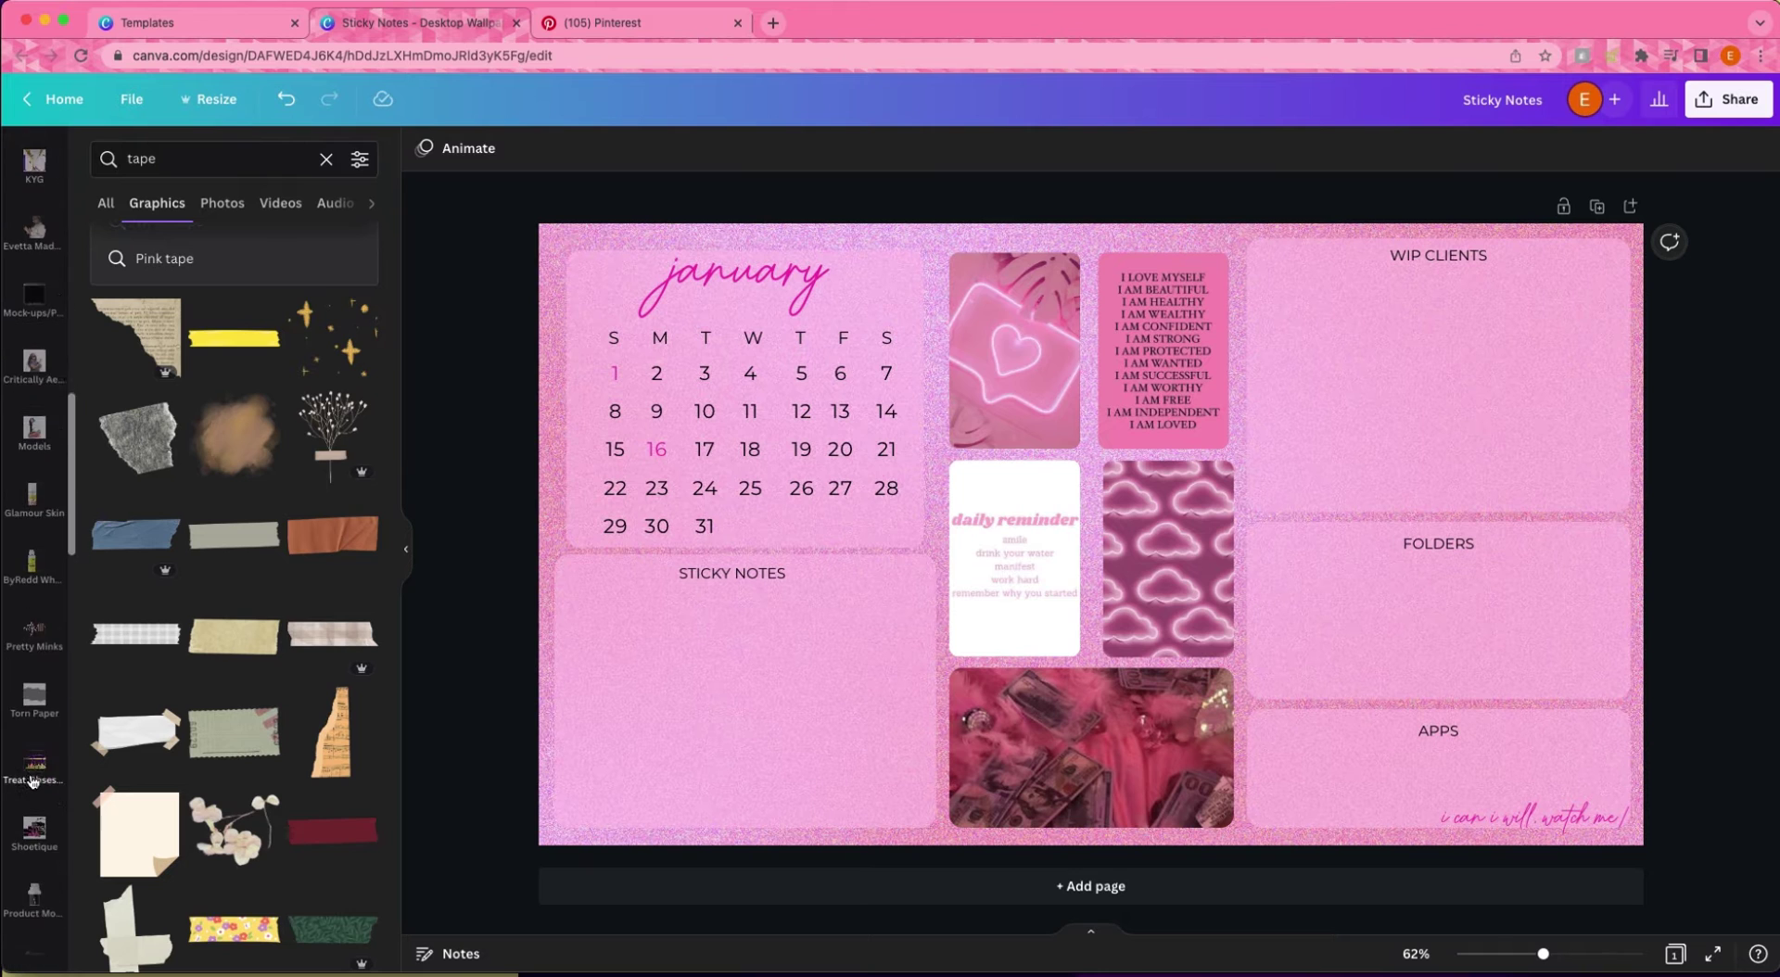
pyautogui.scroll(-10, 33, 781)
pyautogui.click(34, 729)
pyautogui.scroll(-8, 273, 553)
pyautogui.click(276, 549)
# Shrink the plastic wrap into a tape strip at the STICKY NOTES bottom-left, tilted 24°.
pyautogui.moveTo(565, 472); pyautogui.dragTo(1335, 697)
pyautogui.moveTo(1478, 693); pyautogui.dragTo(840, 640)
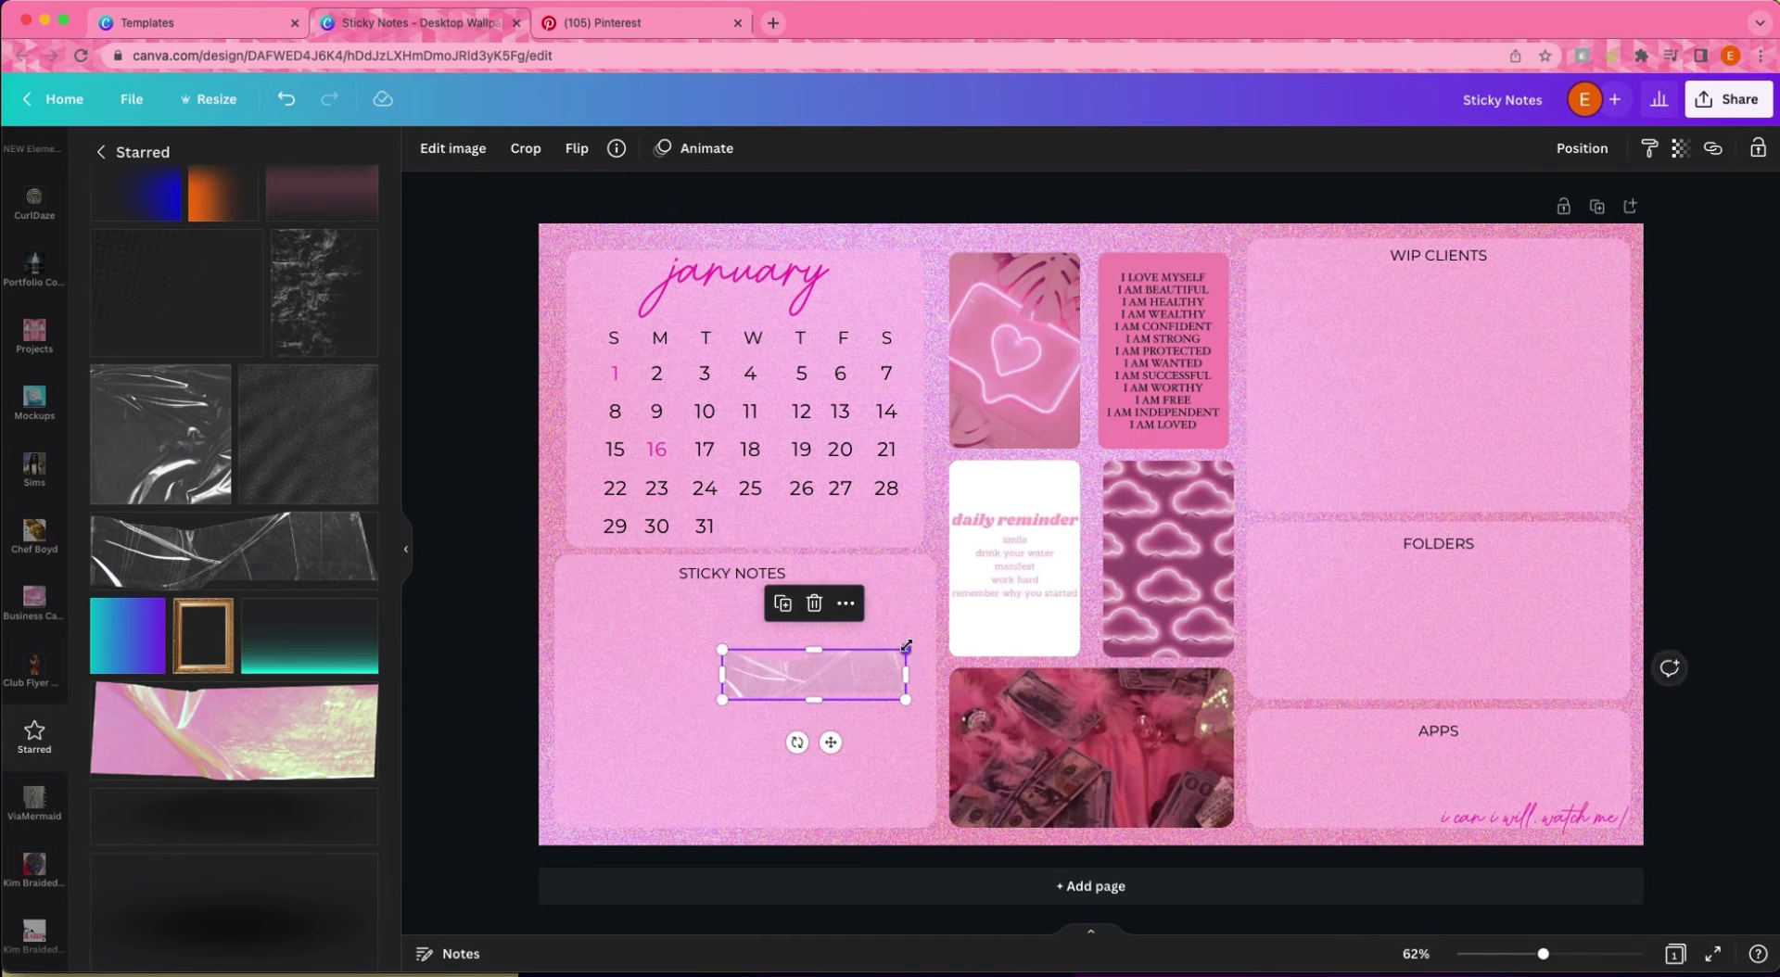
pyautogui.moveTo(787, 739); pyautogui.dragTo(803, 735)
pyautogui.moveTo(770, 649); pyautogui.dragTo(612, 839)
pyautogui.moveTo(499, 827); pyautogui.dragTo(548, 832)
pyautogui.scroll(5, 765, 643)
pyautogui.scroll(-8, 887, 721)
pyautogui.hscroll(-2, 887, 721)
pyautogui.moveTo(716, 783); pyautogui.dragTo(657, 760)
pyautogui.moveTo(569, 838); pyautogui.dragTo(545, 841)
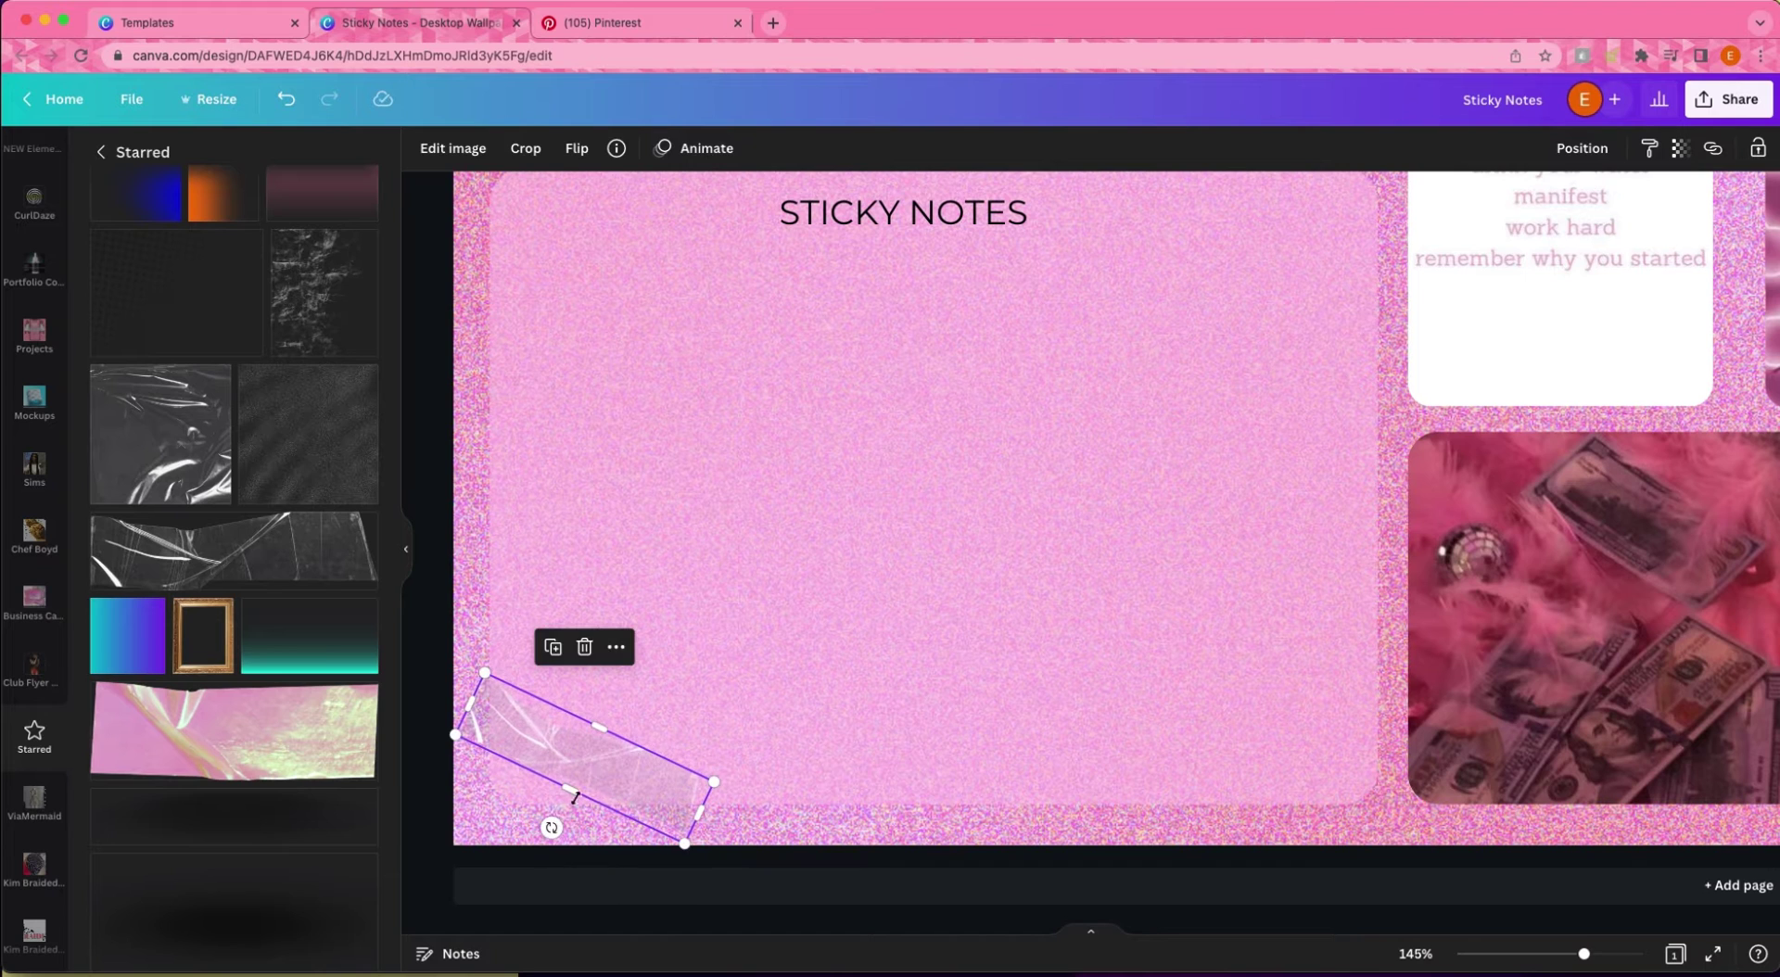
# Place and size a tape strip on the STICKY NOTES top-right corner, then zoom out to see the page.
pyautogui.scroll(3, 986, 516)
pyautogui.moveTo(558, 760); pyautogui.dragTo(1315, 350)
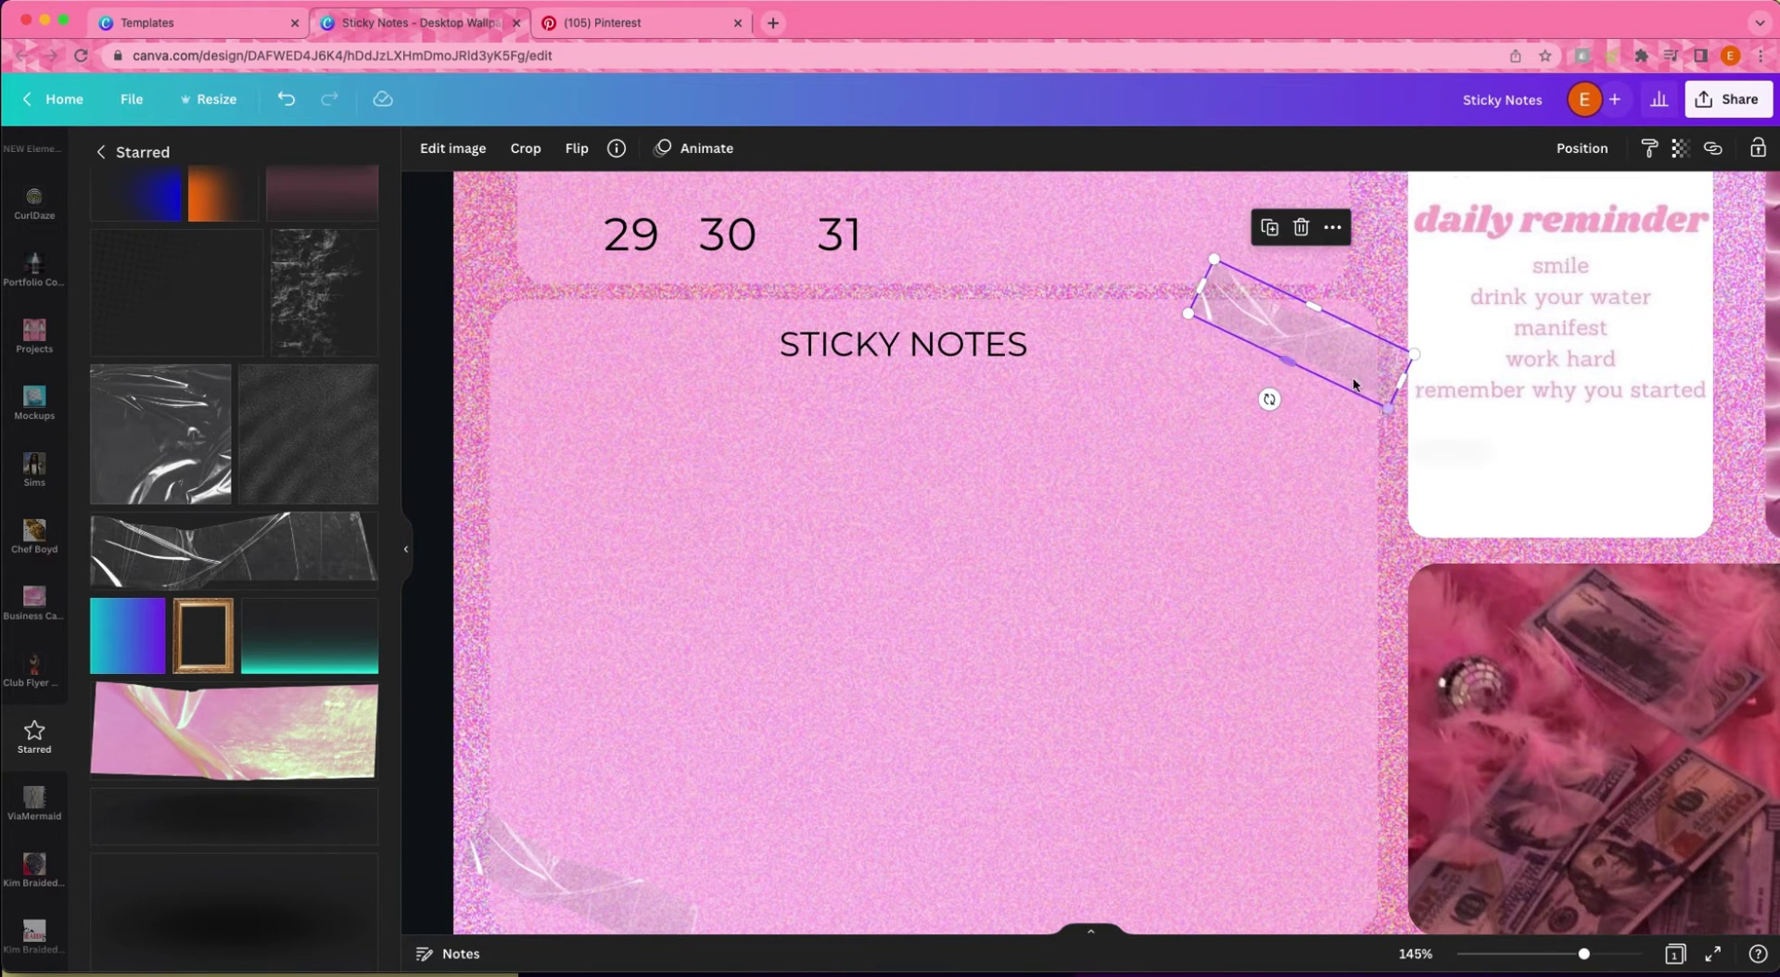
pyautogui.moveTo(1216, 256); pyautogui.dragTo(1236, 269)
pyautogui.click(1217, 453)
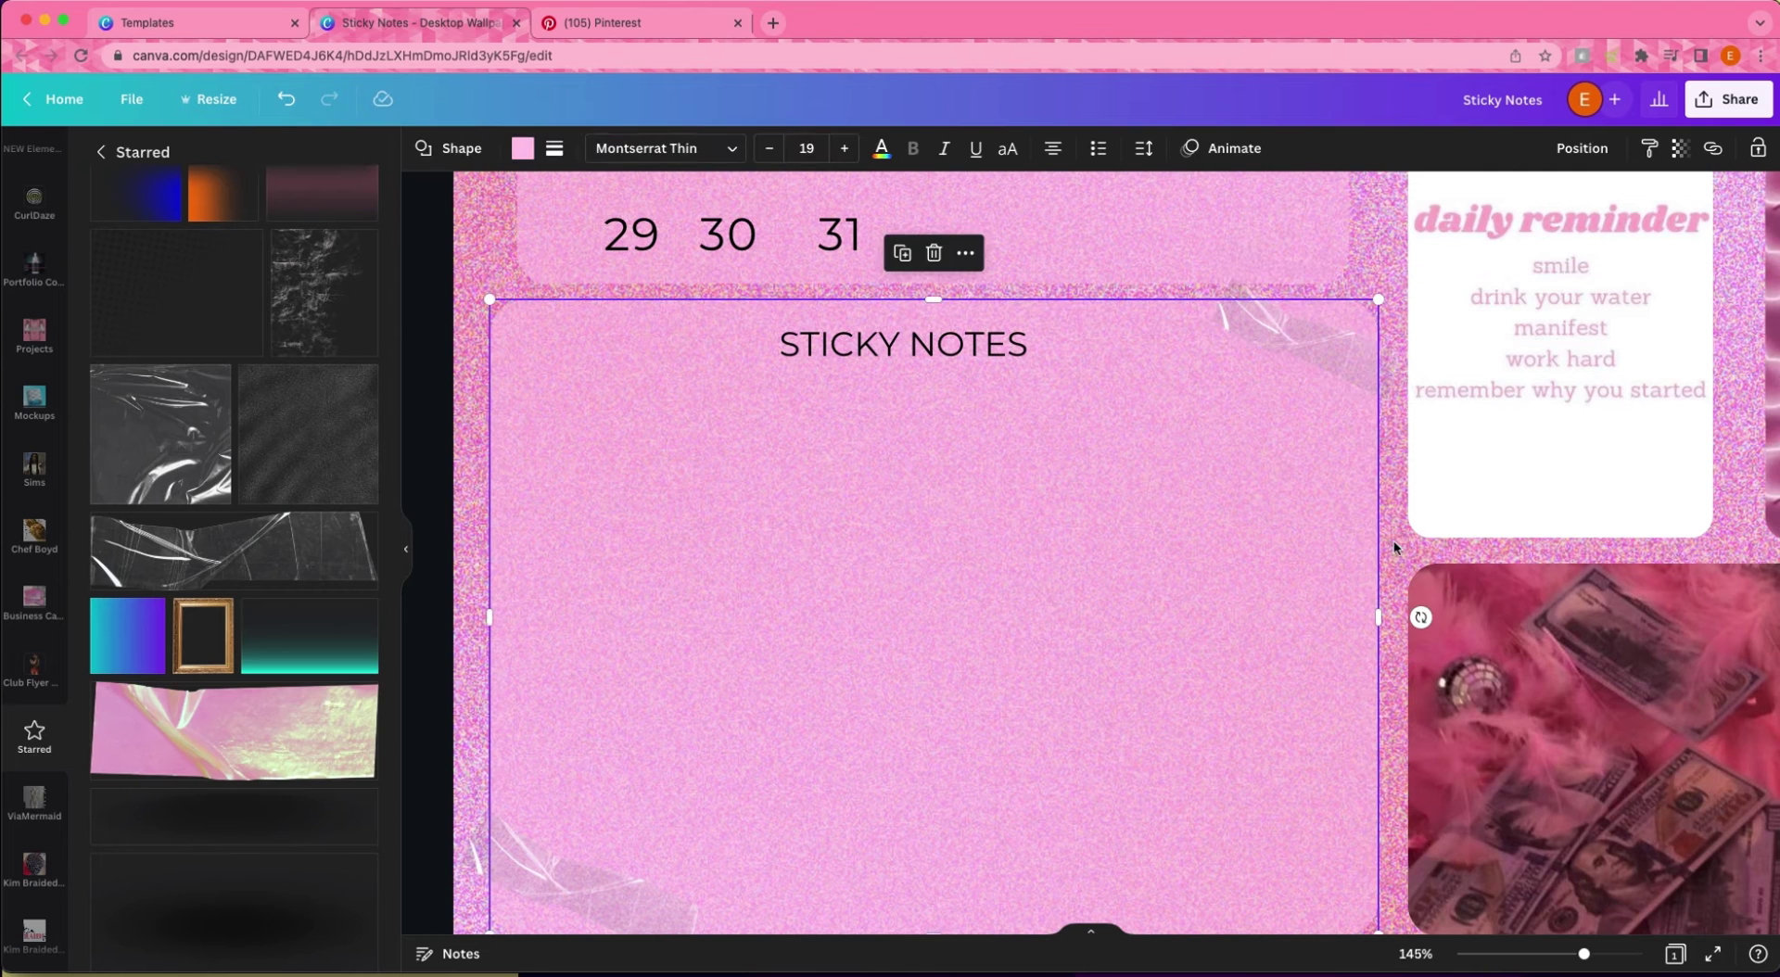
pyautogui.scroll(2, 1546, 879)
pyautogui.moveTo(1584, 956); pyautogui.dragTo(1534, 954)
pyautogui.click(1689, 778)
# Move a tape strip to the right-hand boxes and delete the stray strip on APPS.
pyautogui.click(957, 593)
pyautogui.moveTo(955, 588); pyautogui.dragTo(1379, 738)
pyautogui.click(1388, 681)
pyautogui.press('Delete')
pyautogui.click(100, 151)
pyautogui.scroll(3, 34, 463)
pyautogui.click(35, 228)
# Search Elements for 'push pin' and add a silver push pin photo to the design.
pyautogui.click(327, 162)
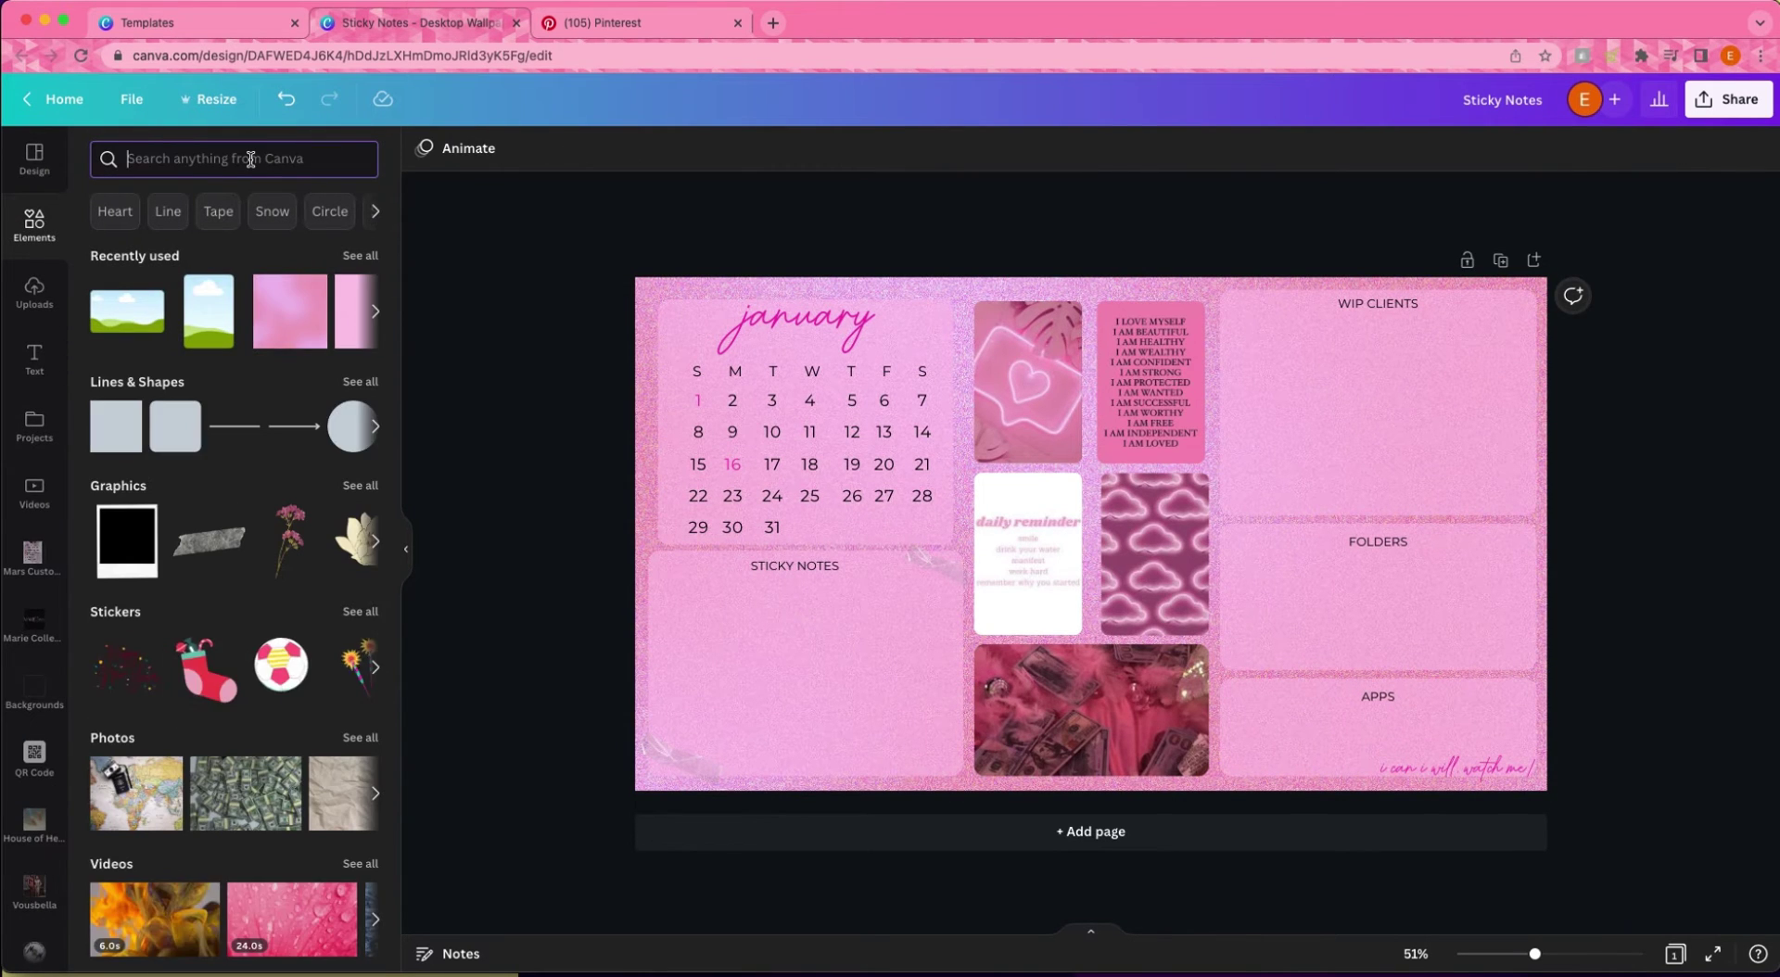
pyautogui.write('pusdh pin')
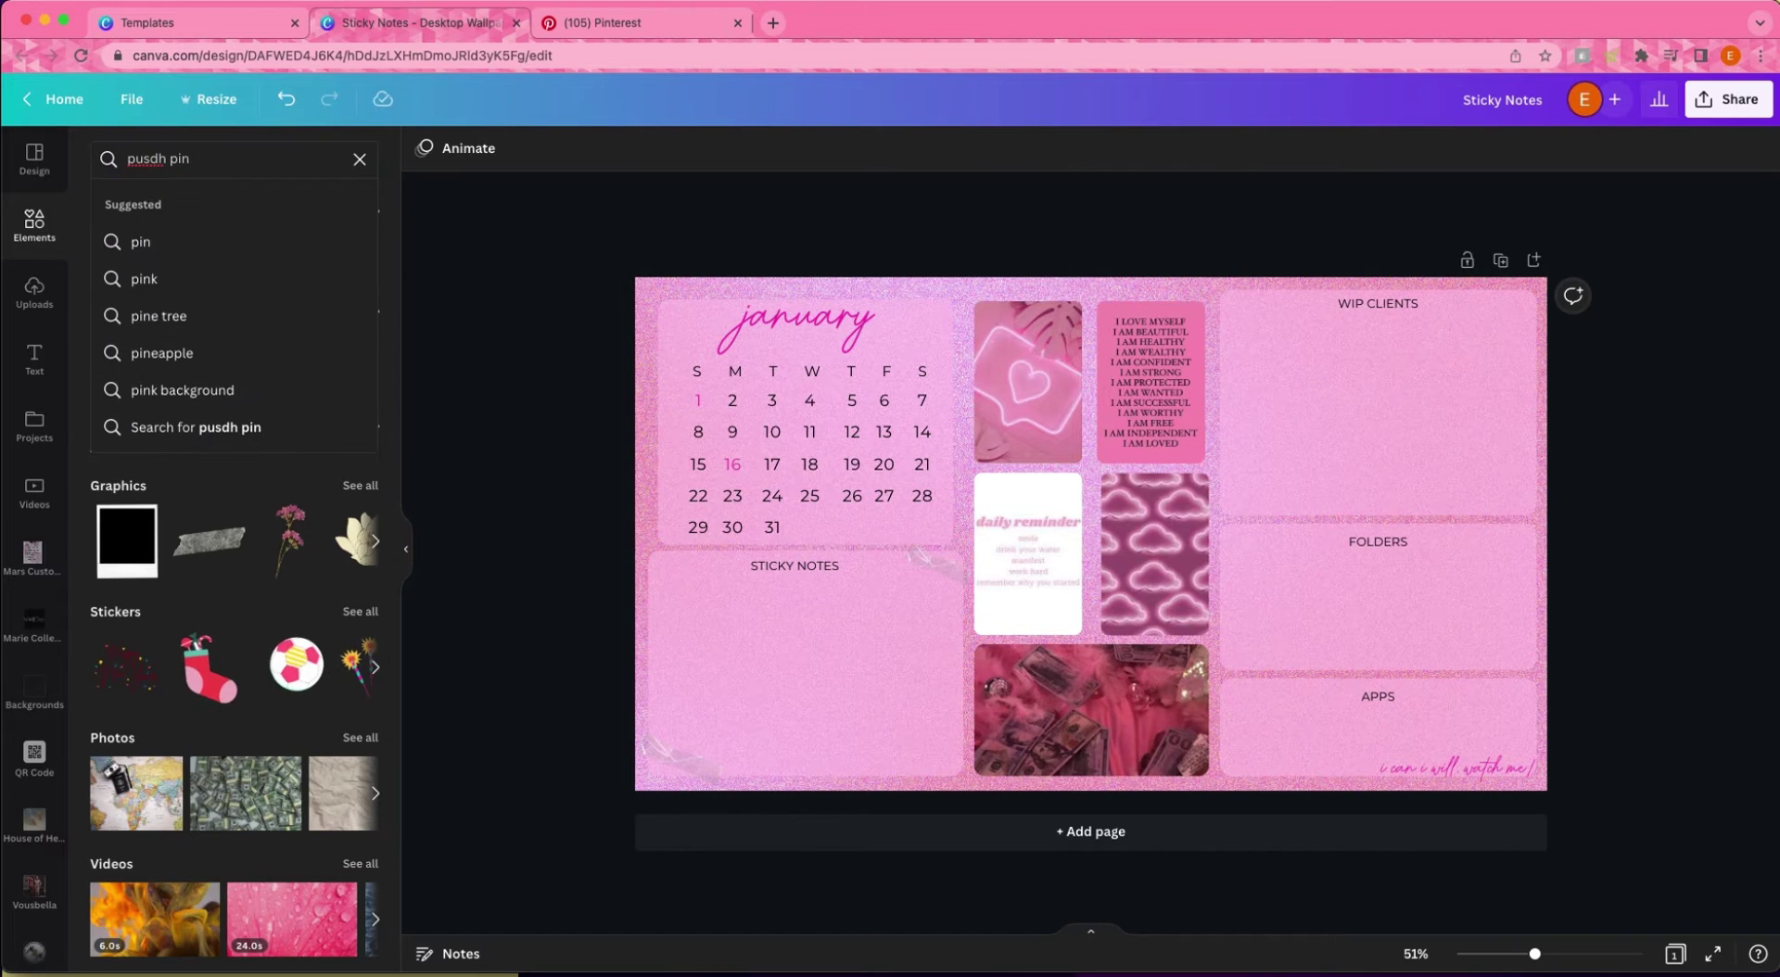
pyautogui.press('Return')
pyautogui.click(335, 439)
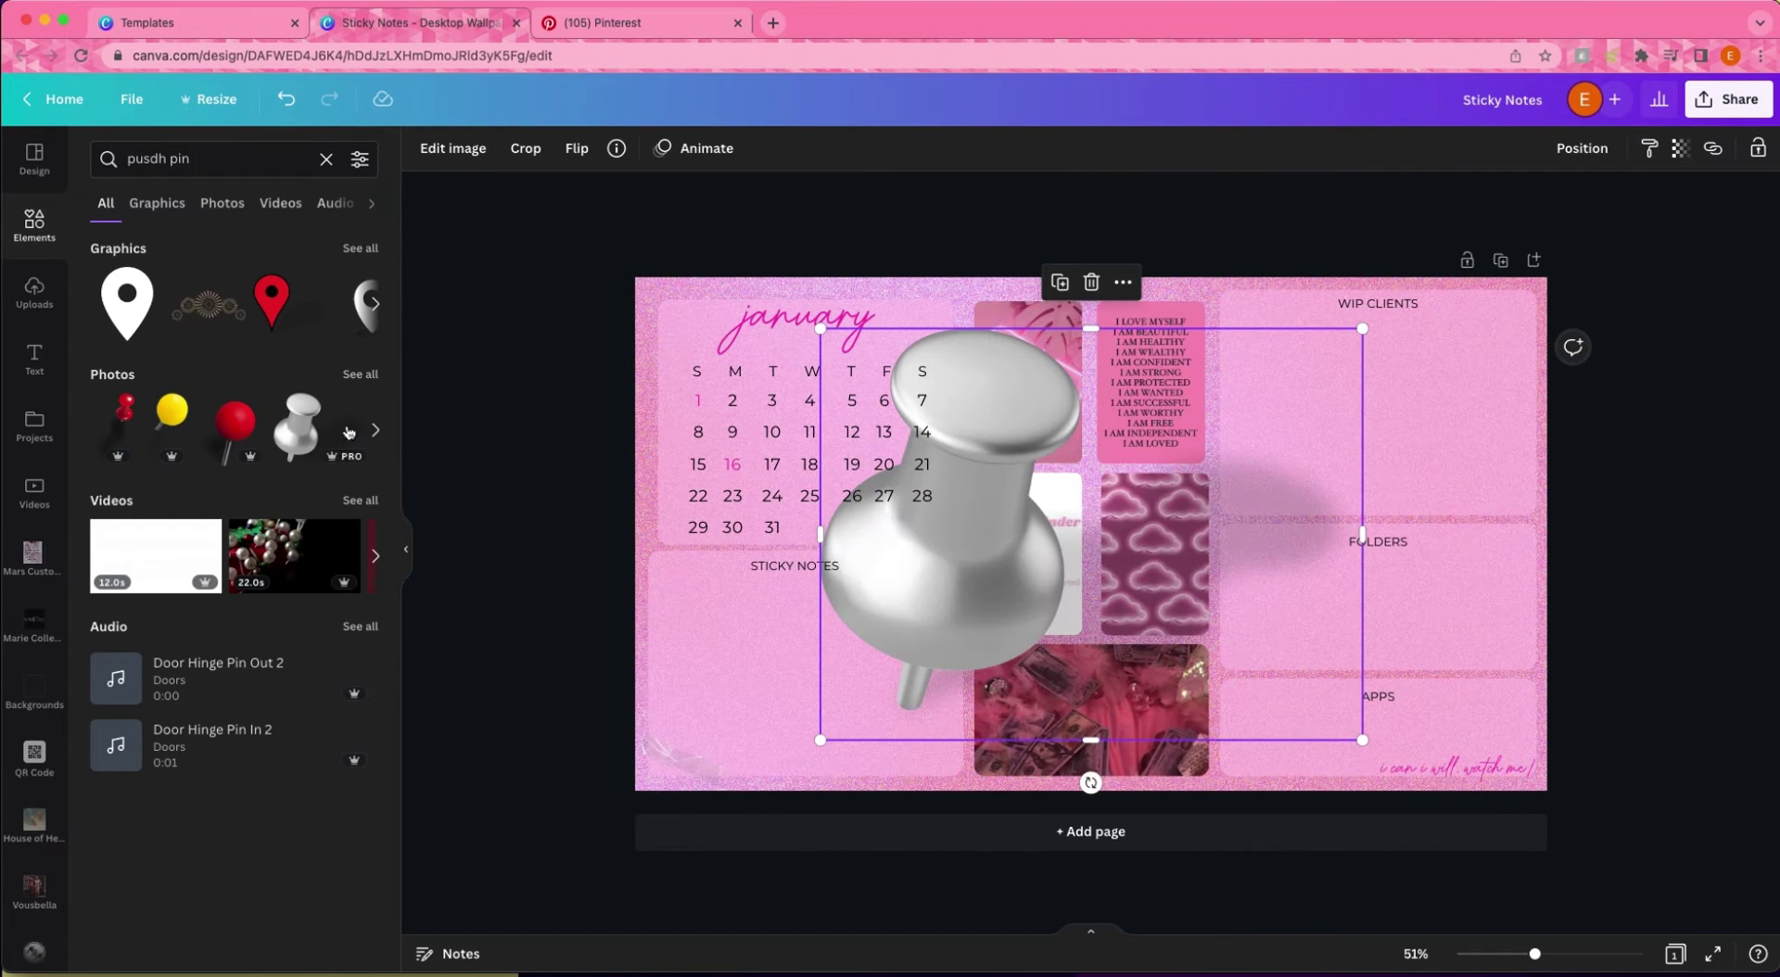
pyautogui.click(361, 374)
# Add a safety pin, shrink it and place it on the line above APPS, over the money photo.
pyautogui.click(158, 158)
pyautogui.press('BackSpace')
pyautogui.click(170, 412)
pyautogui.scroll(-10, 204, 445)
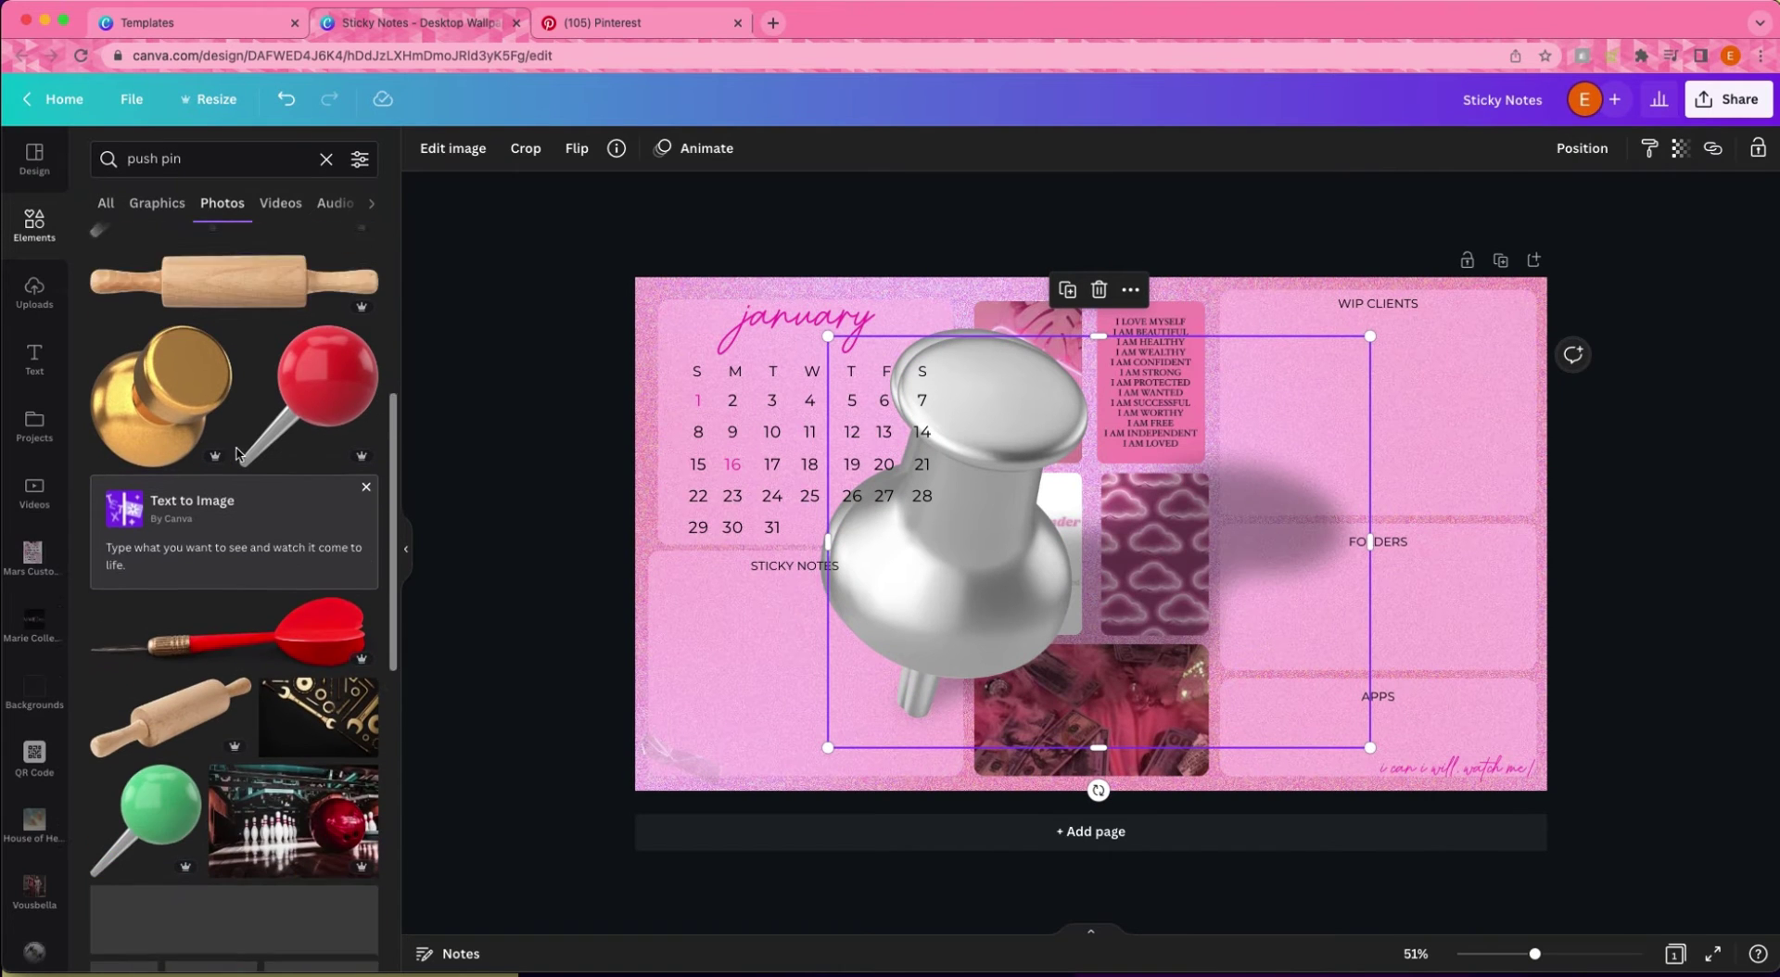
pyautogui.press('Escape')
pyautogui.scroll(-2, 241, 474)
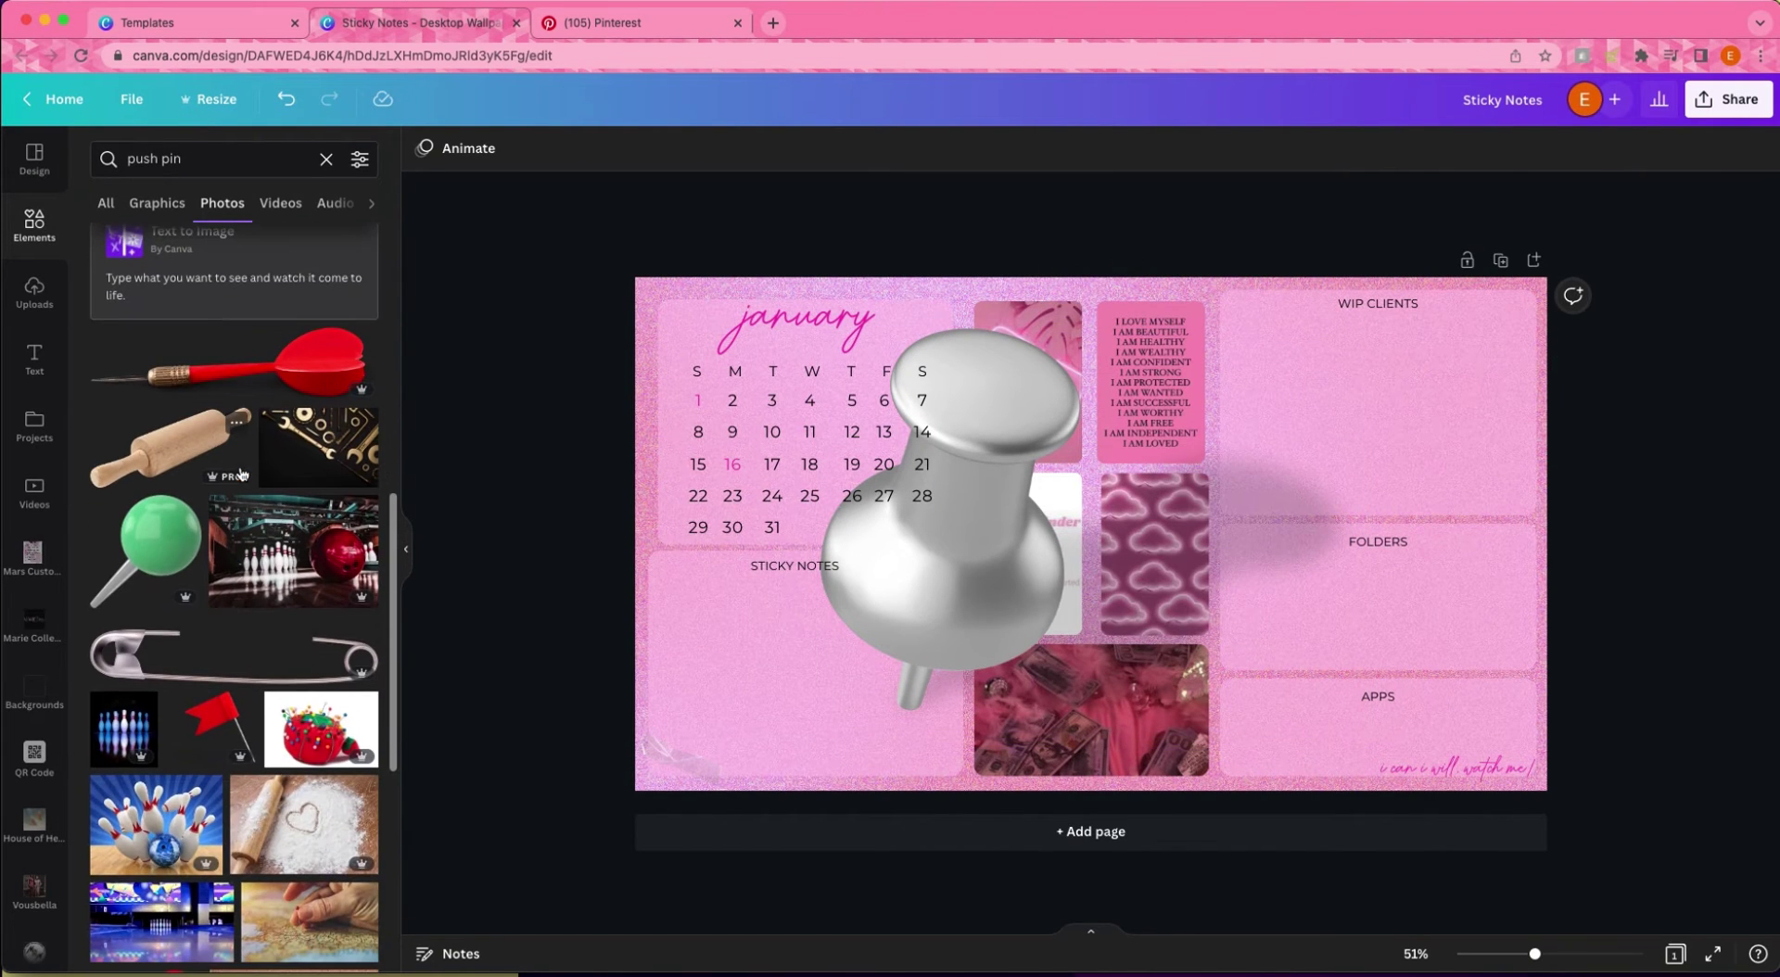
pyautogui.click(326, 641)
pyautogui.moveTo(1274, 566); pyautogui.dragTo(1353, 704)
pyautogui.moveTo(763, 556); pyautogui.dragTo(1362, 706)
pyautogui.moveTo(1497, 737); pyautogui.dragTo(1390, 689)
pyautogui.moveTo(1252, 712); pyautogui.dragTo(1327, 682)
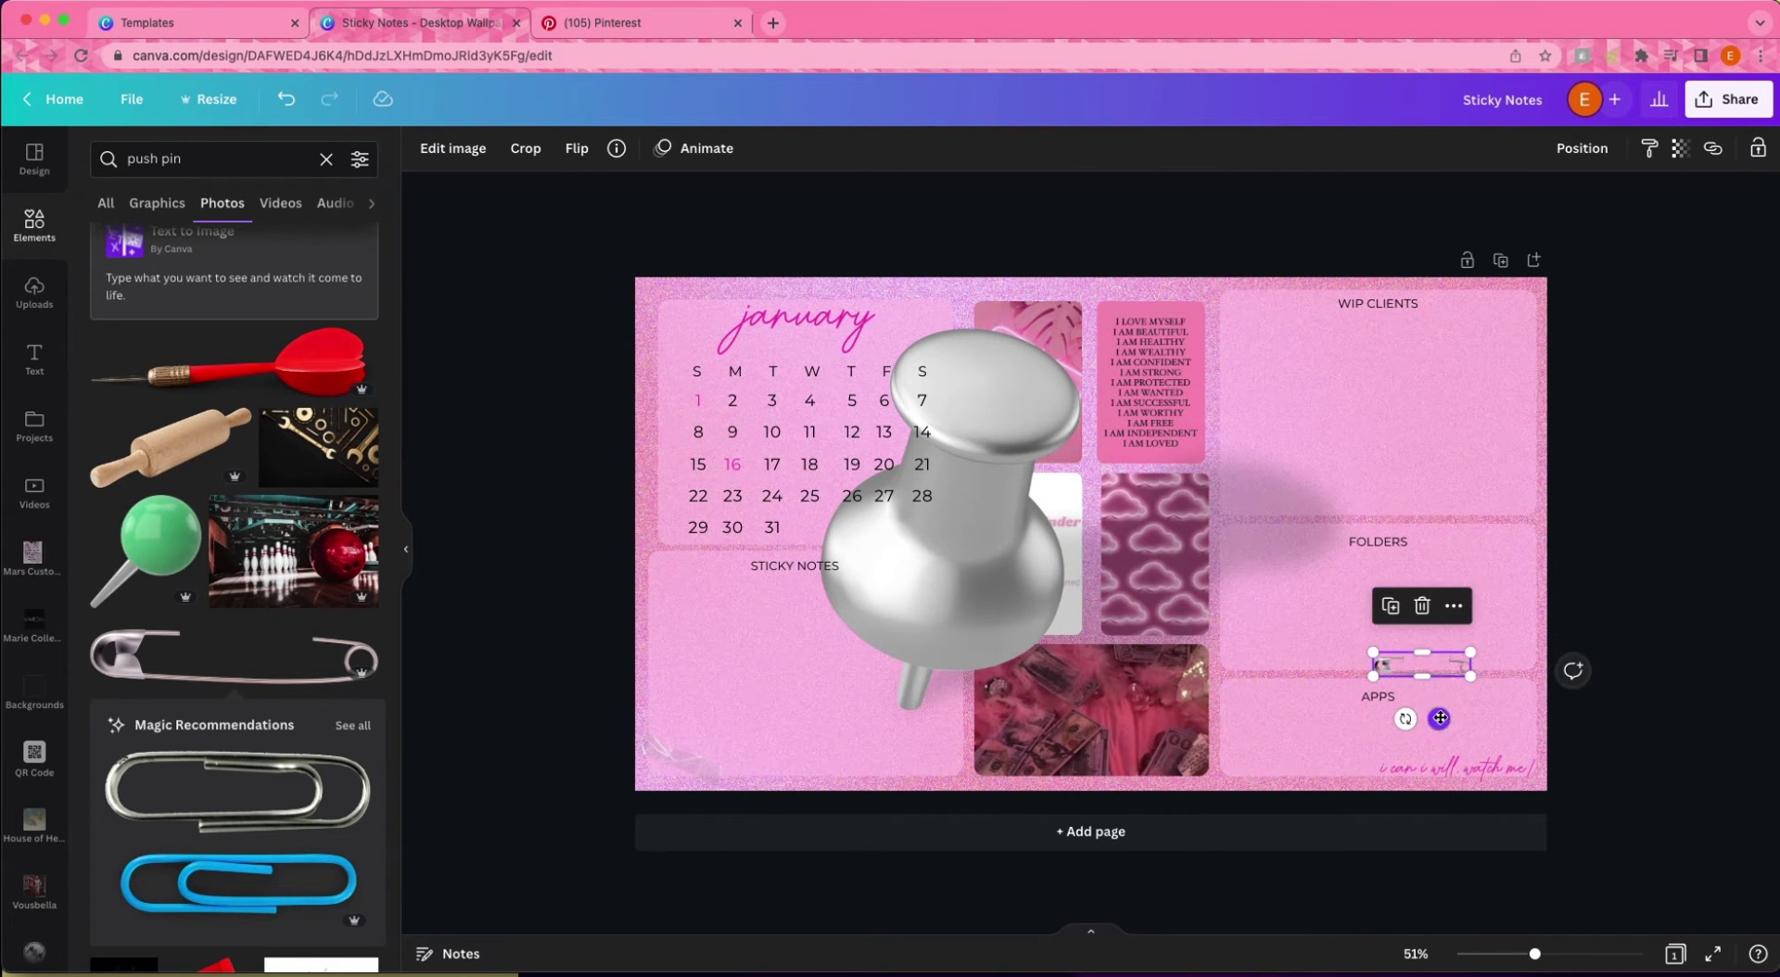
pyautogui.moveTo(1437, 715); pyautogui.dragTo(1116, 702)
# Shrink the large silver push pin to a small size.
pyautogui.moveTo(1538, 955); pyautogui.dragTo(1552, 955)
pyautogui.click(1581, 148)
pyautogui.click(1466, 279)
pyautogui.moveTo(1498, 233); pyautogui.dragTo(872, 197)
pyautogui.scroll(2, 871, 197)
pyautogui.moveTo(841, 287)
pyautogui.mouseDown()
pyautogui.moveTo(478, 261)
pyautogui.moveTo(465, 234)
pyautogui.moveTo(873, 272)
pyautogui.mouseUp()
# Duplicate the small push pin and move the copy to the page's top-right.
pyautogui.click(465, 336)
pyautogui.moveTo(1553, 953); pyautogui.dragTo(1525, 953)
pyautogui.moveTo(1070, 345); pyautogui.dragTo(1354, 412)
pyautogui.click(1514, 463)
# Nudge the copied push pin into place on top of the WIP CLIENTS box.
pyautogui.click(1344, 336)
pyautogui.click(1317, 361)
pyautogui.click(1328, 344)
pyautogui.click(1443, 464)
pyautogui.click(1613, 148)
pyautogui.click(1672, 438)
pyautogui.moveTo(1344, 342); pyautogui.dragTo(1332, 338)
pyautogui.click(1593, 416)
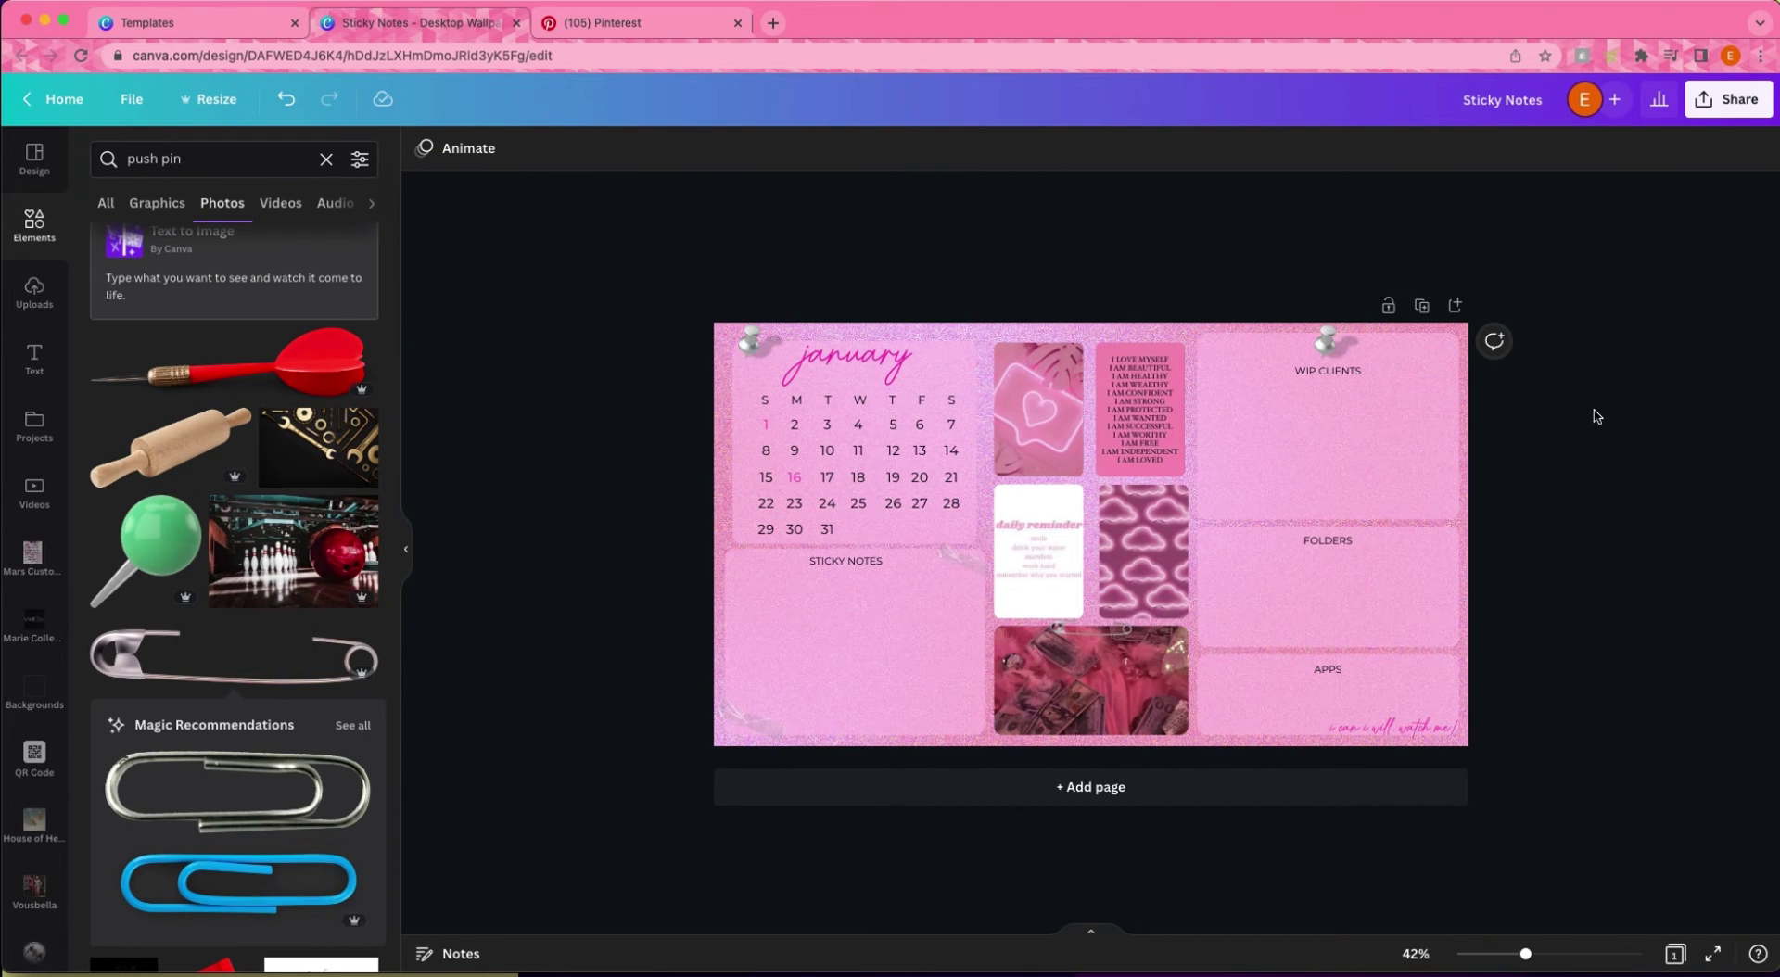
# Centre the left push pin above the january calendar box.
pyautogui.moveTo(751, 339); pyautogui.dragTo(864, 339)
pyautogui.rightClick(1525, 953)
pyautogui.moveTo(1525, 954); pyautogui.dragTo(1550, 954)
pyautogui.click(724, 245)
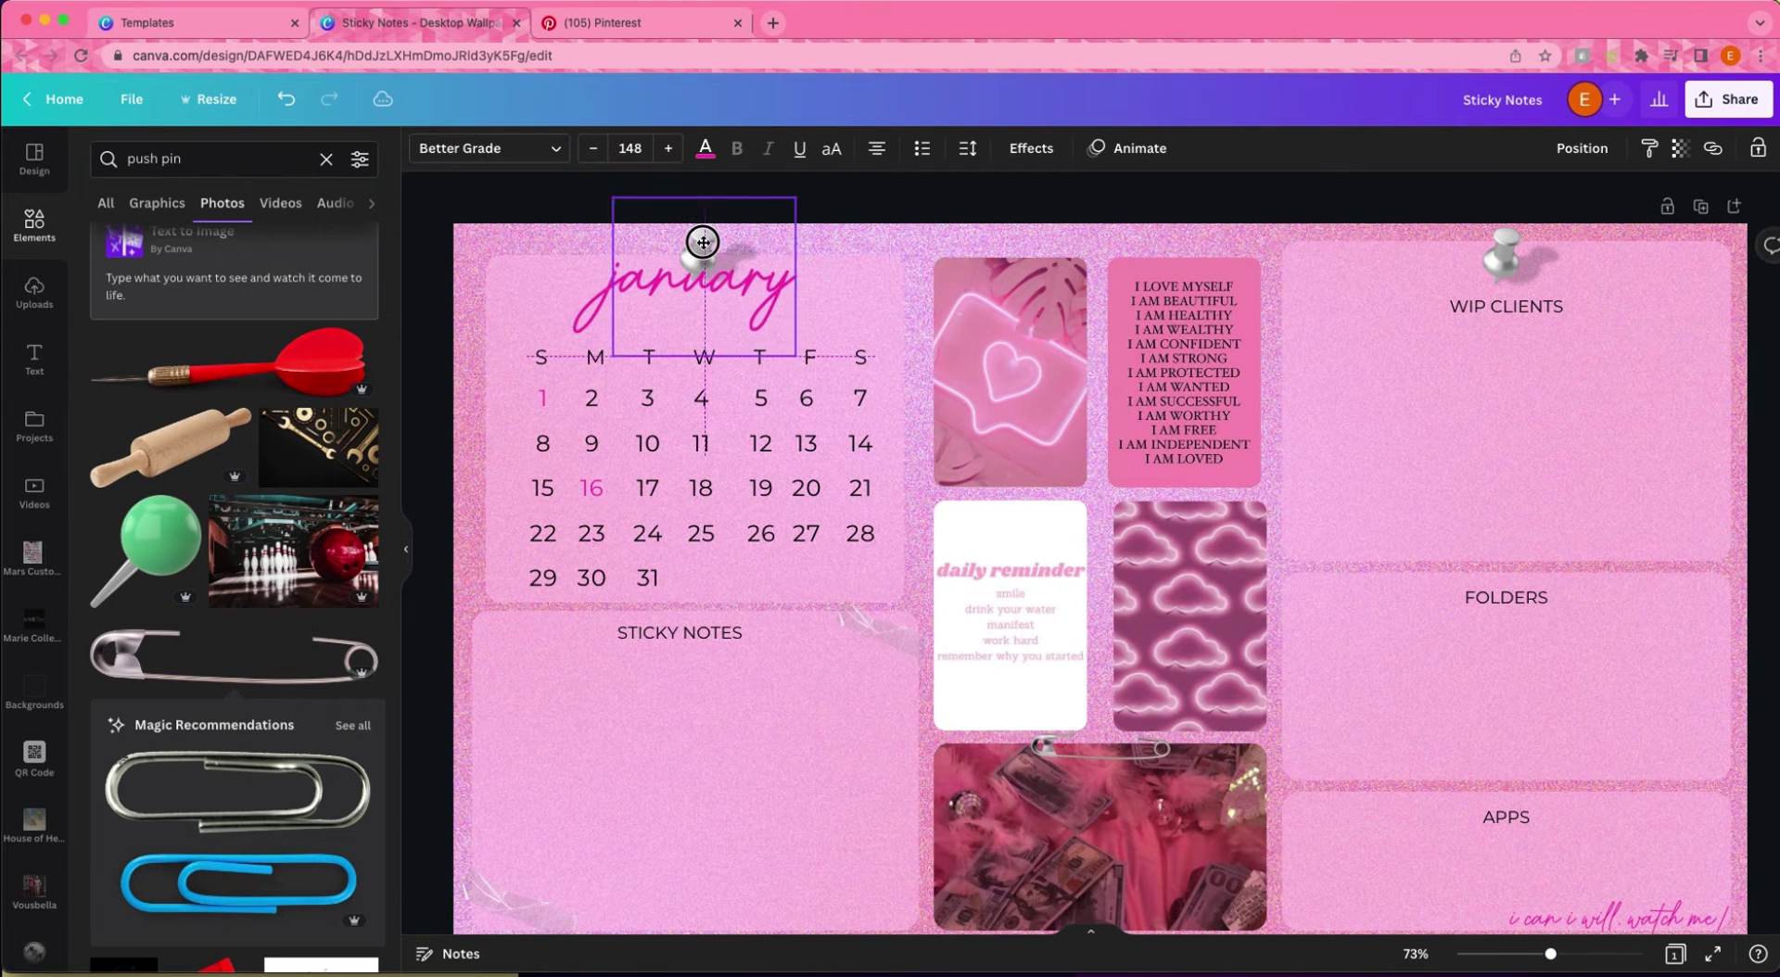
pyautogui.click(797, 243)
pyautogui.click(703, 242)
pyautogui.click(687, 211)
pyautogui.scroll(-2, 1183, 537)
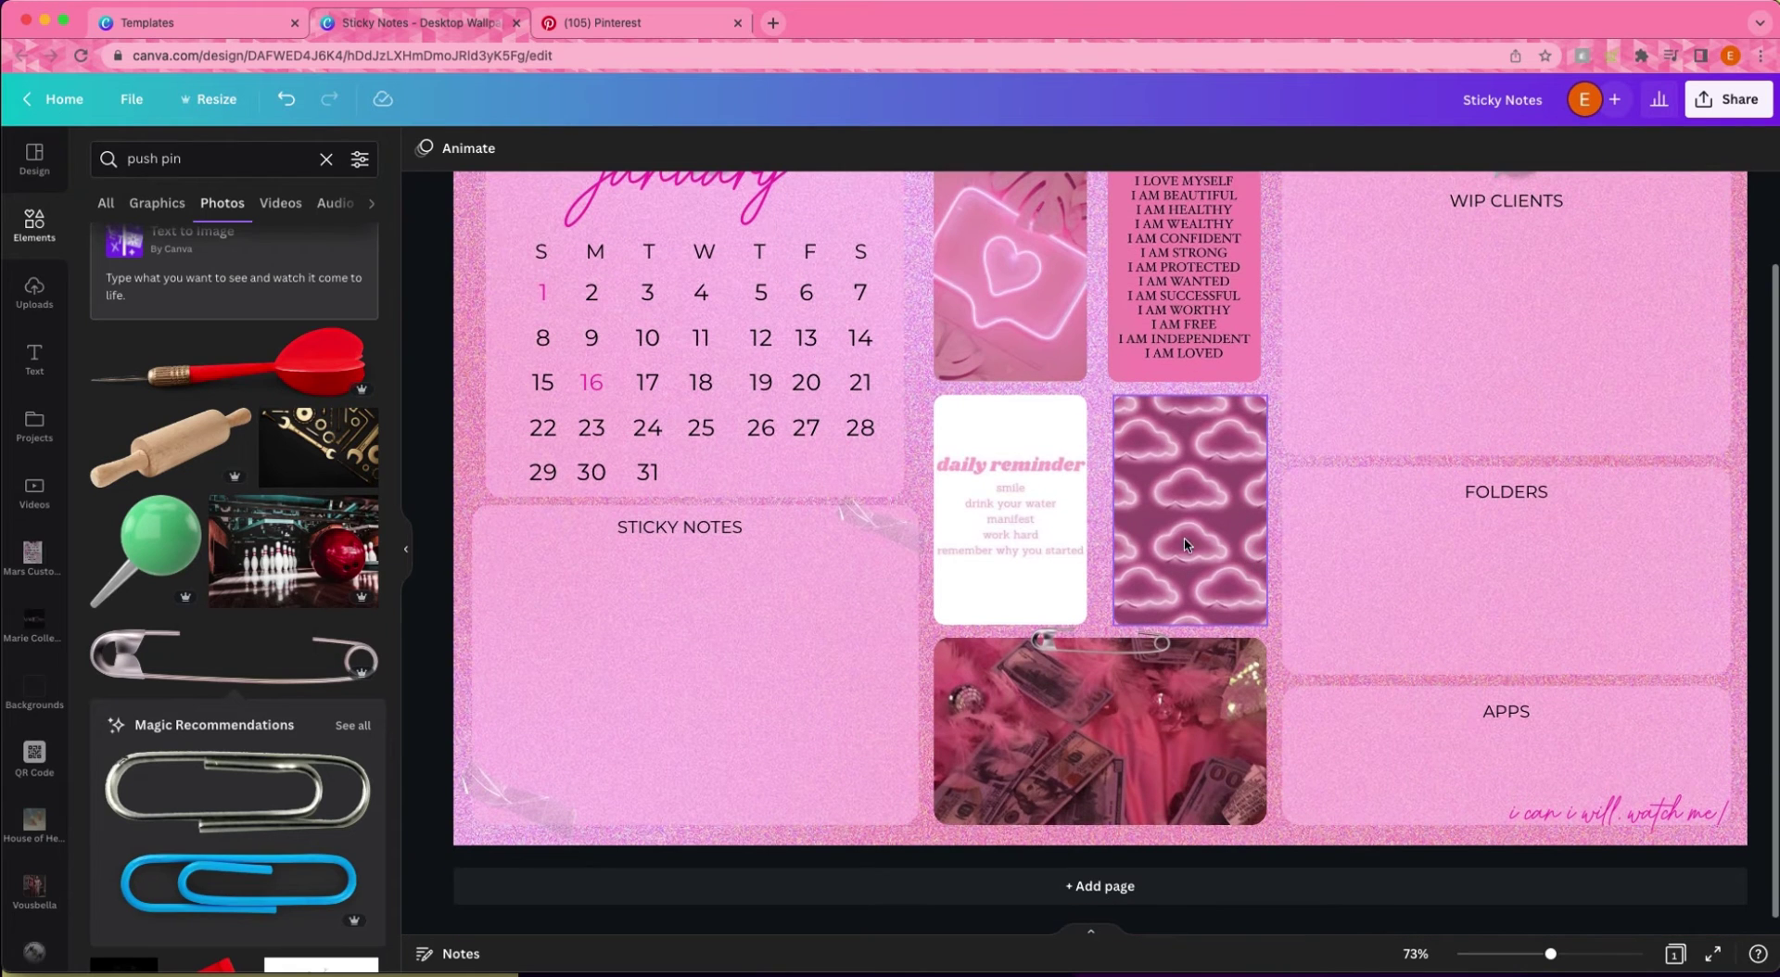
pyautogui.click(405, 556)
pyautogui.scroll(2, 1712, 661)
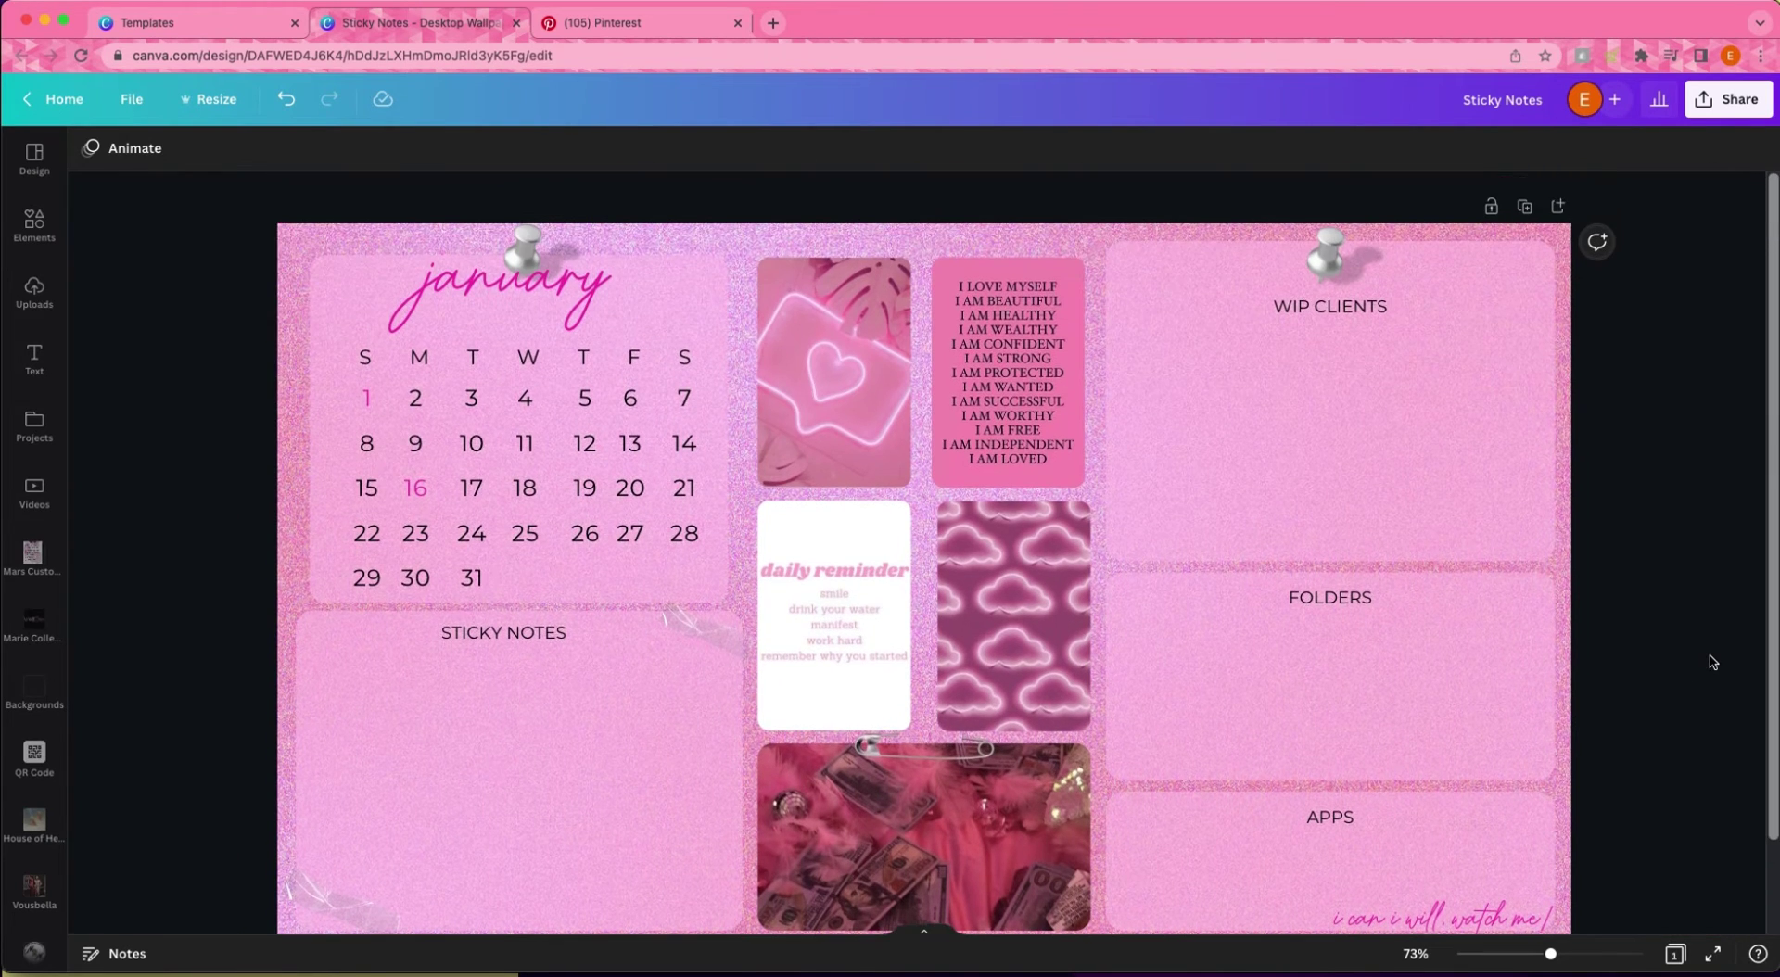
pyautogui.scroll(-2, 1264, 520)
# Rename the design to the creator's name followed by 'Made It Wallpaper'.
pyautogui.scroll(2, 1264, 520)
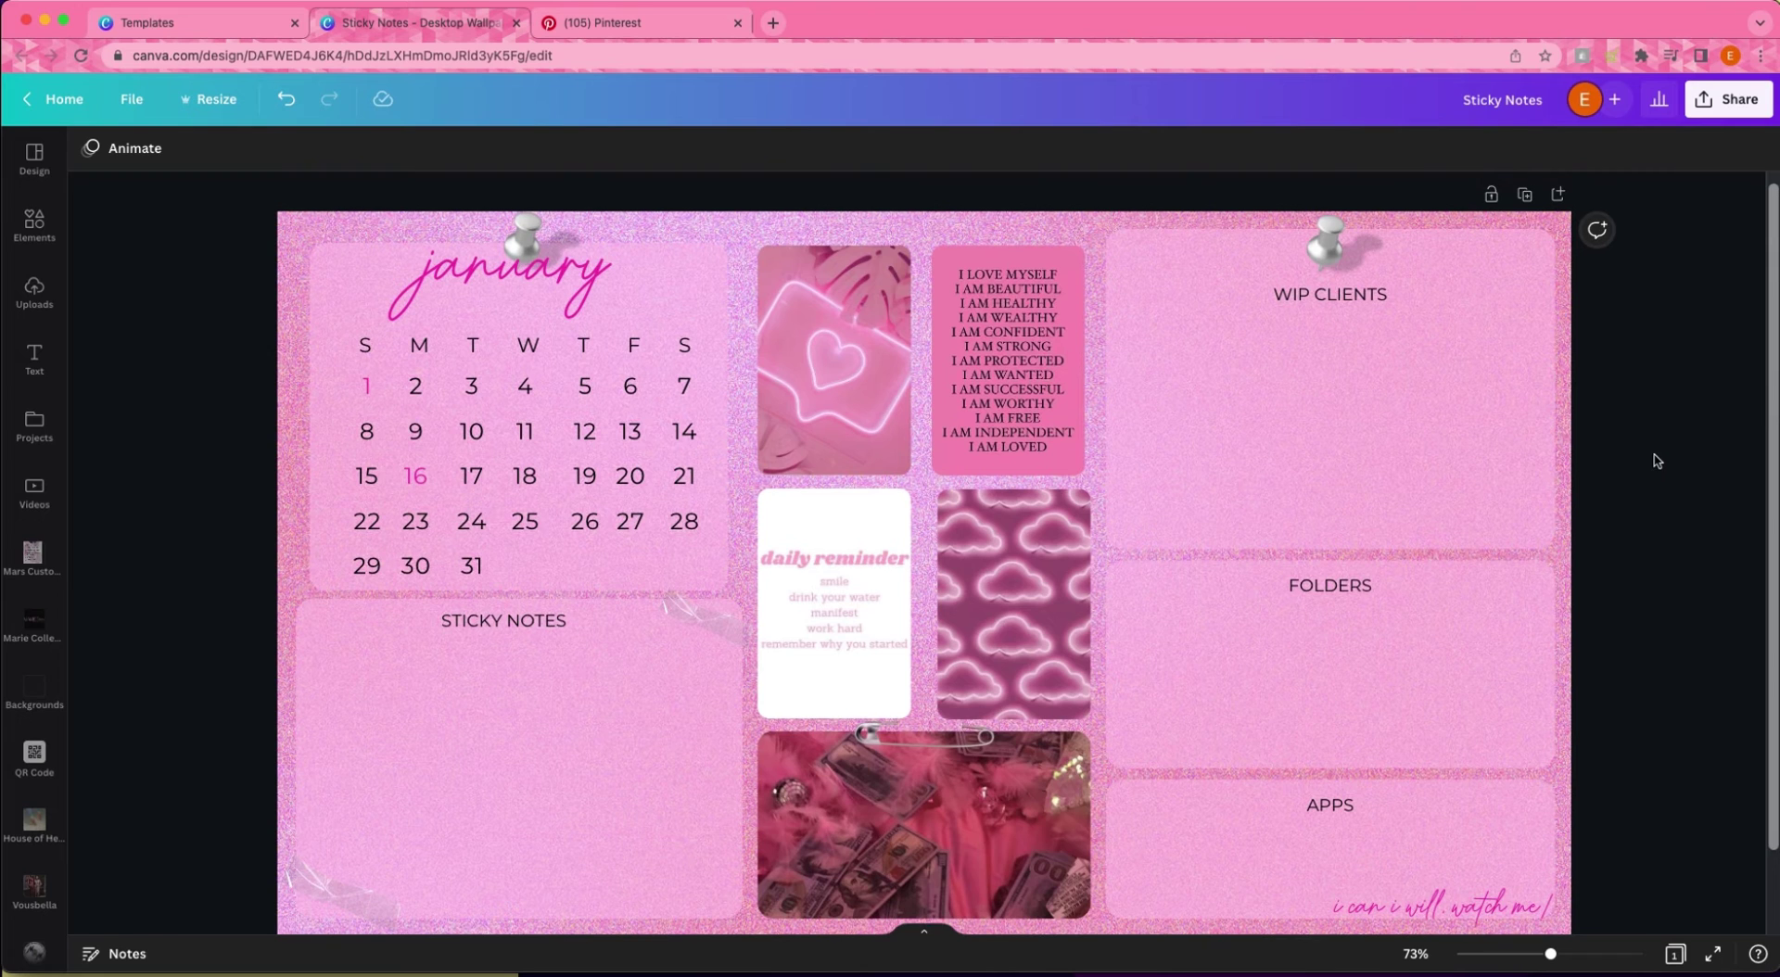
pyautogui.click(1549, 108)
pyautogui.write('Eveta')
pyautogui.press('BackSpace')
pyautogui.write('ta Made IT')
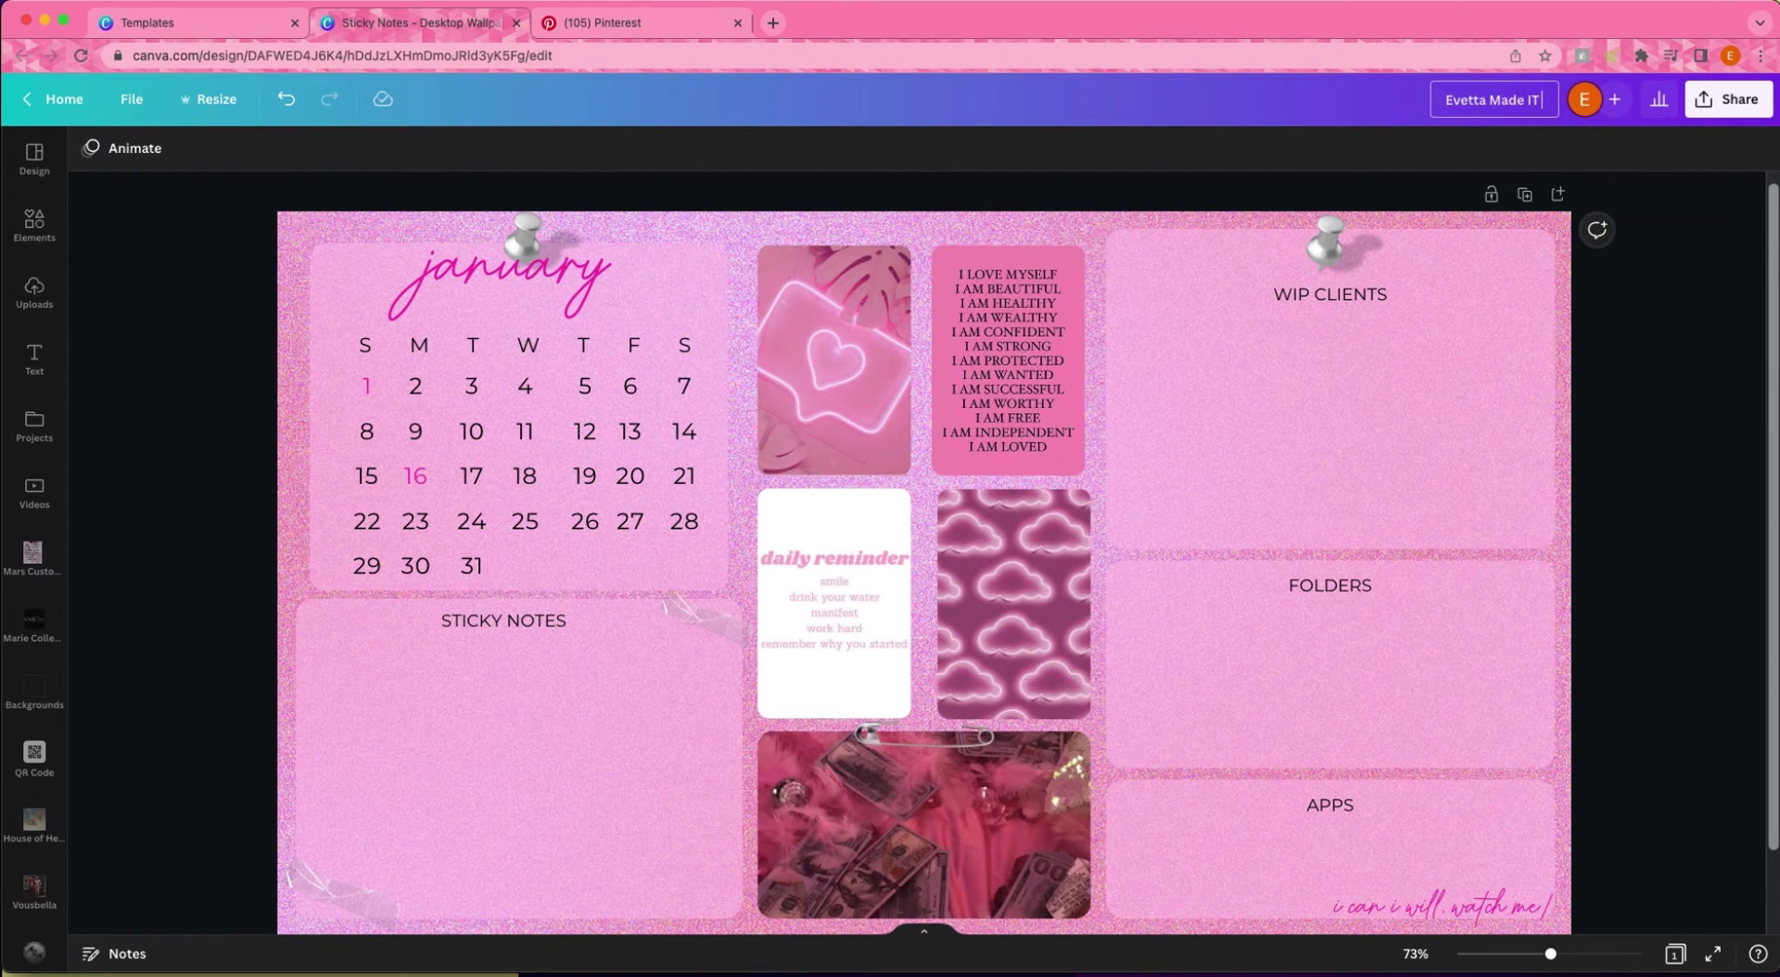
pyautogui.press('BackSpace')
pyautogui.write('t Wallpaper')
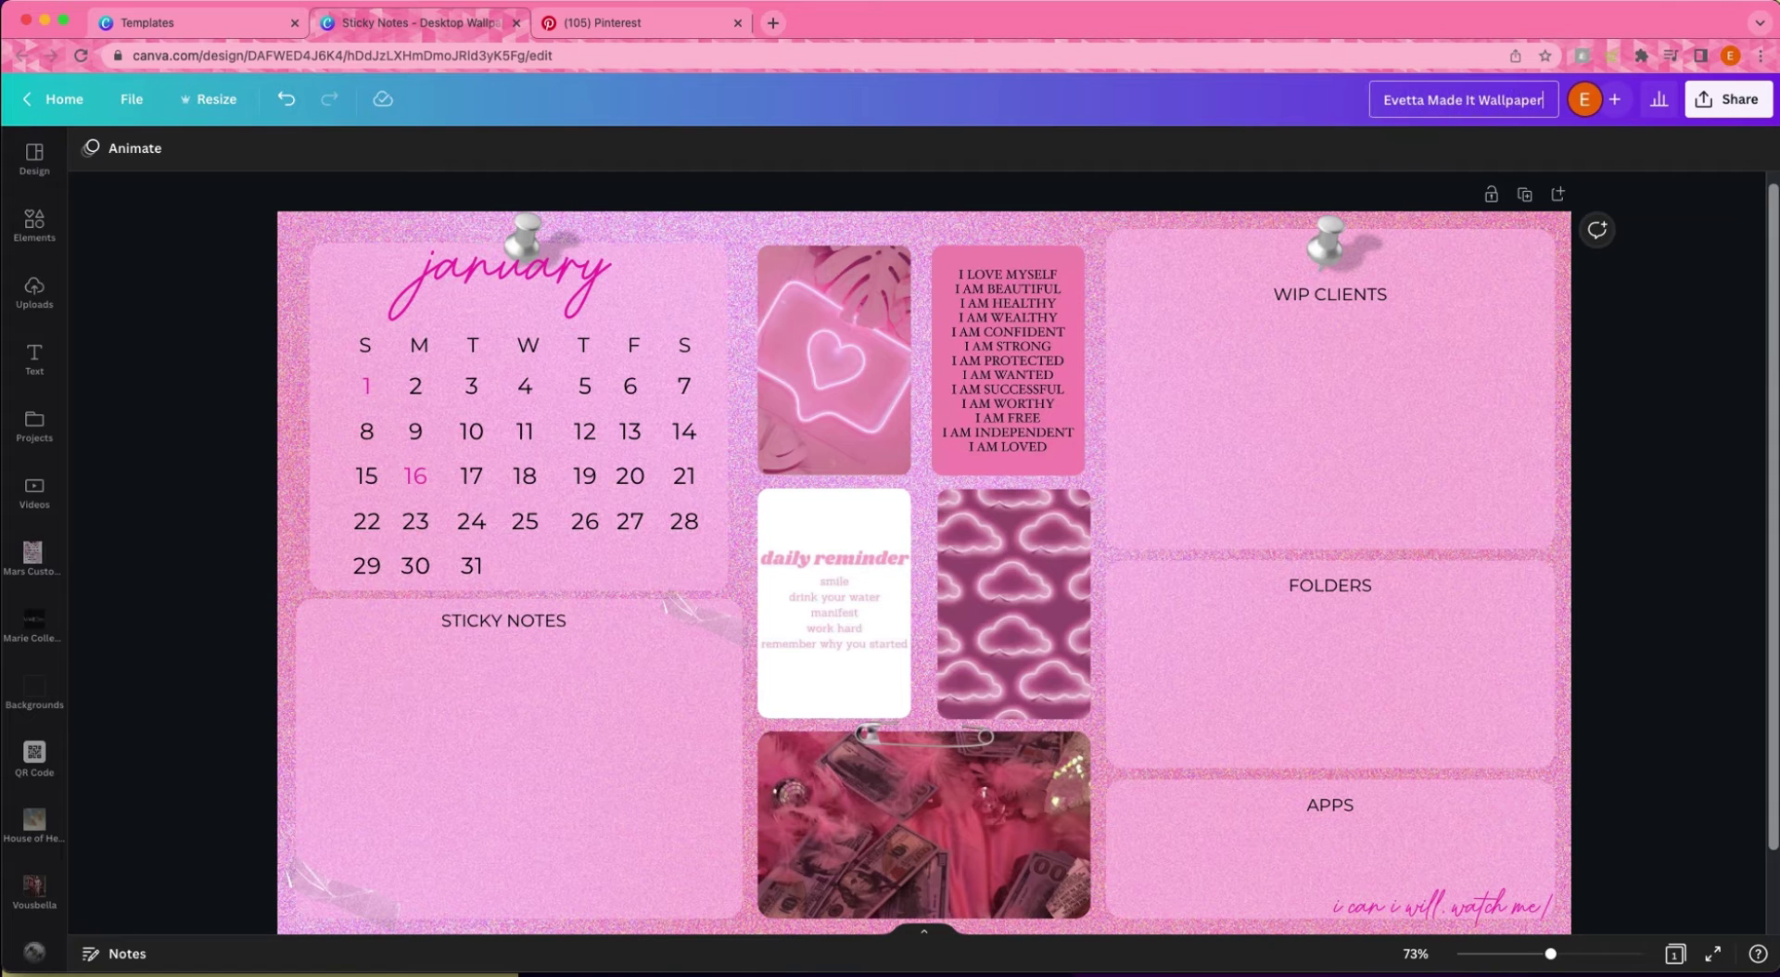
pyautogui.press('Return')
# Download the design as a PNG file.
pyautogui.click(1728, 99)
pyautogui.click(1596, 530)
pyautogui.click(1580, 470)
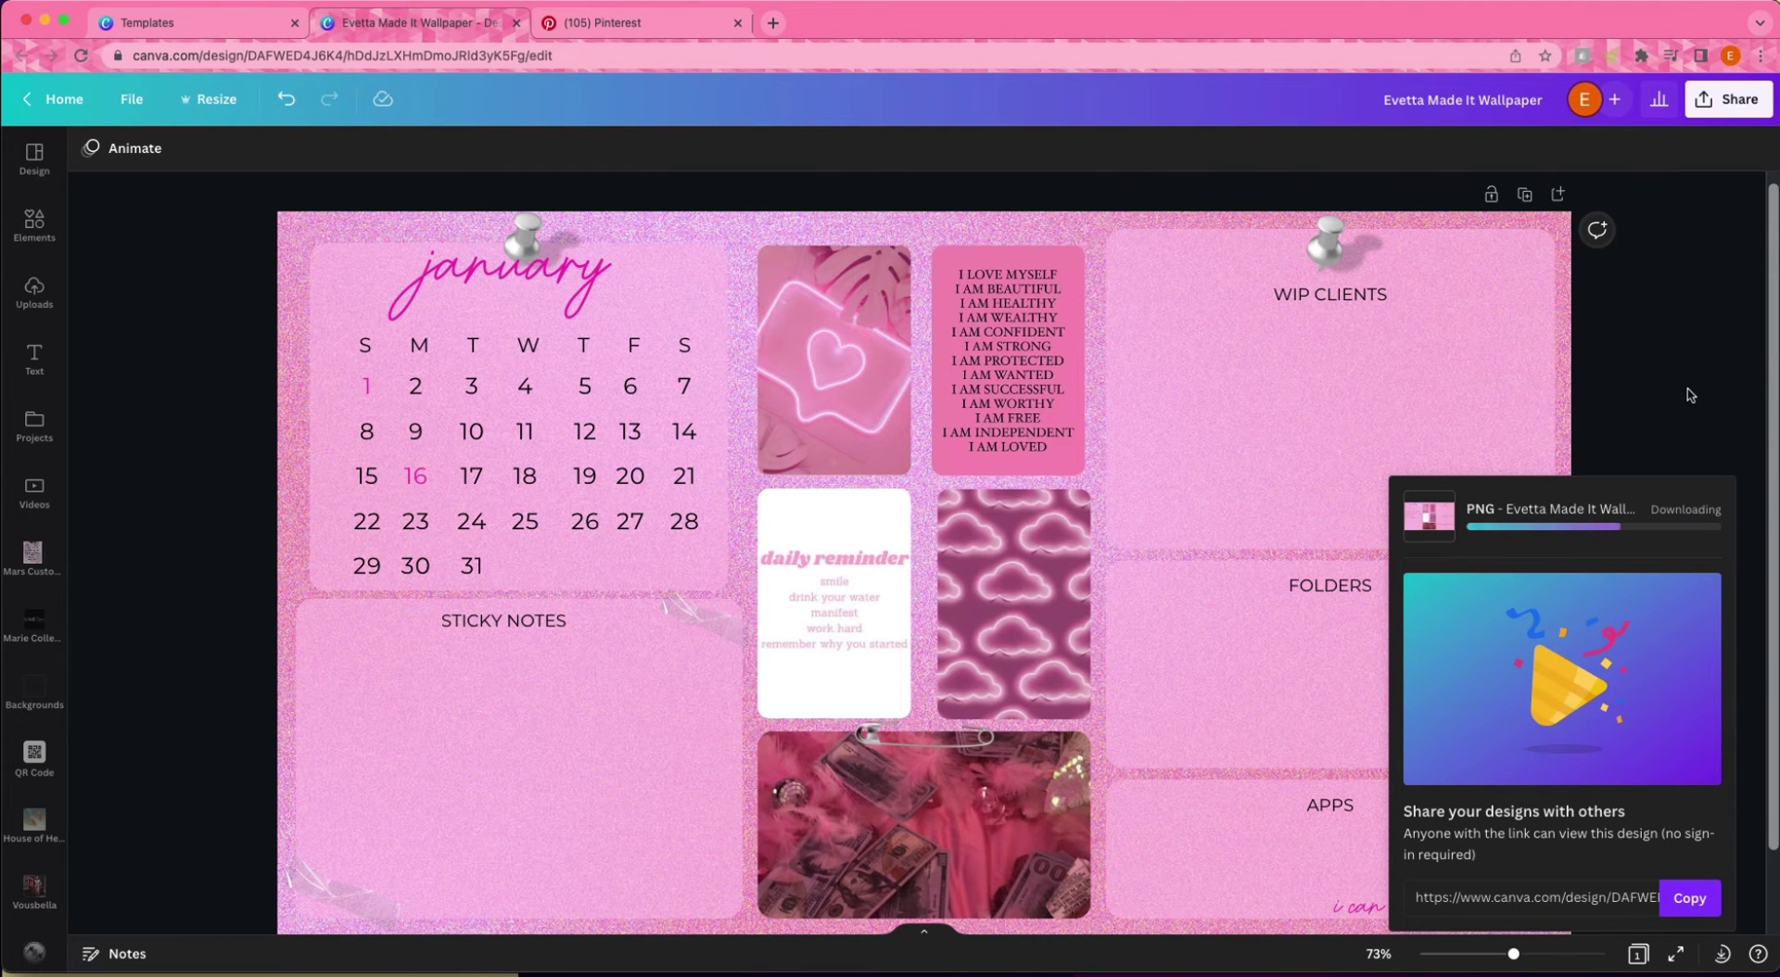
# Open Photos via Spotlight and set the pink January wallpaper image as the desktop picture.
pyautogui.click(43, 23)
pyautogui.press('super+space')
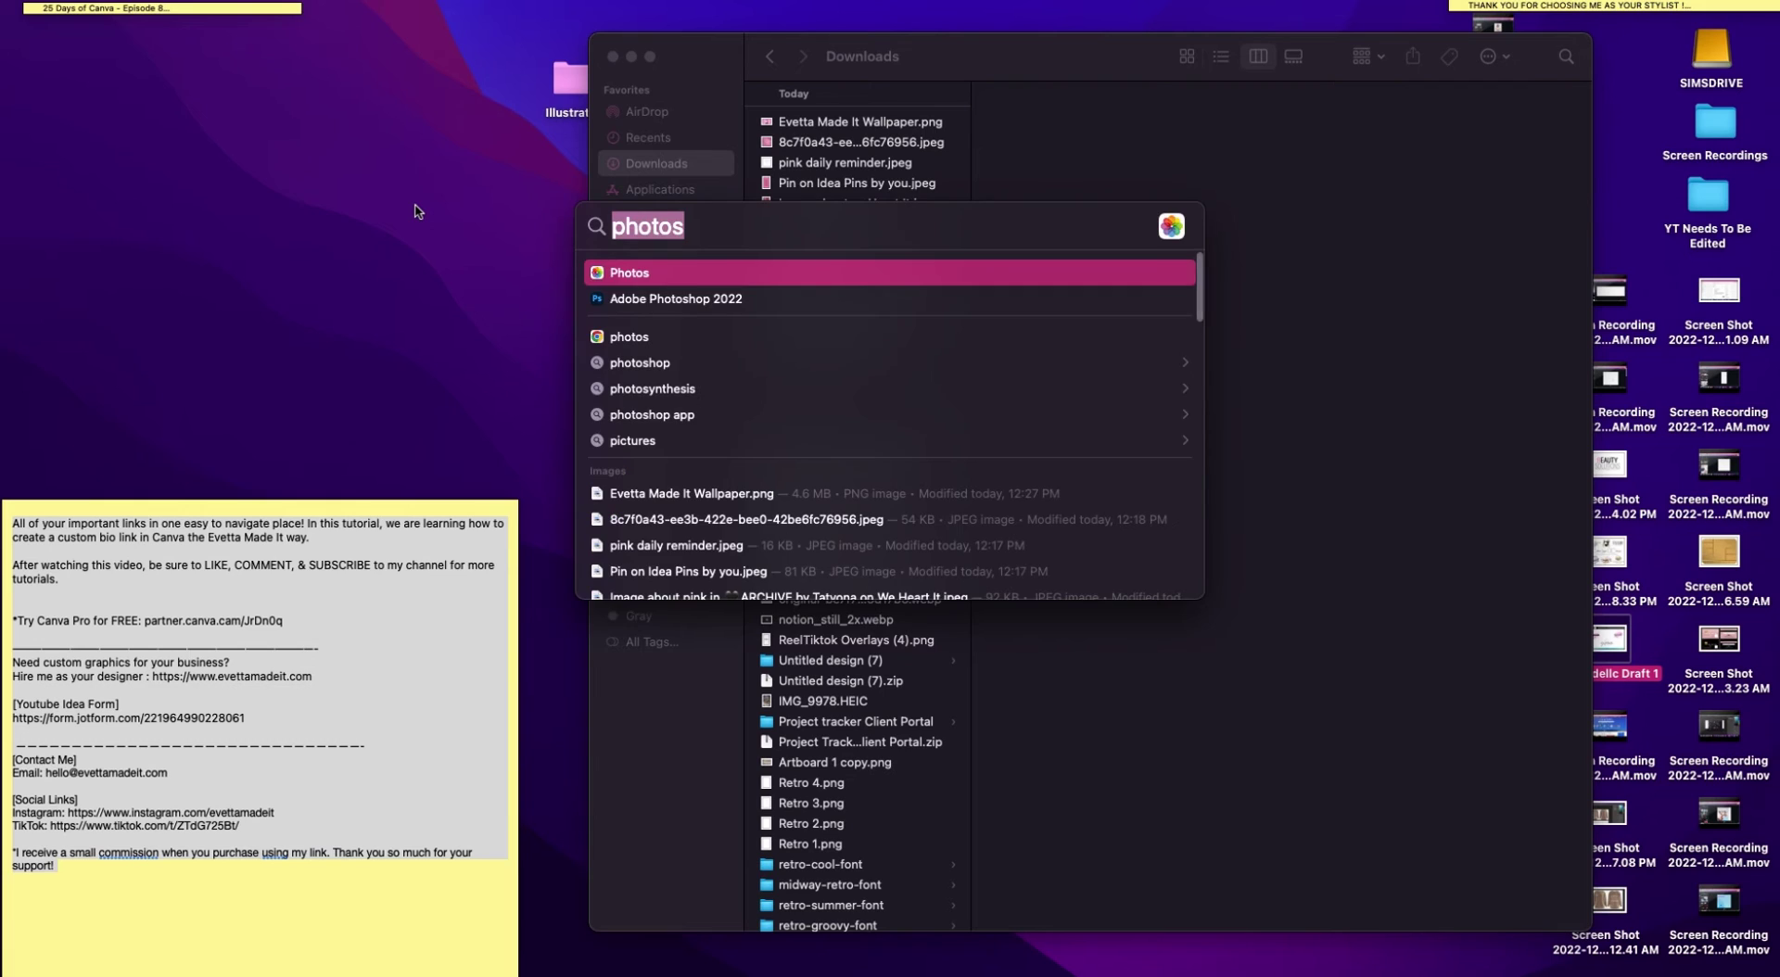
pyautogui.press('Return')
pyautogui.rightClick(314, 324)
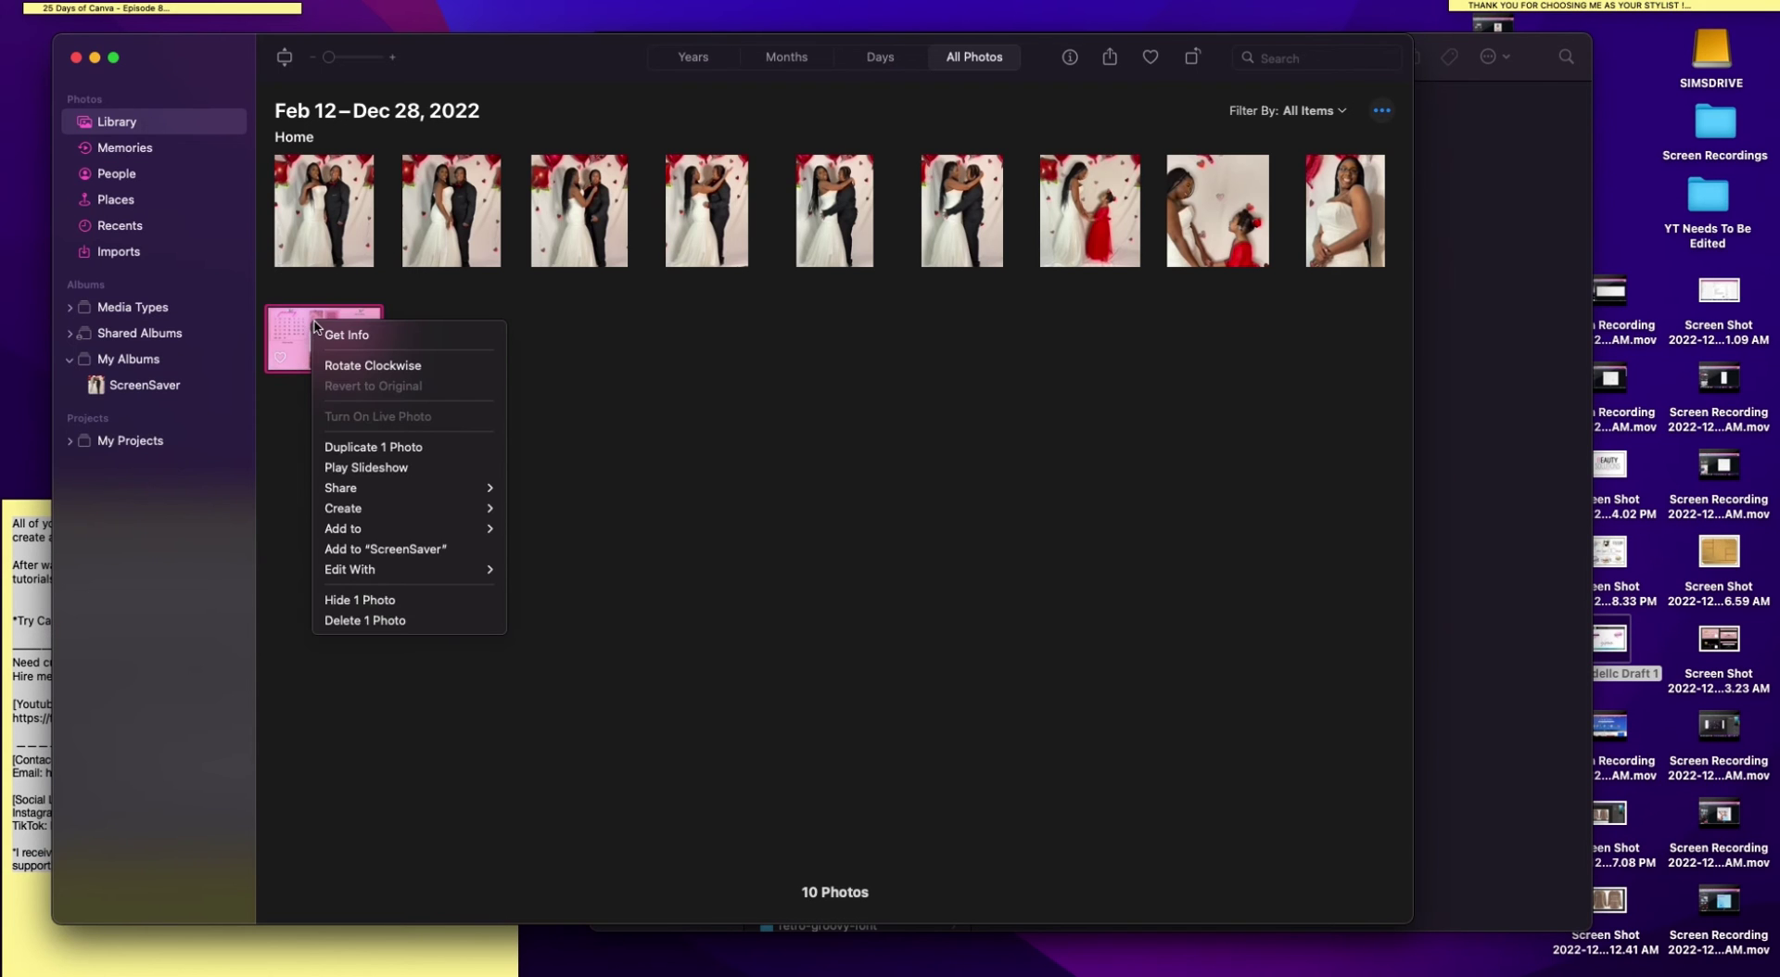
pyautogui.click(305, 330)
pyautogui.rightClick(307, 331)
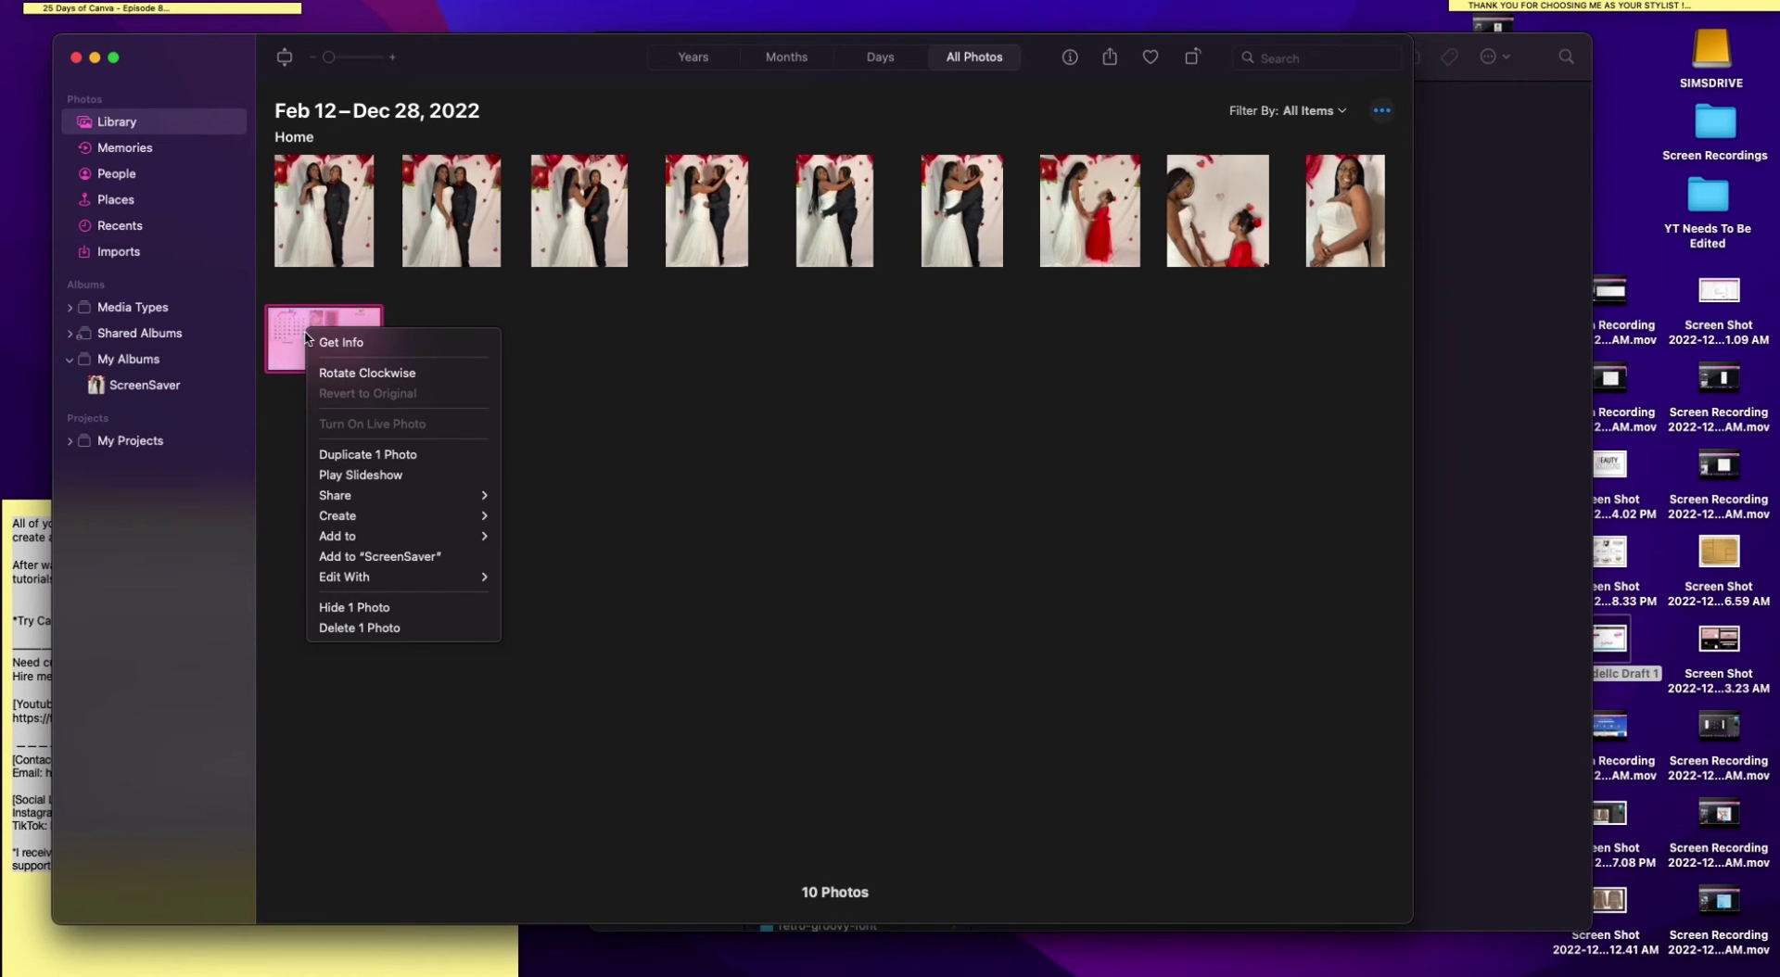
pyautogui.click(1110, 57)
pyautogui.click(1110, 57)
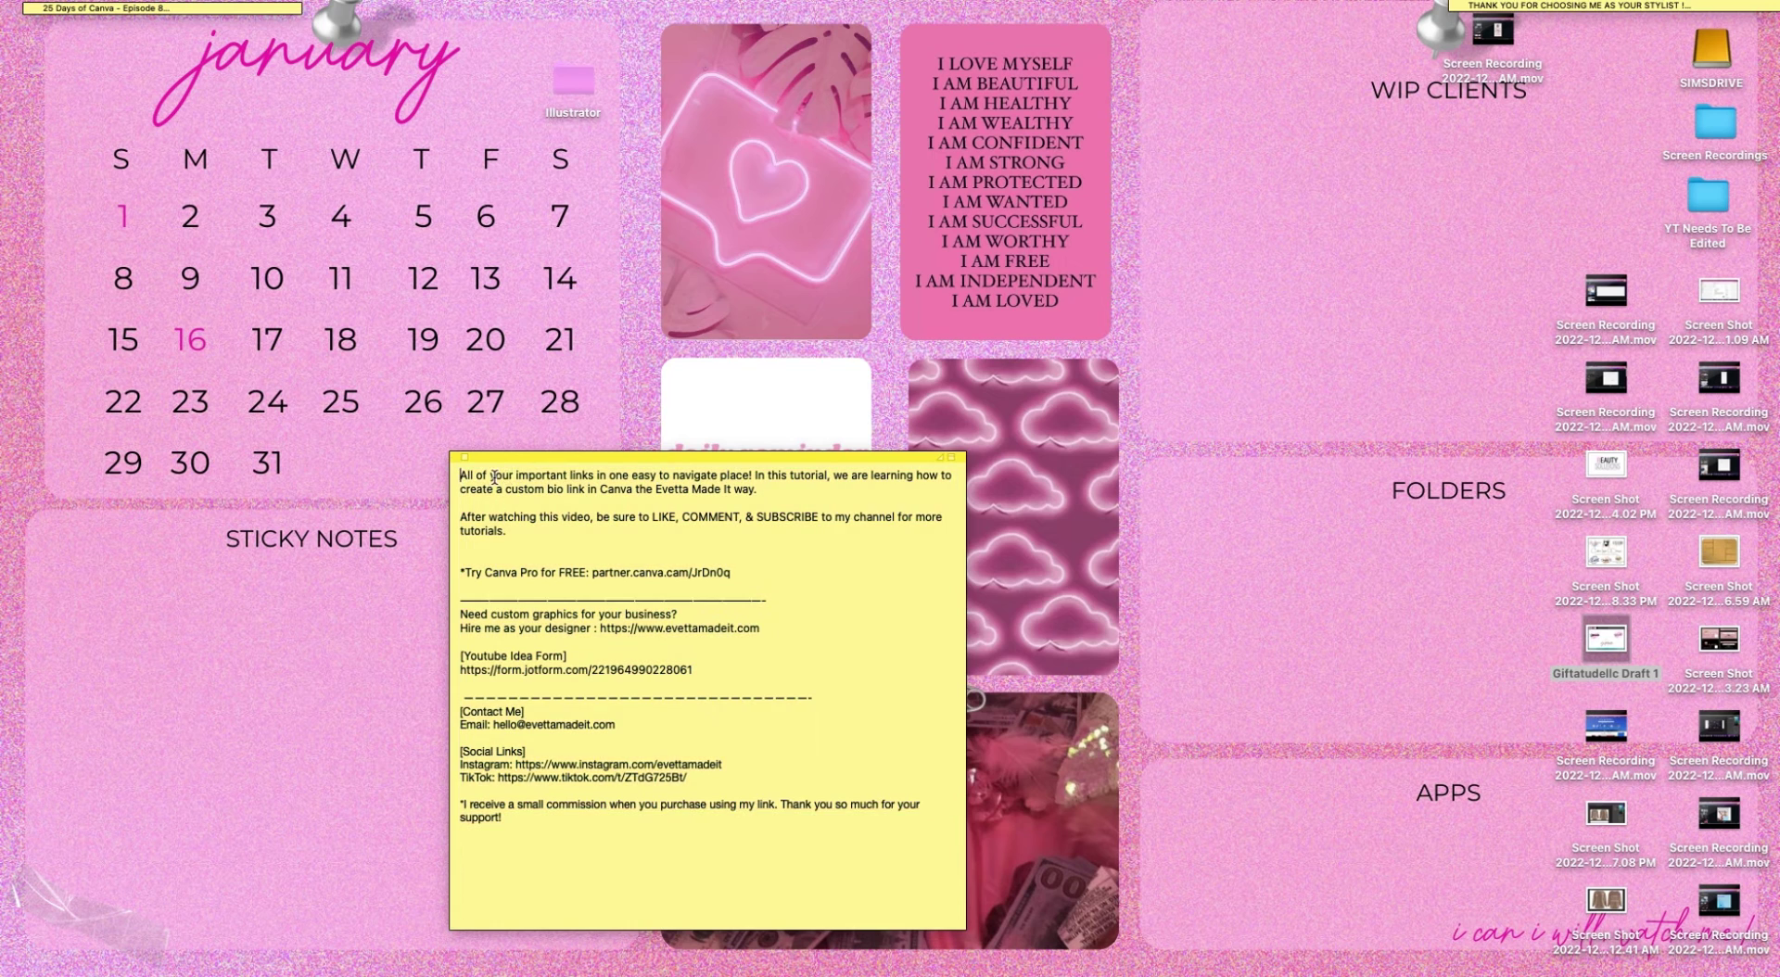
# Add a bold, enlarged 'Youtube Description' title to the sticky and park it collapsed under STICKY NOTES.
pyautogui.press('Return')
pyautogui.press('Up')
pyautogui.write('Youtub')
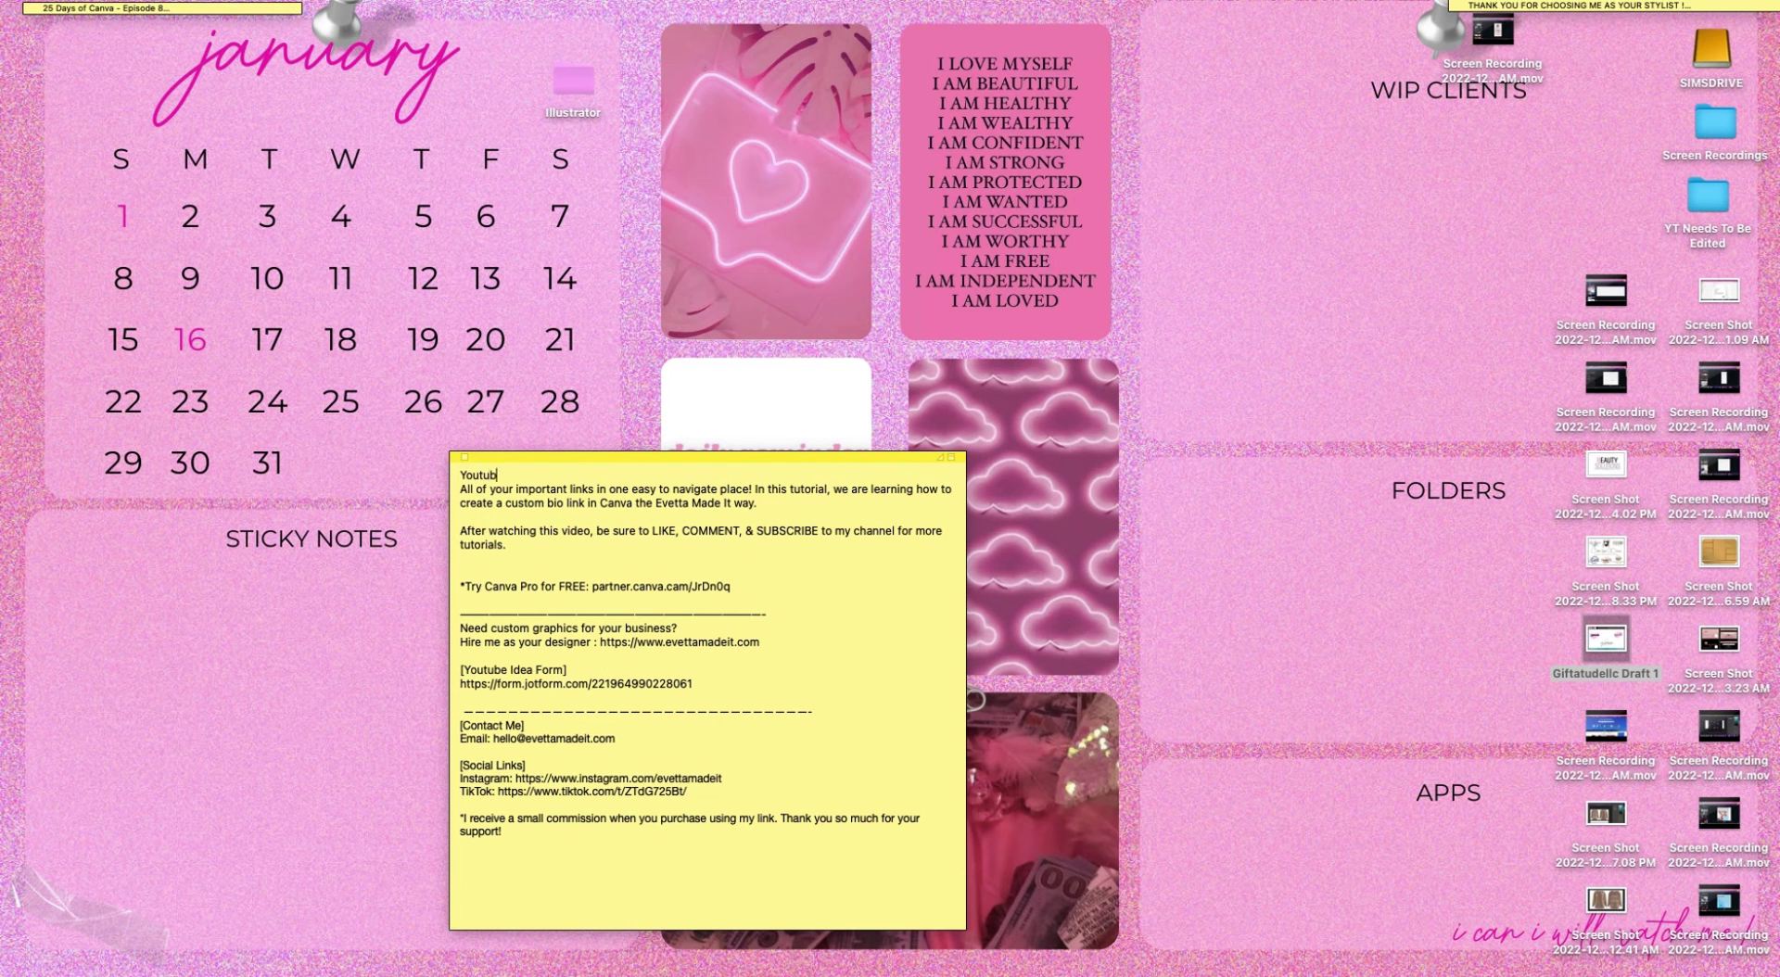
pyautogui.write('e Description')
pyautogui.moveTo(568, 474); pyautogui.dragTo(456, 475)
pyautogui.click(248, 100)
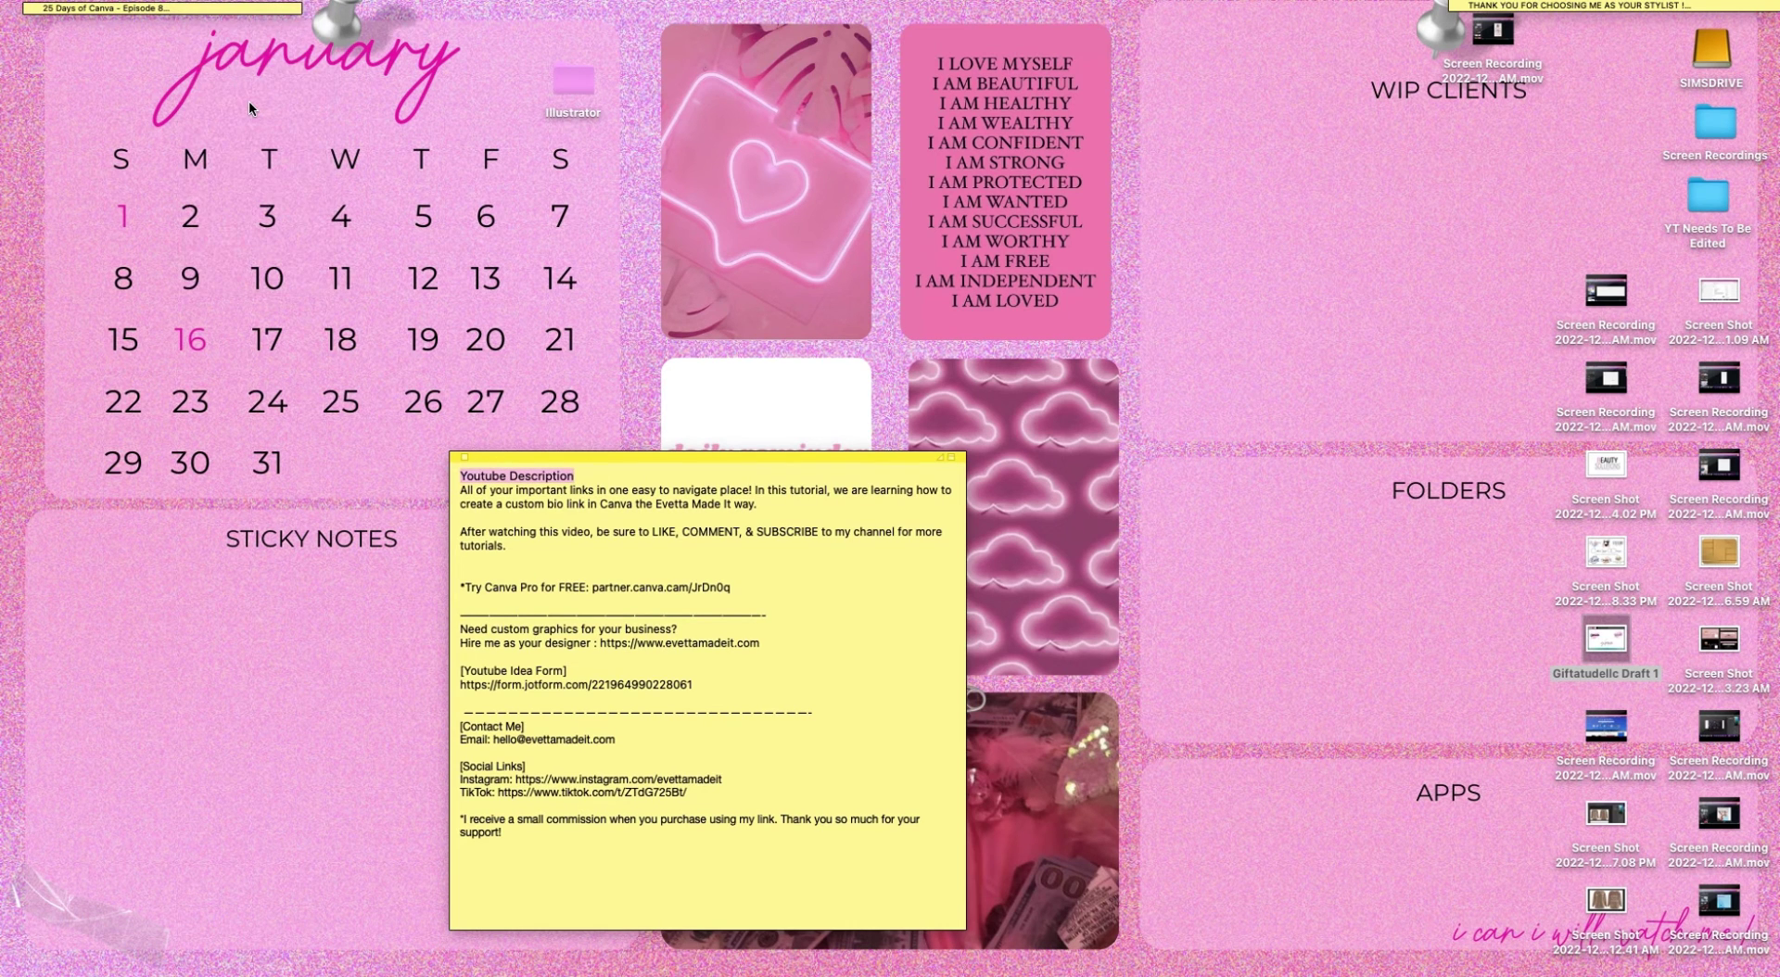
pyautogui.press('super+plus')
pyautogui.press('super+b')
pyautogui.click(957, 462)
pyautogui.moveTo(652, 460); pyautogui.dragTo(270, 573)
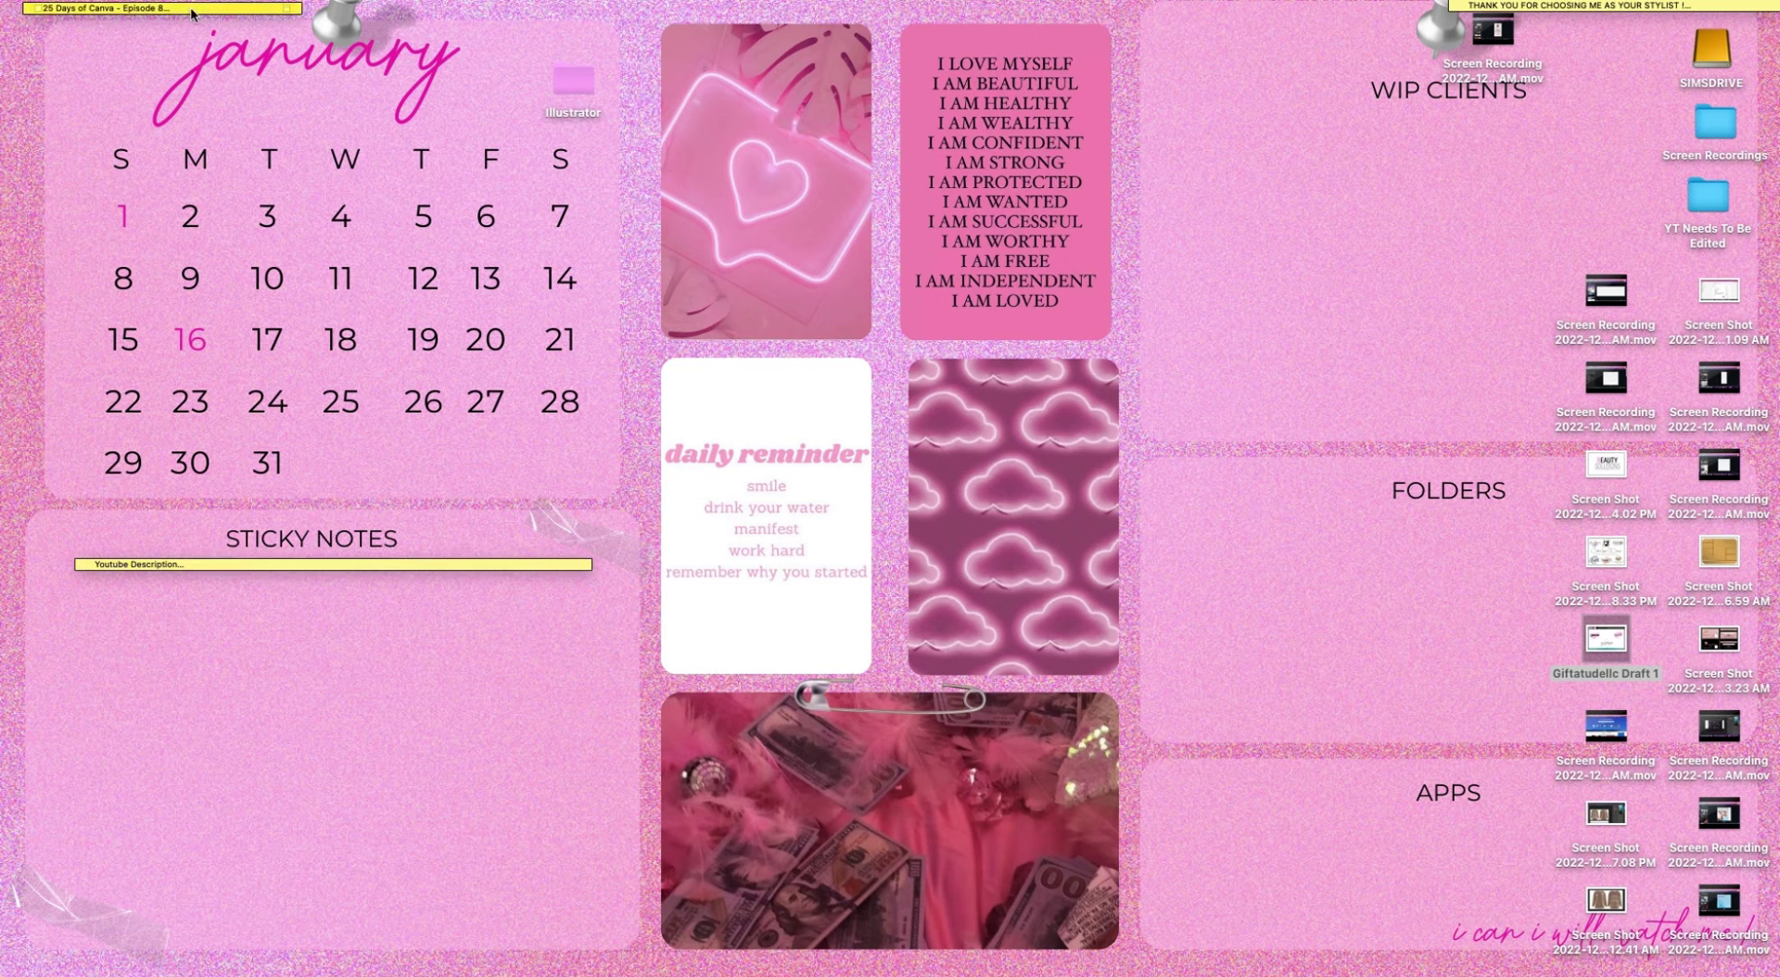
# Close and discard the 25 Days of Canva and Thank-you sticky notes.
pyautogui.moveTo(40, 8); pyautogui.dragTo(86, 109)
pyautogui.doubleClick(86, 109)
pyautogui.click(85, 108)
pyautogui.click(873, 385)
pyautogui.moveTo(1463, 4); pyautogui.dragTo(1166, 216)
pyautogui.click(1160, 216)
pyautogui.click(858, 385)
# Move a screen recording into WIP CLIENTS and the Illustrator folder into FOLDERS.
pyautogui.moveTo(1498, 47); pyautogui.dragTo(1411, 275)
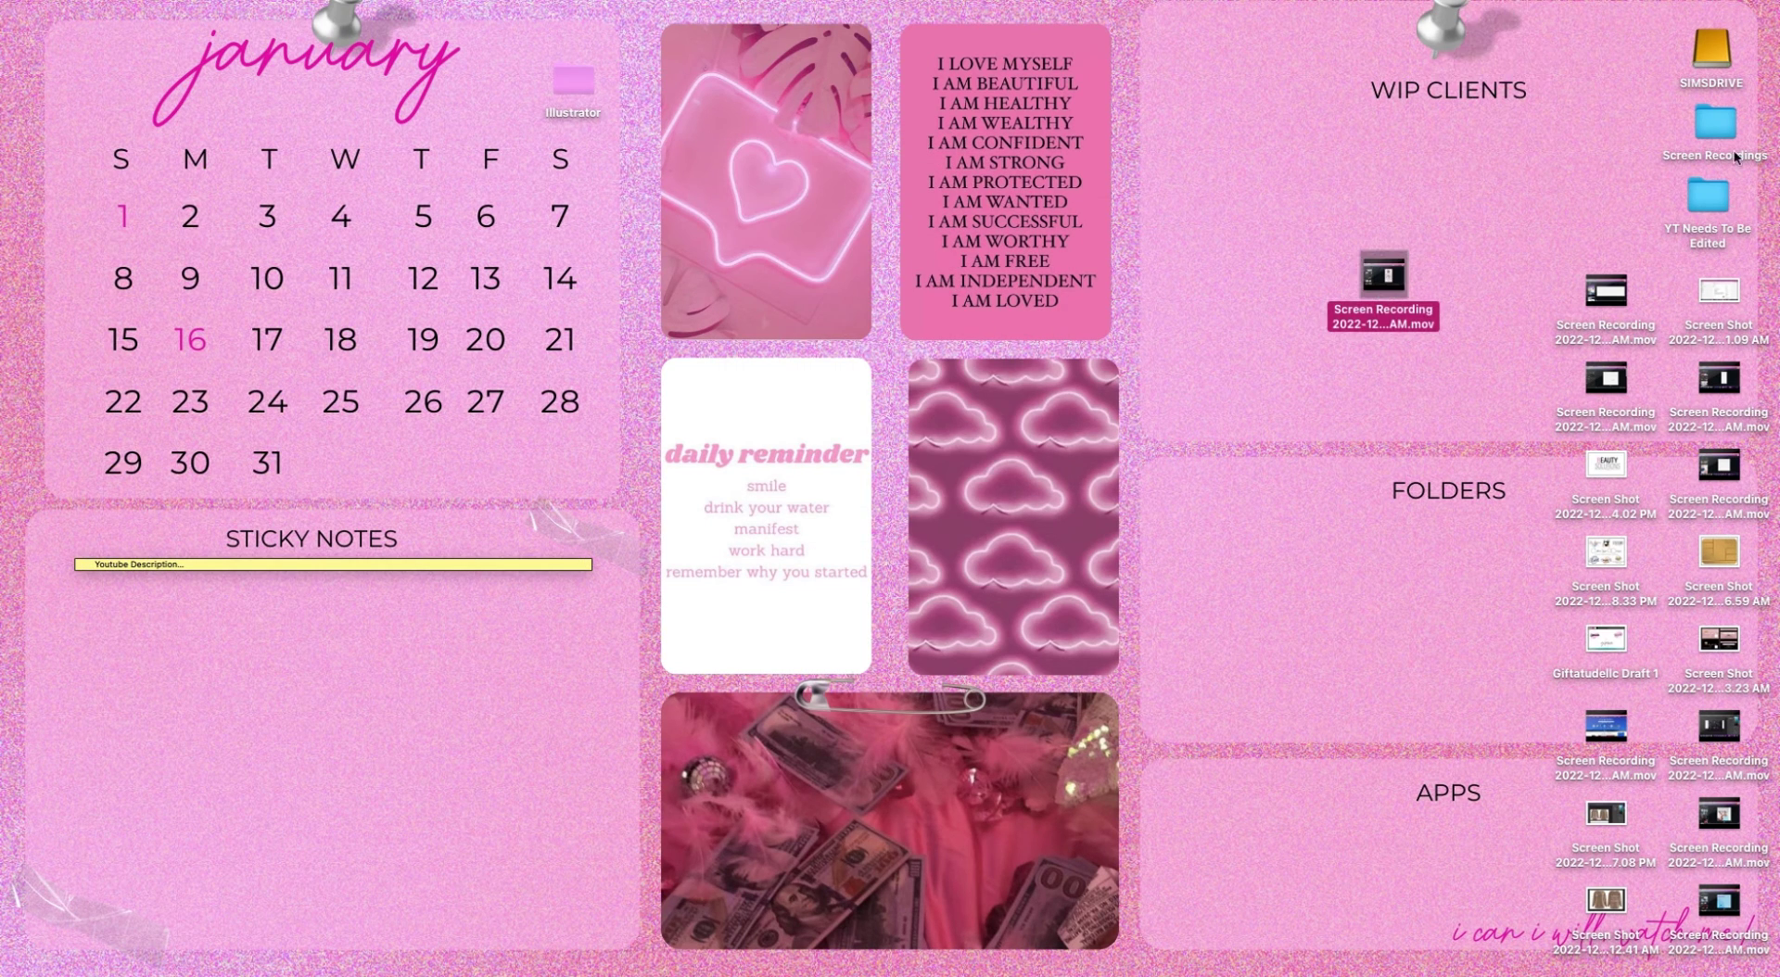
pyautogui.moveTo(572, 76); pyautogui.dragTo(1180, 517)
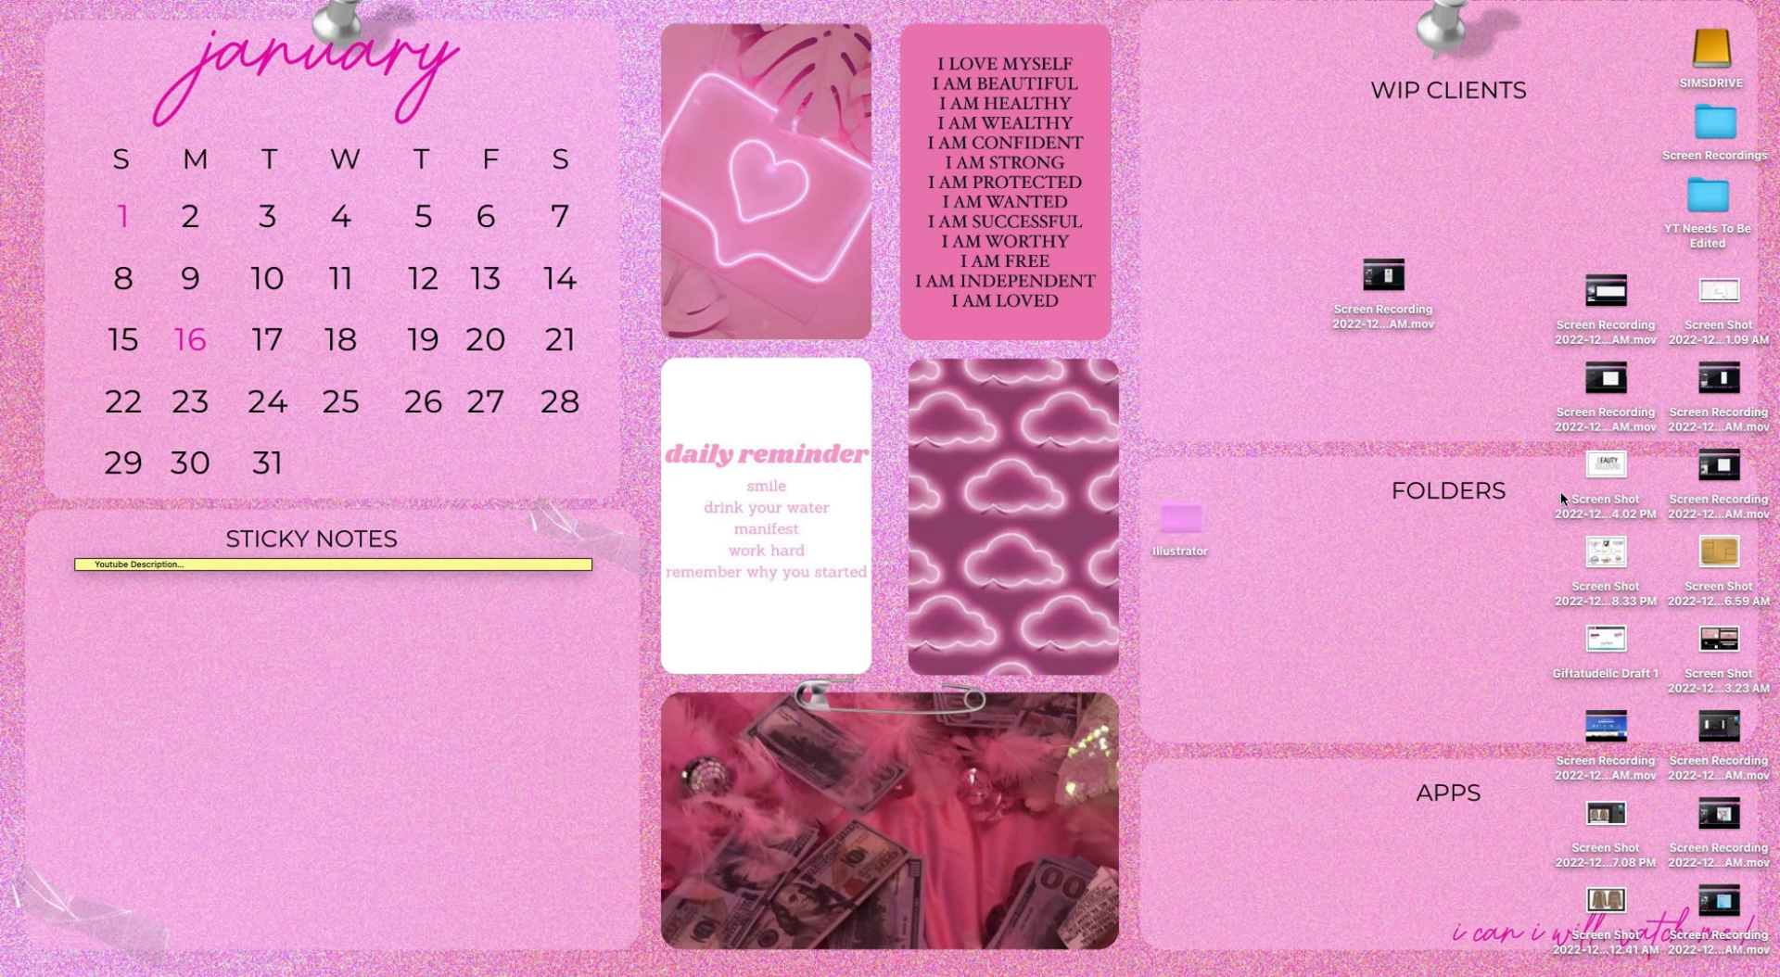
pyautogui.rightClick(1174, 516)
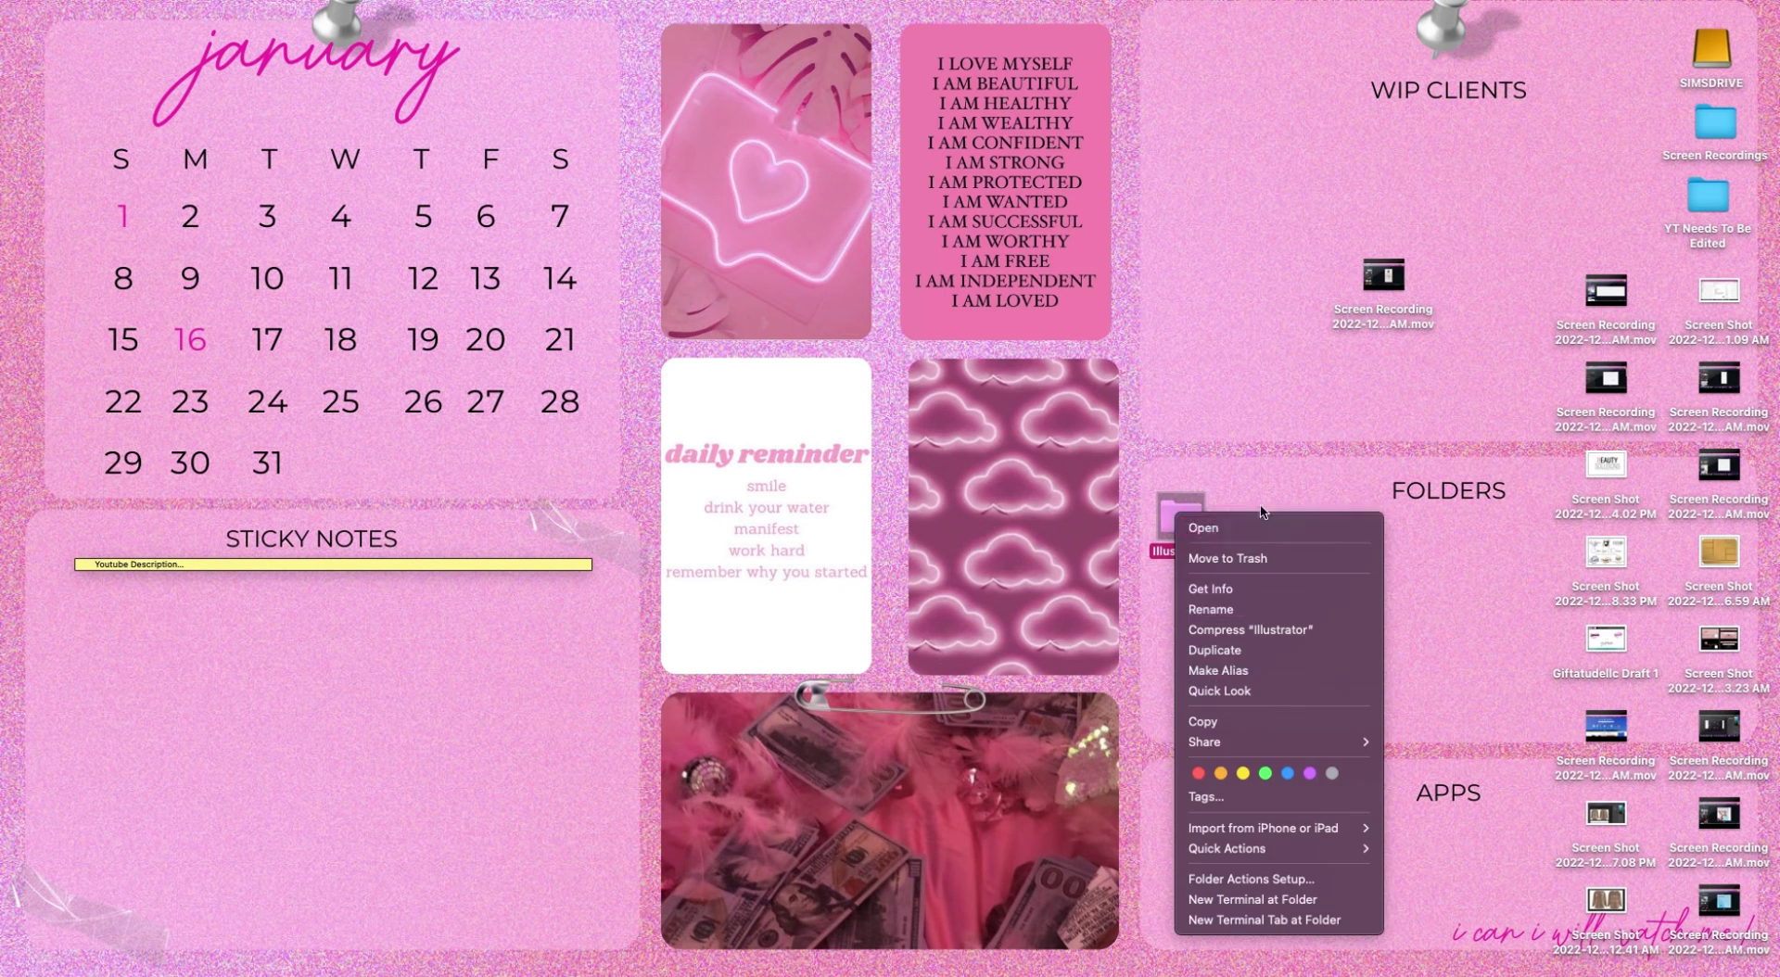
# Dismiss the Illustrator folder's context menu.
pyautogui.click(1195, 503)
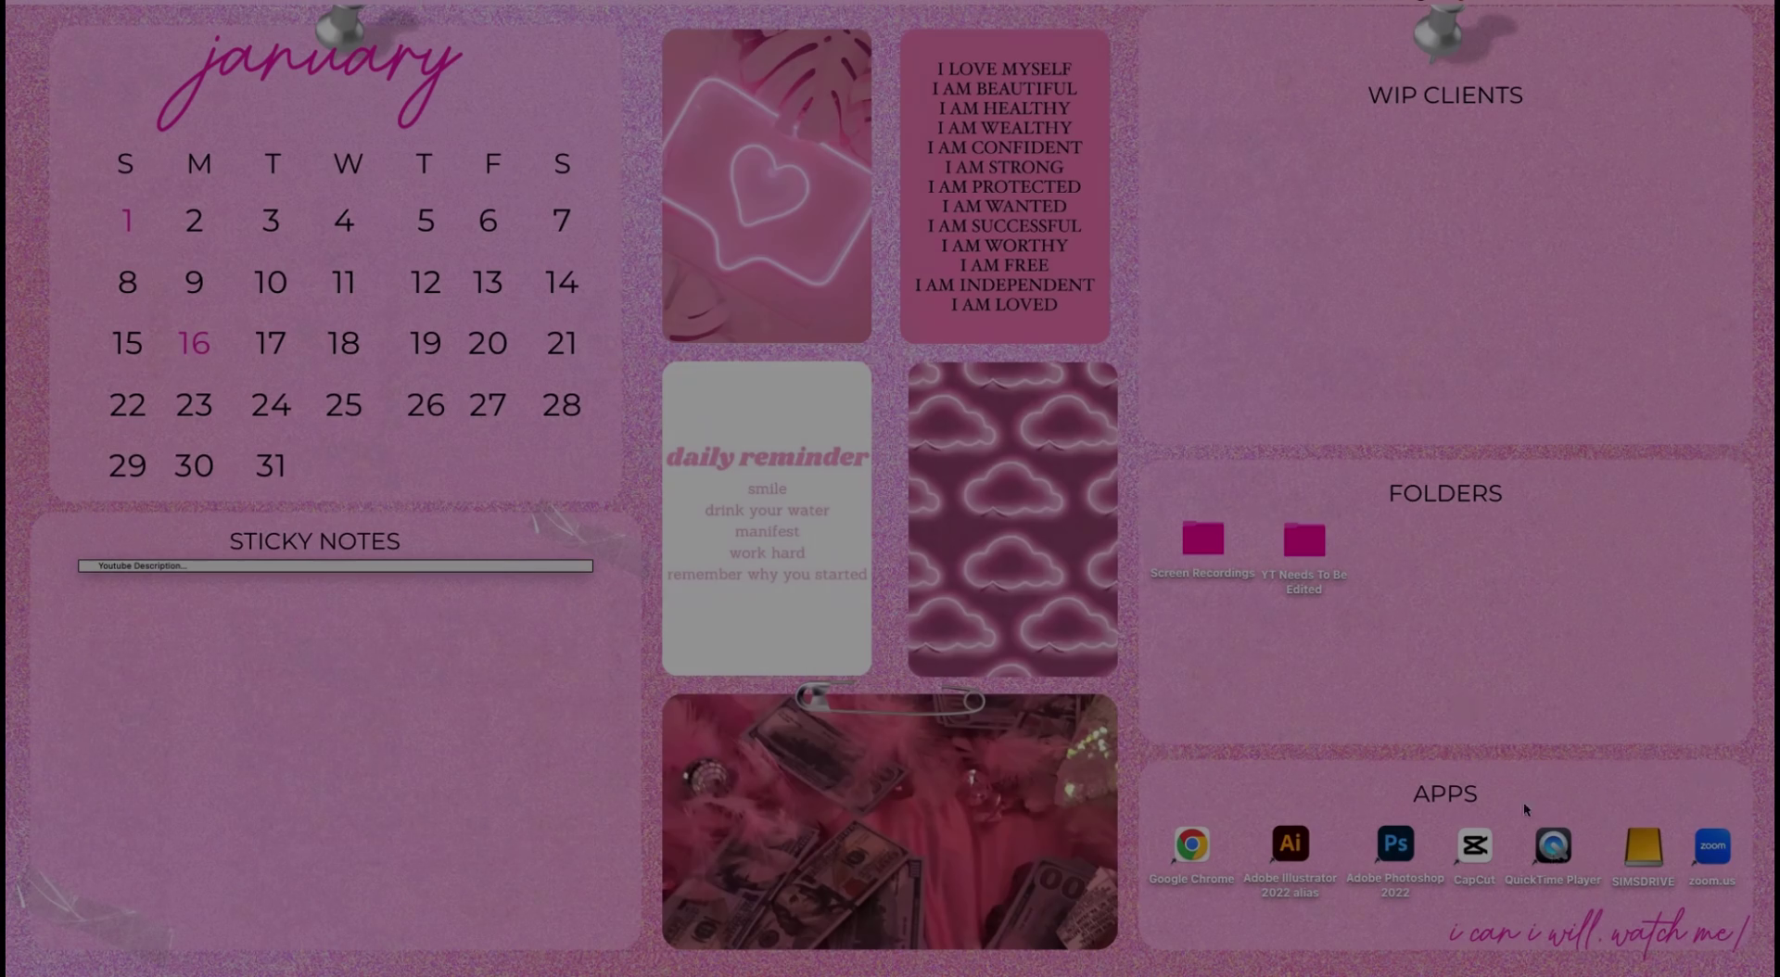